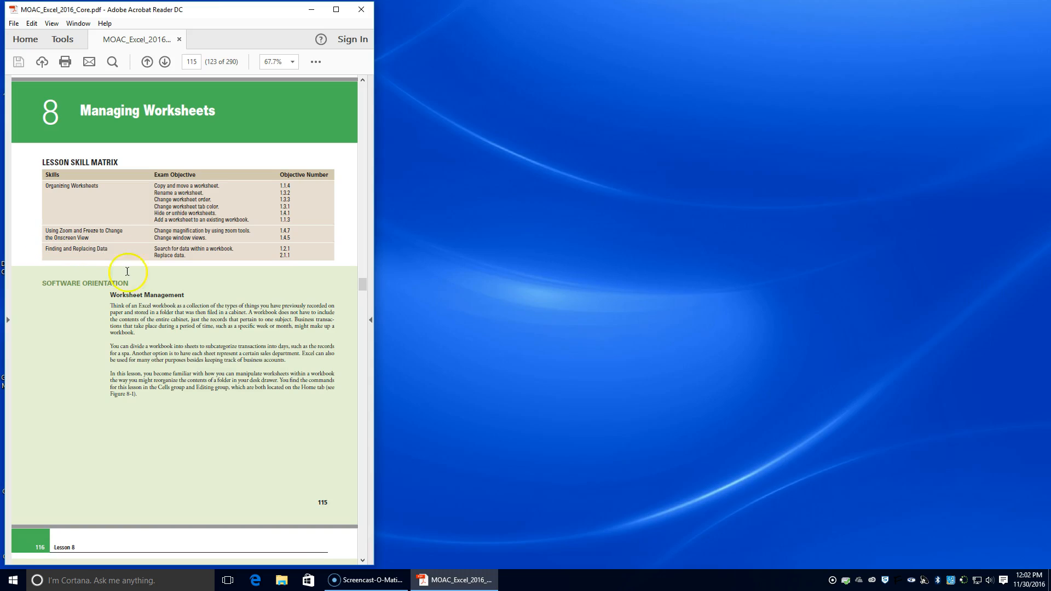
- Read the Lesson 8 textbook pages up to the Copy a Worksheet exercise
scroll(141, 323, down, 2)
scroll(133, 340, down, 2)
scroll(125, 351, down, 5)
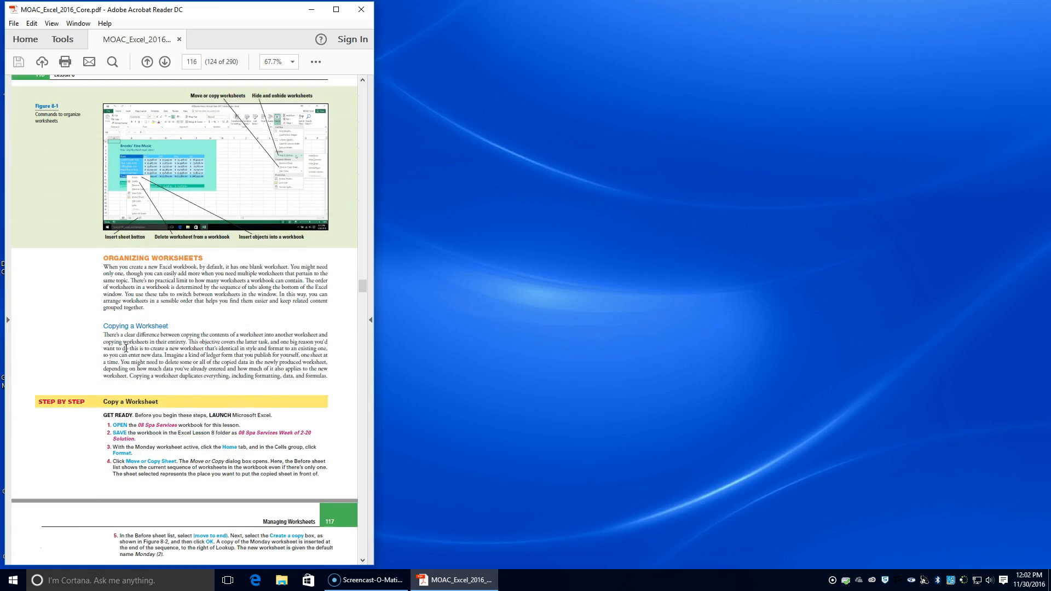
scroll(126, 348, down, 1)
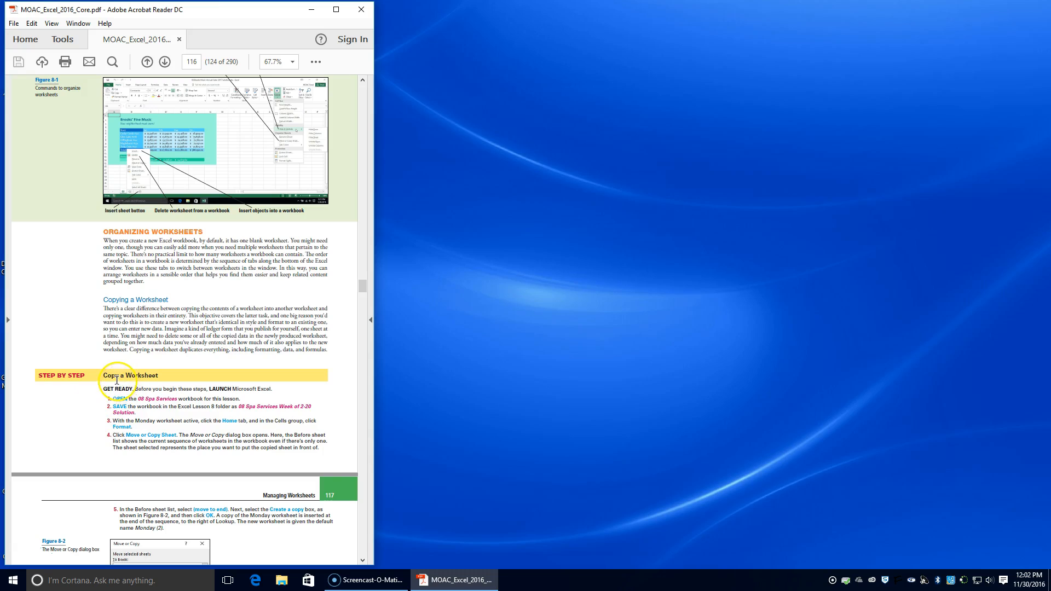
scroll(116, 379, up, 1)
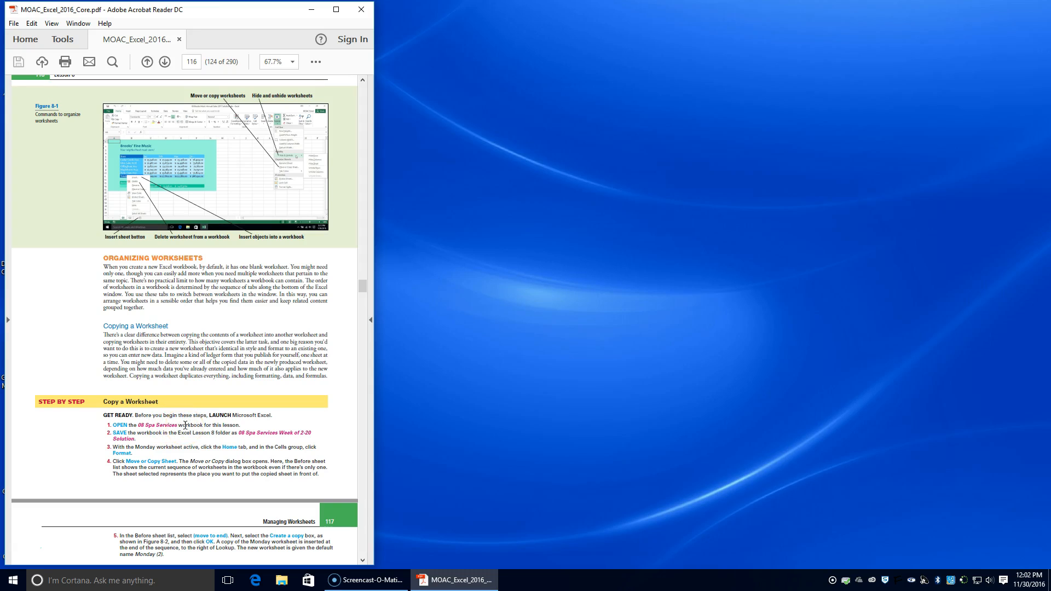
- Switch to File Explorer and open the 08 Spa Services workbook from INFO TECH I > MOAC Excel > 1 Excel 2013 Data Files > Lesson08_Student Files
click(282, 580)
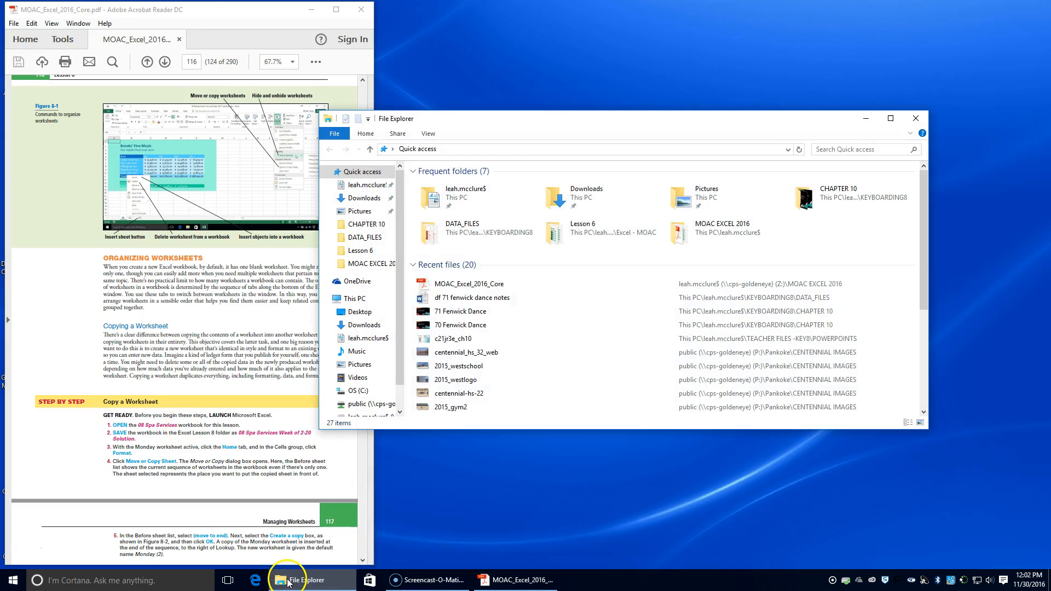
click(453, 203)
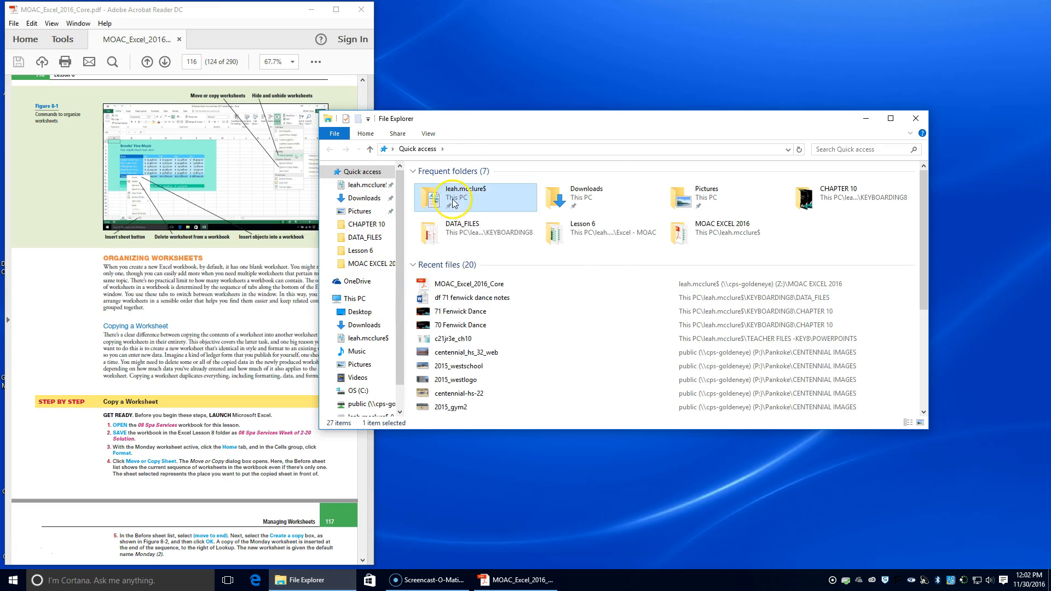
double_click(453, 202)
double_click(452, 405)
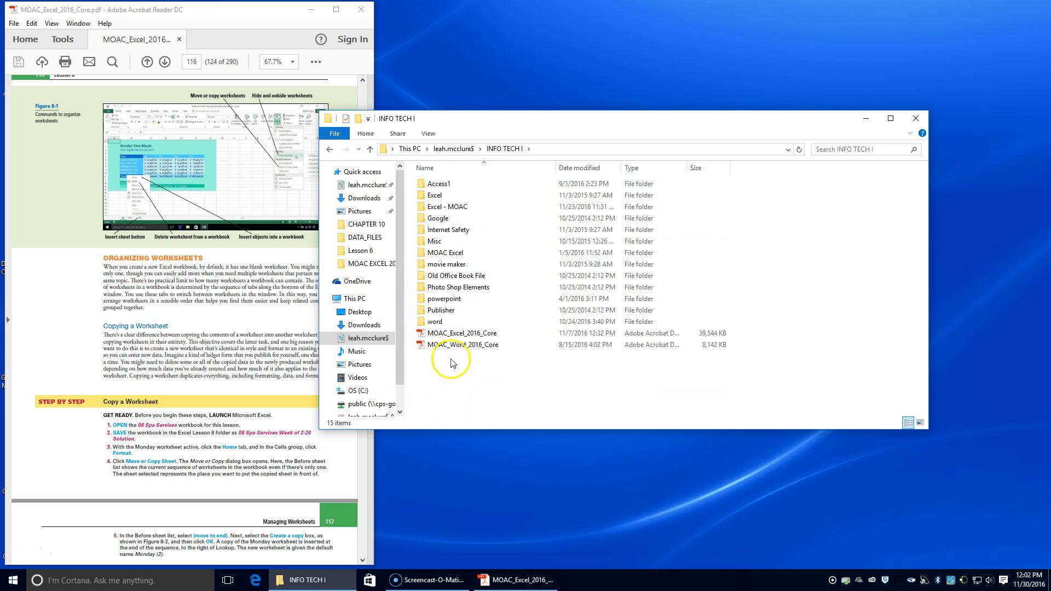
double_click(435, 254)
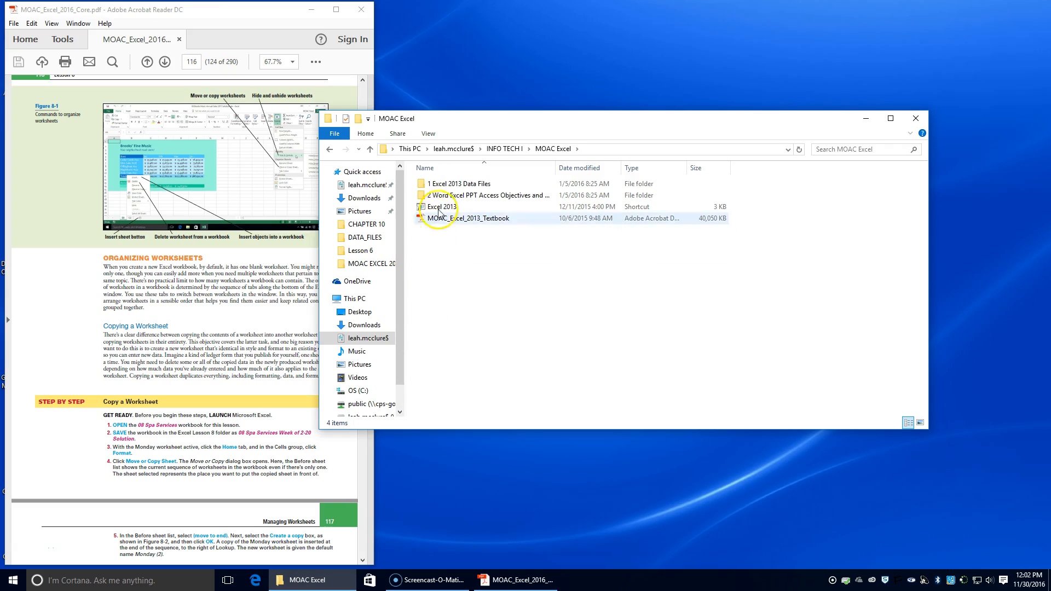
click(452, 186)
double_click(452, 187)
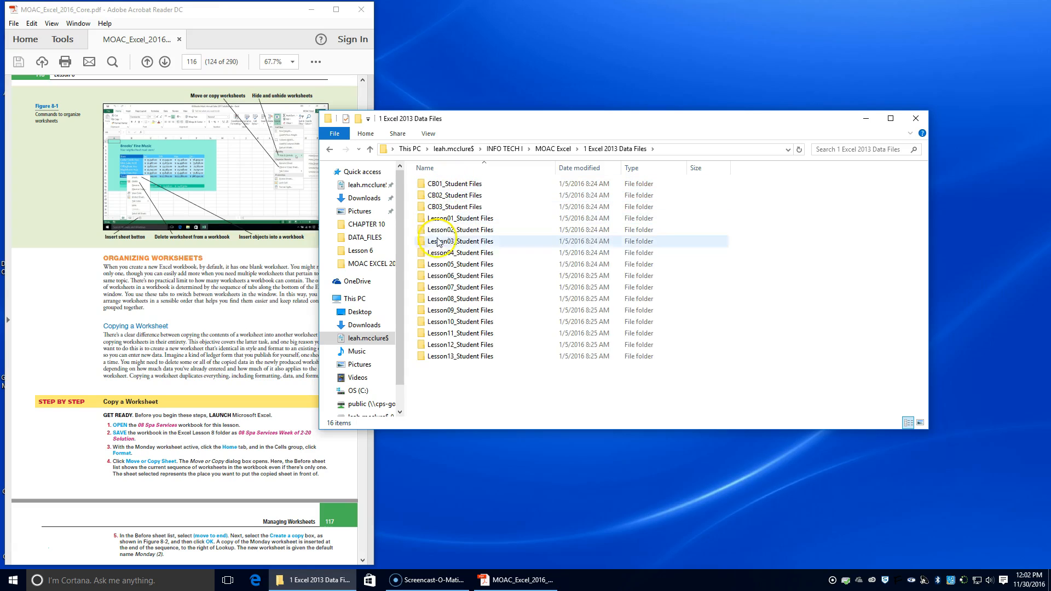
click(446, 301)
double_click(445, 300)
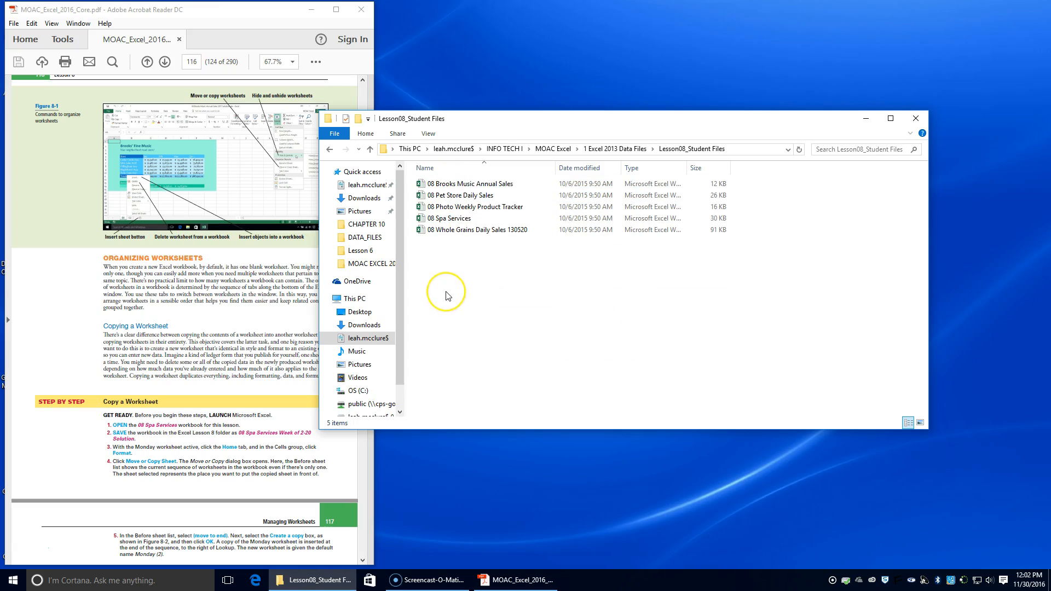
double_click(453, 219)
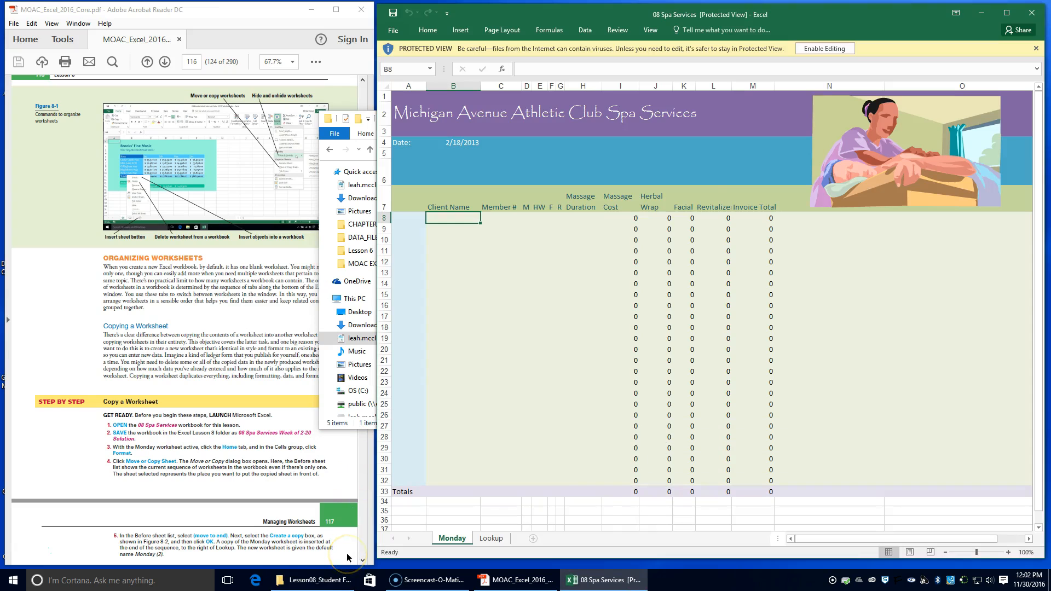
- Enable editing for the 08 Spa Services workbook and close the File Explorer window
click(832, 49)
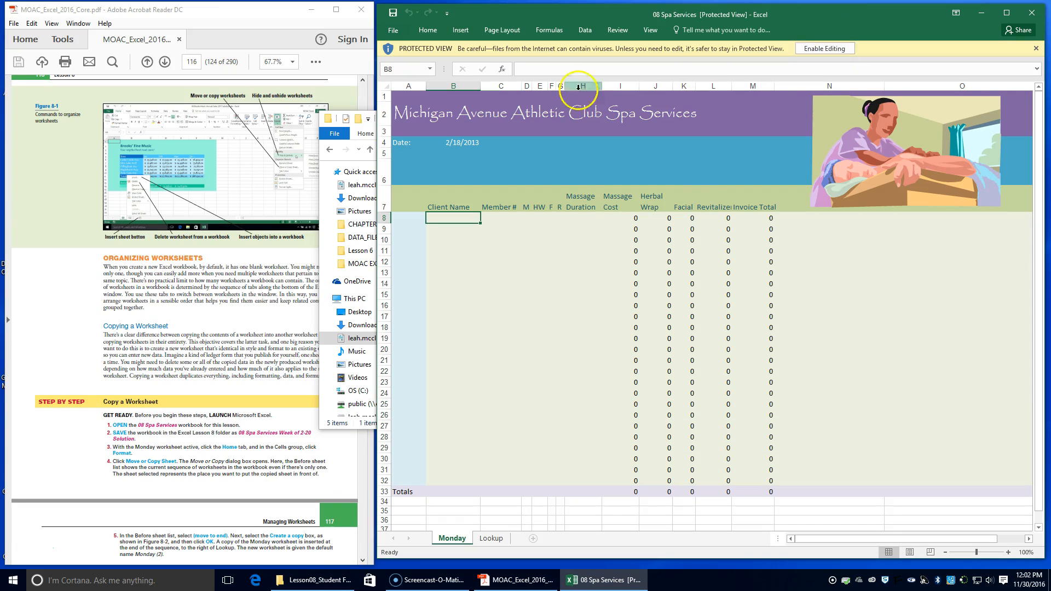
click(329, 190)
click(920, 112)
click(845, 49)
drag(498, 45, 832, 17)
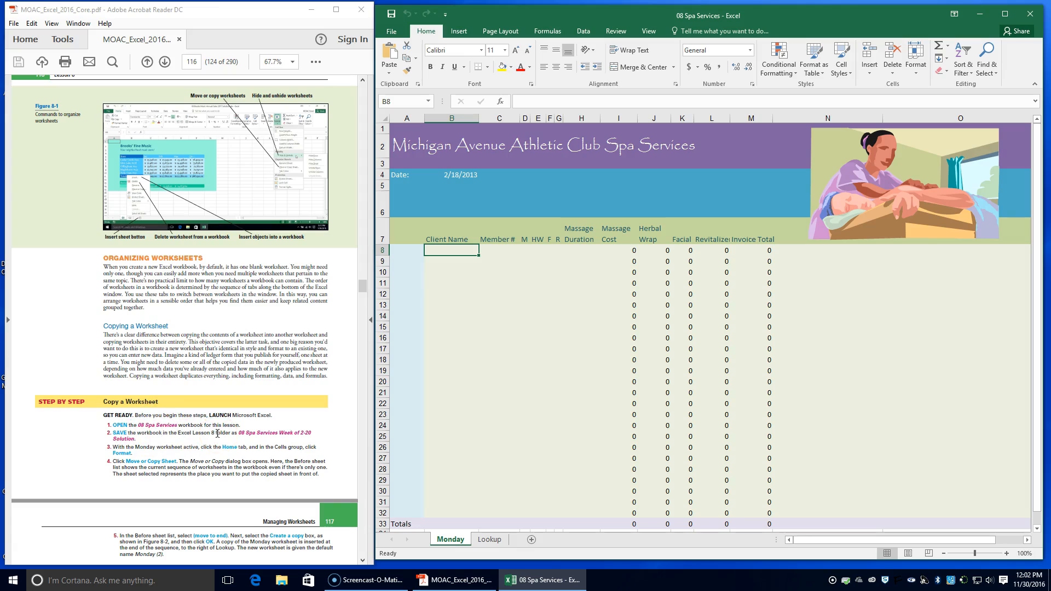
- Start saving the workbook under a new location, browsing to the INFO TECH I folder on the network drive
click(392, 31)
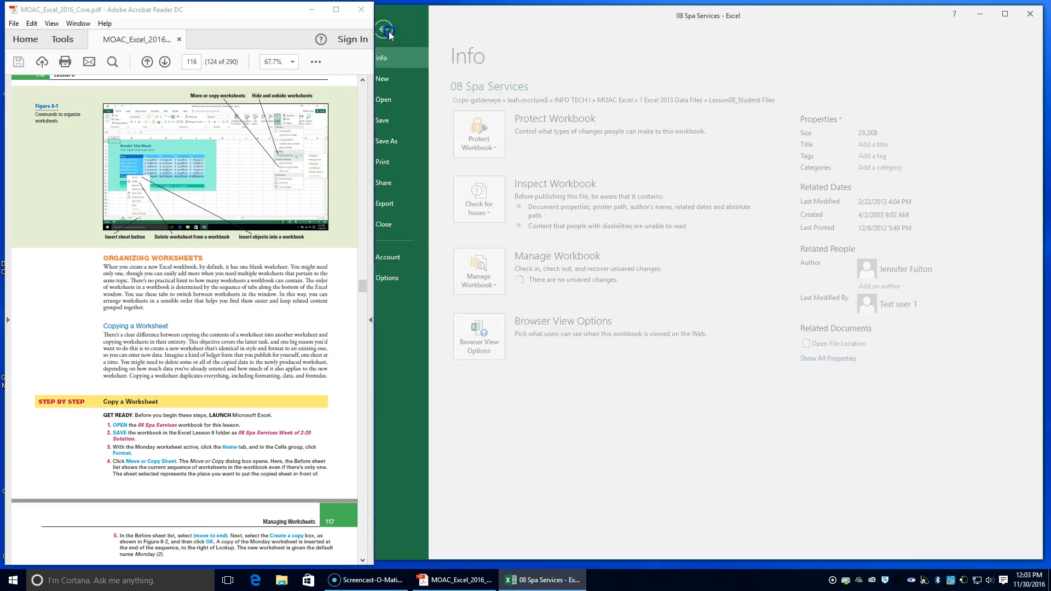
click(404, 141)
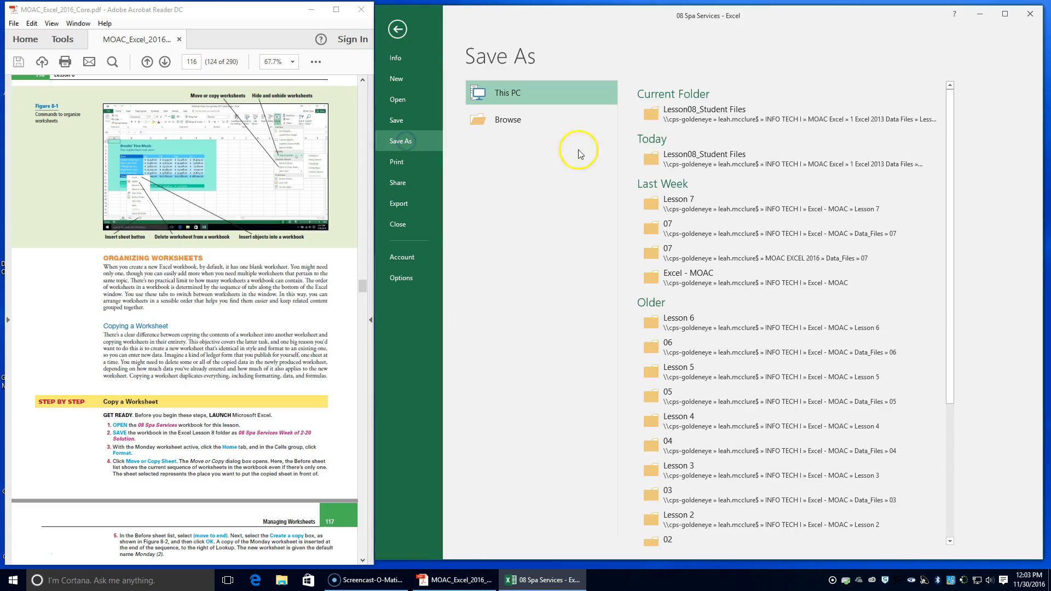
click(527, 123)
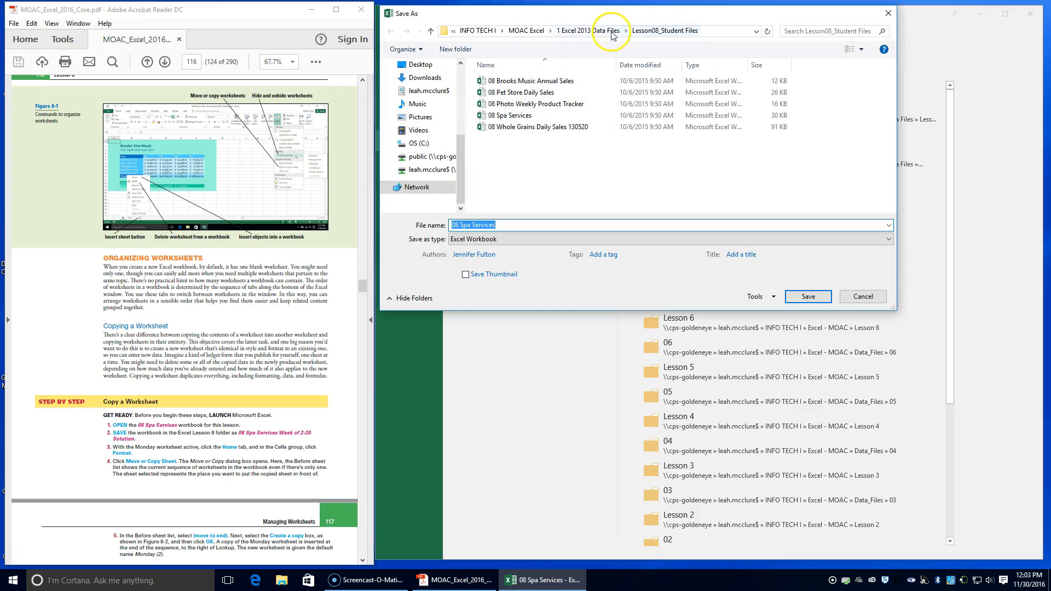
click(537, 31)
click(572, 30)
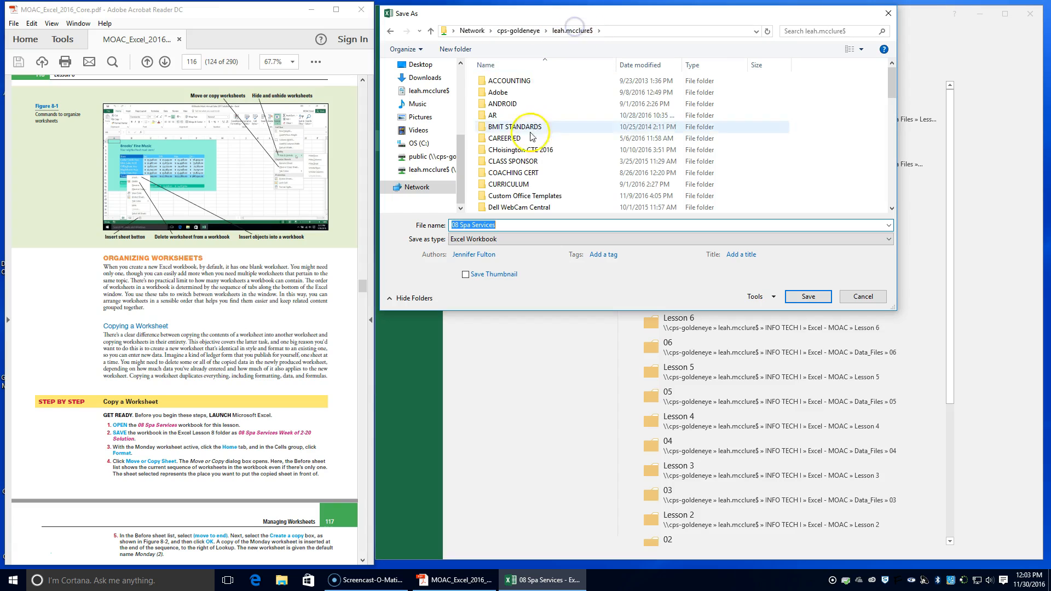
scroll(525, 155, down, 2)
scroll(524, 155, down, 2)
double_click(520, 172)
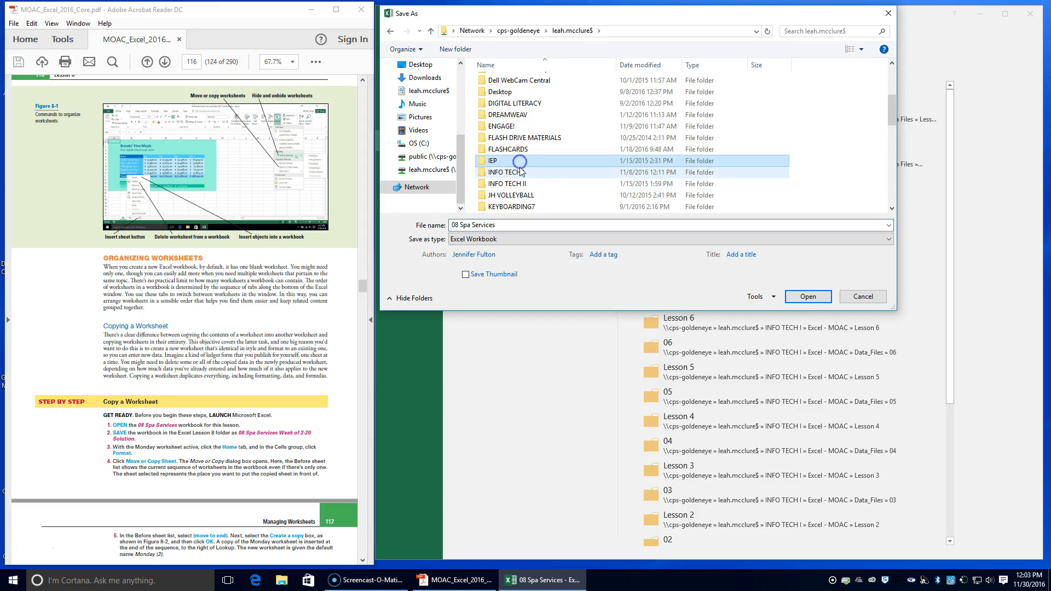
double_click(520, 149)
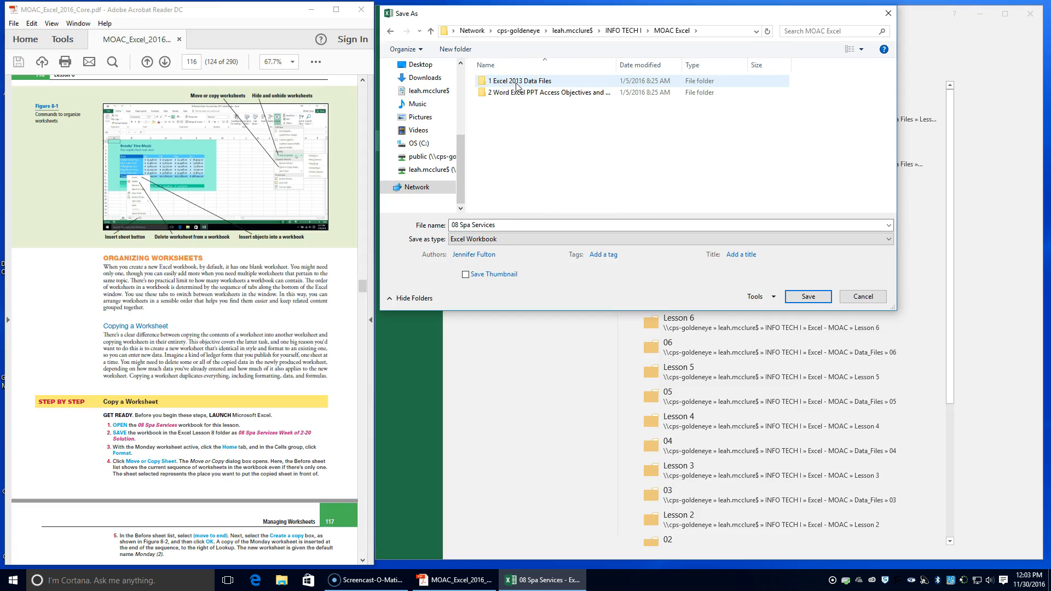
click(517, 86)
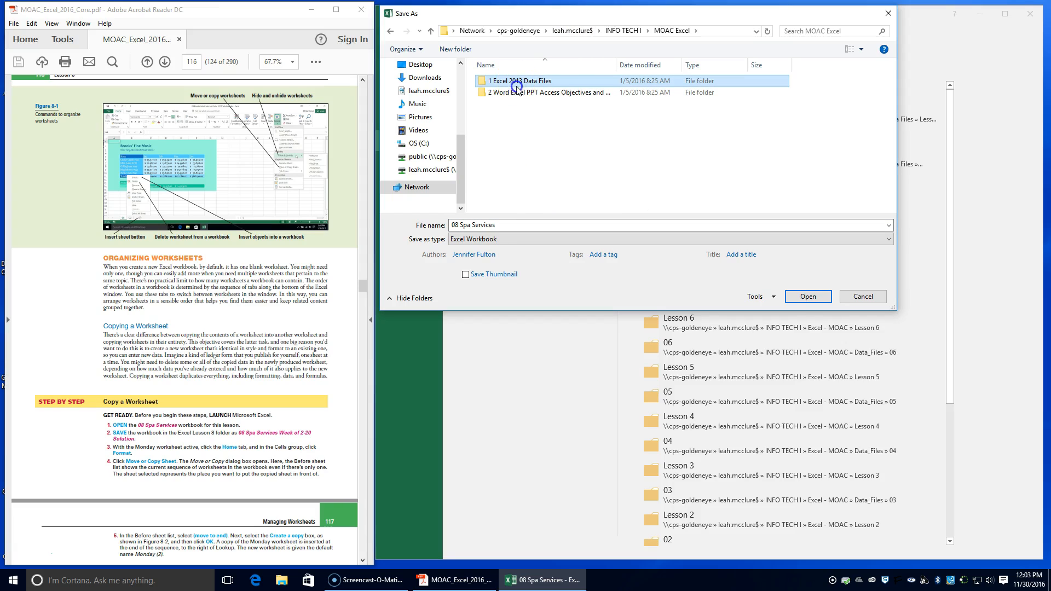
double_click(517, 87)
scroll(529, 118, down, 2)
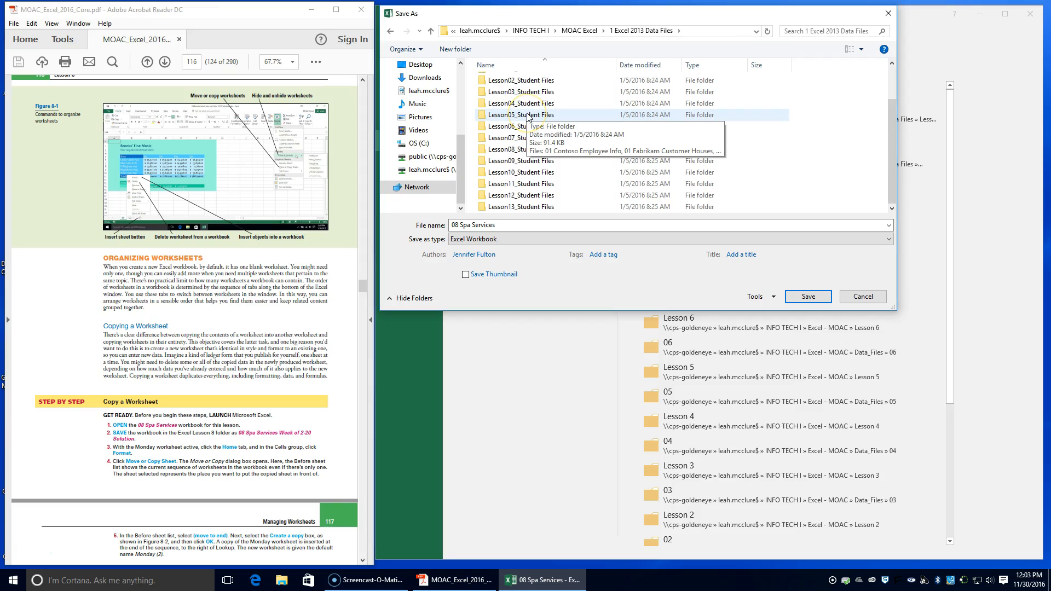
scroll(528, 117, up, 2)
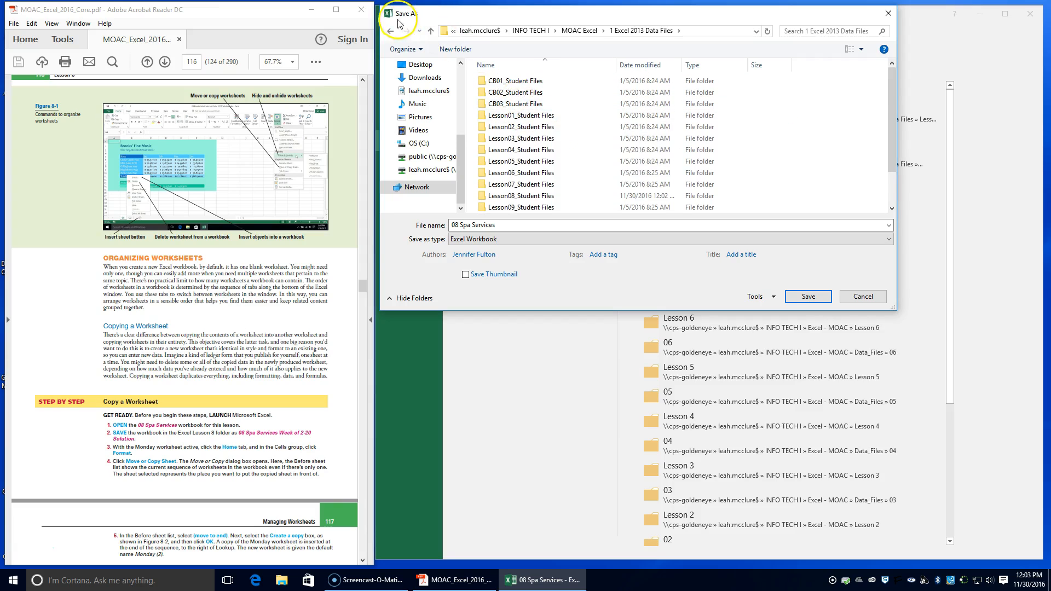
click(391, 32)
click(391, 32)
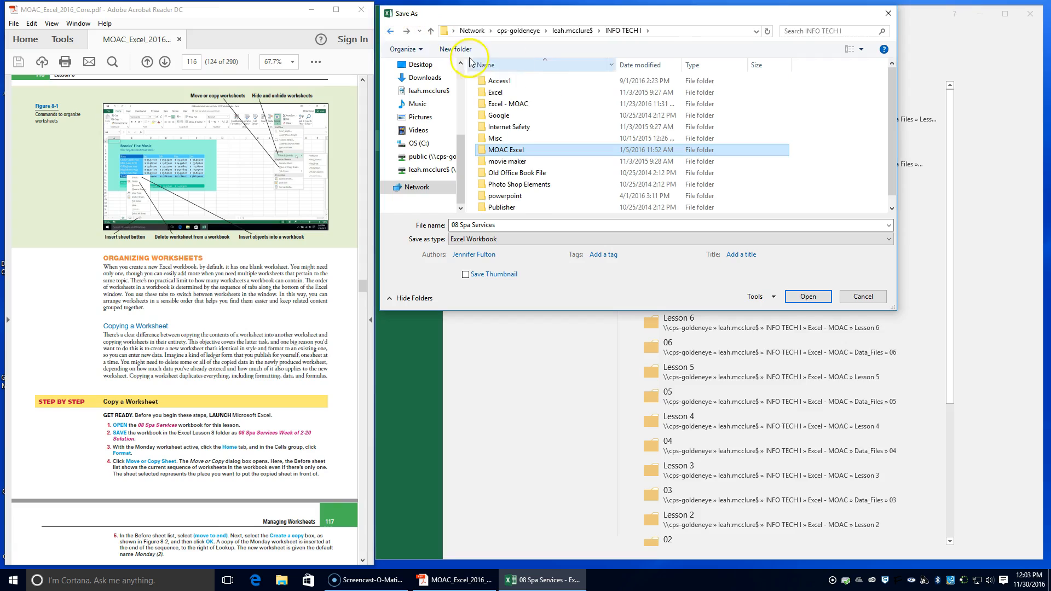
- Create a folder named Lesson 8 inside the Excel - MOAC folder and open it as the save location
double_click(551, 103)
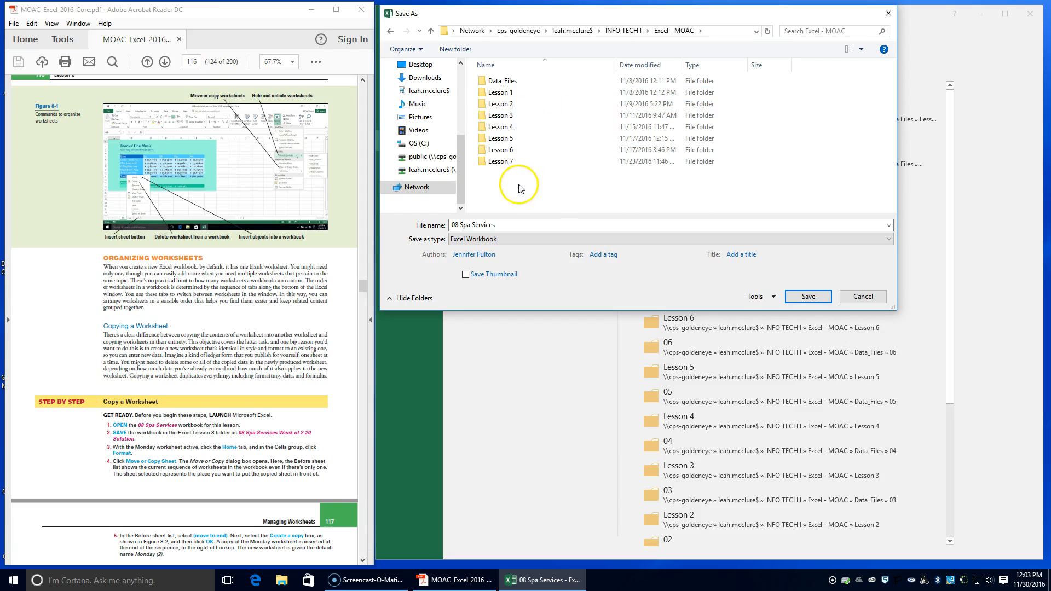
click(456, 49)
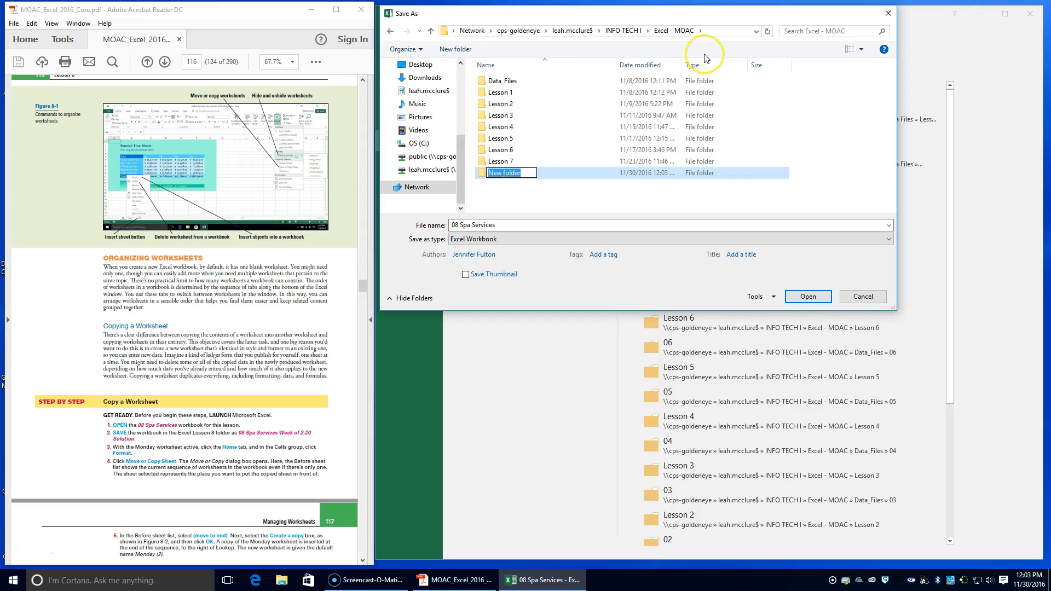
text(Lesson 8)
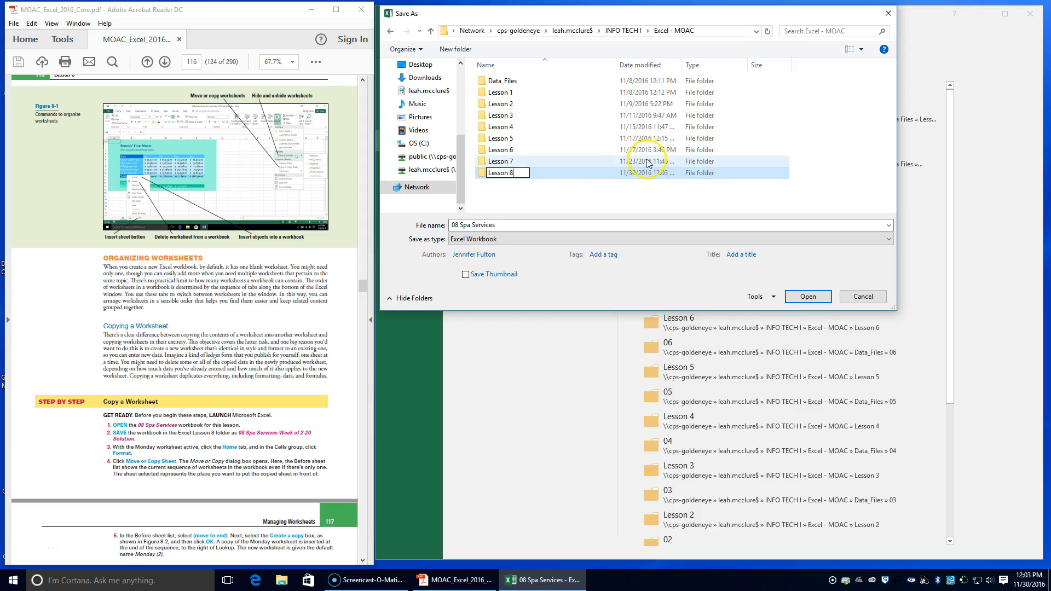
double_click(604, 174)
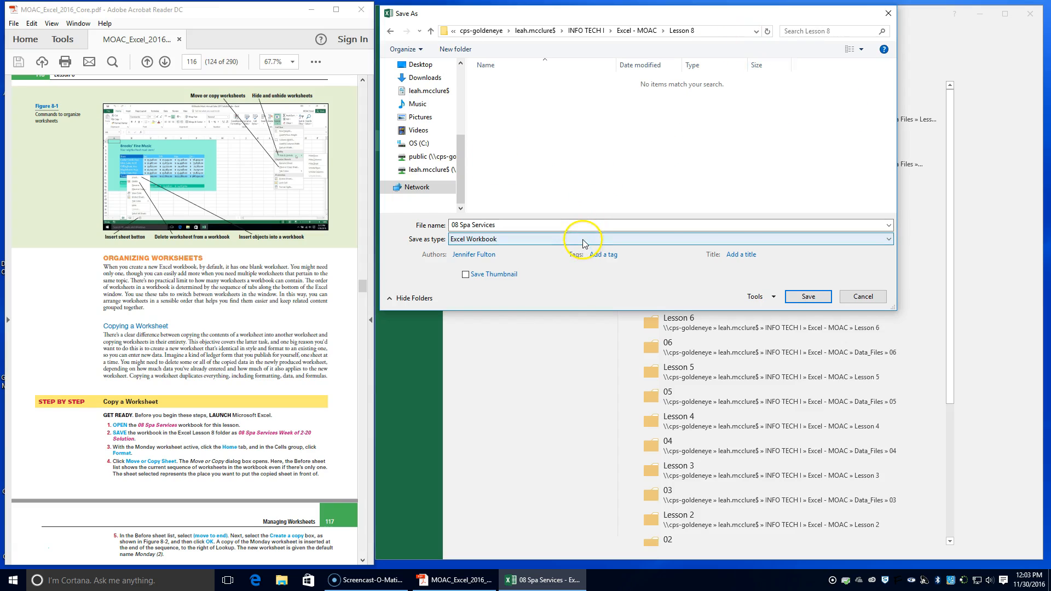
- Save the workbook as 08 Spa Services Week of 2-20 Solution in the Lesson 8 folder
click(498, 225)
key(BackSpace)
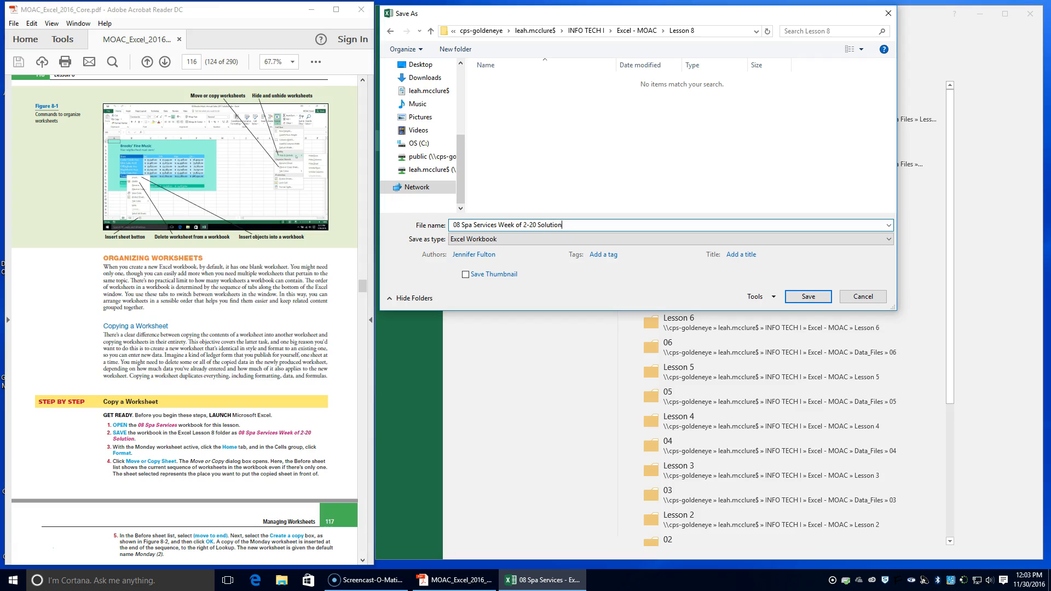
key(Return)
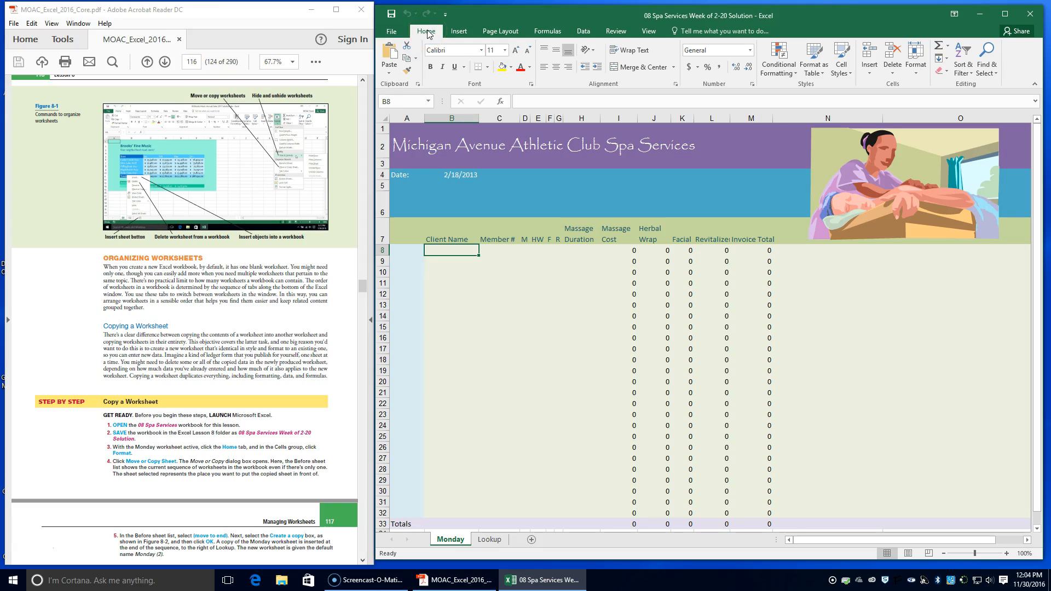
- Create a copy of the Monday worksheet at the end of the same workbook
click(915, 66)
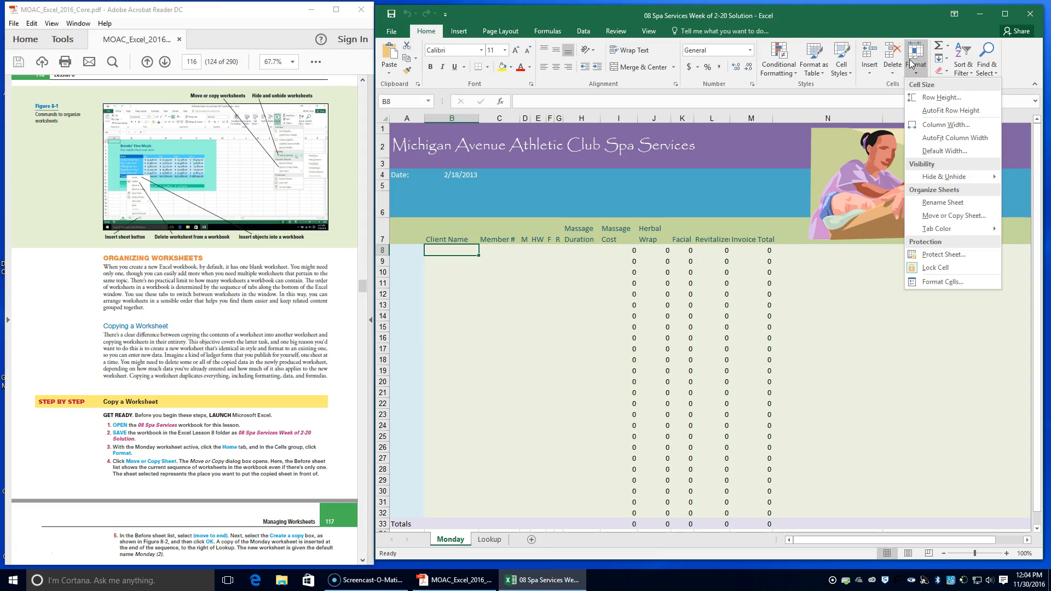
click(958, 216)
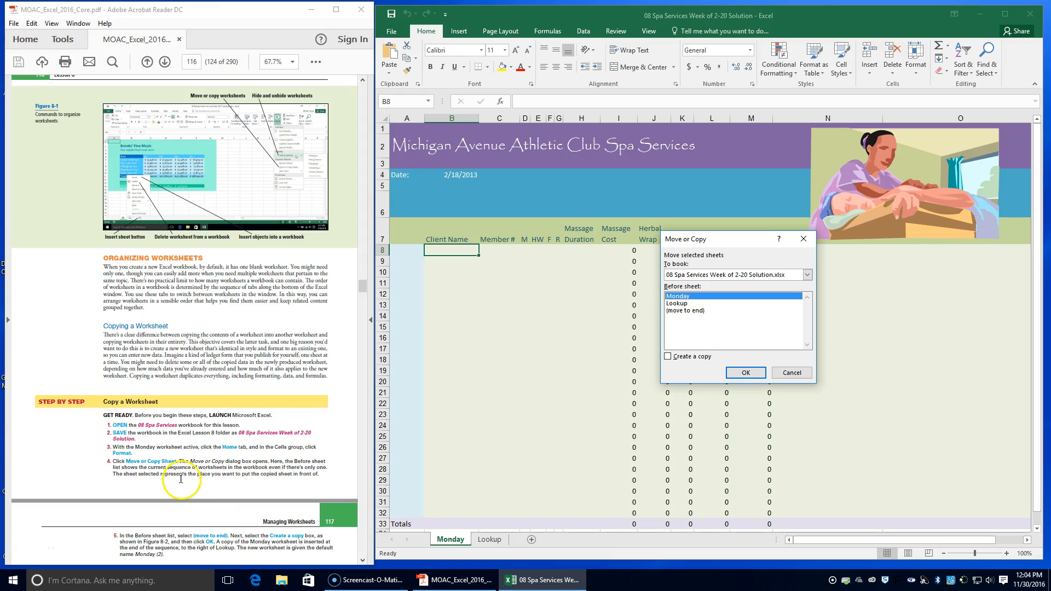
scroll(181, 478, down, 1)
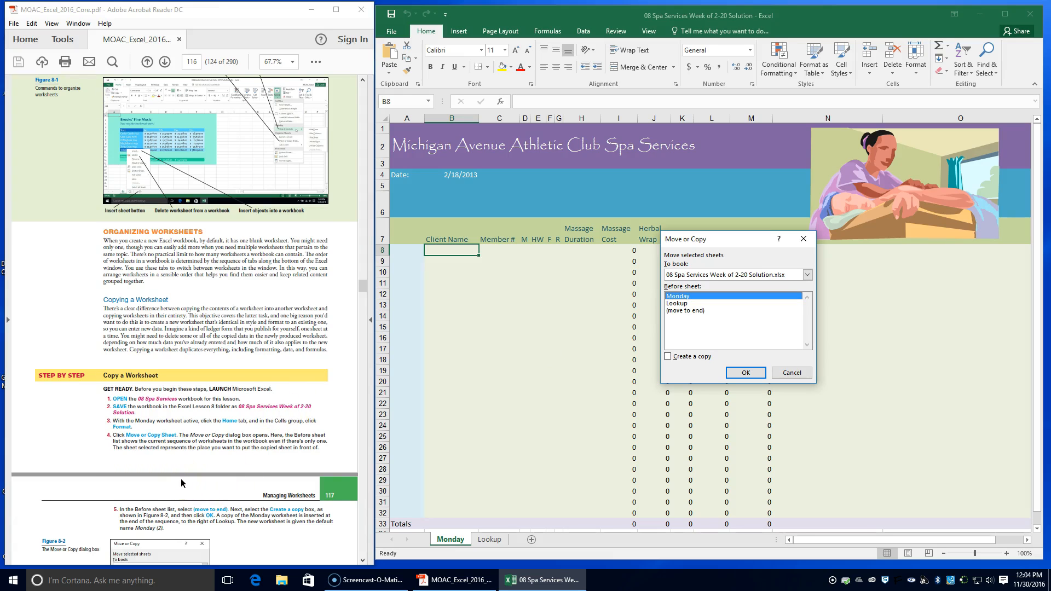
scroll(181, 478, down, 1)
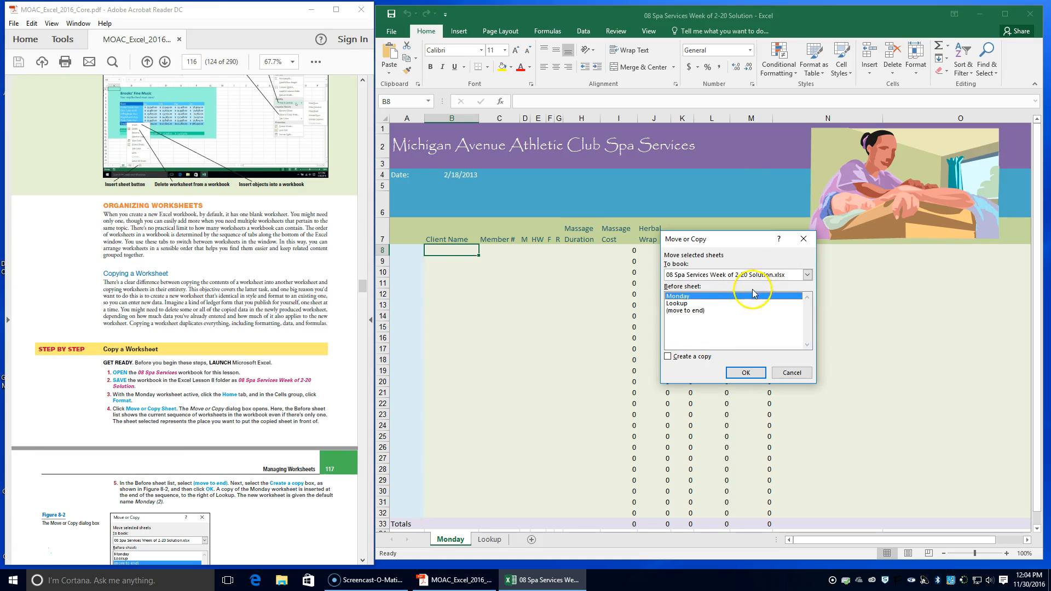
click(690, 310)
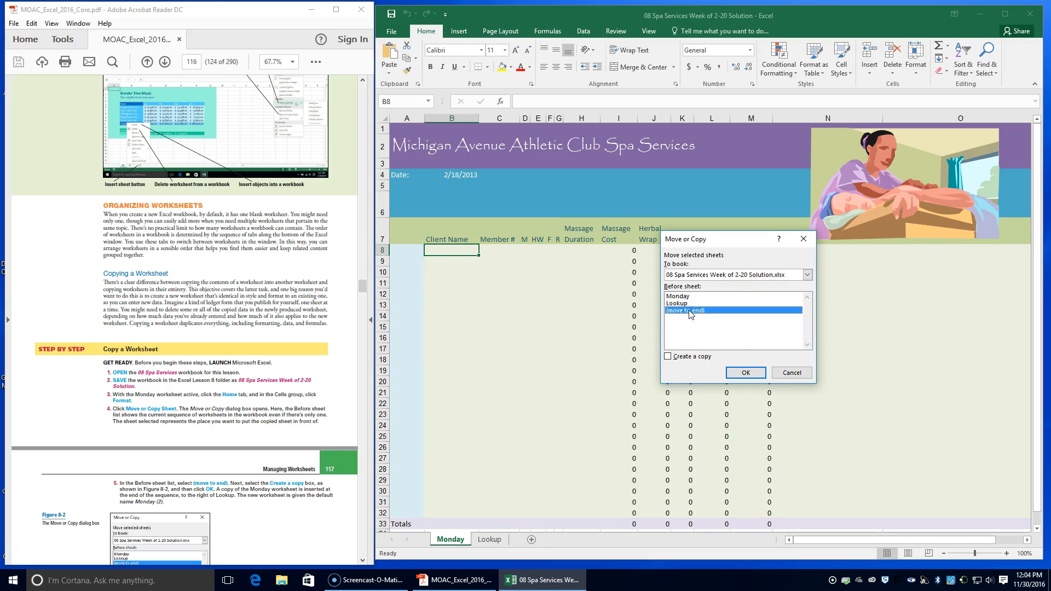
click(668, 356)
click(745, 374)
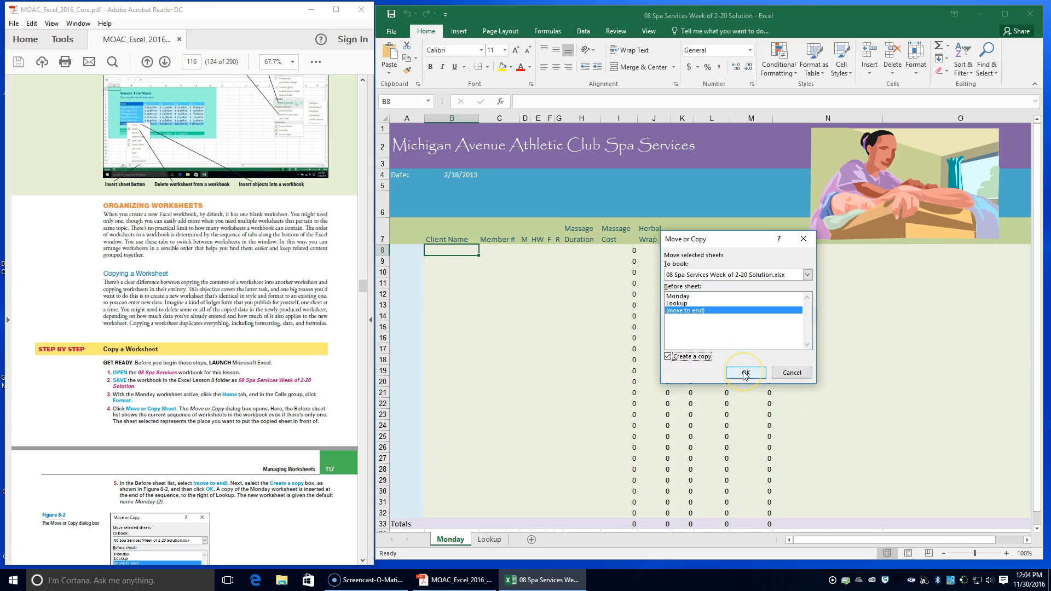
click(746, 373)
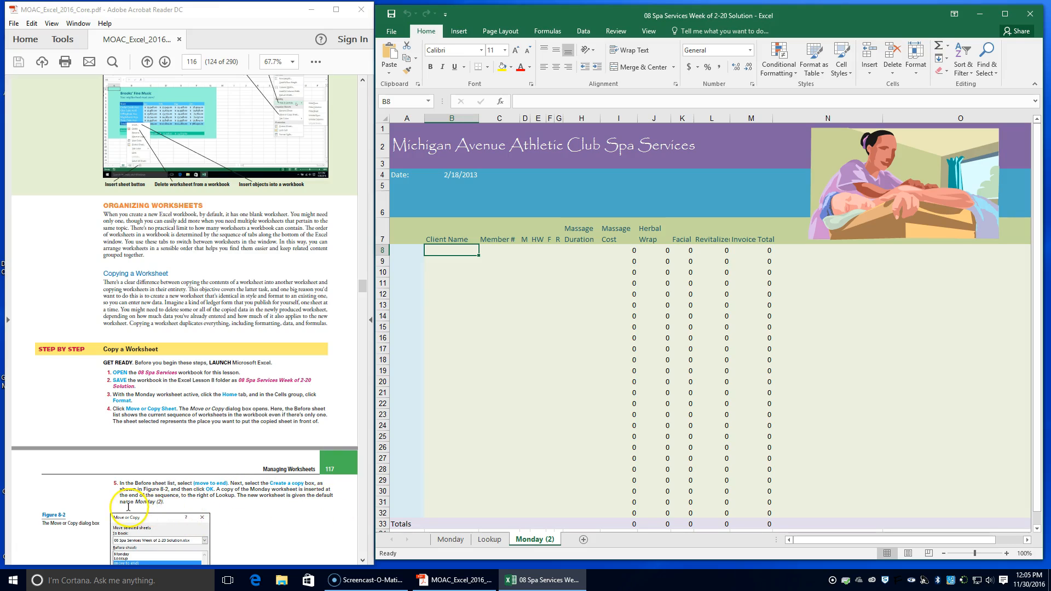
- Duplicate the Monday worksheet within the workbook, placing the new copy directly after Monday (2)
scroll(203, 504, down, 2)
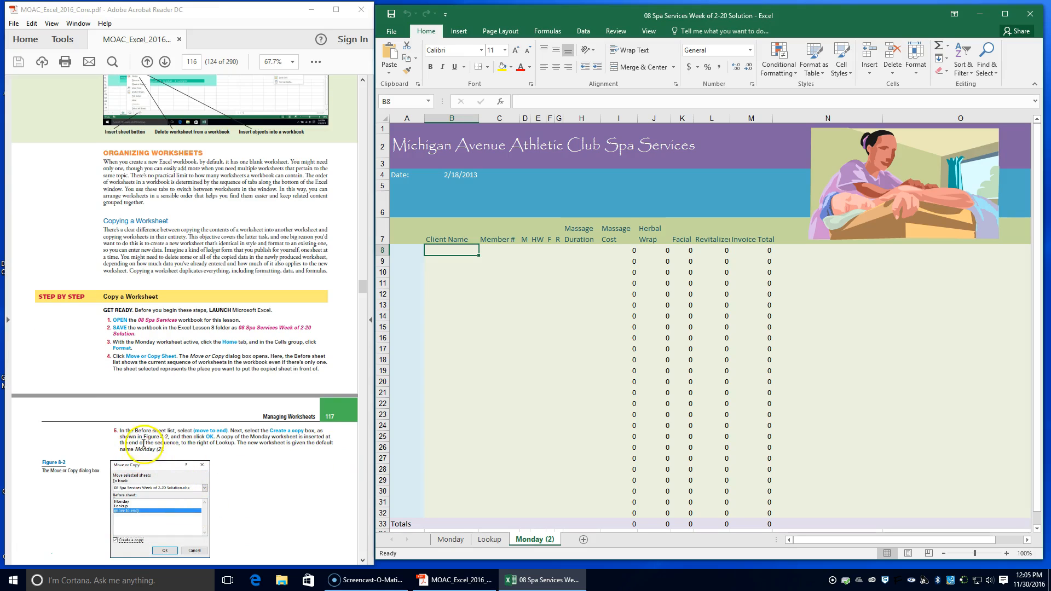
scroll(160, 450, down, 5)
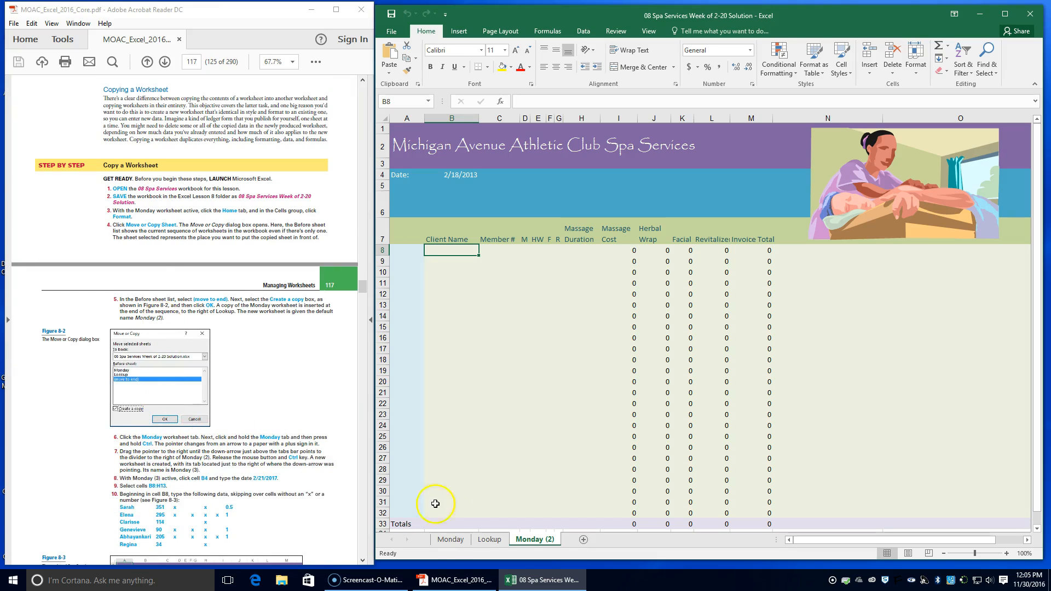
click(446, 542)
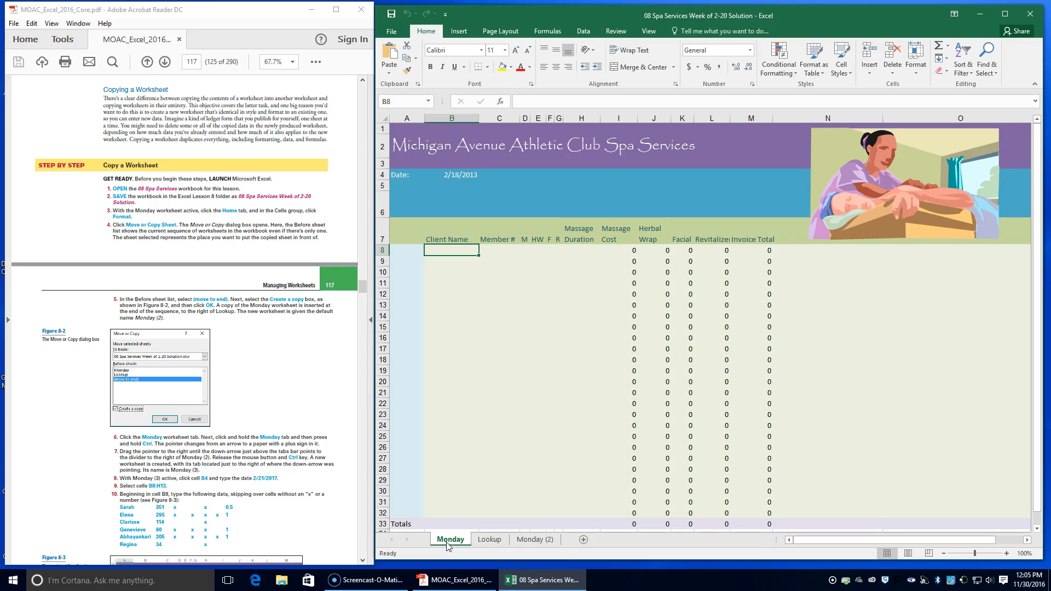
drag(447, 543, 447, 543)
drag(446, 541, 454, 541)
drag(453, 541, 563, 541)
mouse_move(562, 541)
mouse_down()
mouse_move(542, 541)
mouse_move(564, 541)
mouse_up()
drag(564, 541, 564, 542)
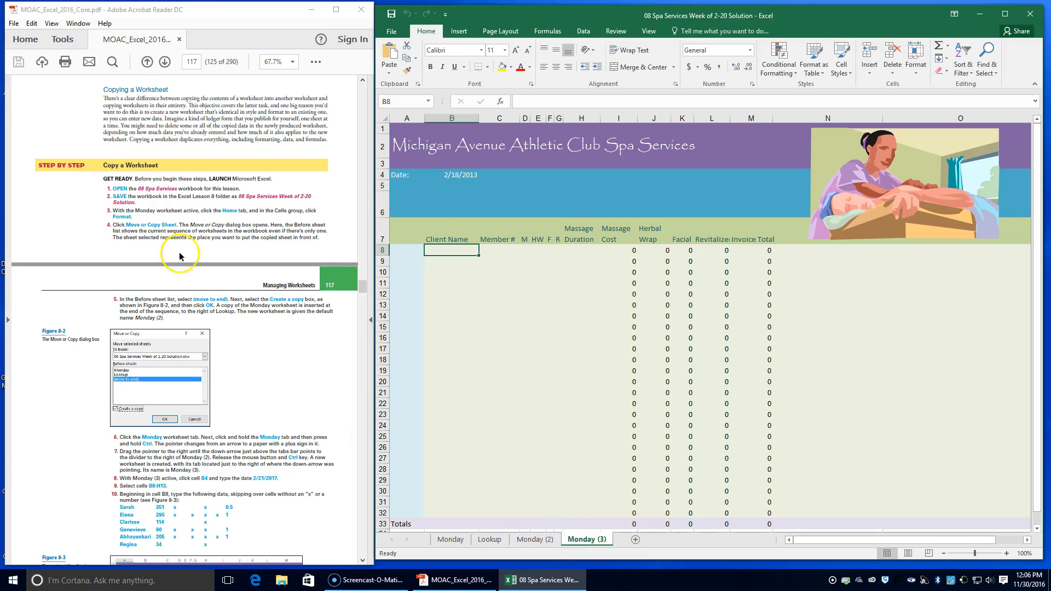
- Set the date in cell B4 of the Monday (3) worksheet to 2/21/2017
click(407, 175)
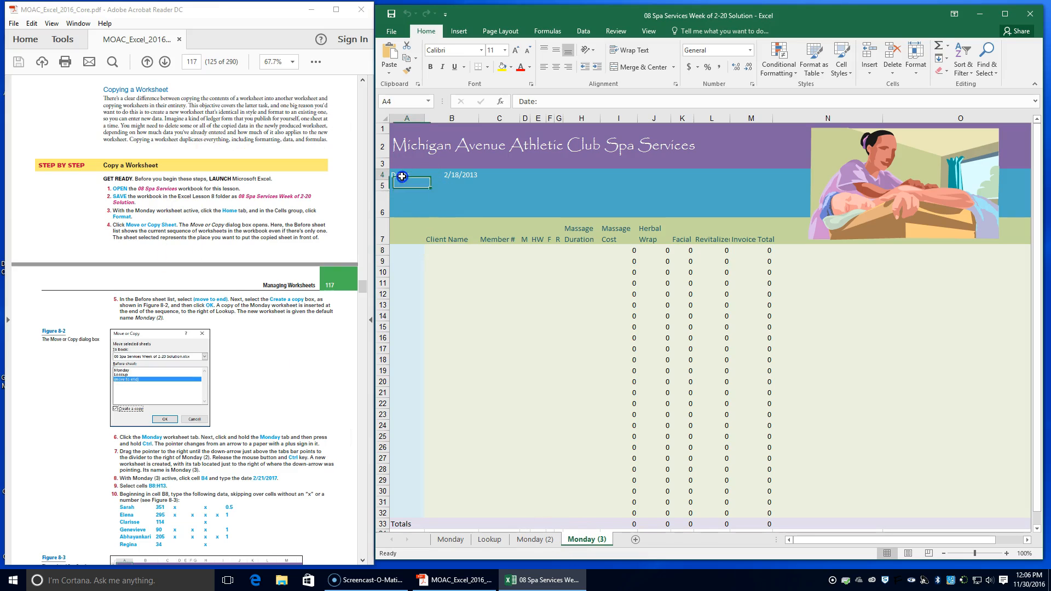
click(454, 174)
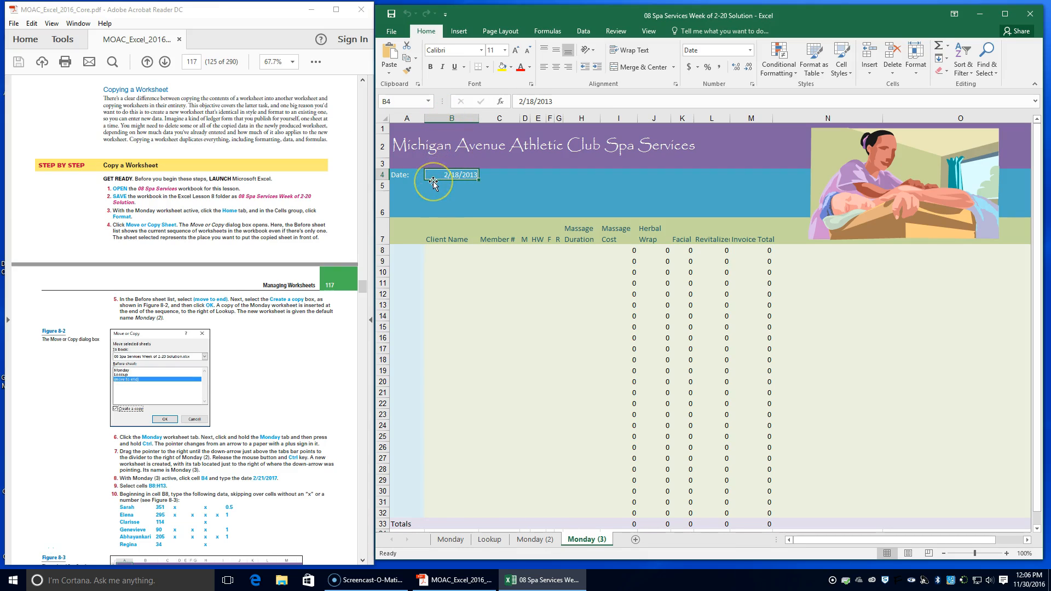
text(2)
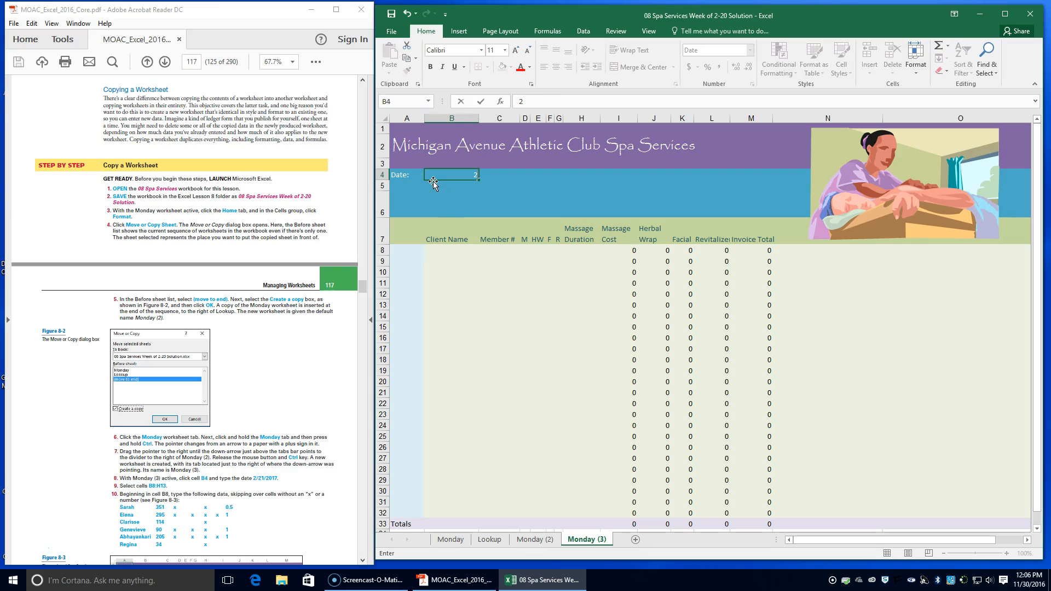
text(/21/2017)
click(447, 252)
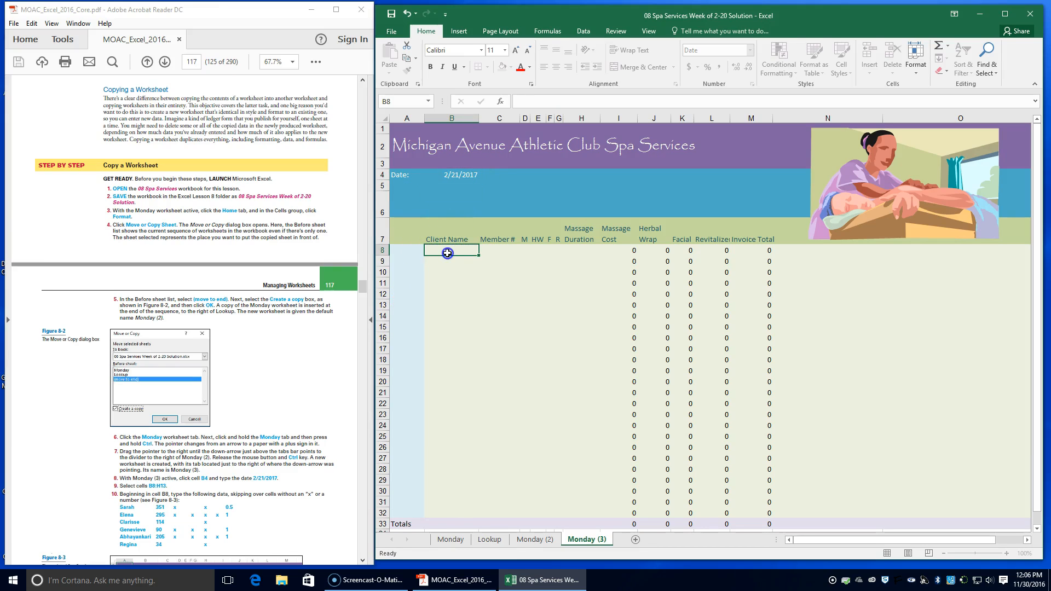
- Select the client entry range B8:H13 on the Monday (3) worksheet
drag(447, 253, 591, 303)
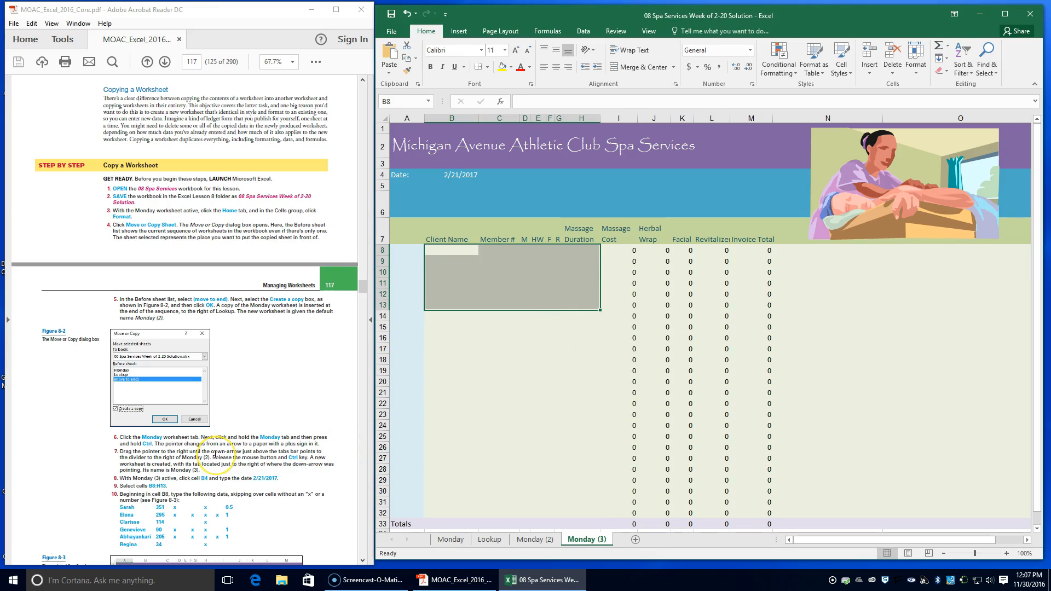
scroll(215, 454, down, 2)
scroll(216, 454, down, 1)
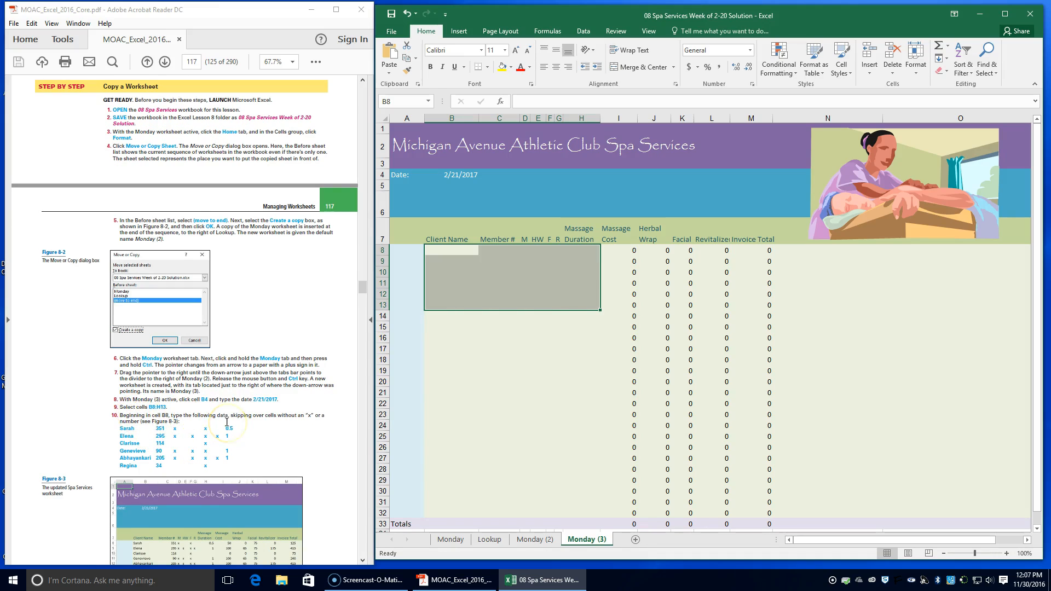
scroll(229, 435, down, 2)
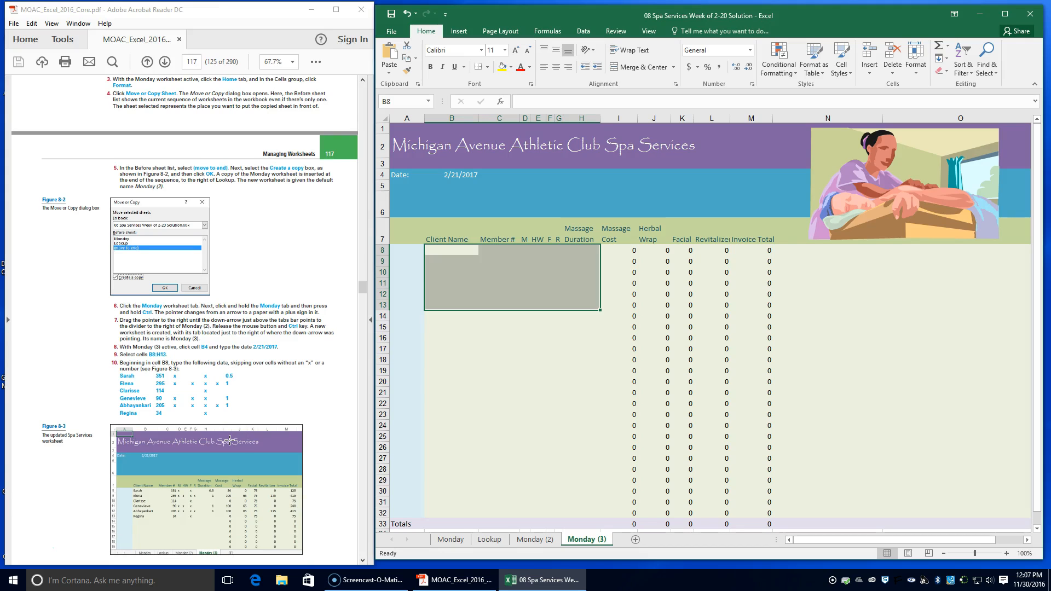
- Enter the first listed client's name in B8 and member number in C8
click(444, 249)
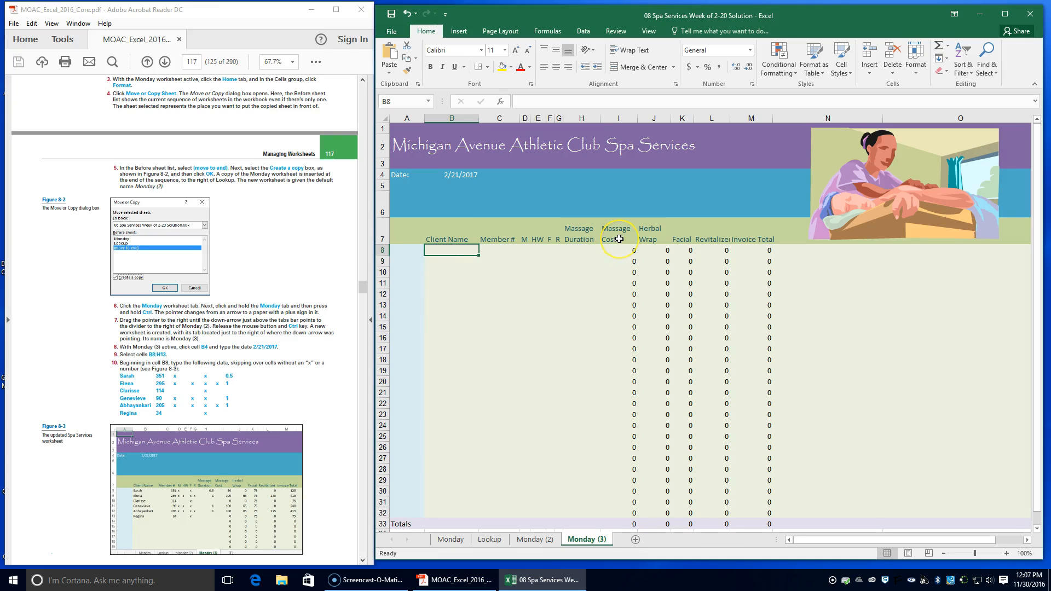
text(Sarah)
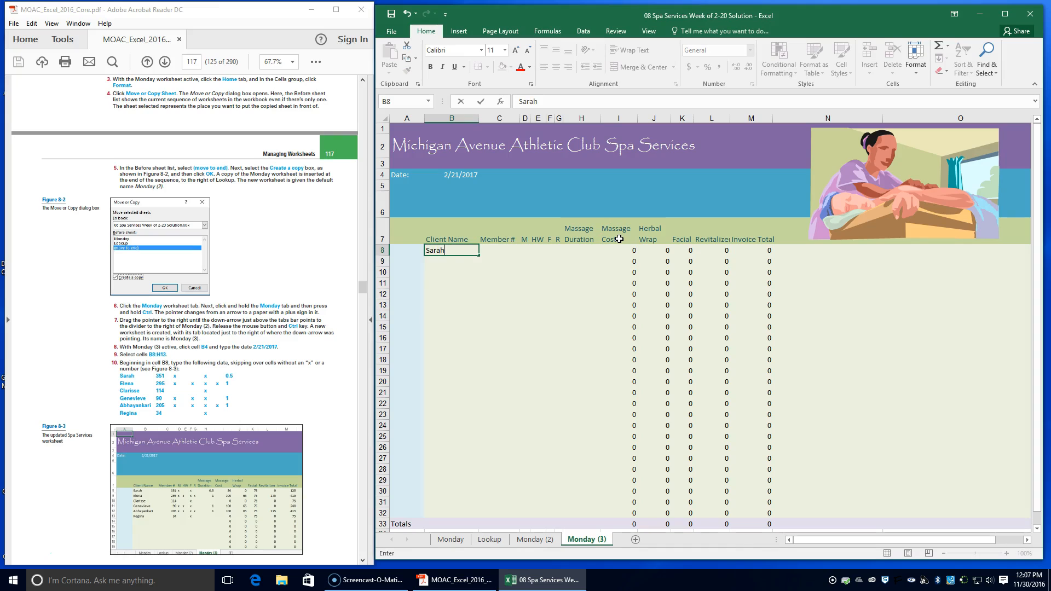
key(Tab)
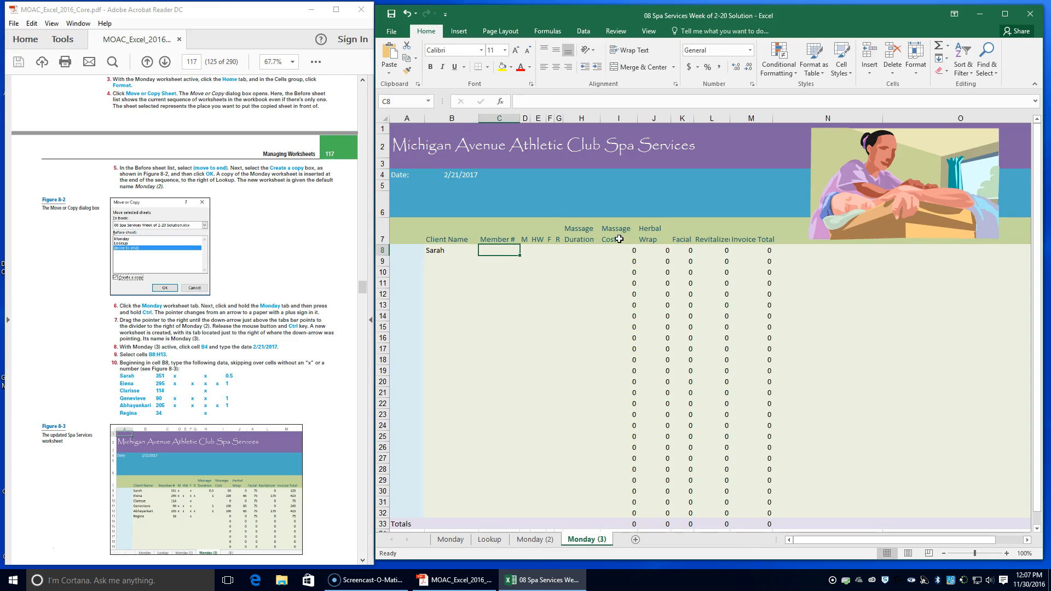
text(351)
key(Tab)
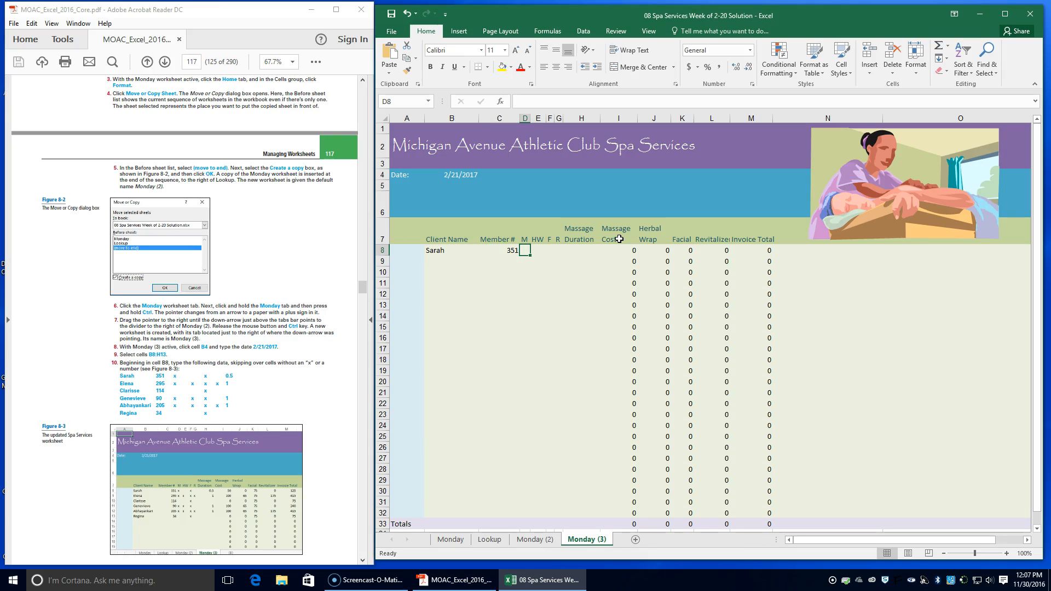
- Mark the M and F columns with x in row 8 and set the massage duration to 0.5
text(x)
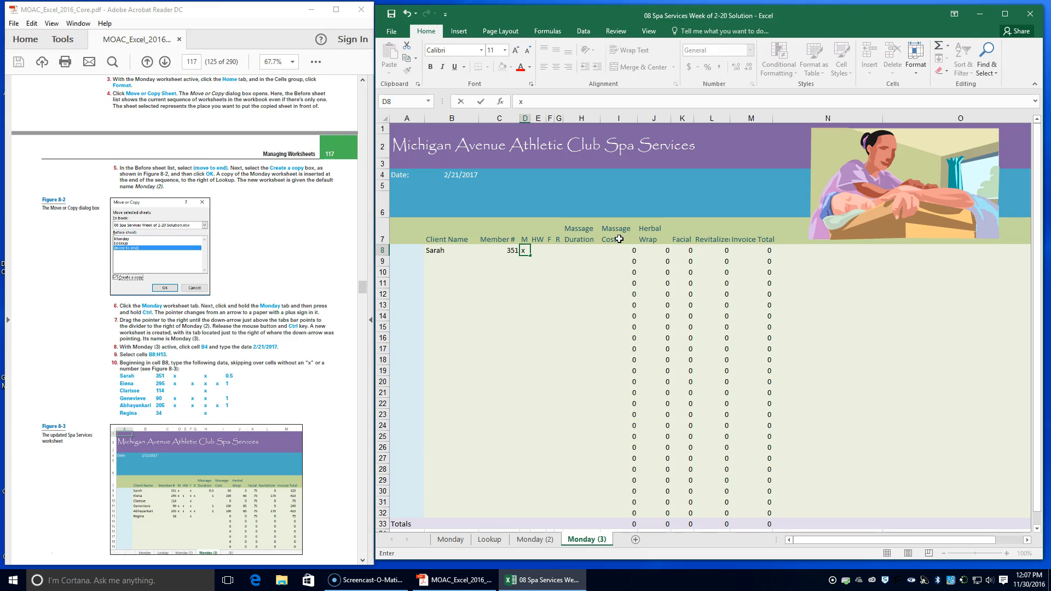
key(Tab)
key(Tab)
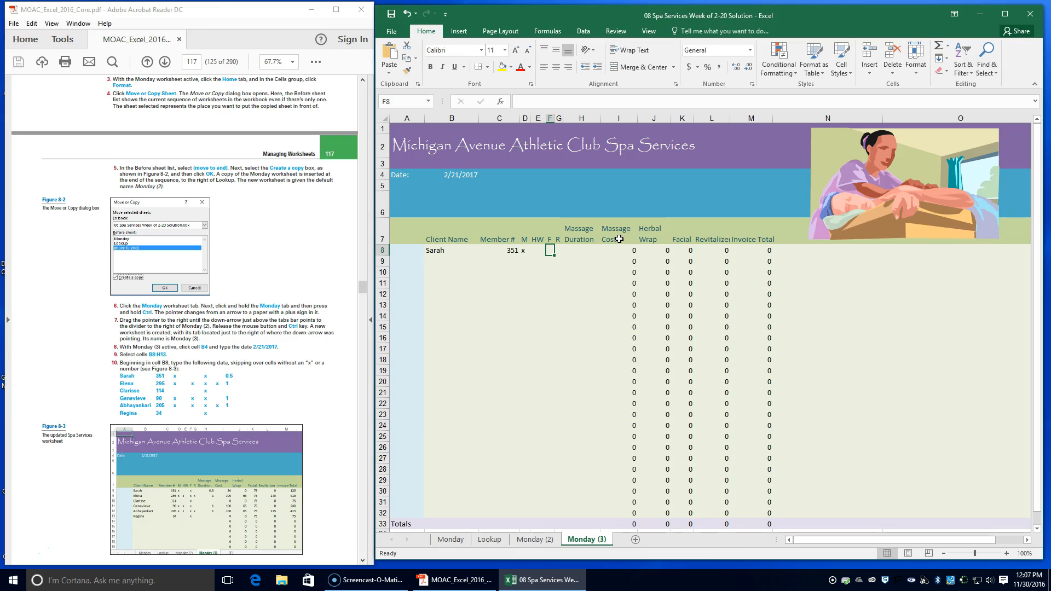
text(x)
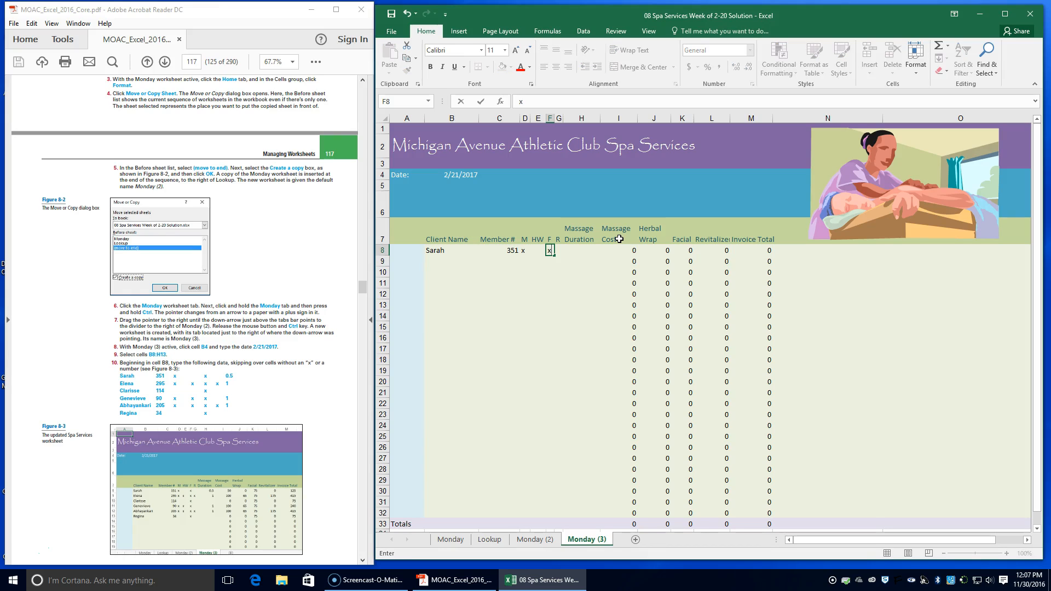
key(Tab)
key(Tab)
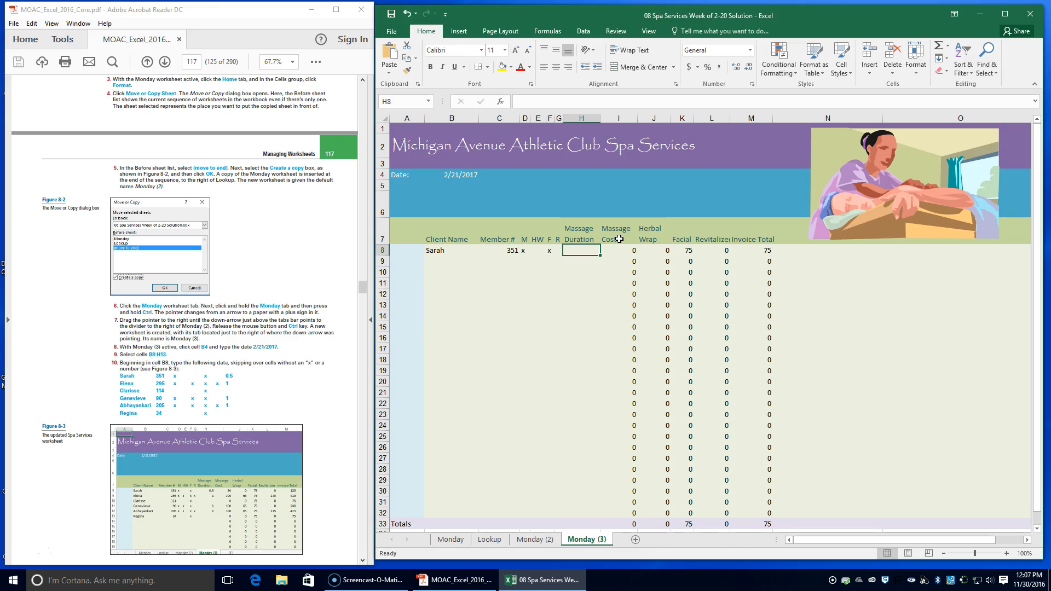
text(.5)
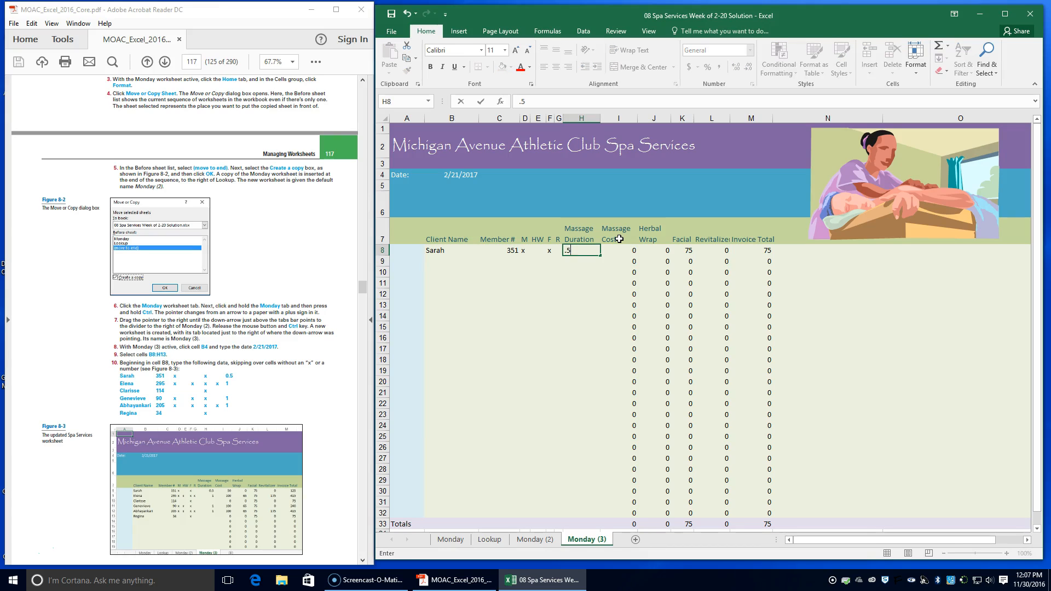
key(Return)
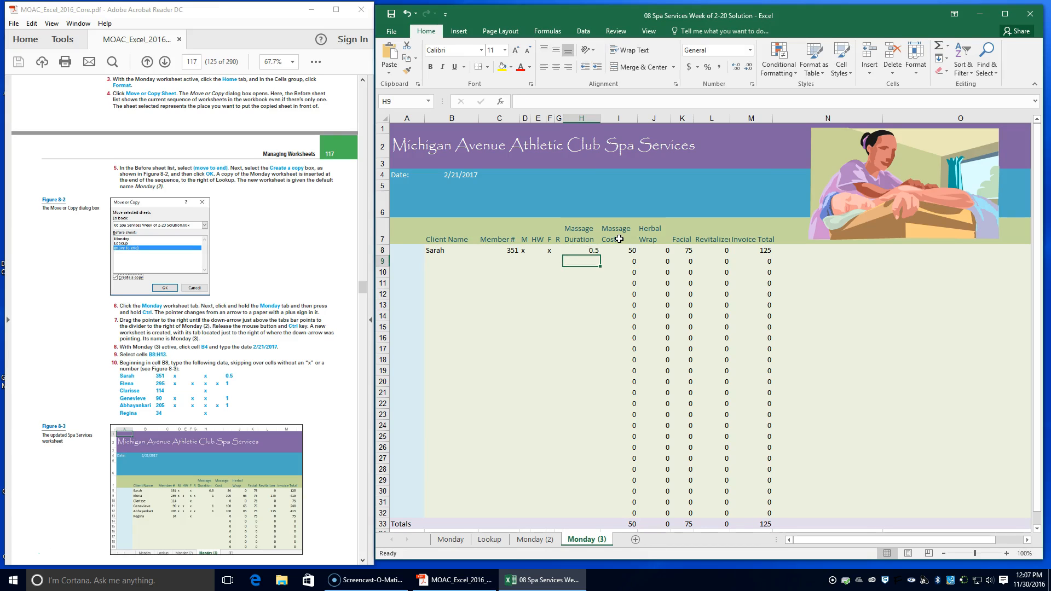
- Enter the second listed client's name in B9 and member number in C9
key(Left)
key(Left)
key(Left)
key(Left)
key(Left)
key(Left)
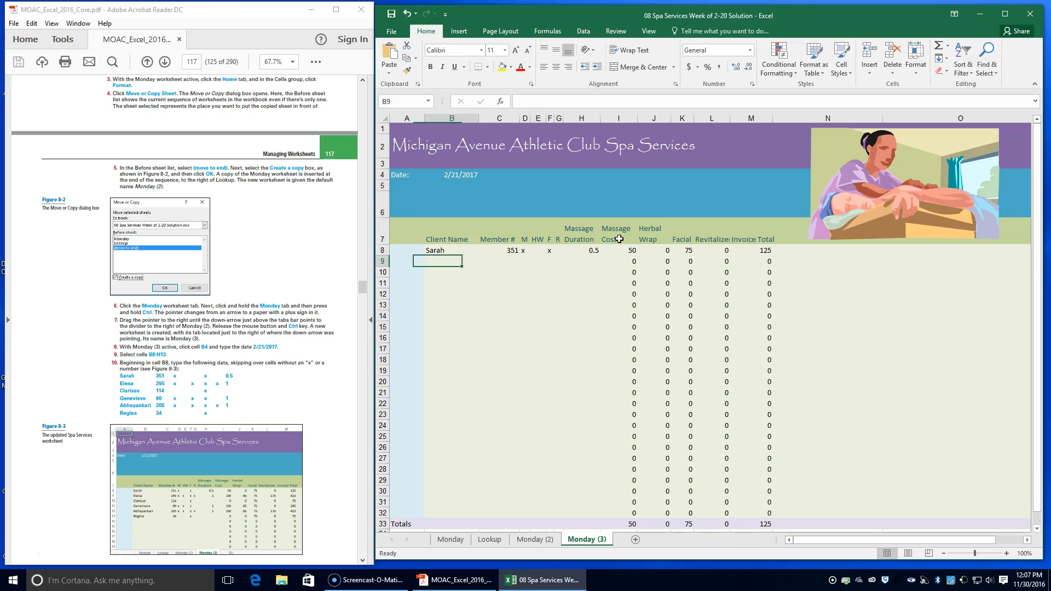
text(Elena)
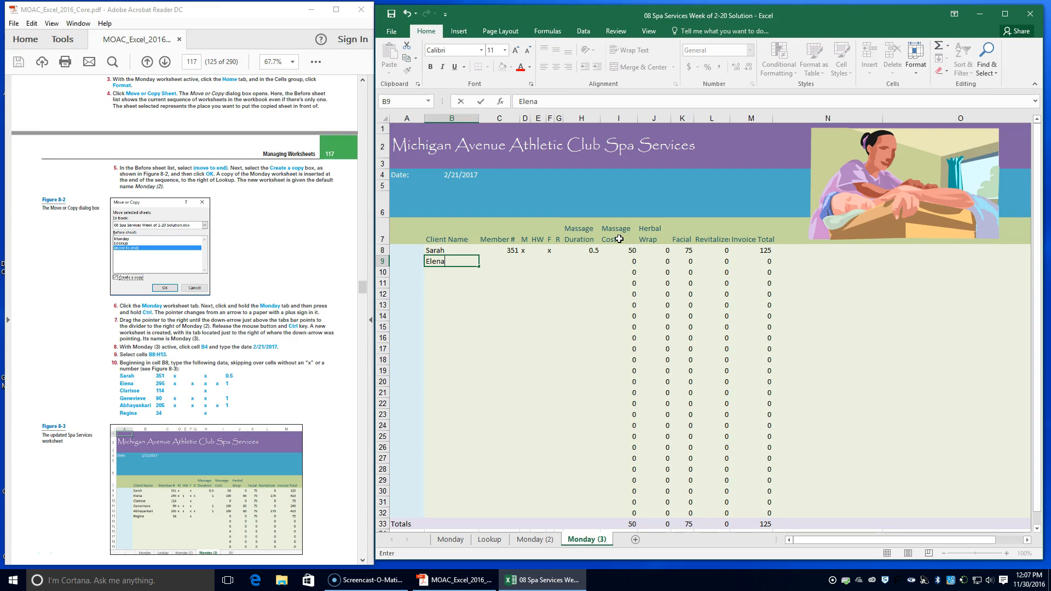
key(Tab)
text(295)
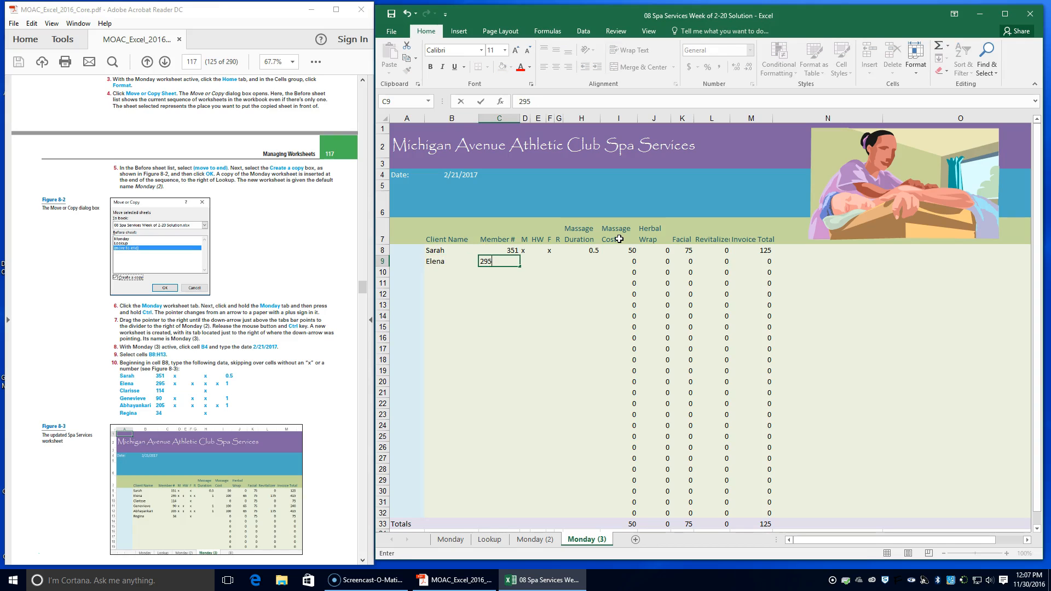
key(Tab)
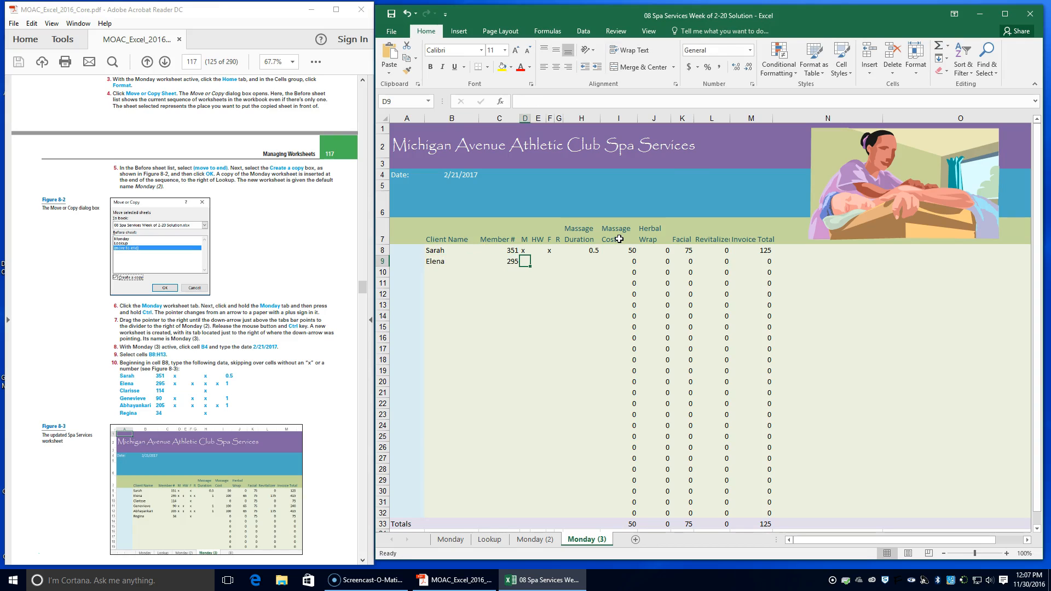
- Mark the M, HW, F and R columns with x in row 9 and set the massage duration to 1
text(x)
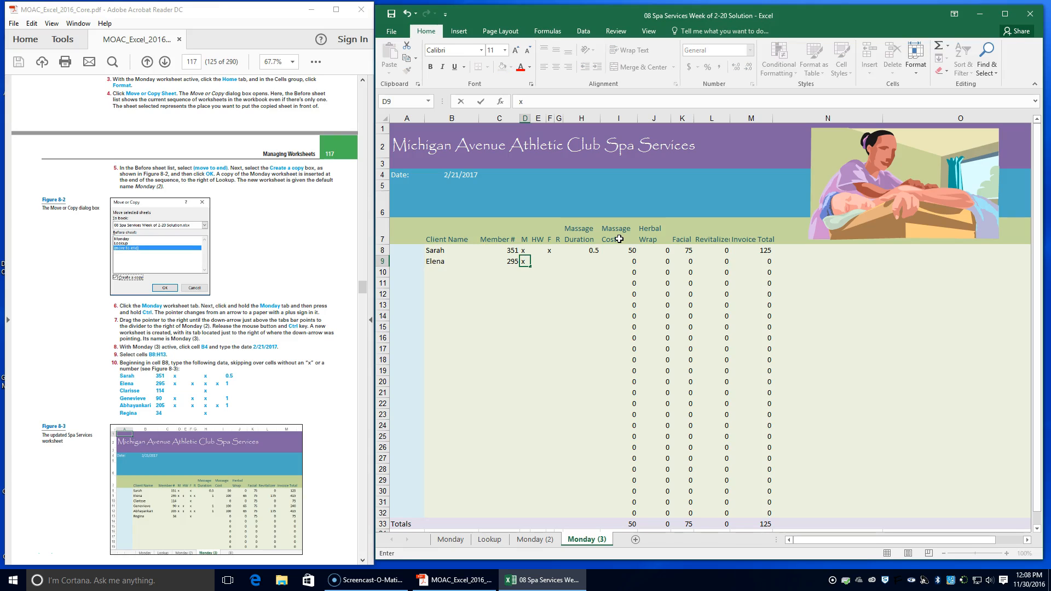
key(Tab)
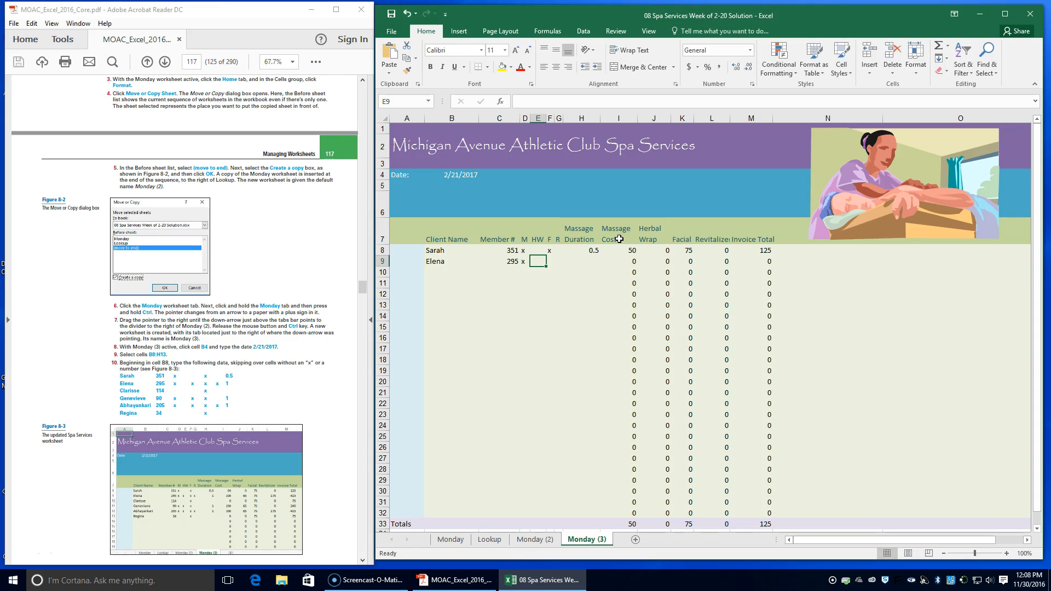
text(x)
key(Tab)
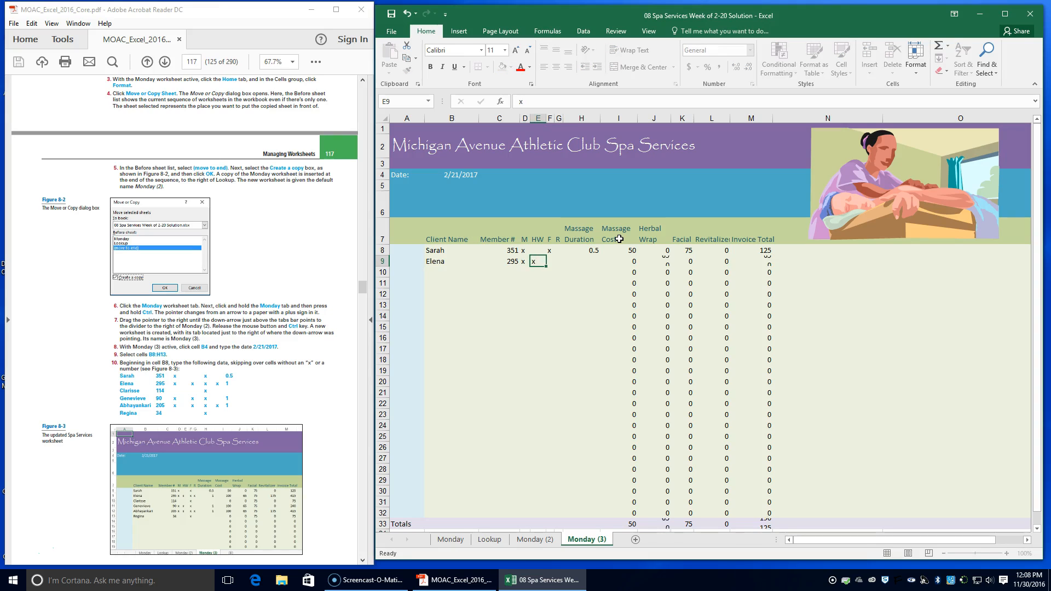
text(x)
key(ctrl+Return)
key(Tab)
text(x)
key(Tab)
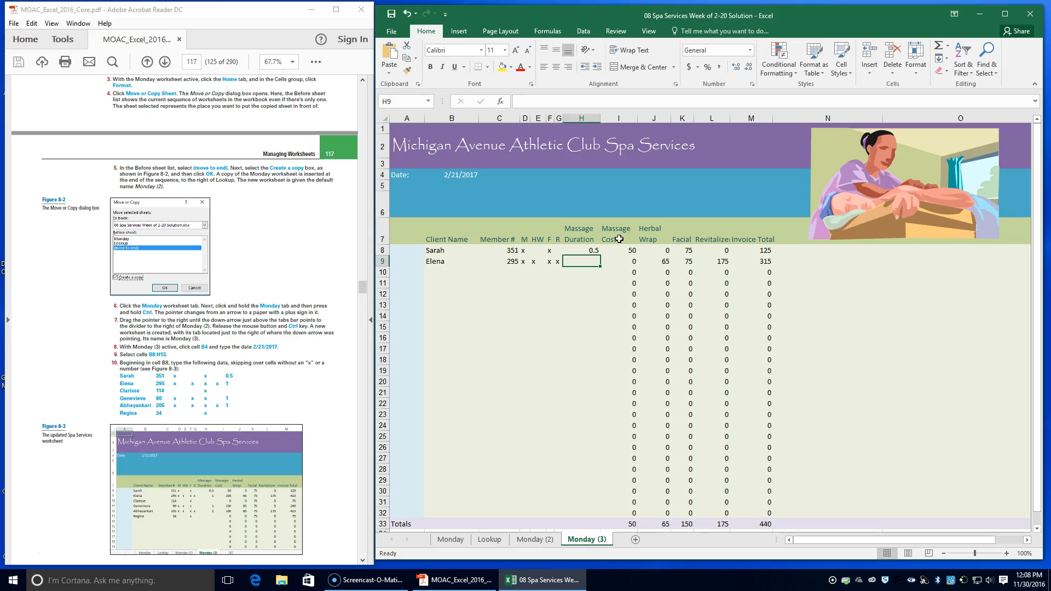
text(1)
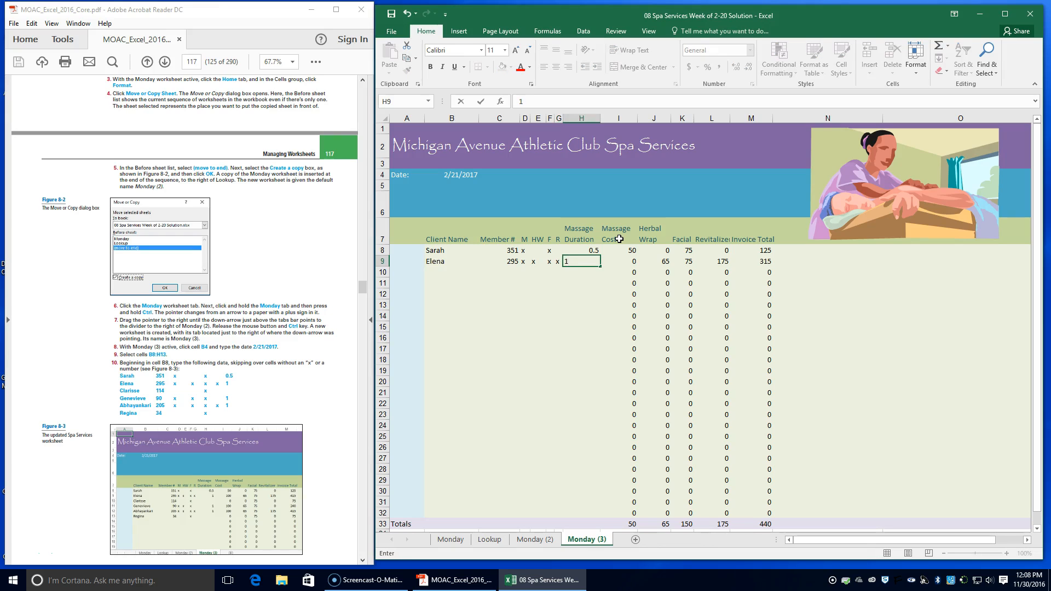
- Enter the third listed client's name in B10 and member number in C10
click(447, 272)
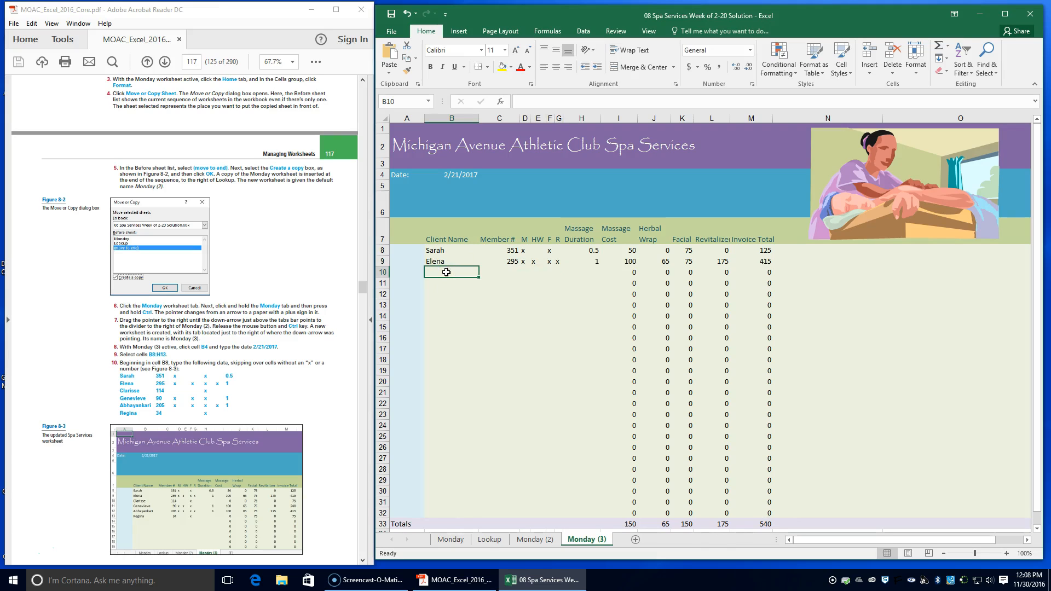
text(Clari)
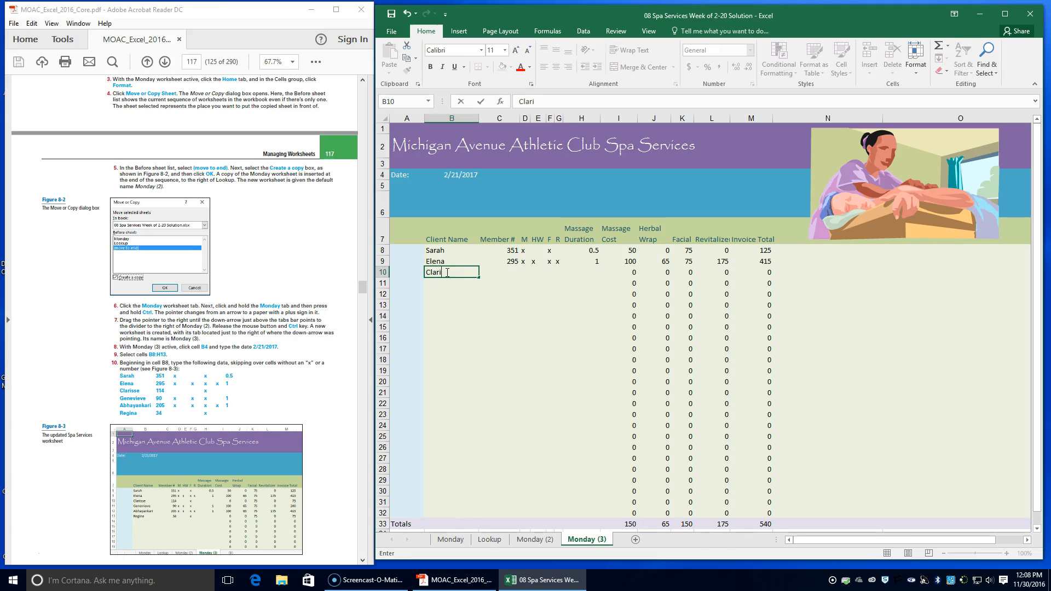
text(sse)
key(Tab)
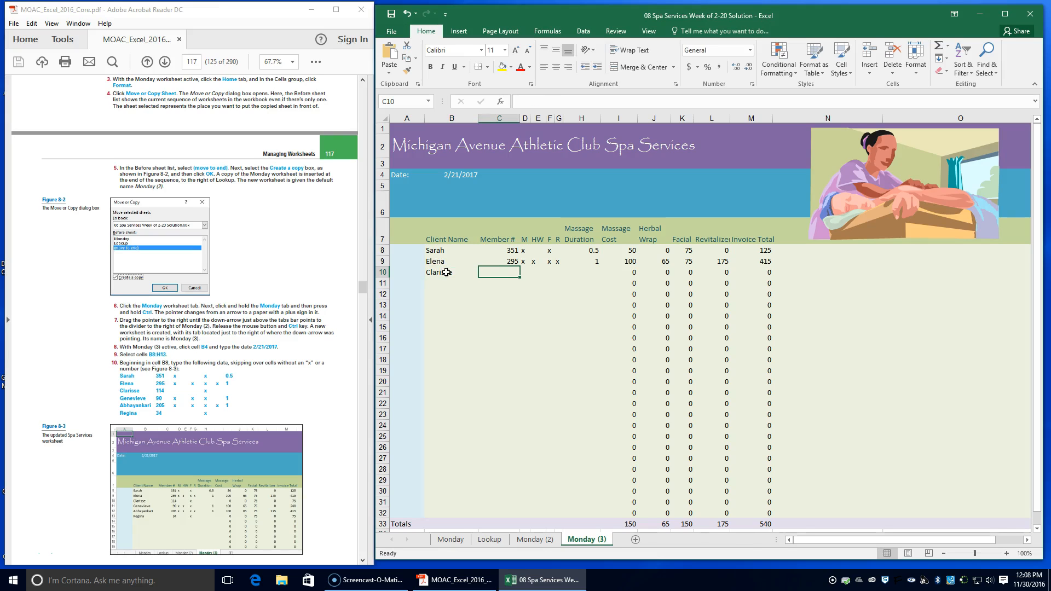
text(114)
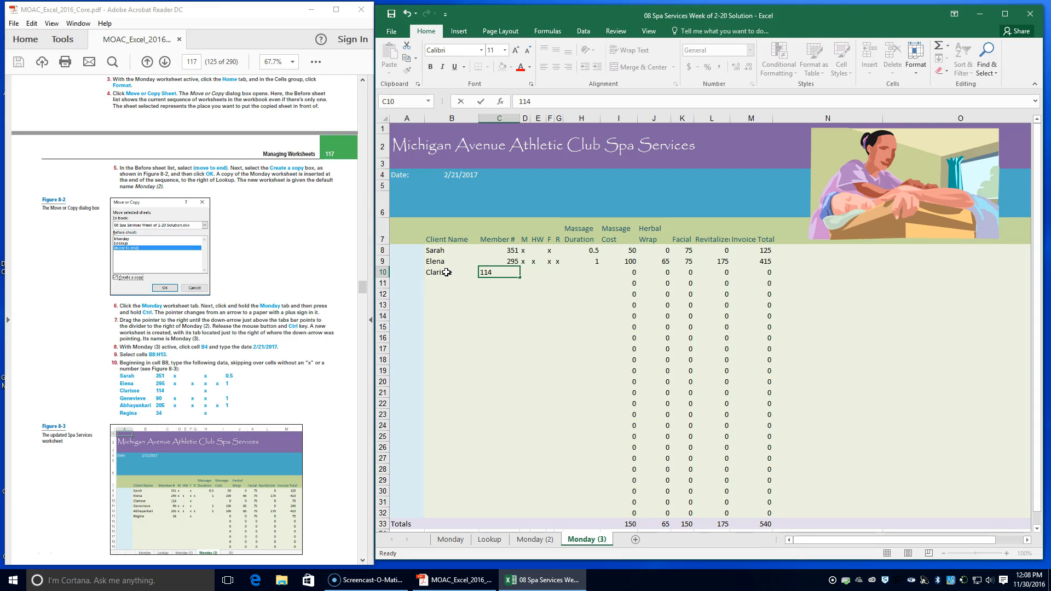
key(Tab)
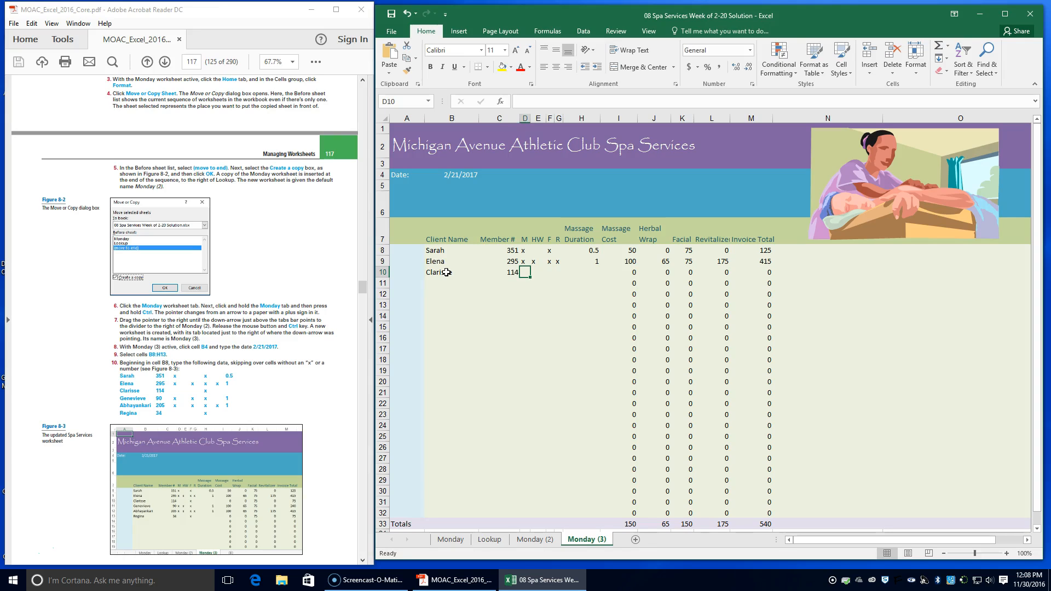
- Mark only the F column with x in row 10, leaving the M, HW and R columns blank
key(Tab)
key(Tab)
text(x)
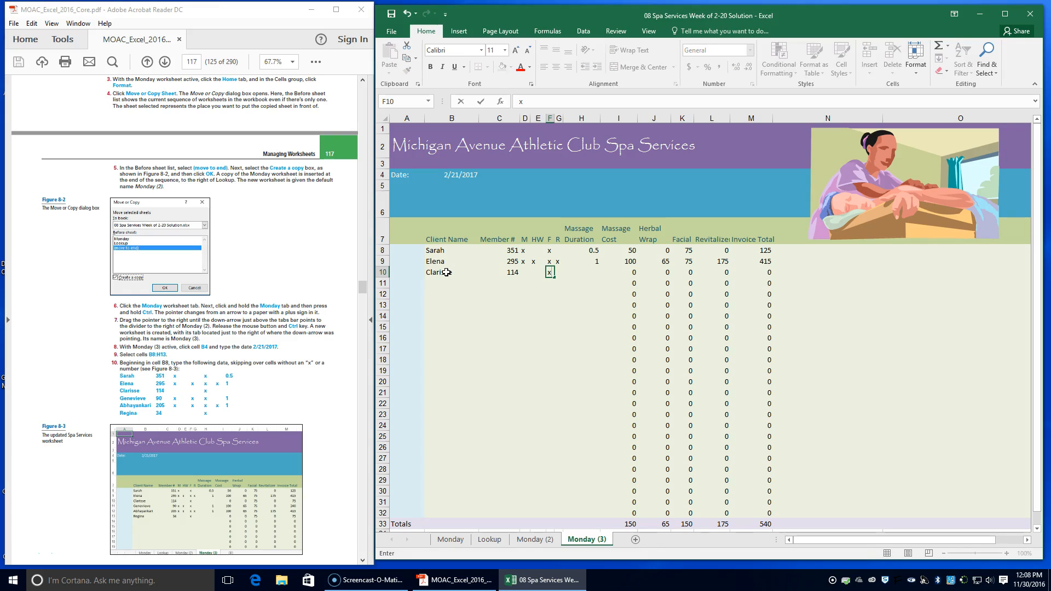
key(Tab)
key(Tab)
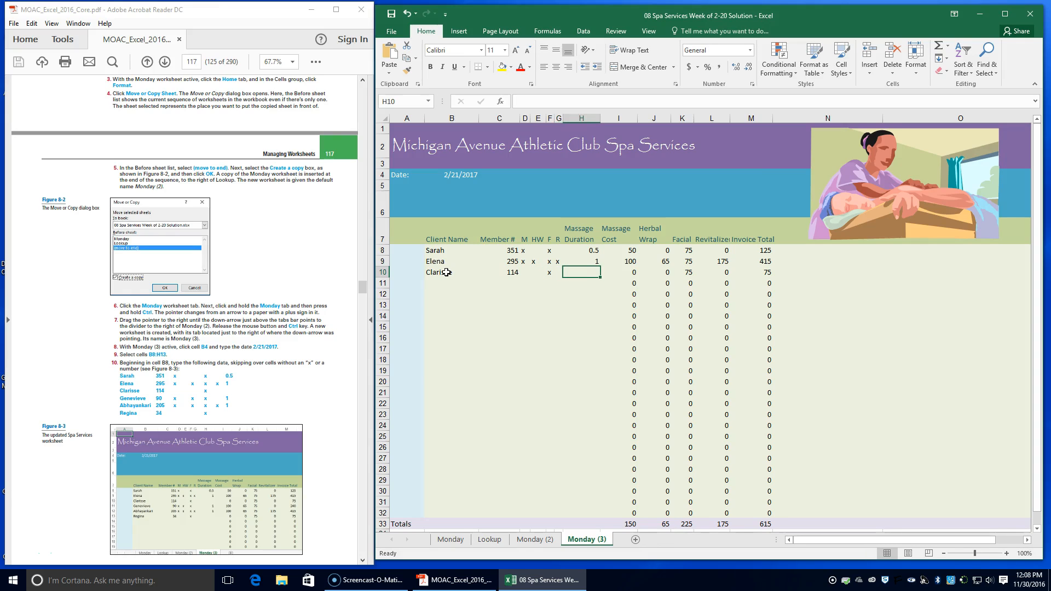
- Enter the fourth listed client's name in B11 and member number in C11
click(433, 281)
text(Ge)
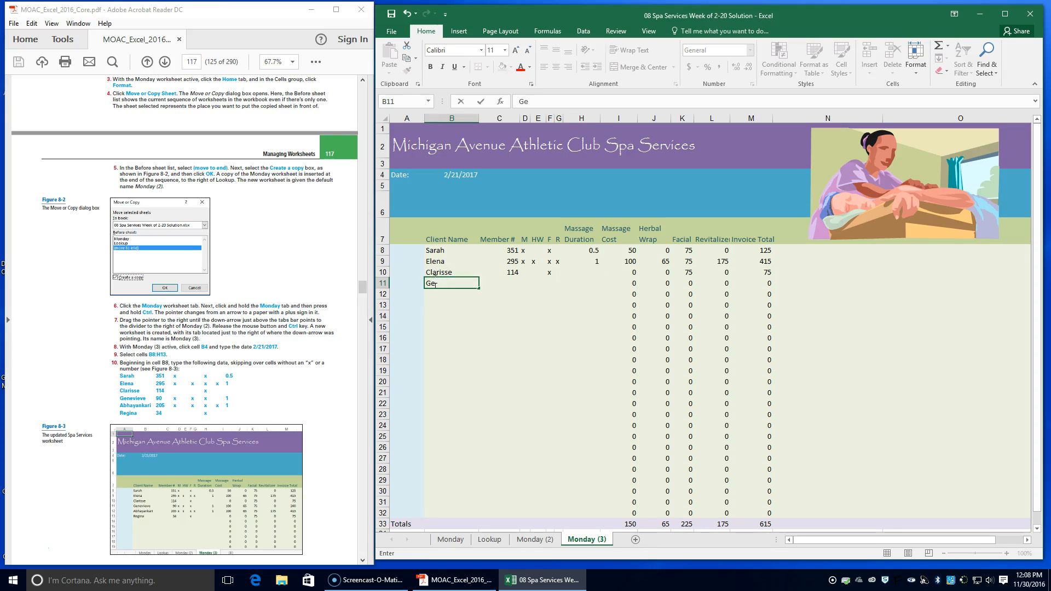
text(nevieve)
key(Tab)
text(90)
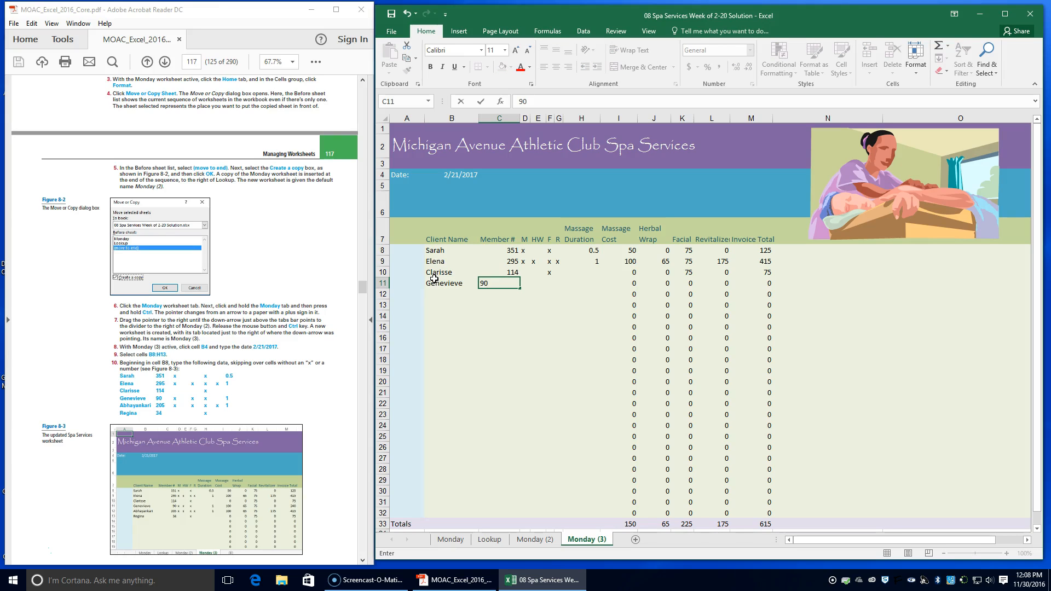
key(Tab)
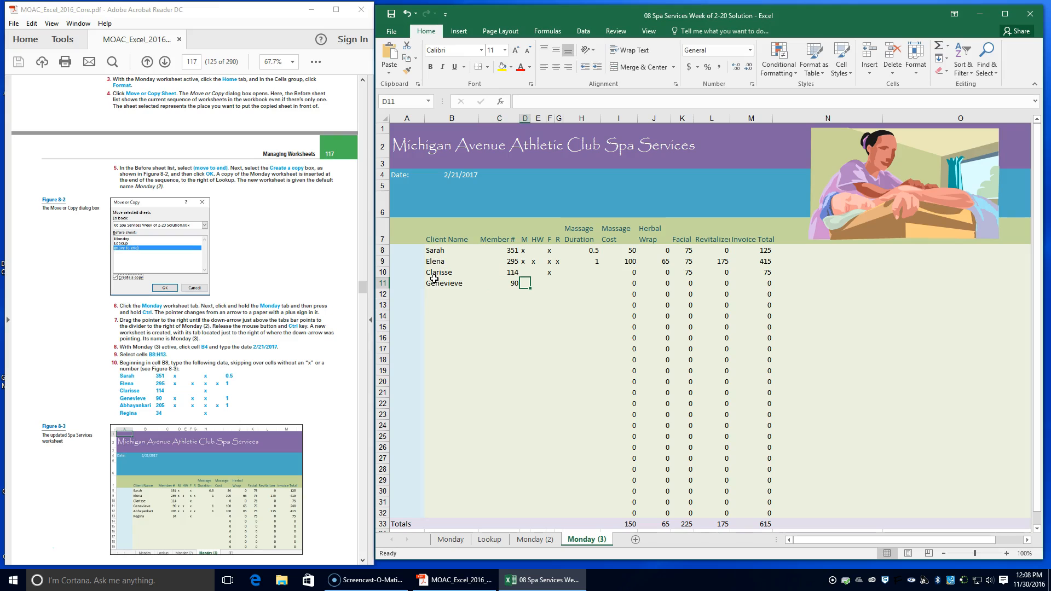
- Mark the M, HW and F columns with x in row 11 and set the massage duration to 1
text(x)
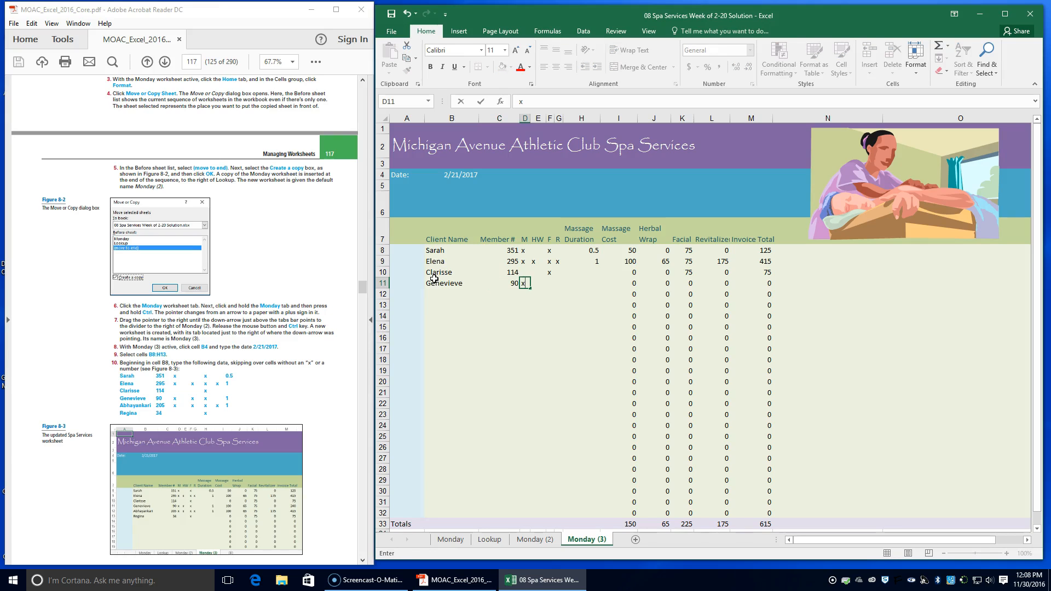
key(Tab)
text(x)
key(Tab)
text(x)
key(Tab)
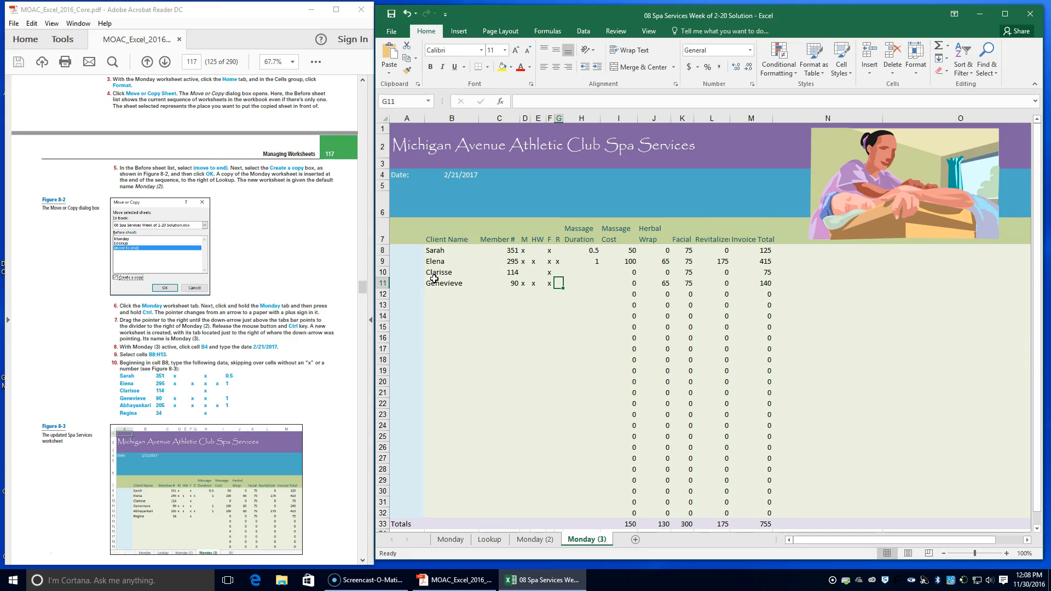
text(12)
key(BackSpace)
key(BackSpace)
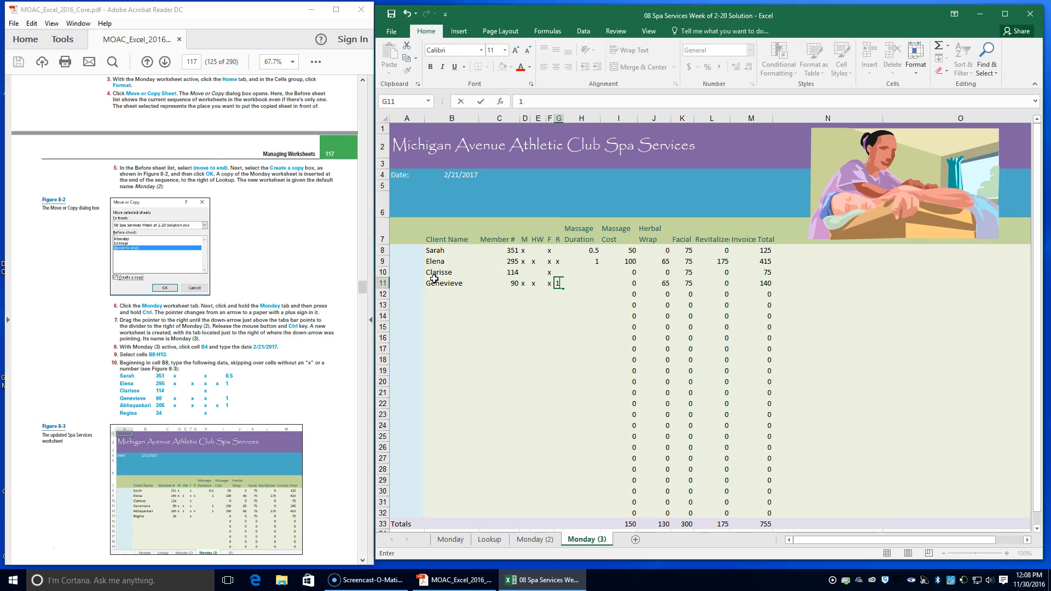
key(Tab)
text(1)
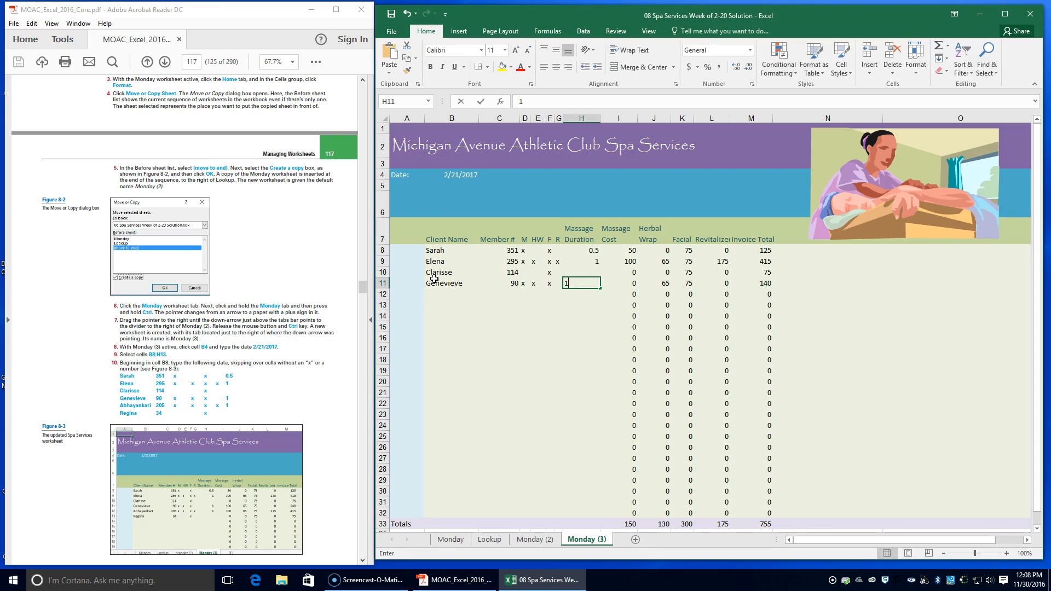
- Enter the fifth listed client's name in B12 and member number in C12
click(430, 290)
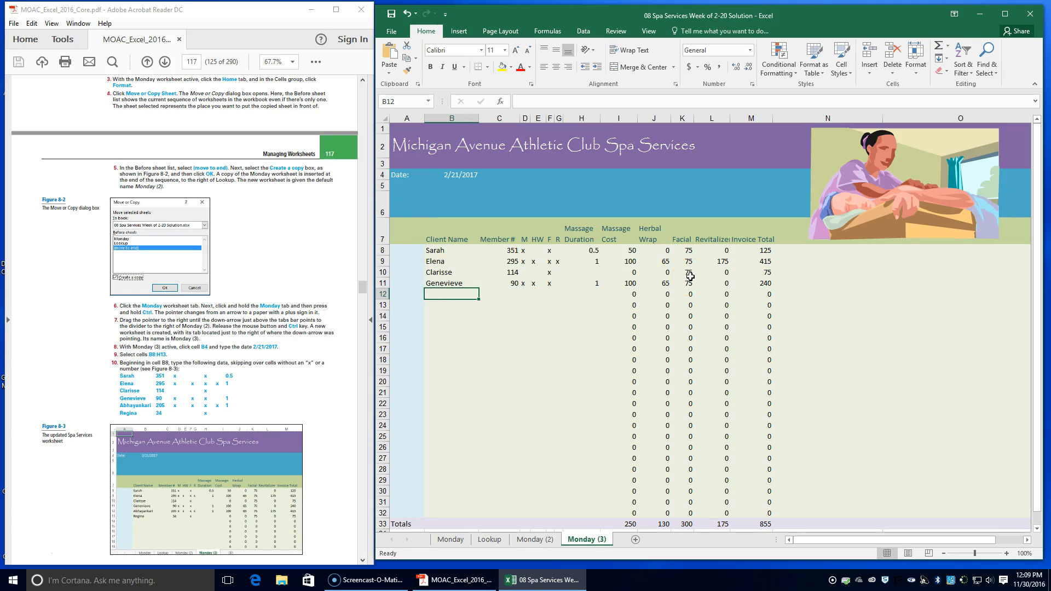
text(Ab)
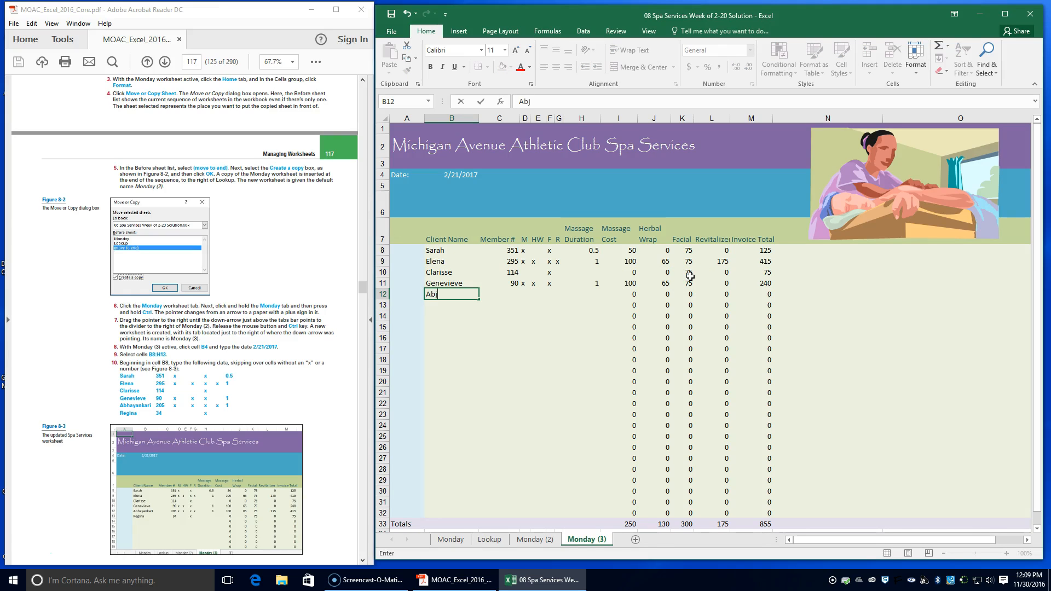
text(j)
key(BackSpace)
text(hayankari)
key(Tab)
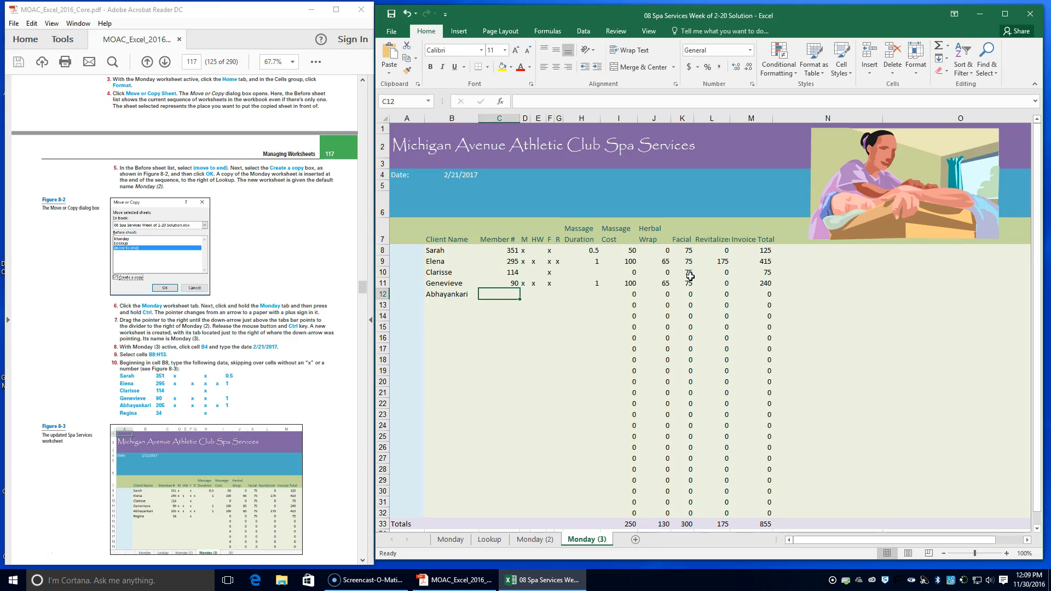
text(205)
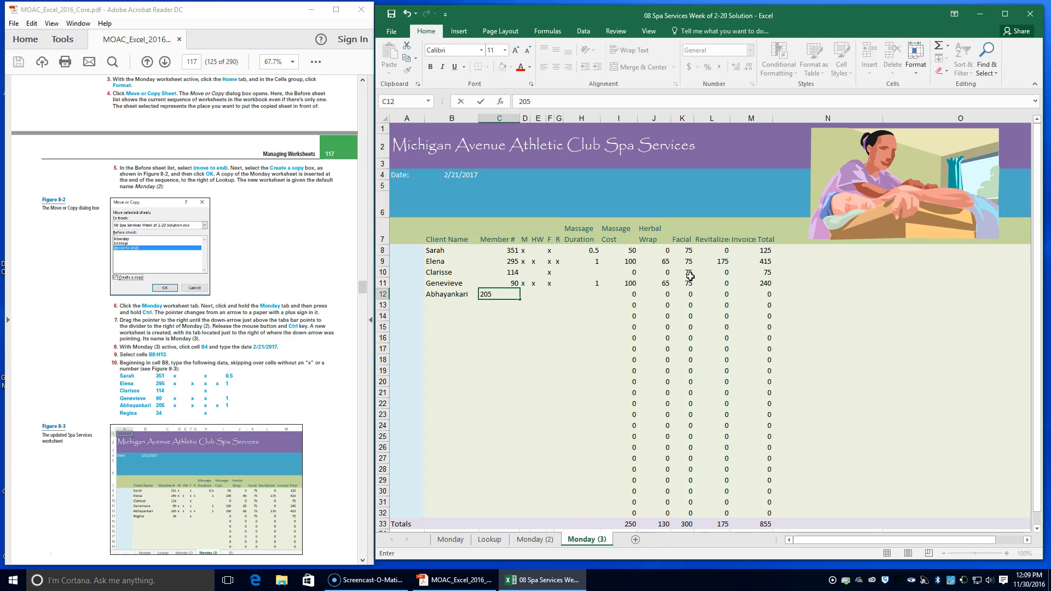
- Mark the M, HW, F and R columns with x in row 12 and set the massage duration to 1
key(Tab)
text(x)
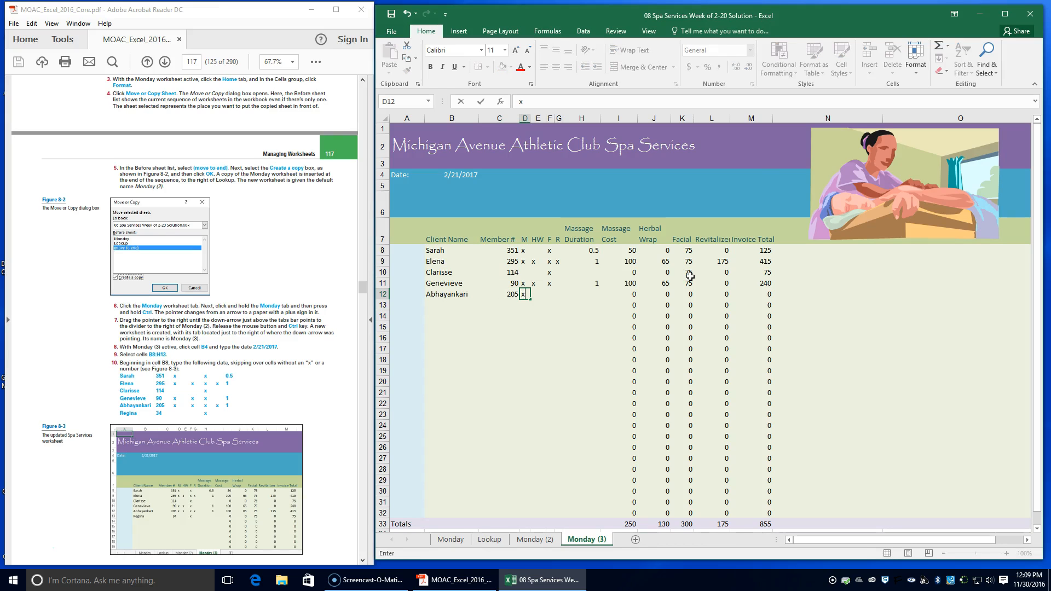
key(Tab)
text(x)
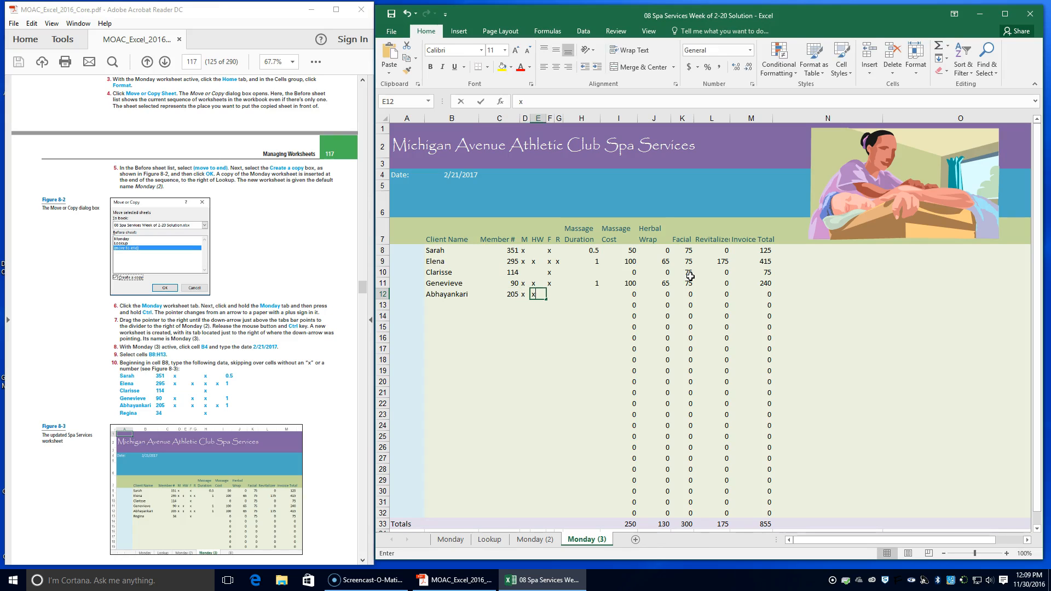
key(Tab)
text(x)
key(Tab)
text(x)
key(Tab)
text(1)
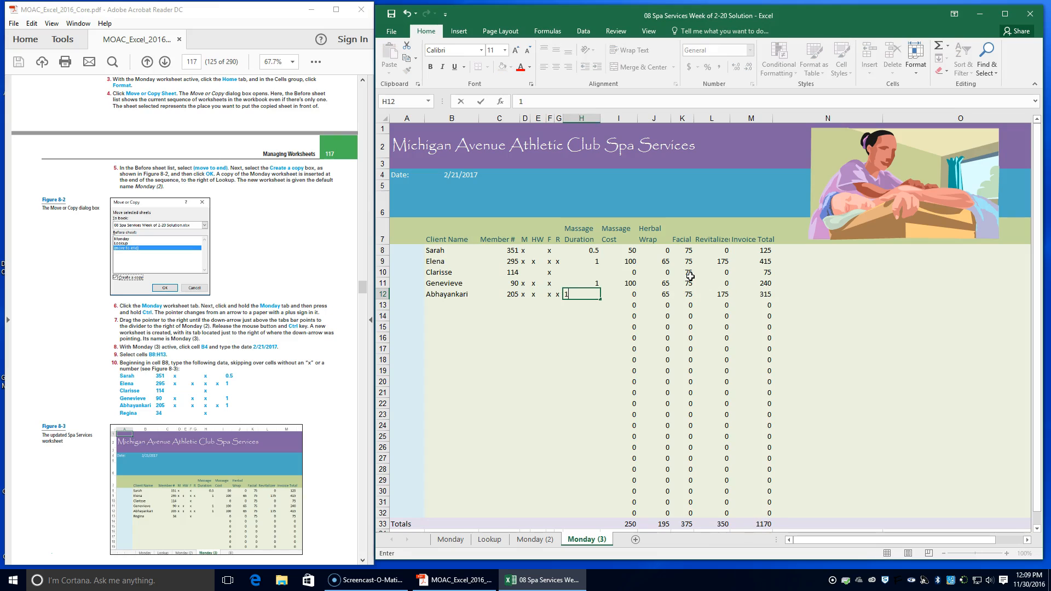
- Enter the sixth listed client's name in B13 and member number in C13
click(453, 302)
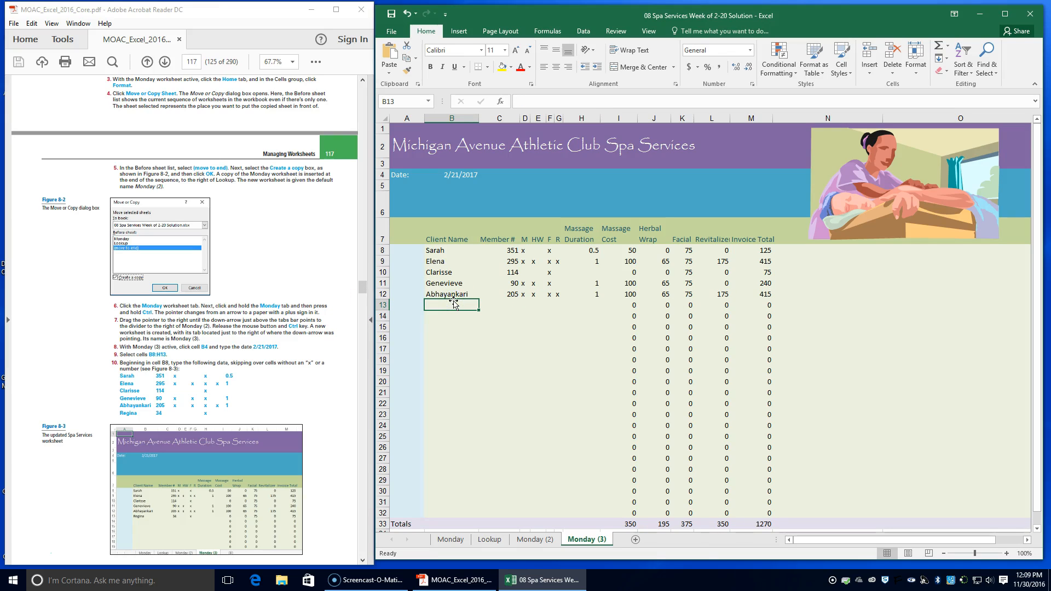
text(Re)
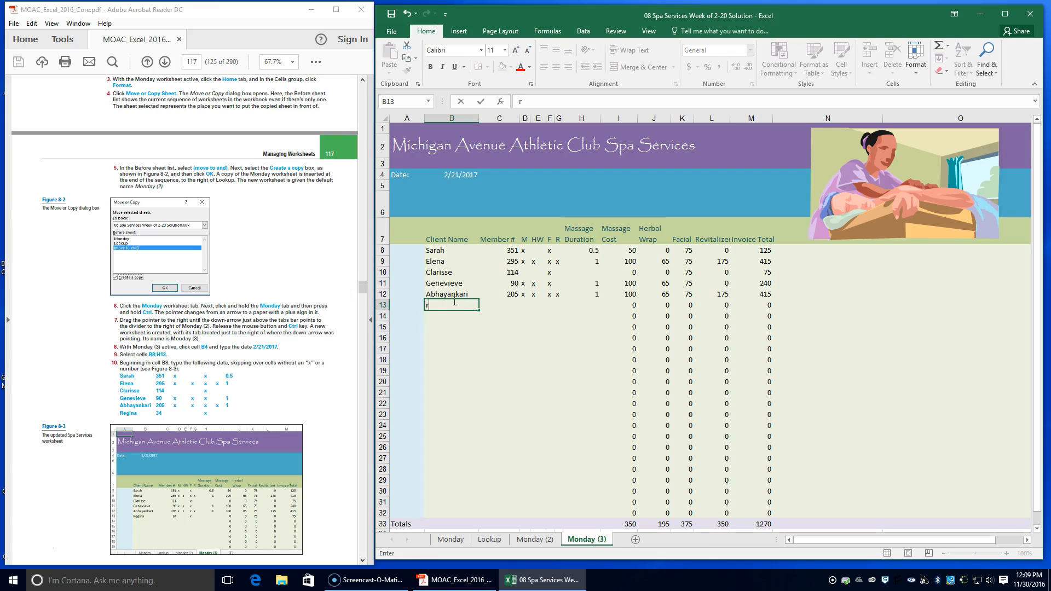
text(gina)
key(Tab)
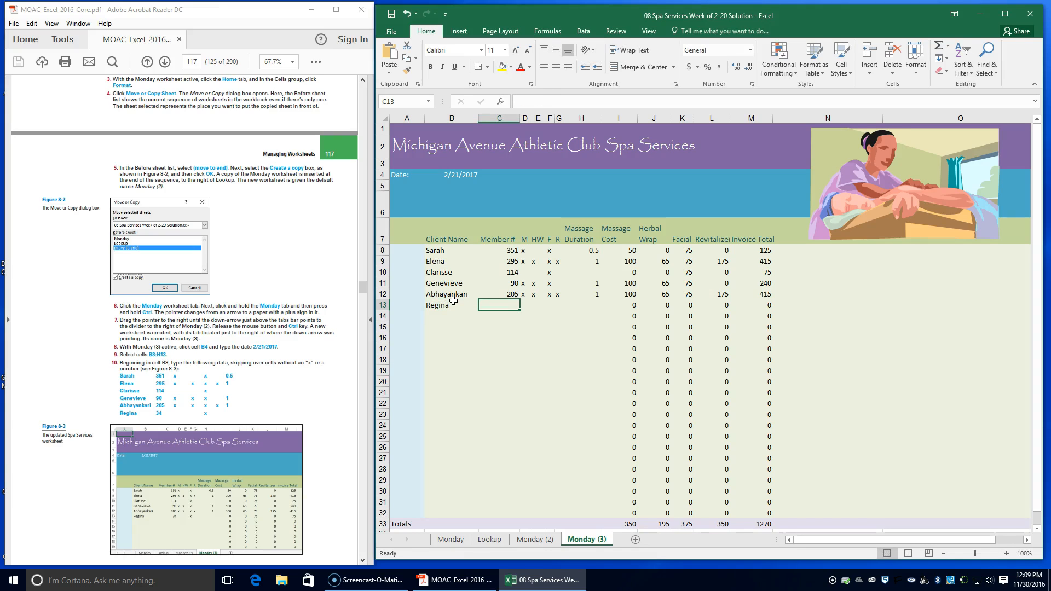
text(34)
- Mark only the F column with x in row 13
key(Tab)
key(Tab)
key(Tab)
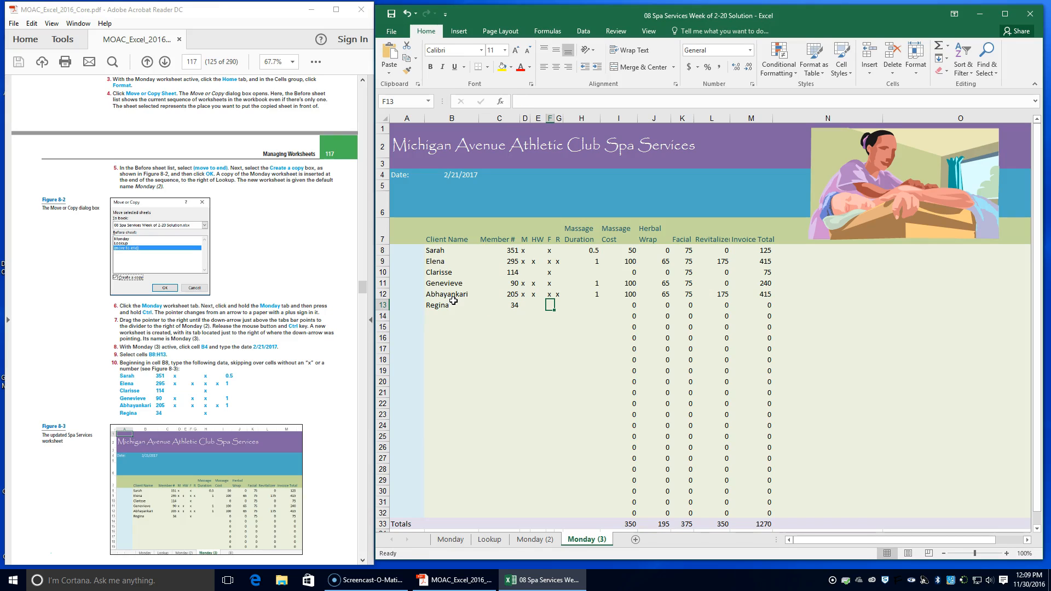
text(x)
key(Tab)
- Save the workbook as instructed in step 11 of the exercise
scroll(99, 434, down, 5)
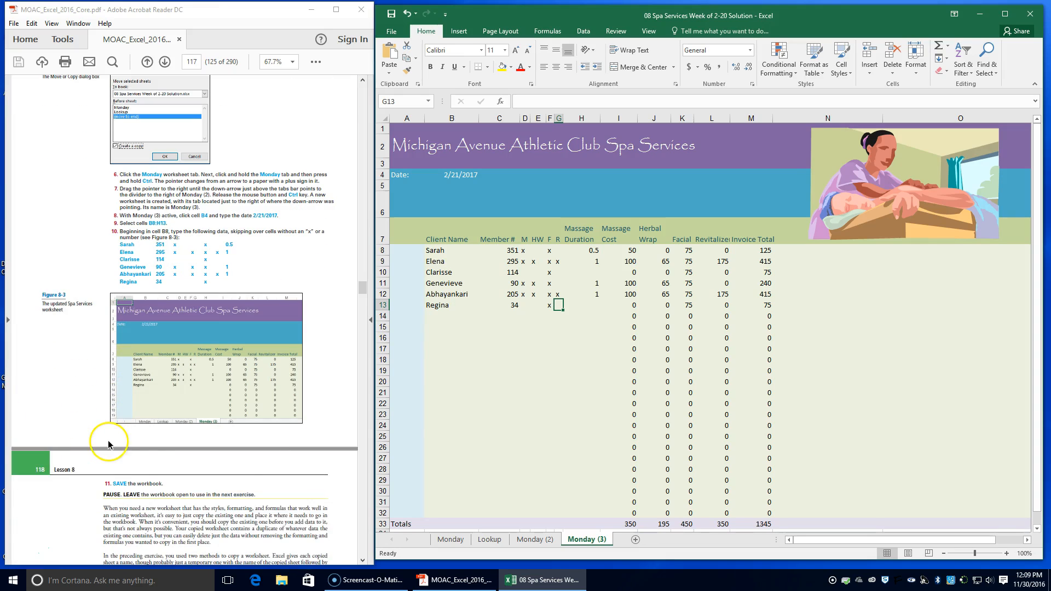
click(393, 18)
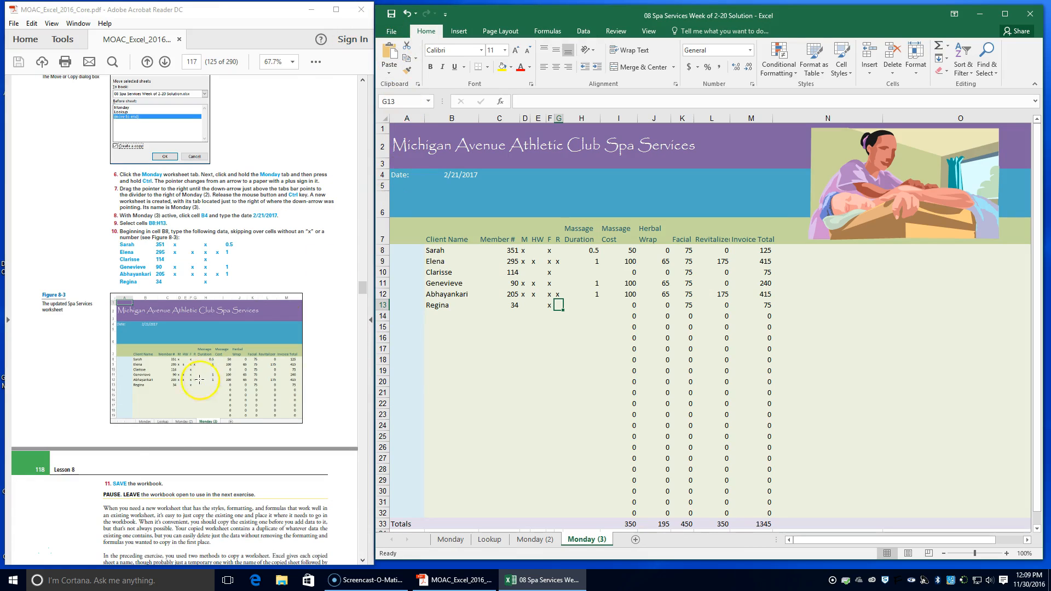
- Follow the Rename a Worksheet exercise and rename the Monday (3) worksheet as Tuesday
scroll(175, 430, down, 2)
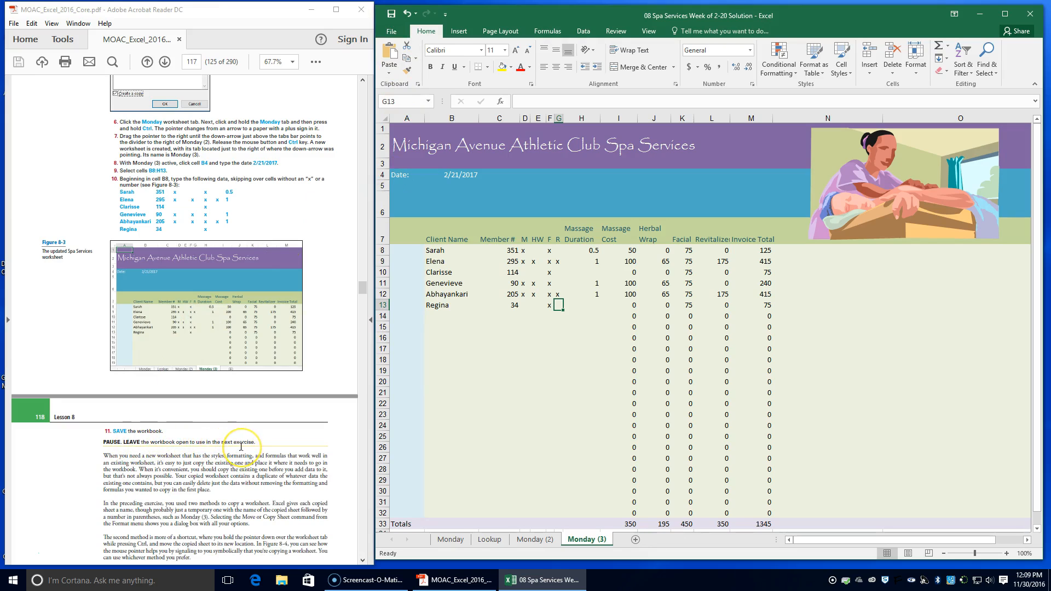
scroll(241, 447, down, 4)
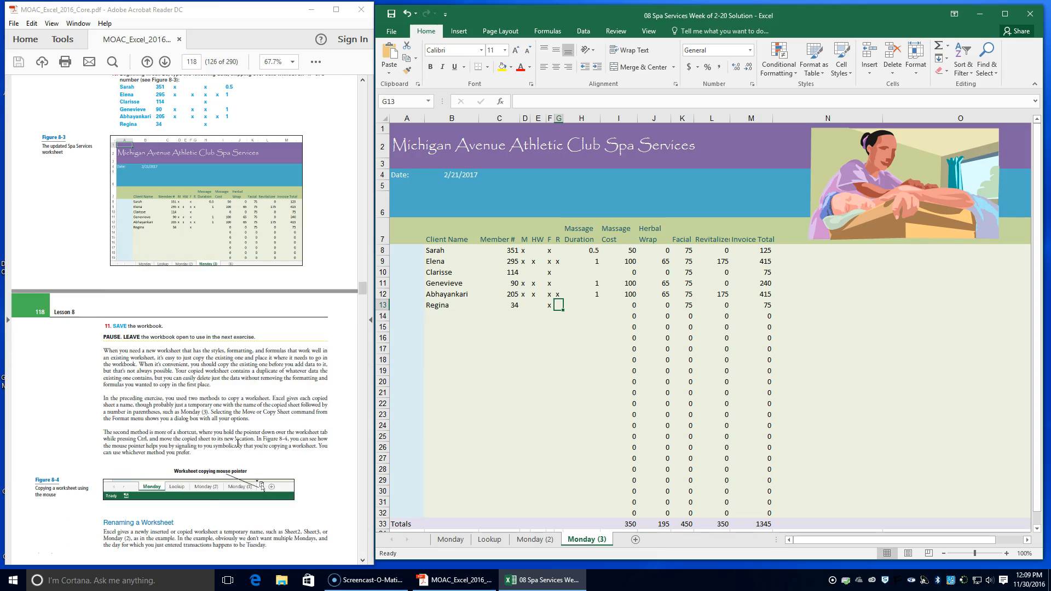
scroll(232, 451, down, 2)
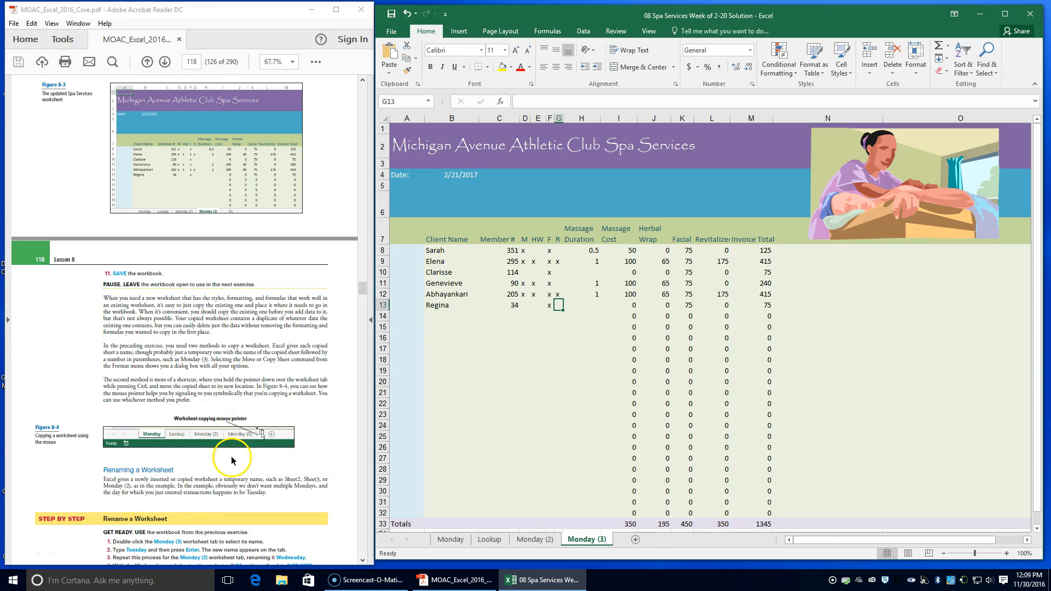
scroll(231, 456, down, 2)
scroll(232, 459, down, 2)
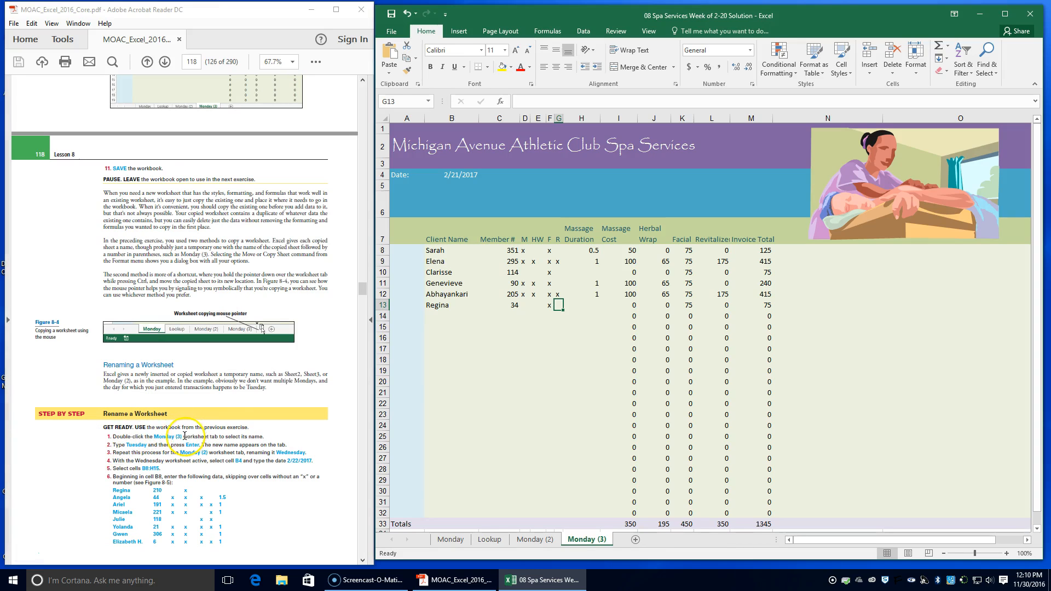
double_click(585, 539)
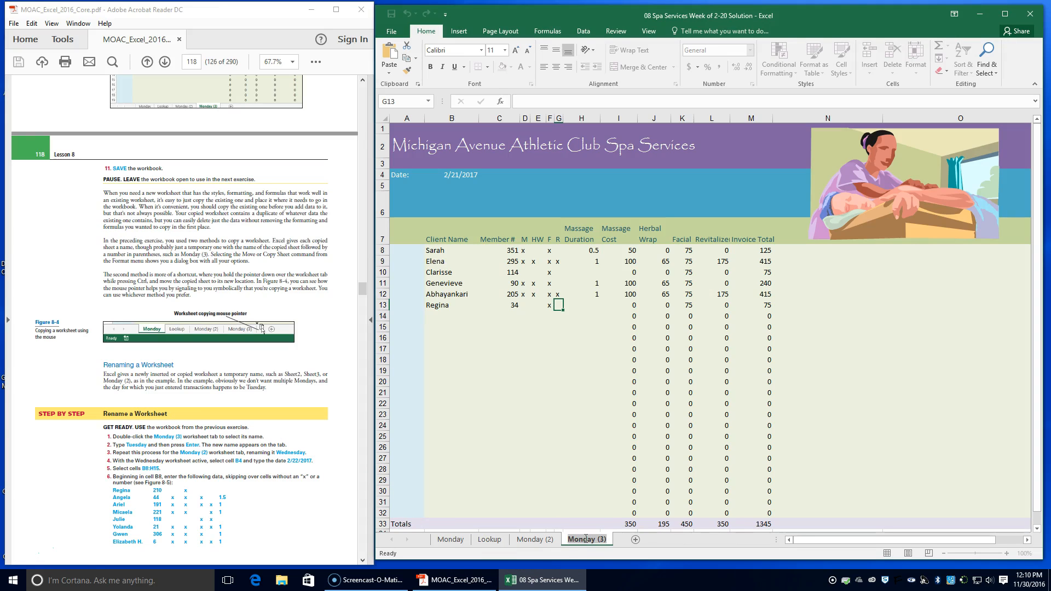
text(Tuesday)
key(Return)
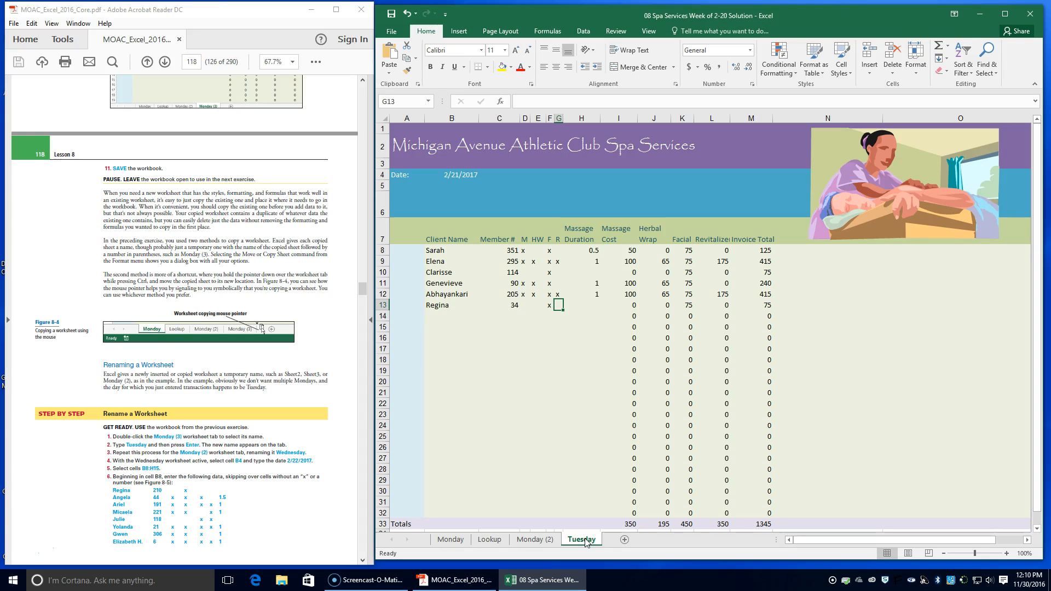
- Rename the Monday (2) worksheet as Wednesday
double_click(543, 539)
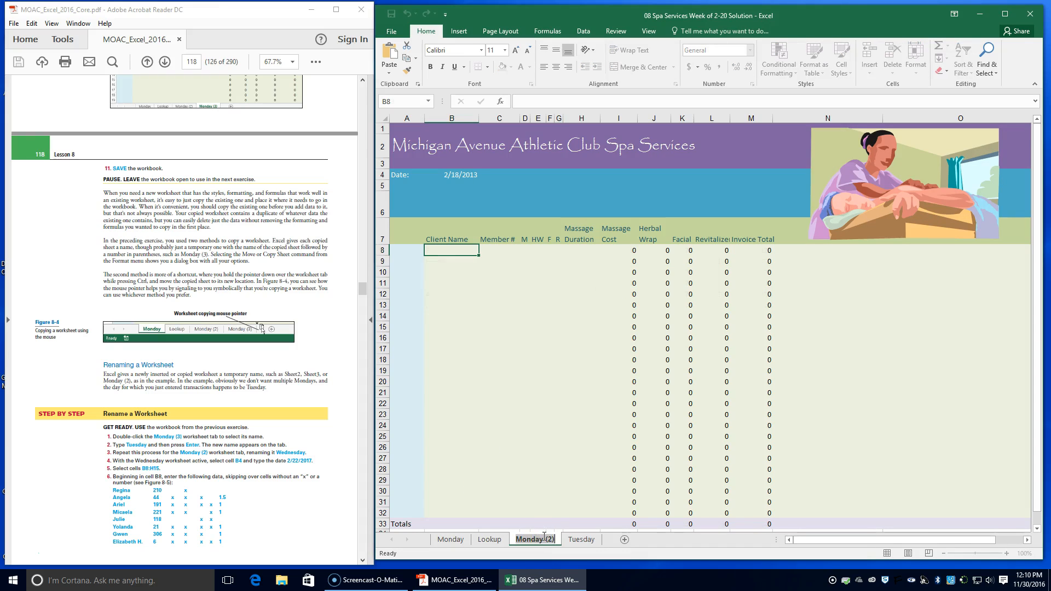
text(Wedbes)
key(BackSpace)
key(BackSpace)
key(BackSpace)
text(nesday)
key(Return)
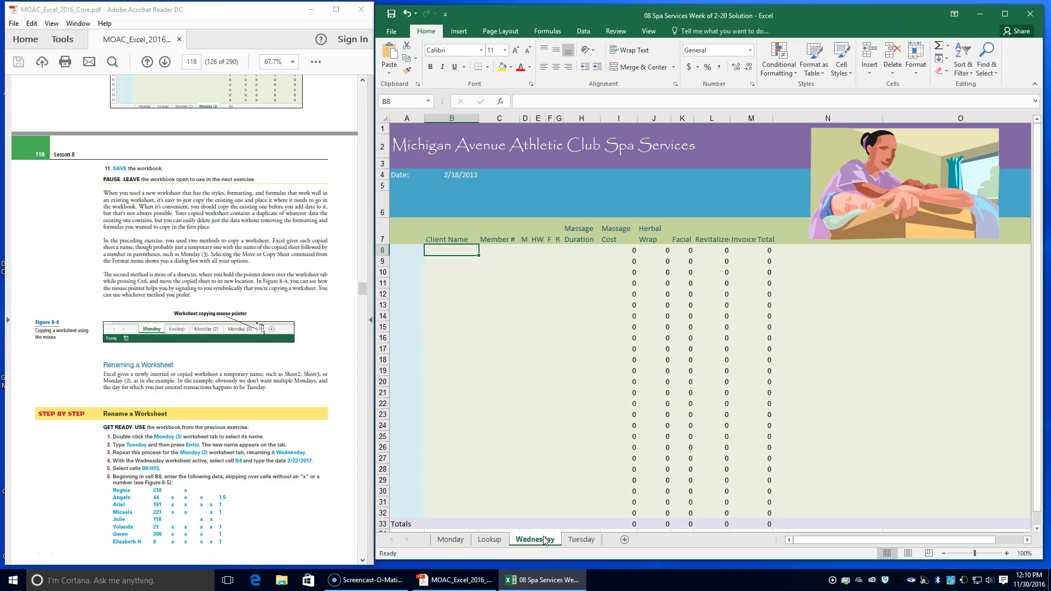
- Set the date in cell B4 of the Wednesday worksheet to 2/22/2017
click(449, 174)
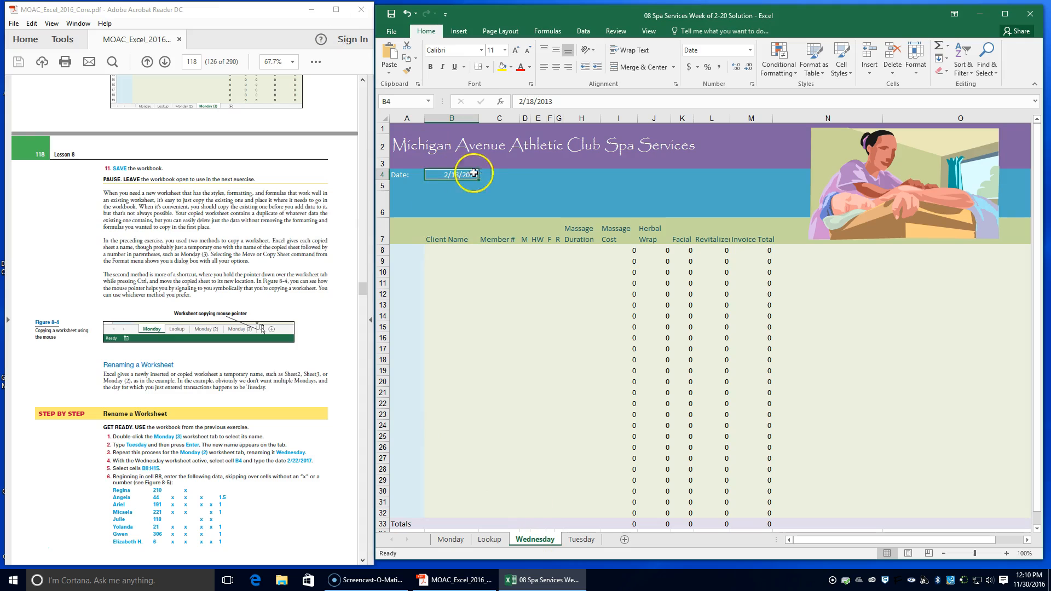
text(2/)
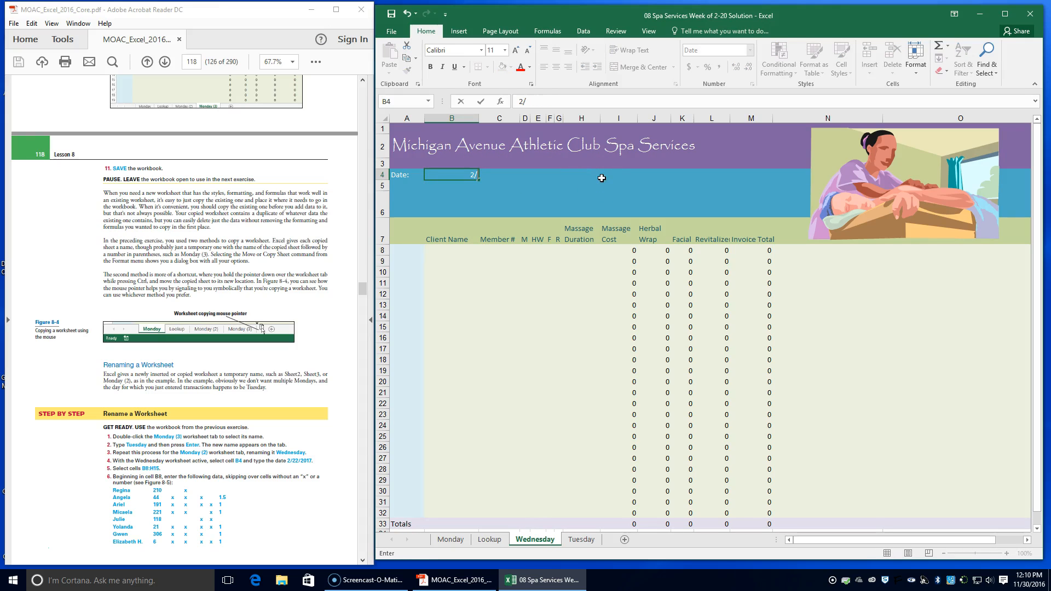
text(22/2017)
click(455, 249)
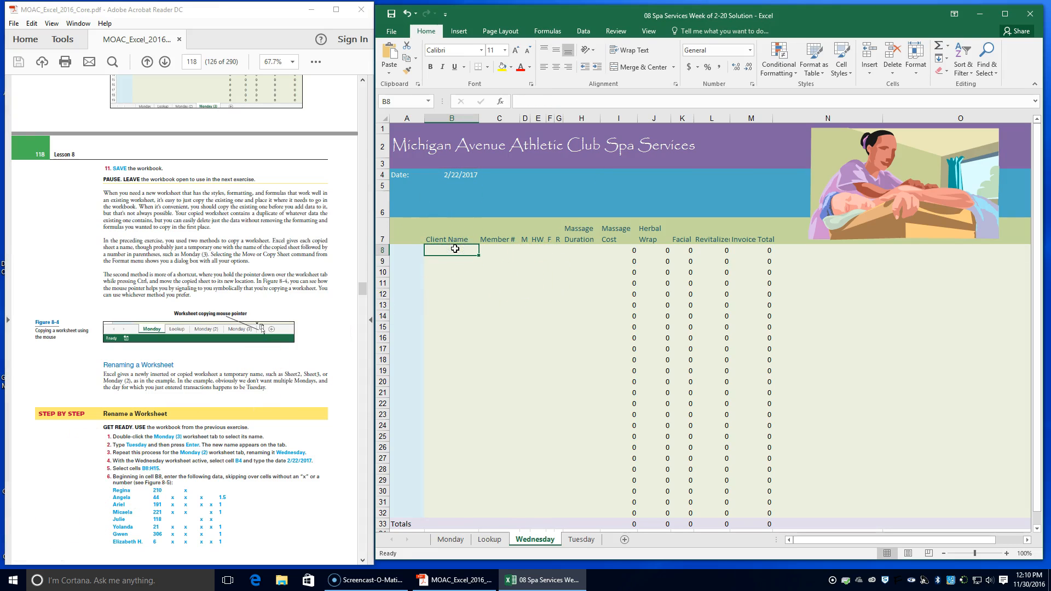
- Select B8:H15 on the Wednesday worksheet and fill row 8 with the first listed client's name, member number and an x under HW
drag(454, 245, 573, 323)
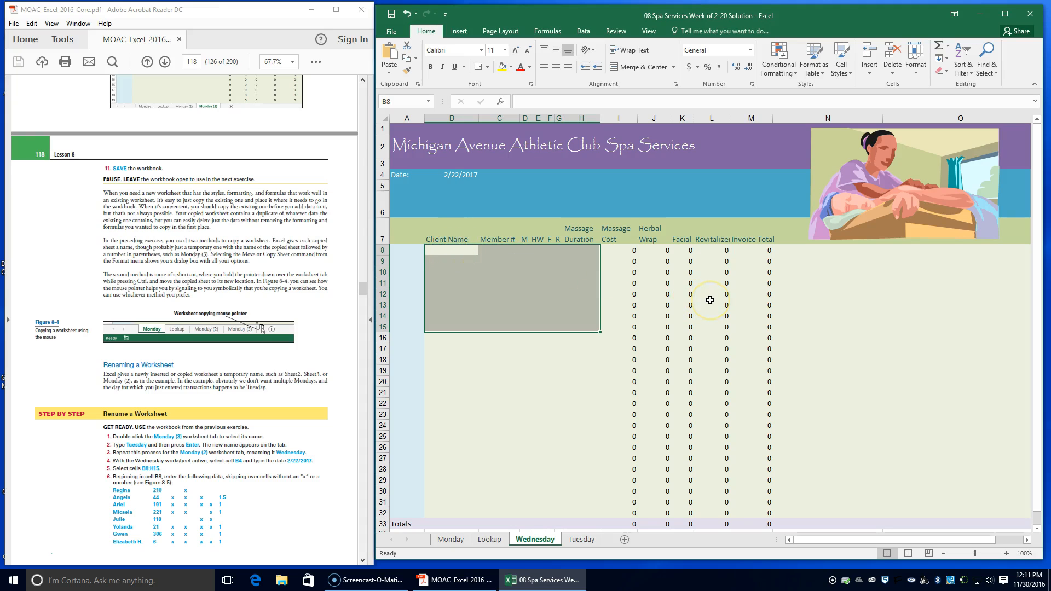
text(Regina)
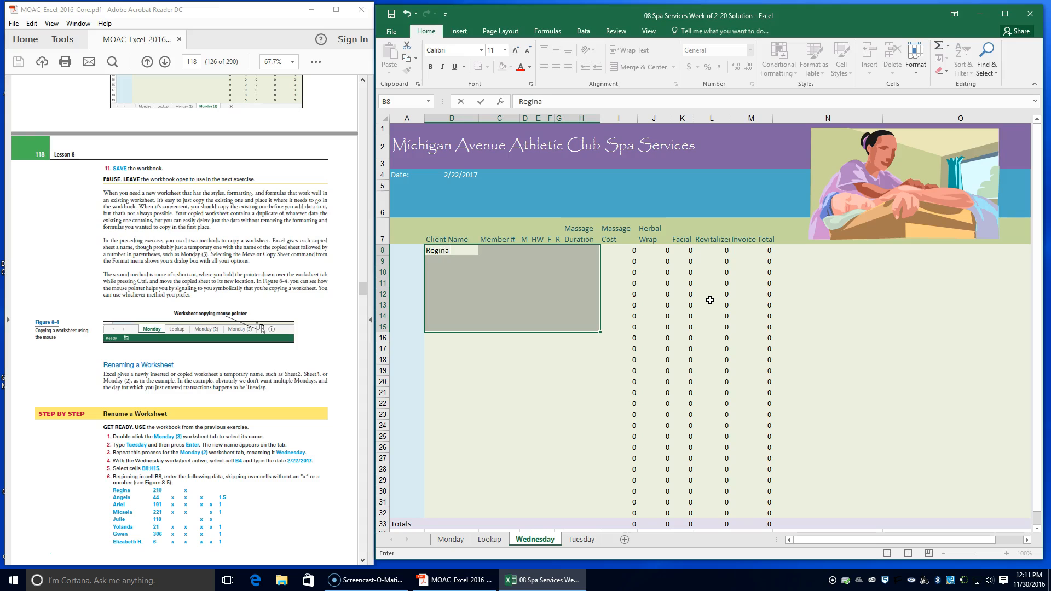
key(Tab)
text(210)
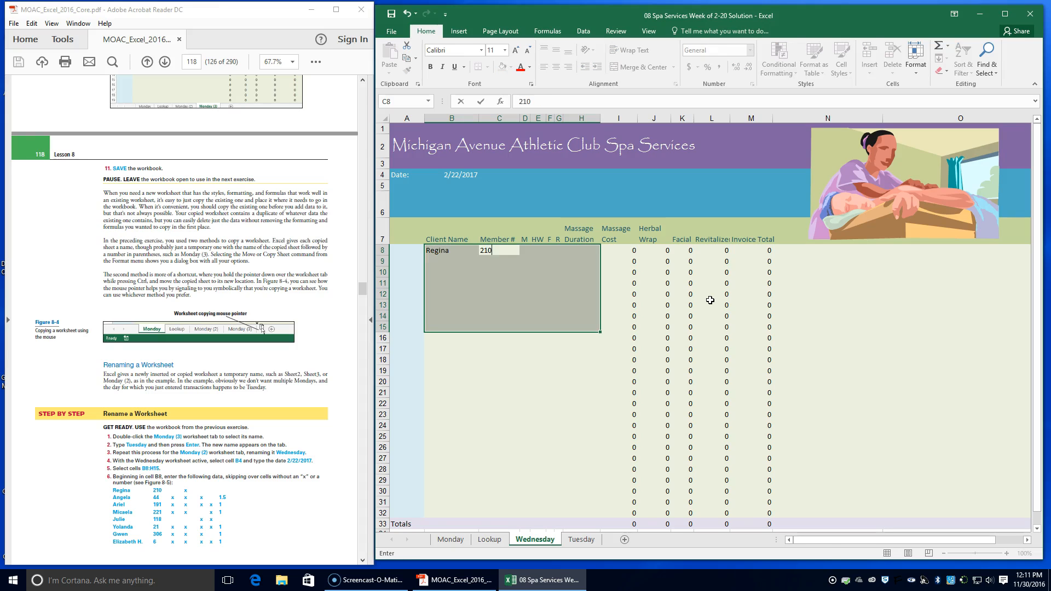
key(Tab)
key(Tab)
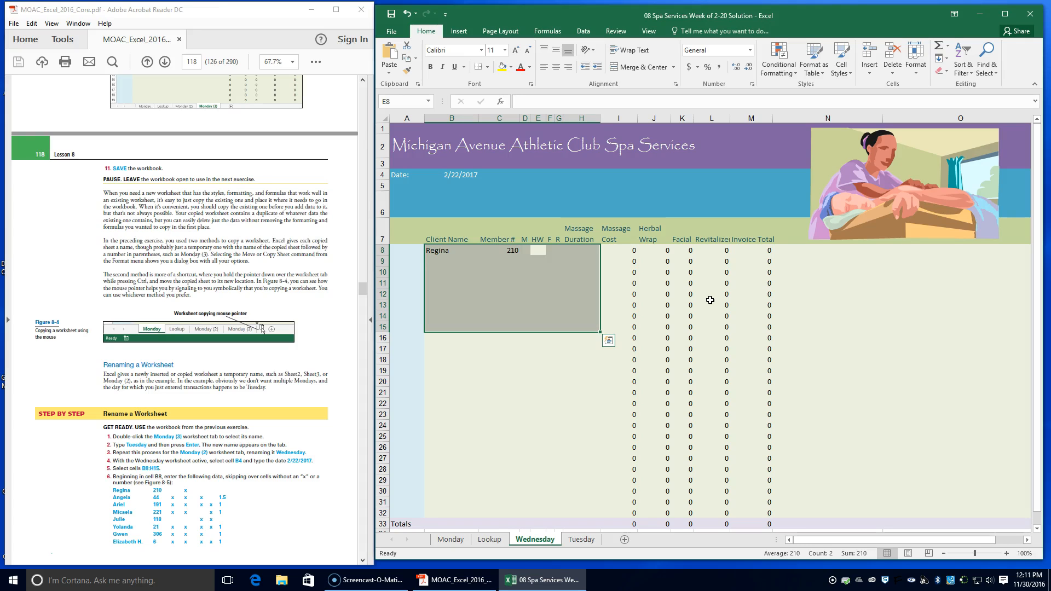
text(x)
key(Tab)
key(Tab)
key(Tab)
key(Tab)
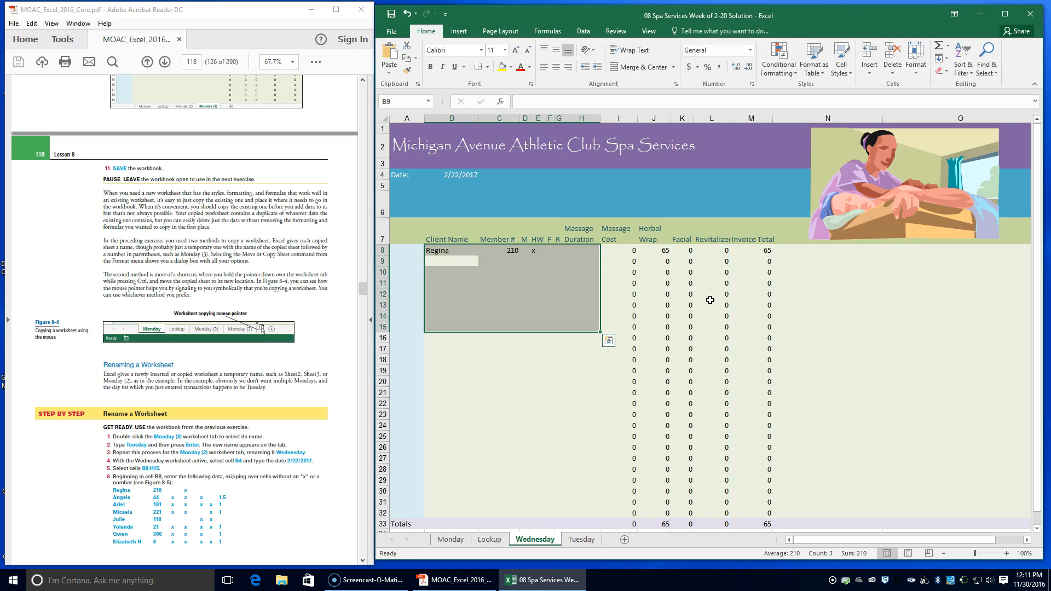
- Fill row 9 with the second listed client's name and member number, x under M, HW and F, and massage duration 1.5
text(Angela)
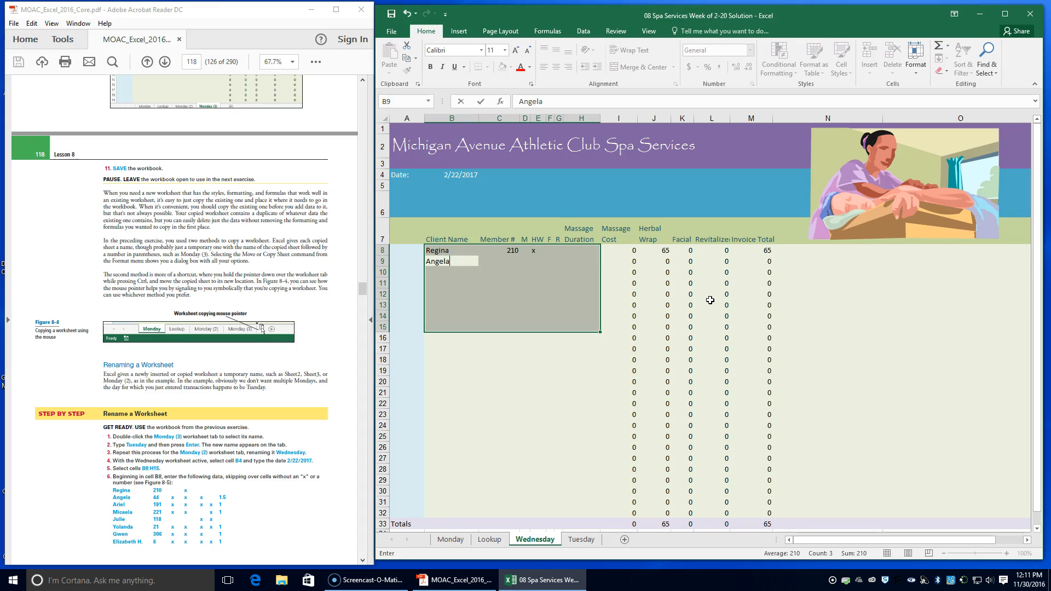
key(Tab)
text(44)
key(Tab)
text(x)
key(Tab)
text(x)
key(Tab)
text(x)
key(Tab)
key(Tab)
text(1.5)
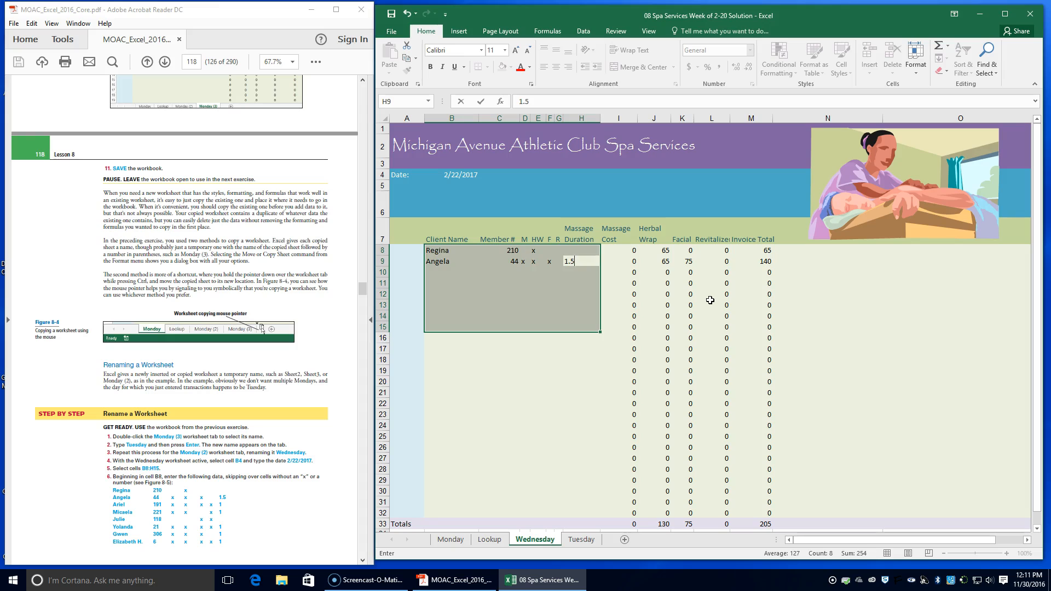
key(Return)
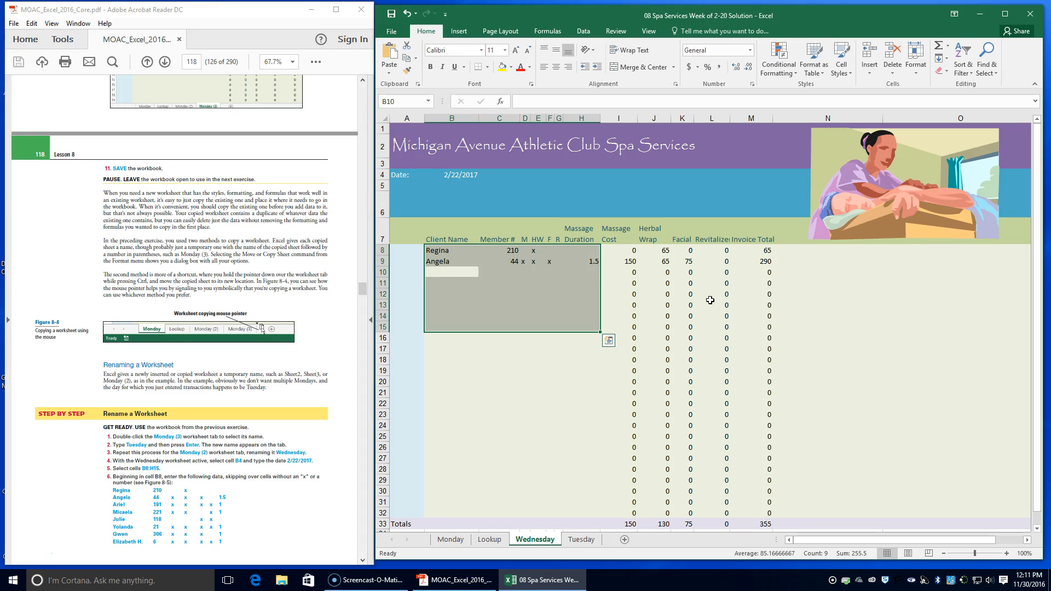
- Fill row 10 with the third listed client's name and member number, x under M, HW, F and R, and massage duration 1
text(Aria)
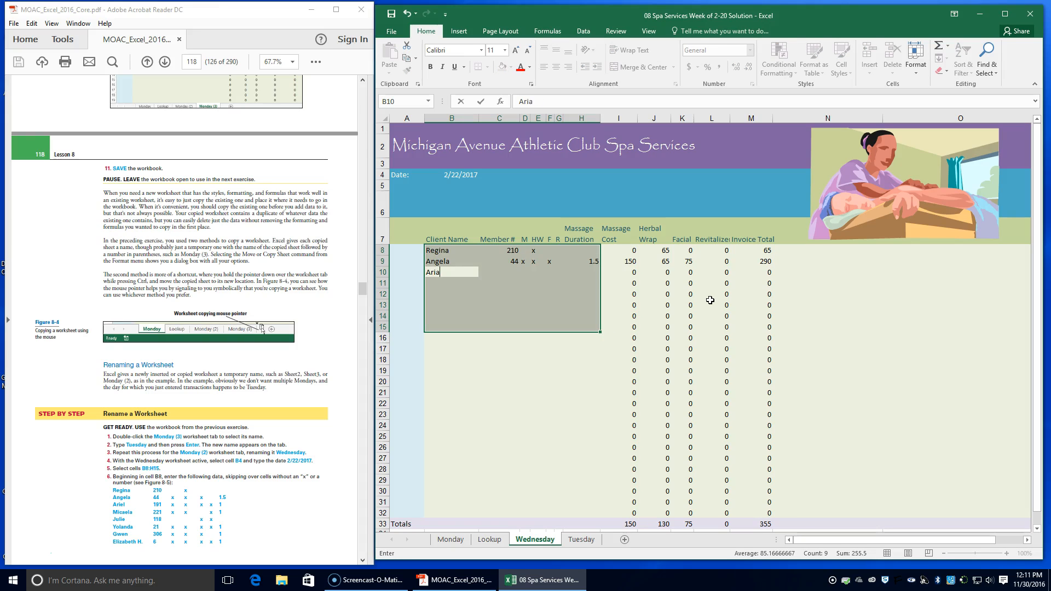
key(BackSpace)
text(el)
key(Tab)
text(191)
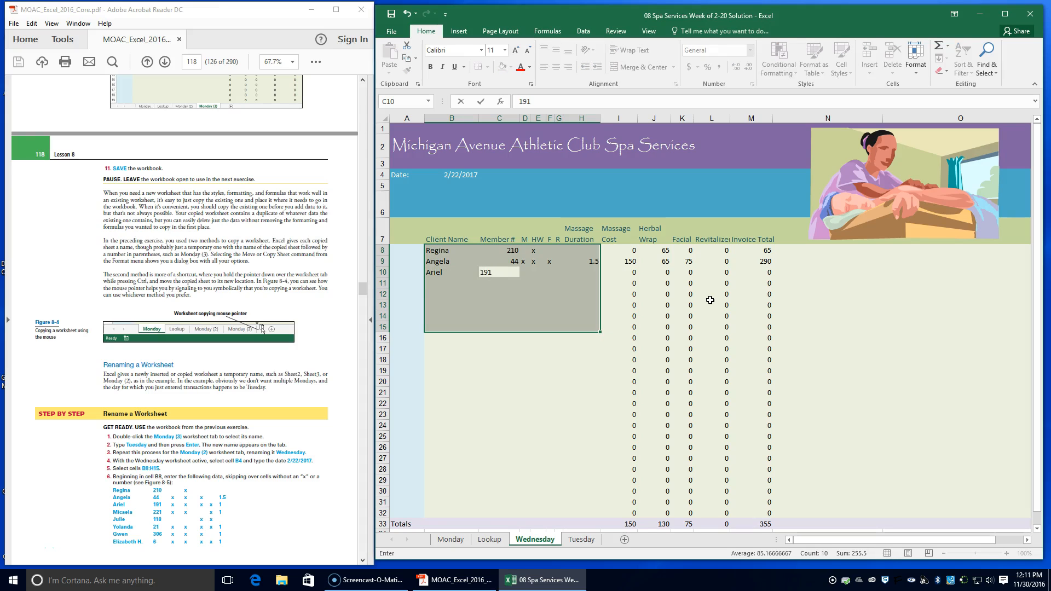
key(Tab)
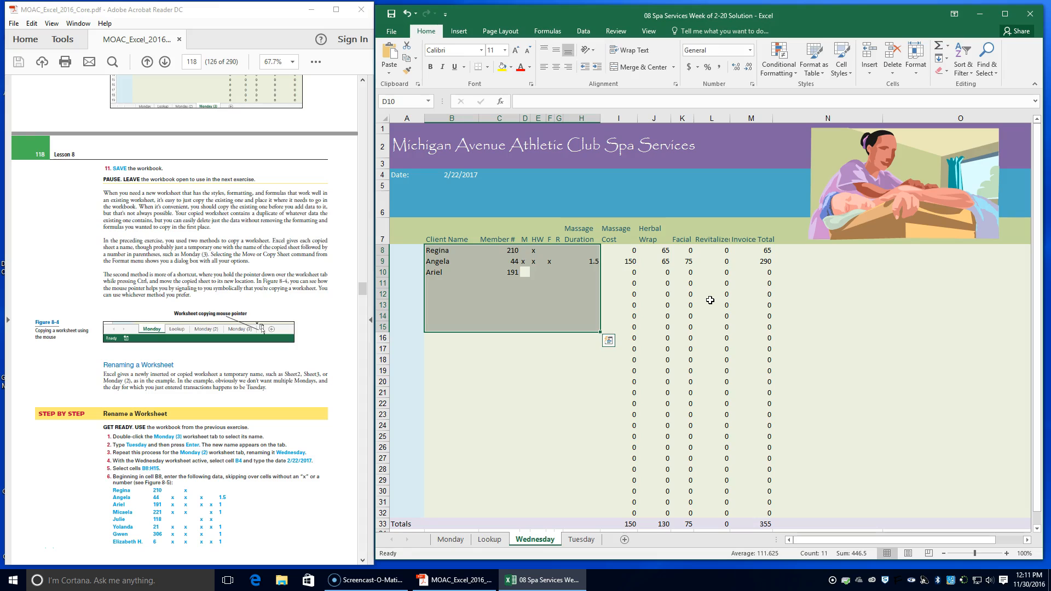
text(x)
key(Tab)
text(x)
key(Tab)
text(x)
key(Tab)
text(x)
key(Tab)
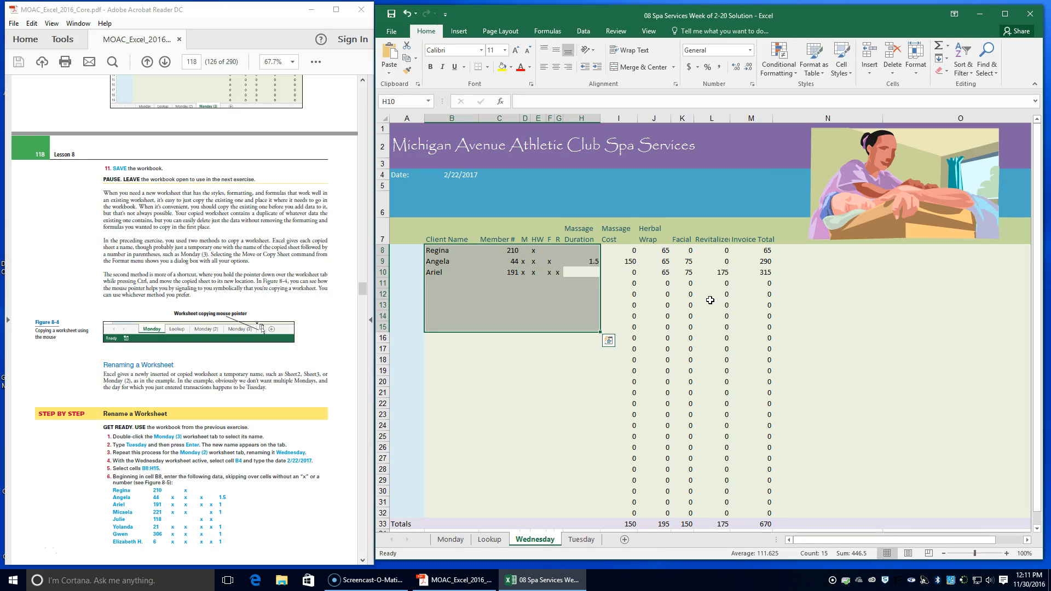
text(1)
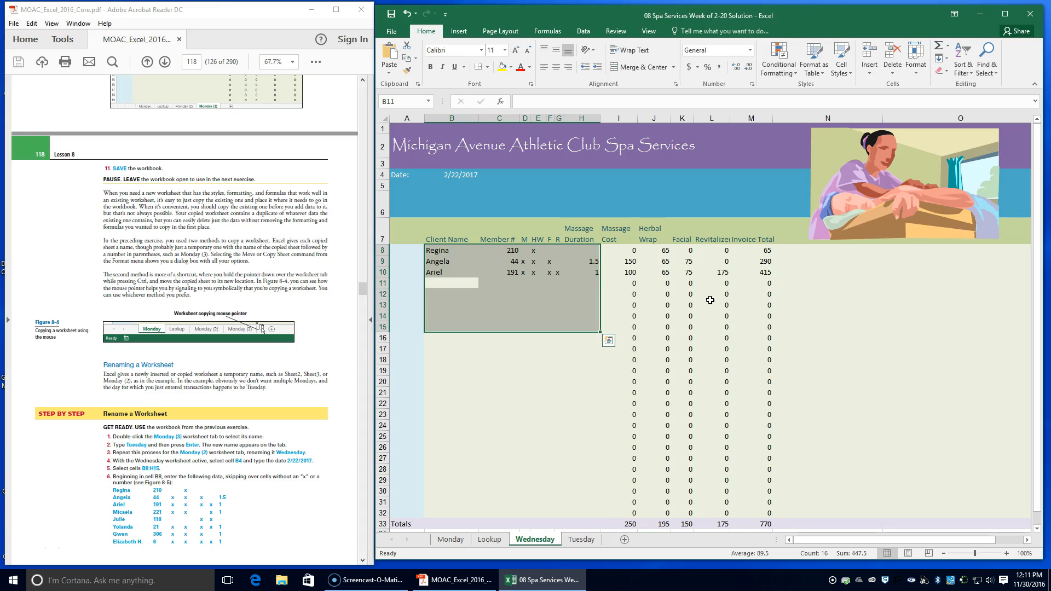
- Fill row 11 with the fourth listed client's name and member number, x under M, HW and R, and massage duration 1
text(Mi)
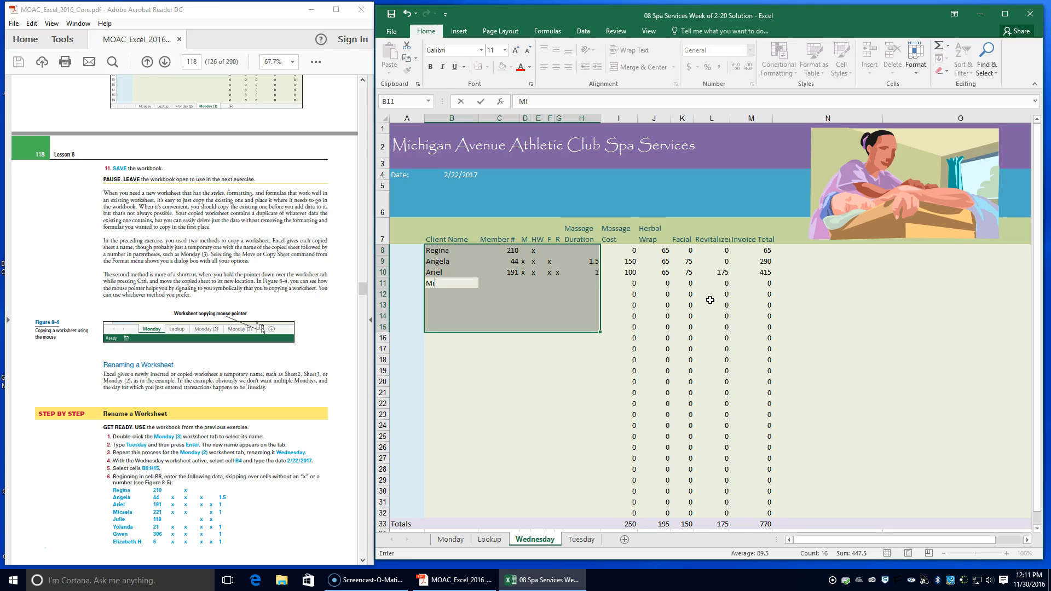
text(caela)
key(Tab)
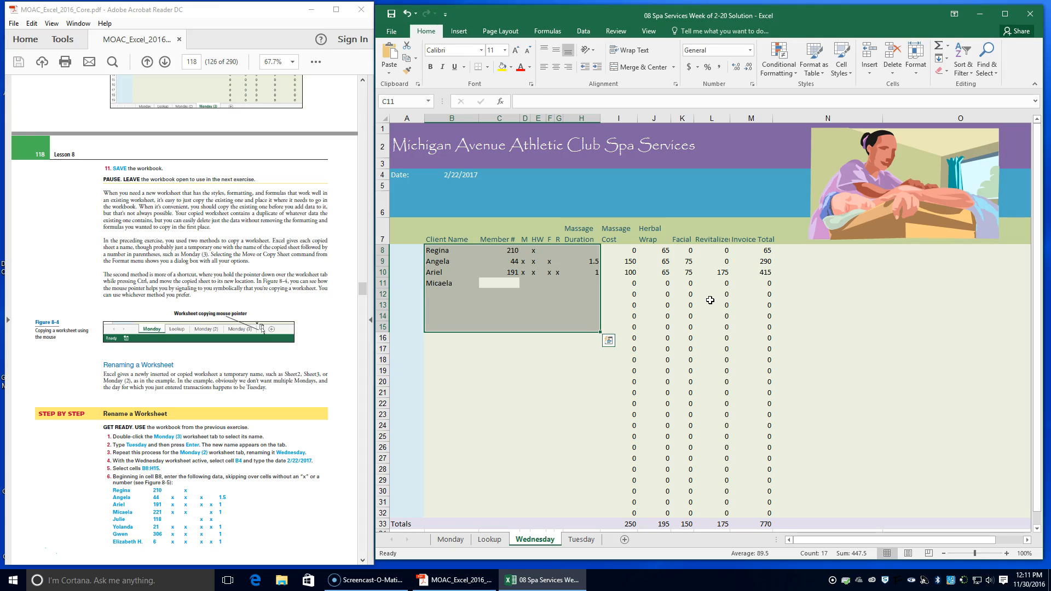
text(221)
key(Tab)
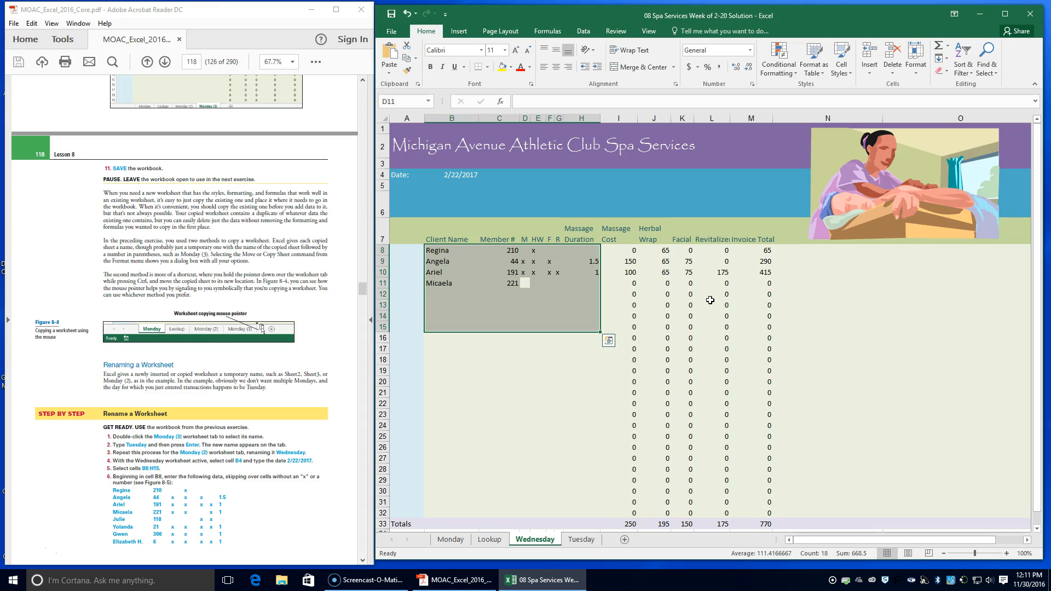
text(x)
key(Tab)
text(x)
key(Tab)
key(Tab)
text(x)
key(Tab)
text(1)
key(Return)
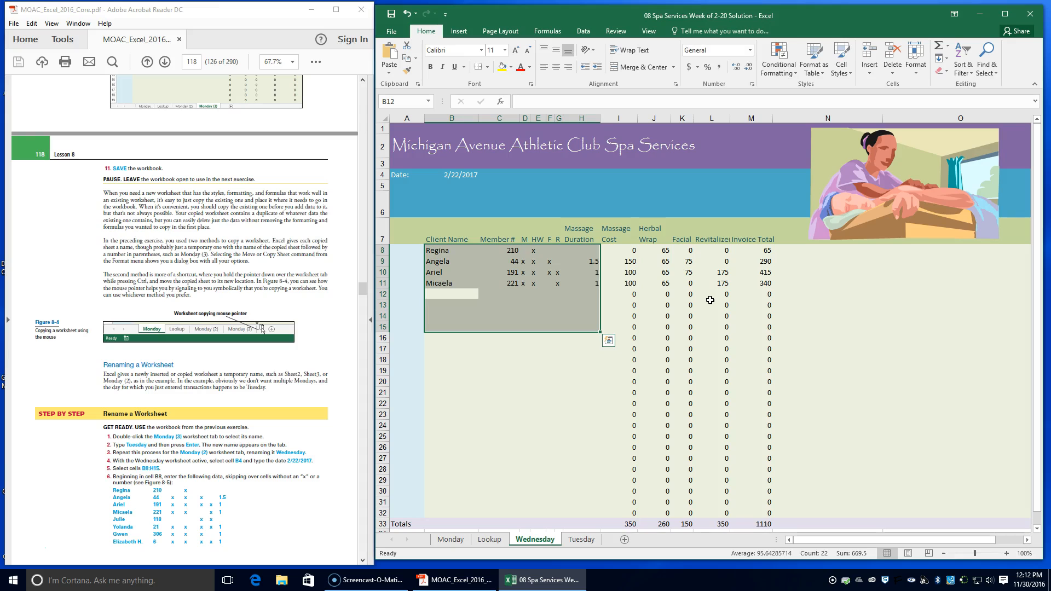
- Fill row 12 with the fifth listed client's name and member number and an x under F and R, leaving massage duration blank
text(Ju)
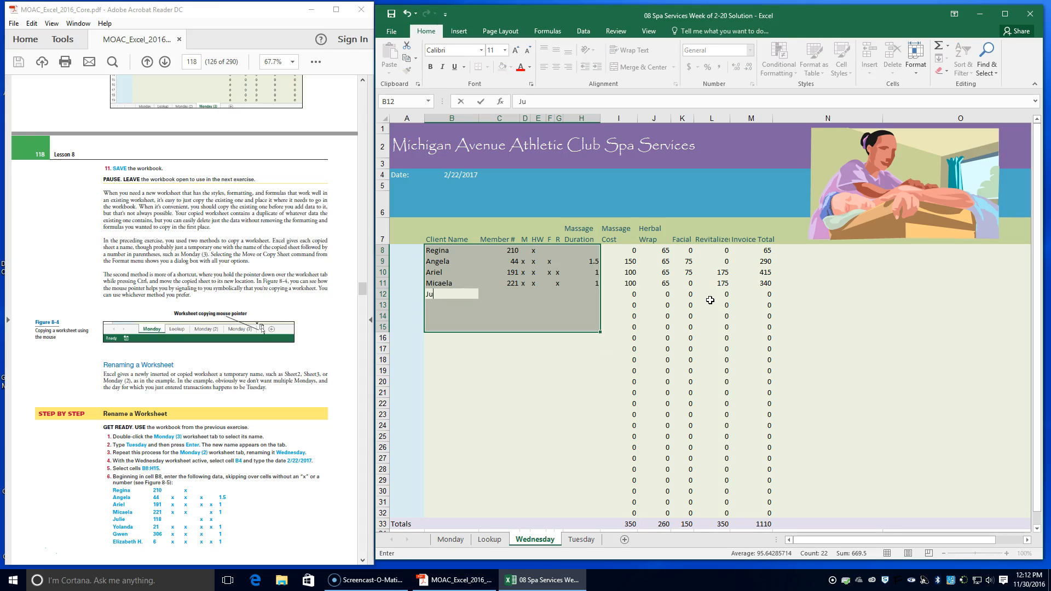
text(lie)
key(Tab)
text(11)
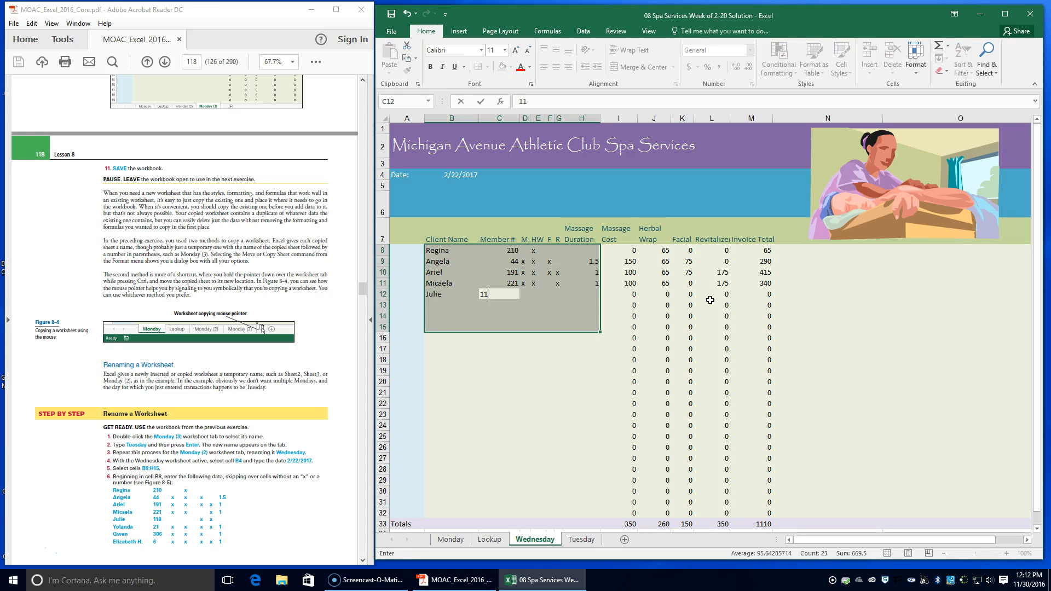
text(8)
key(Tab)
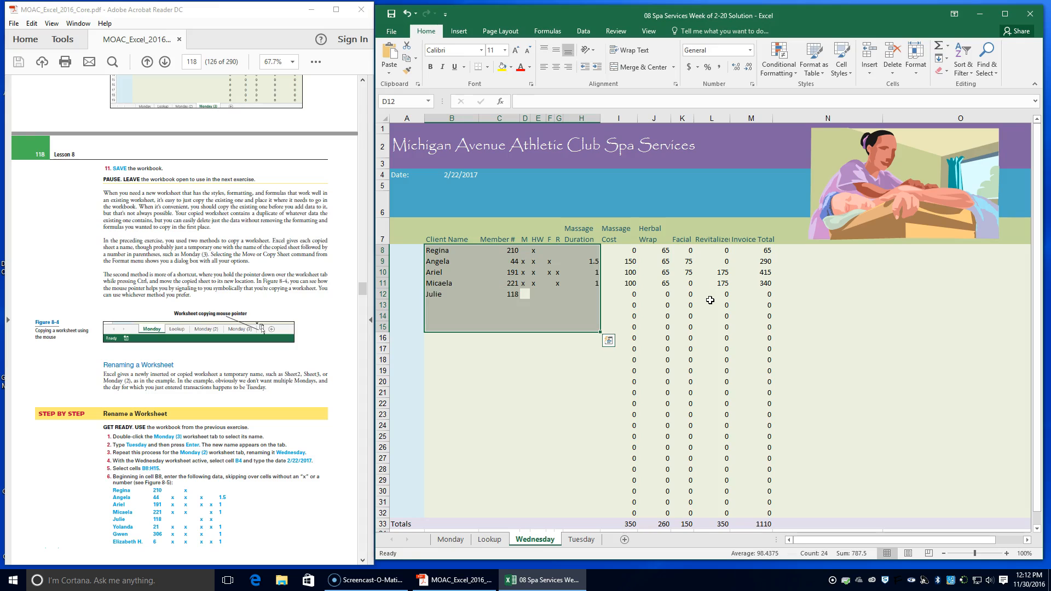
key(Tab)
key(Tab)
text(x)
key(Tab)
text(x)
key(Return)
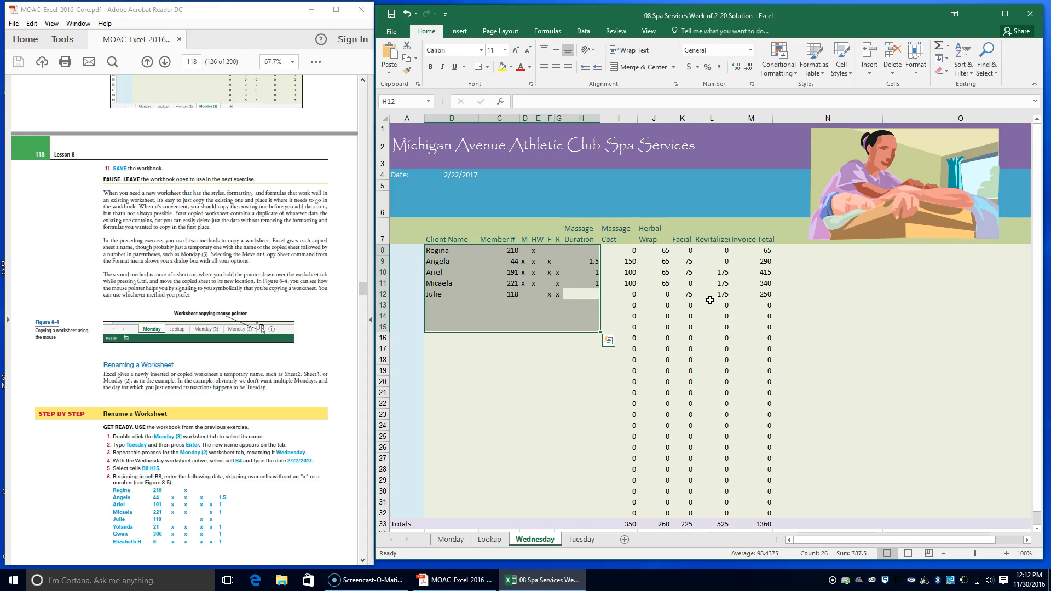
- Fill row 13 with the sixth listed client's name and member number, x under M, HW, F and R, and massage duration 1
text(Yoland)
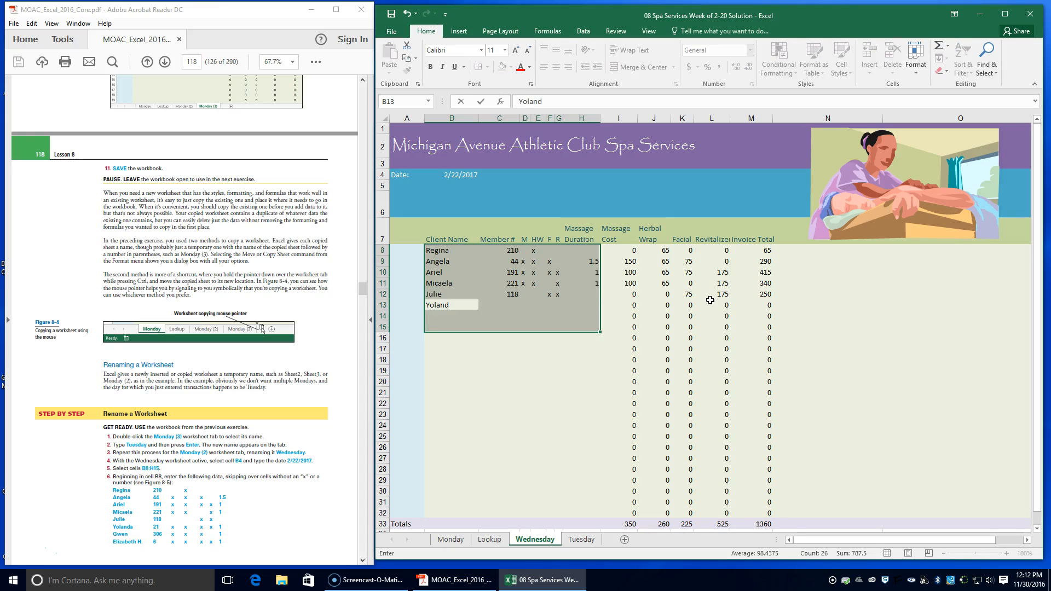
key(Tab)
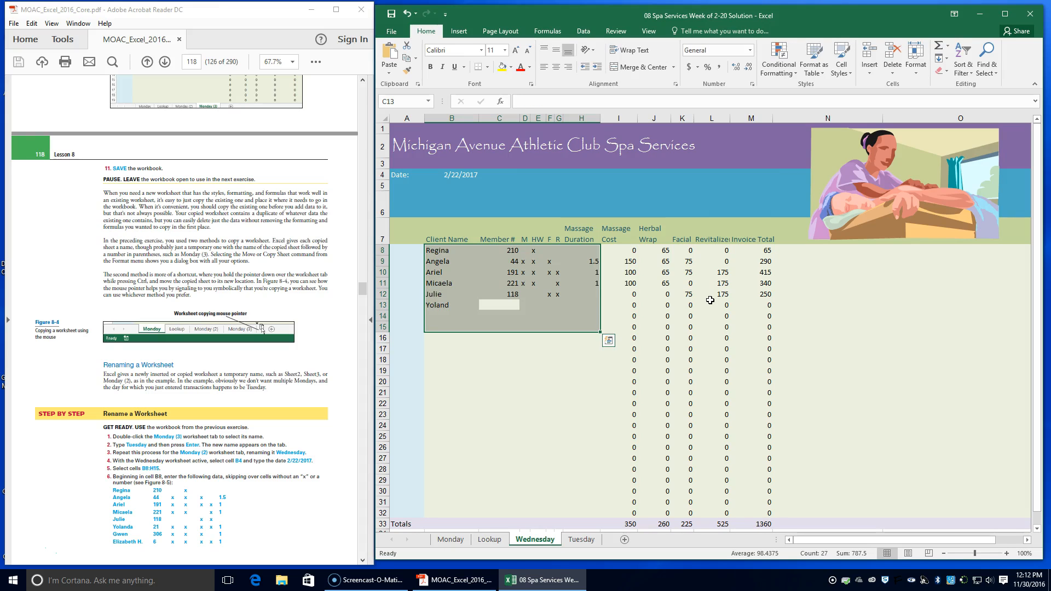
text(21)
key(Tab)
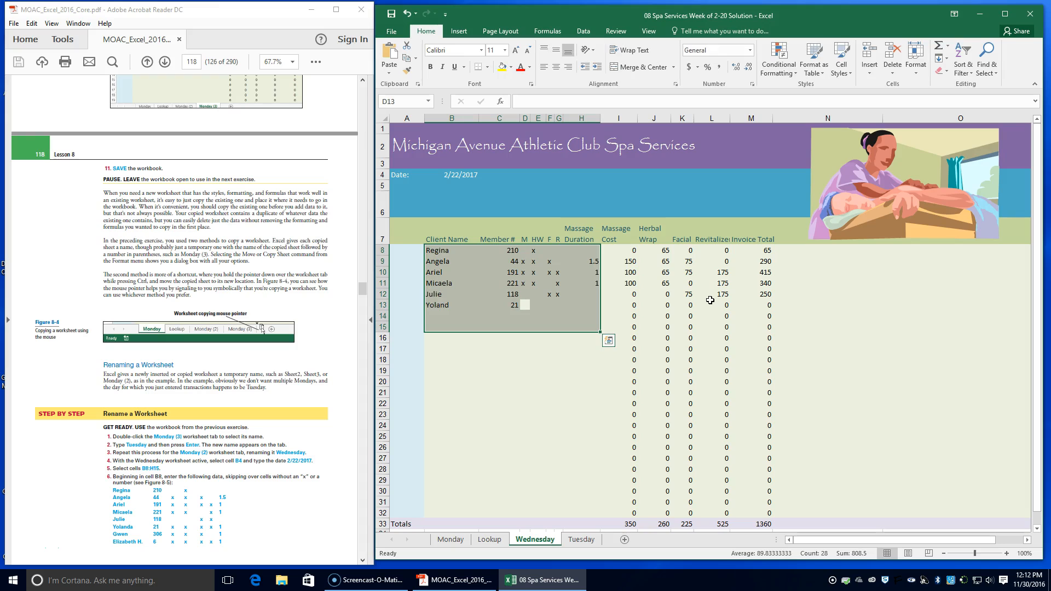
text(x)
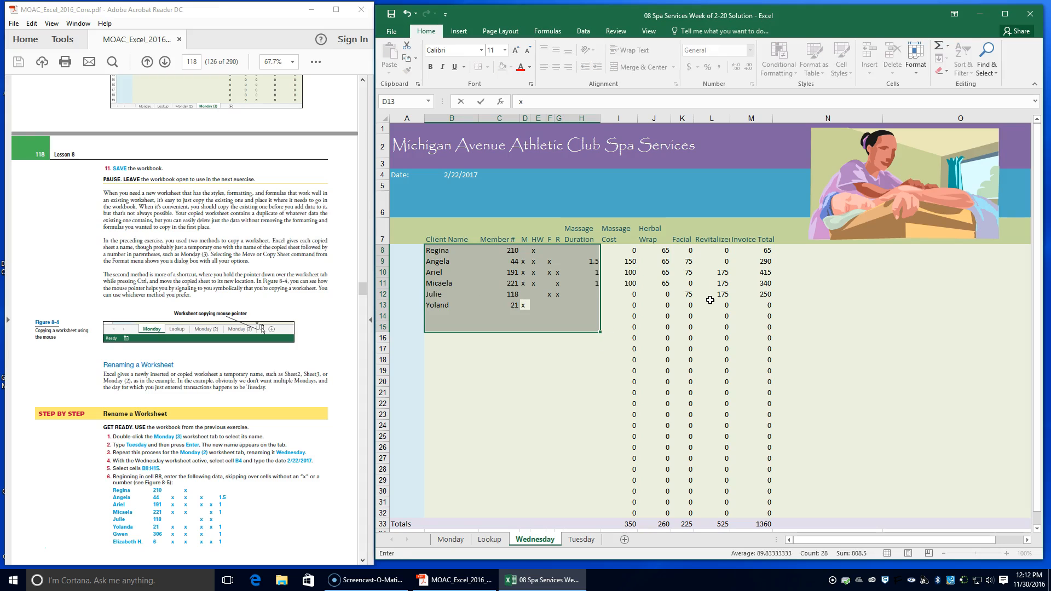
key(Tab)
text(x)
key(Tab)
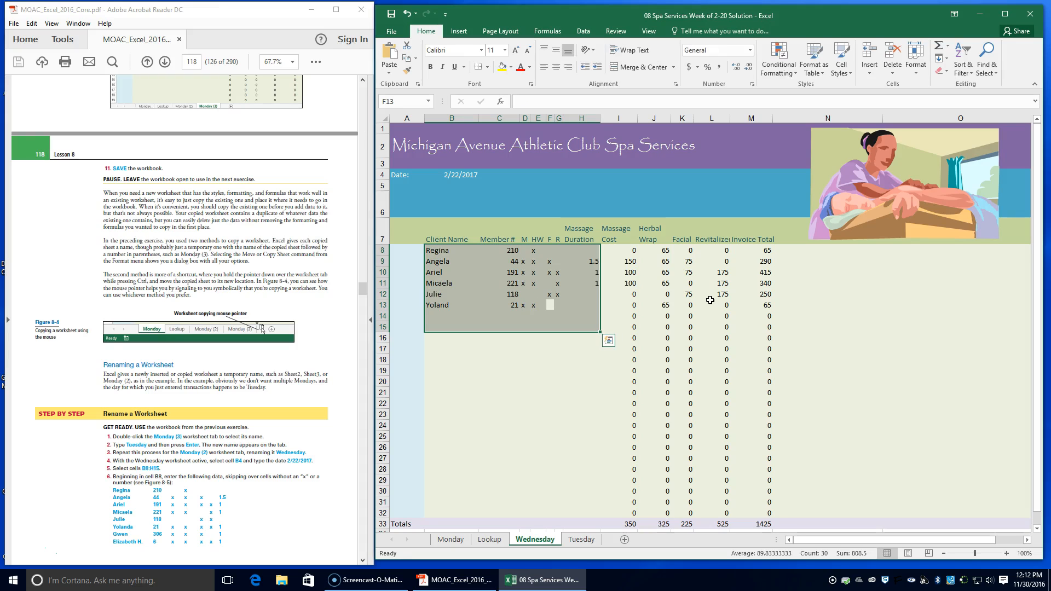
text(x)
key(Tab)
text(x)
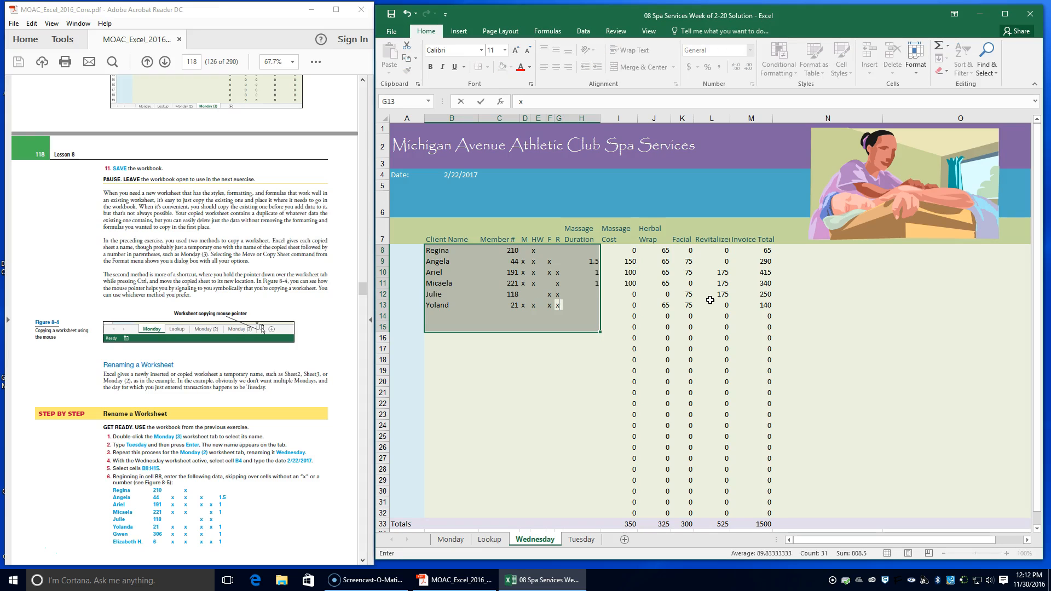
key(Tab)
text(1)
key(Return)
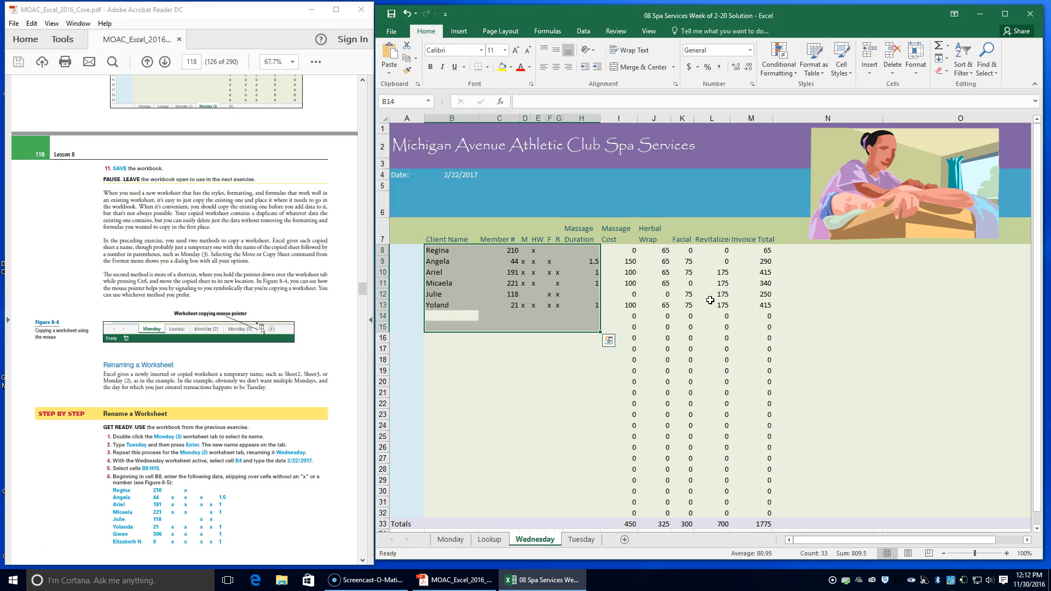
- Enter the seventh listed client's name in cell B14, correcting its misspelling
text(Gwn)
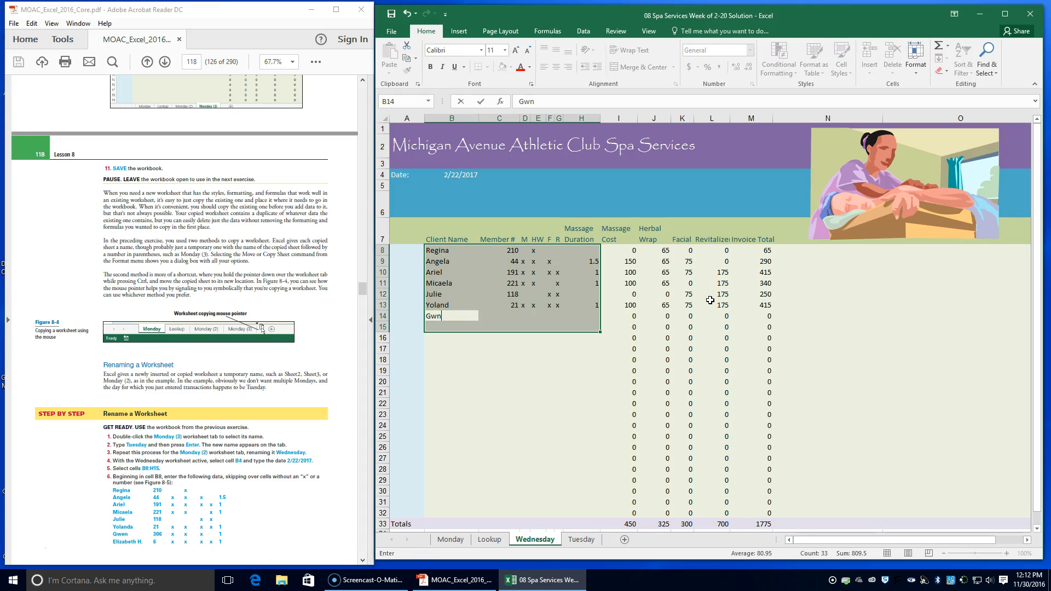
key(Tab)
key(Left)
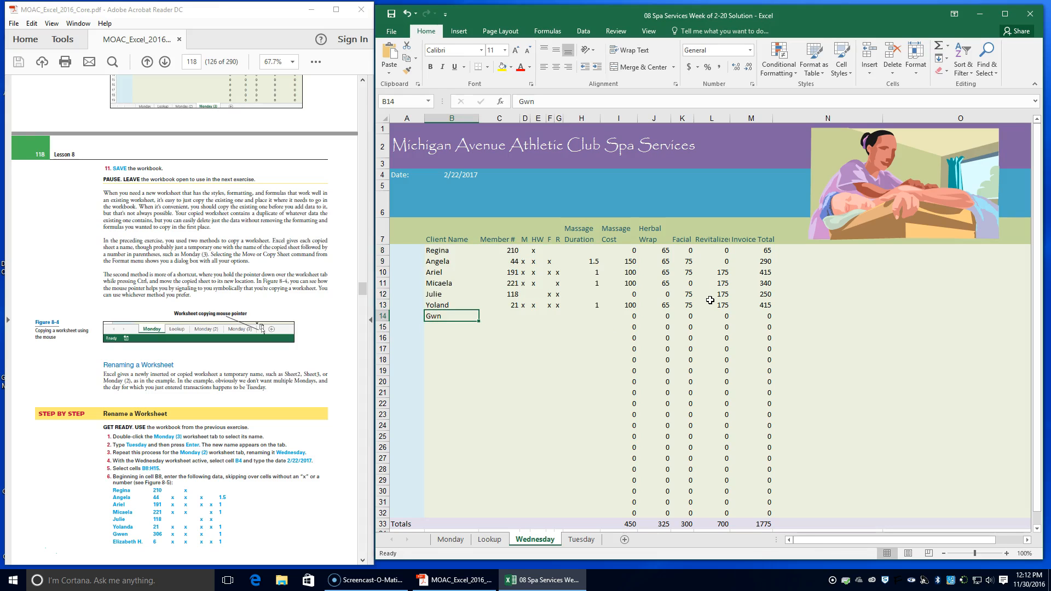
text(Gwn)
key(BackSpace)
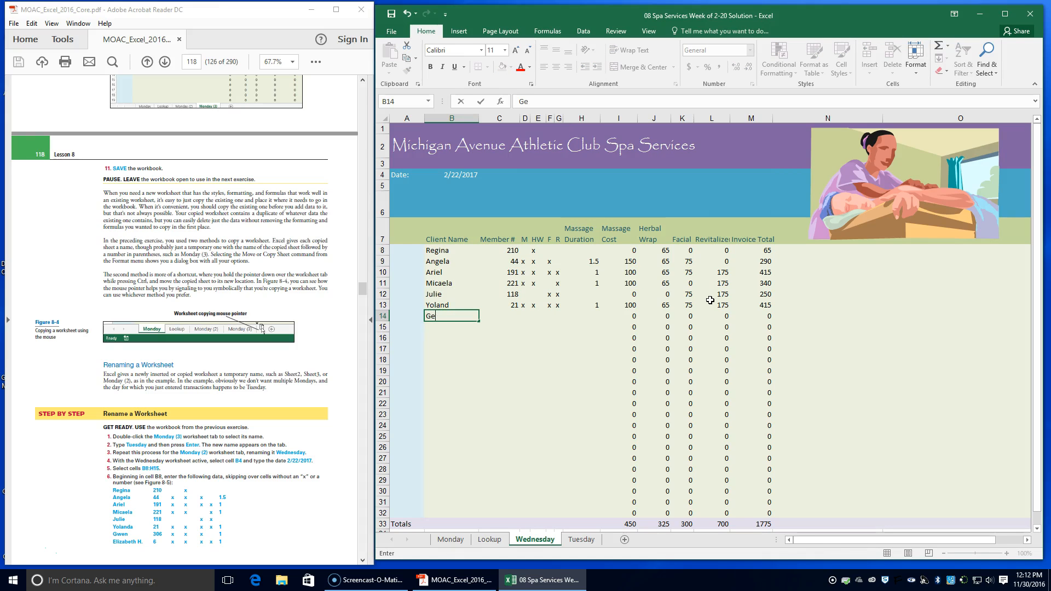
text(en)
key(Tab)
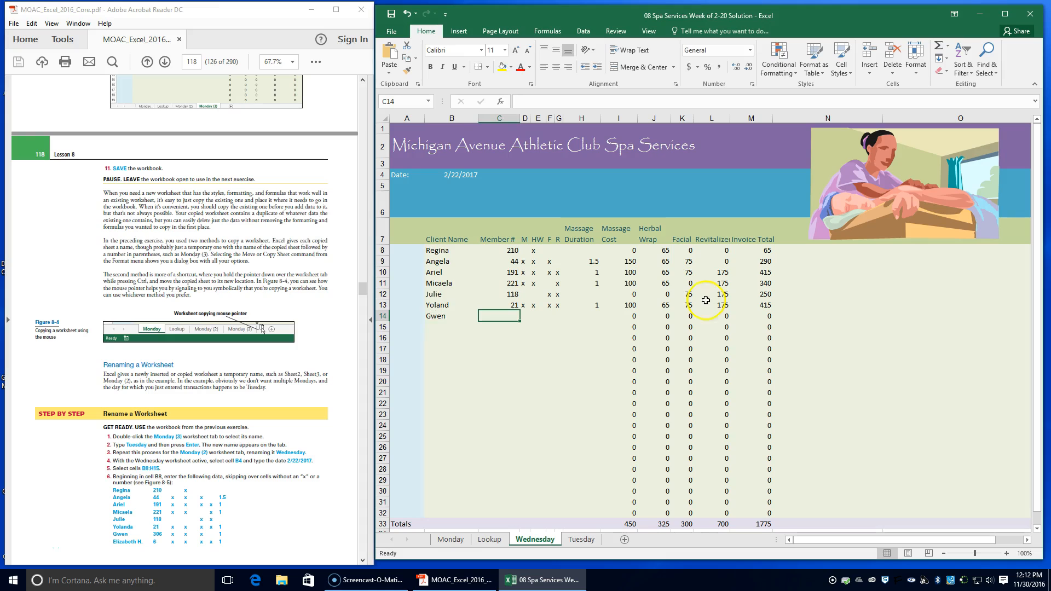
drag(430, 317, 596, 327)
drag(444, 251, 585, 324)
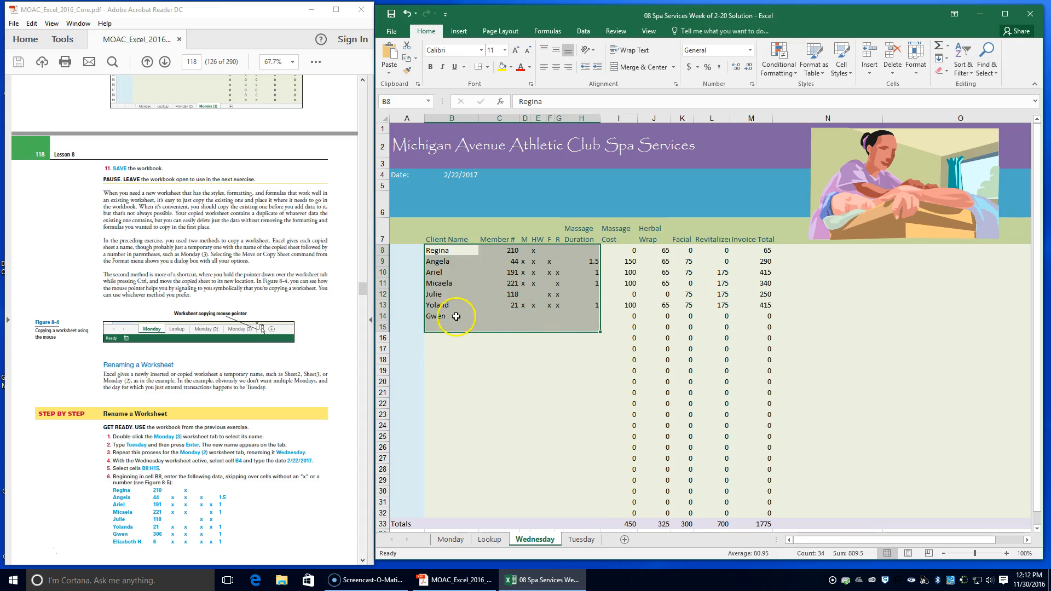
click(433, 316)
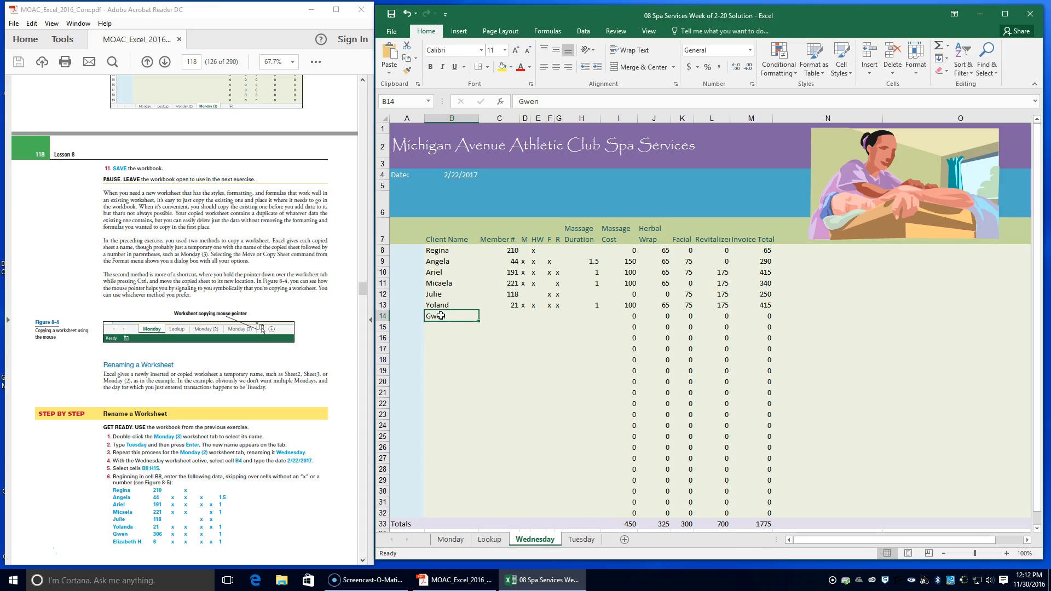
click(482, 316)
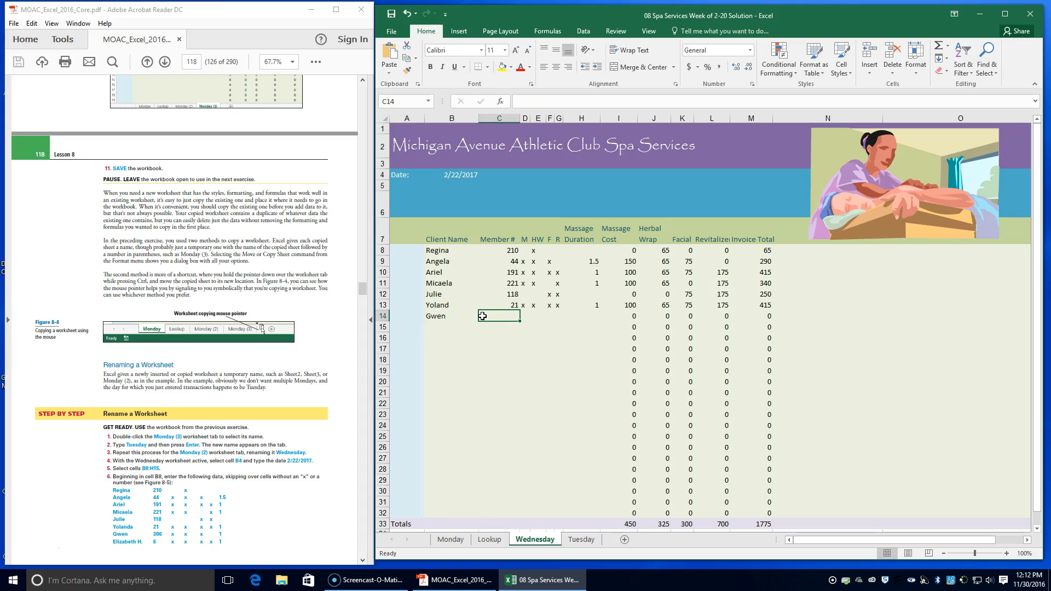
- Complete row 14 with the seventh listed client's member number, x under M, HW and F, and massage duration 1
text(3)
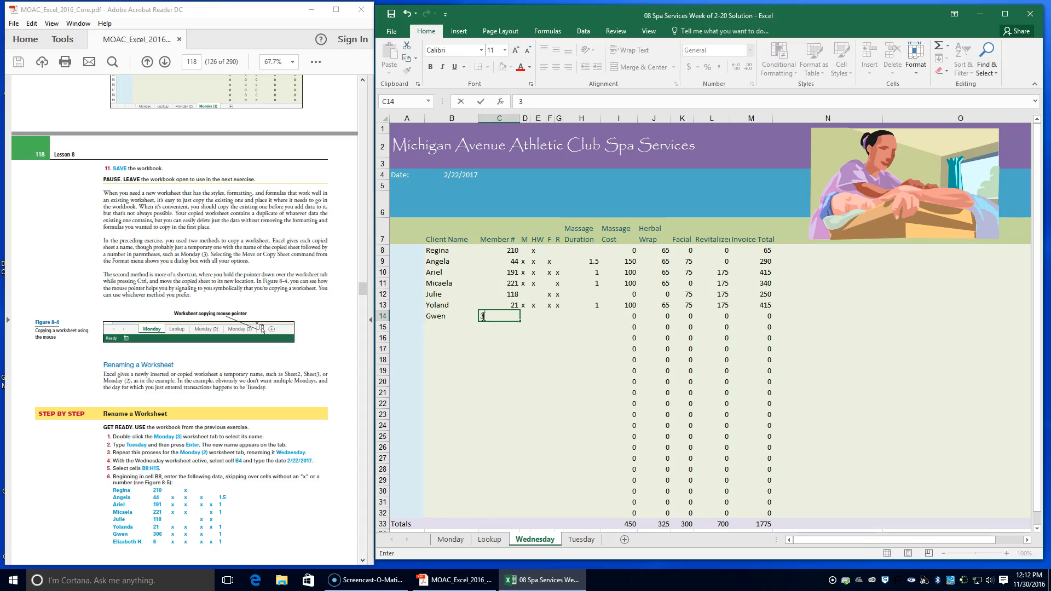
text(06)
key(Tab)
text(x)
key(Tab)
text(x)
key(Tab)
text(x)
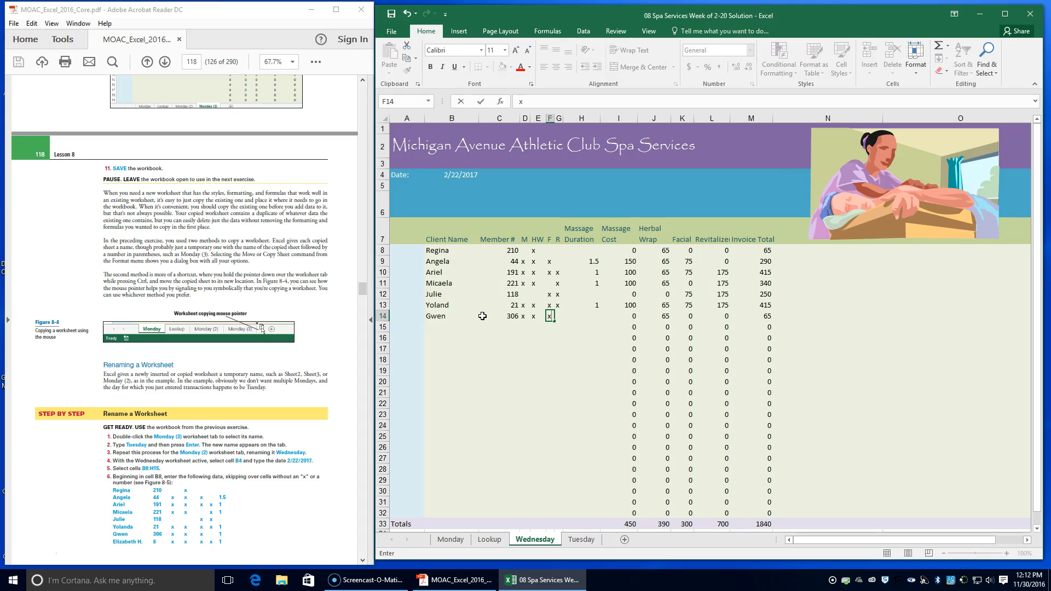
key(Tab)
key(Tab)
text(1)
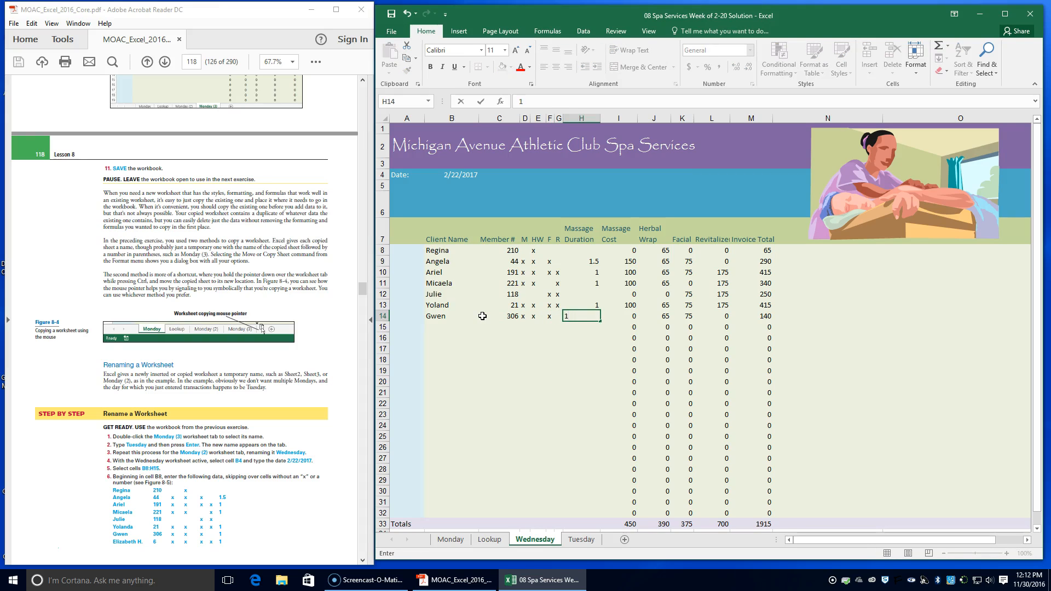
- Fill row 15 with the eighth listed client's name and member number, x under M, HW, F and R, and massage duration 1
click(444, 326)
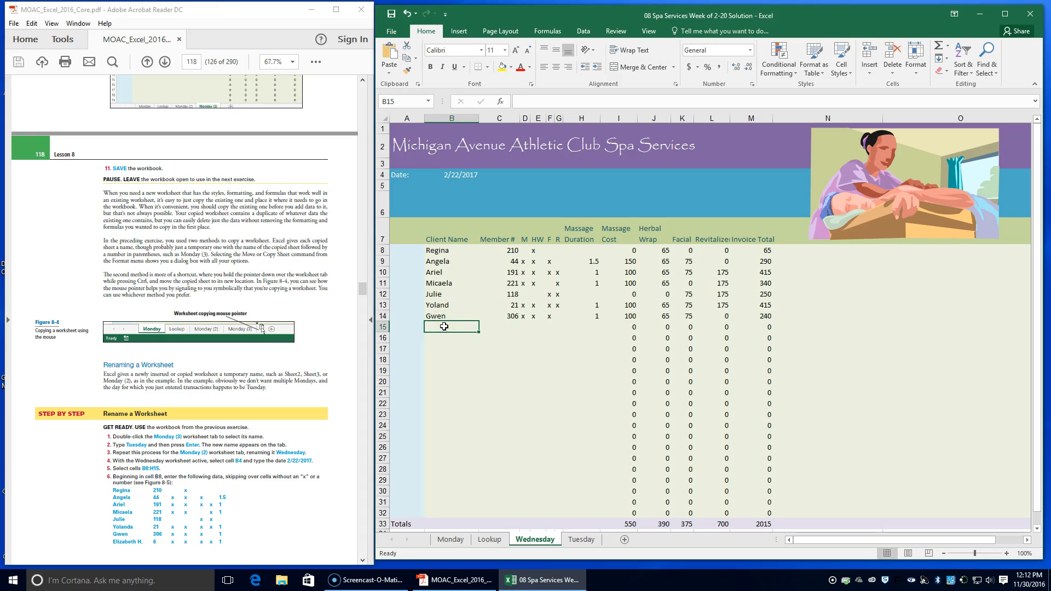
text(Elizabeth)
key(Tab)
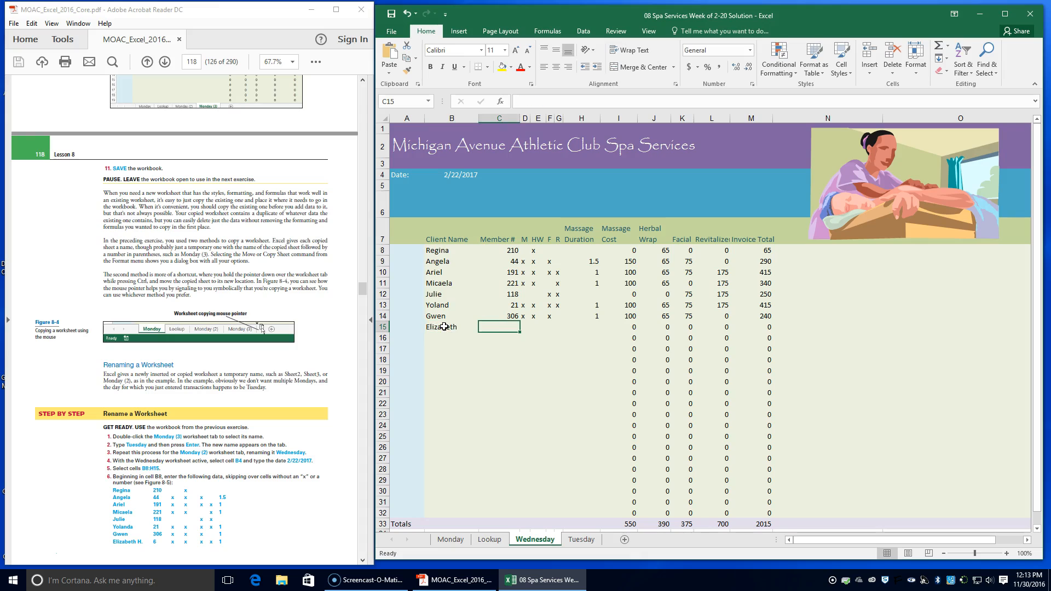
text(6)
key(Tab)
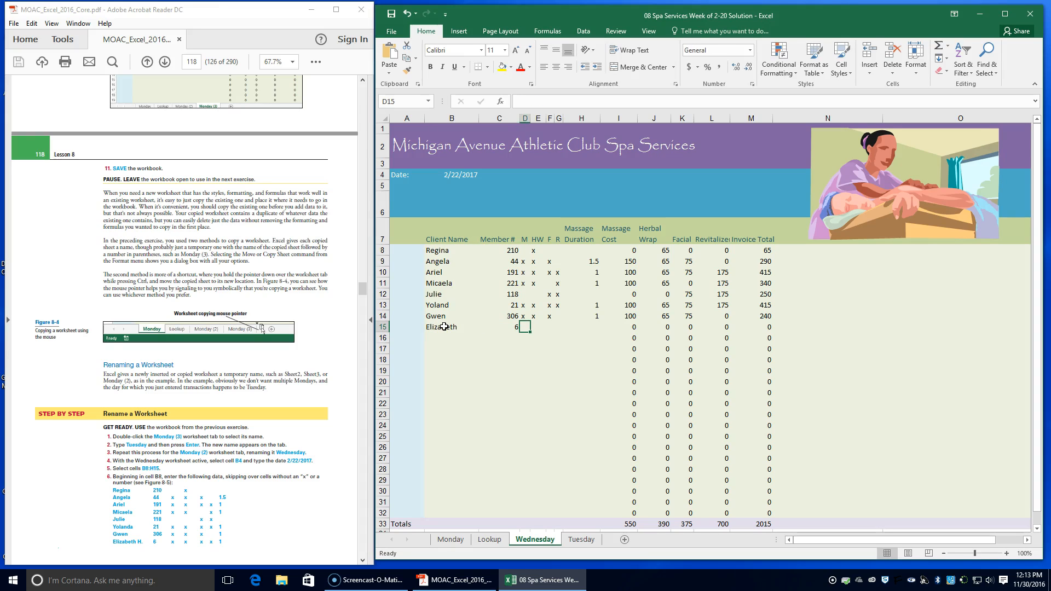
text(x)
key(Tab)
text(x)
key(Tab)
text(x)
key(Tab)
text(x)
key(Tab)
text(1)
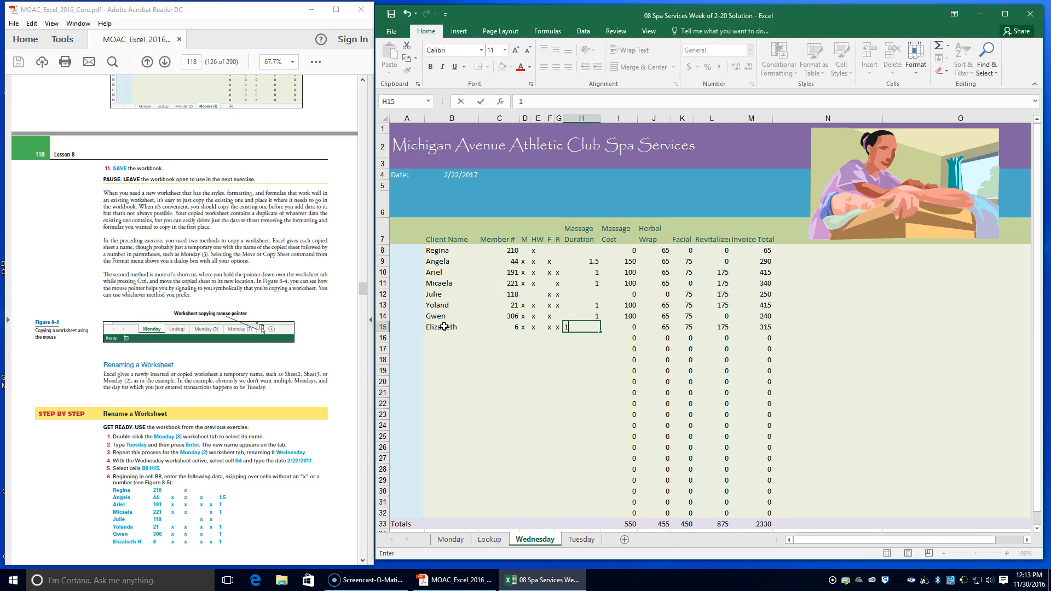
- Commit the last Wednesday entry and save the workbook
scroll(169, 483, down, 4)
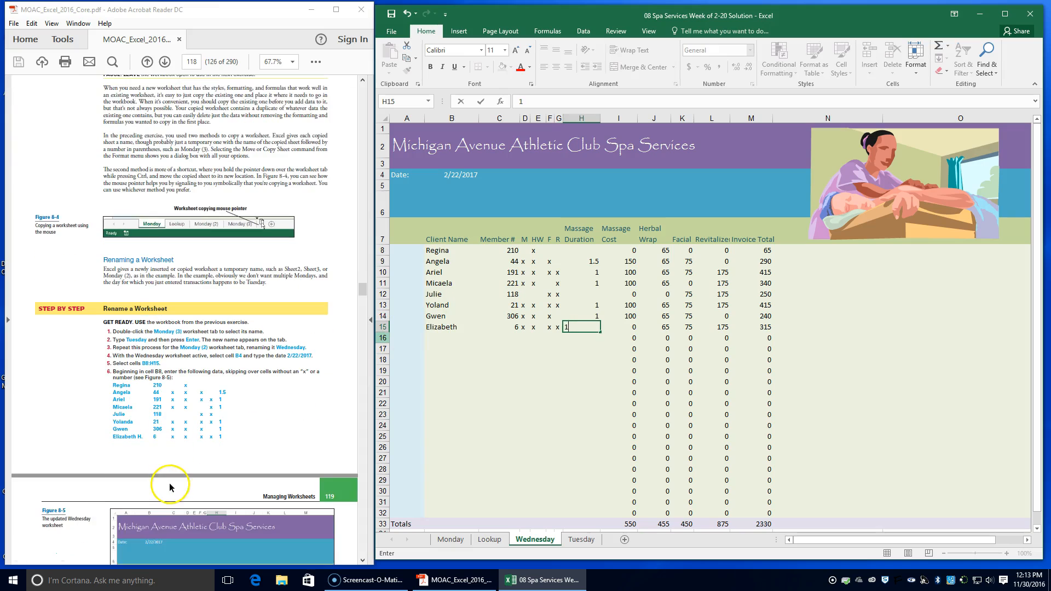
scroll(169, 483, down, 1)
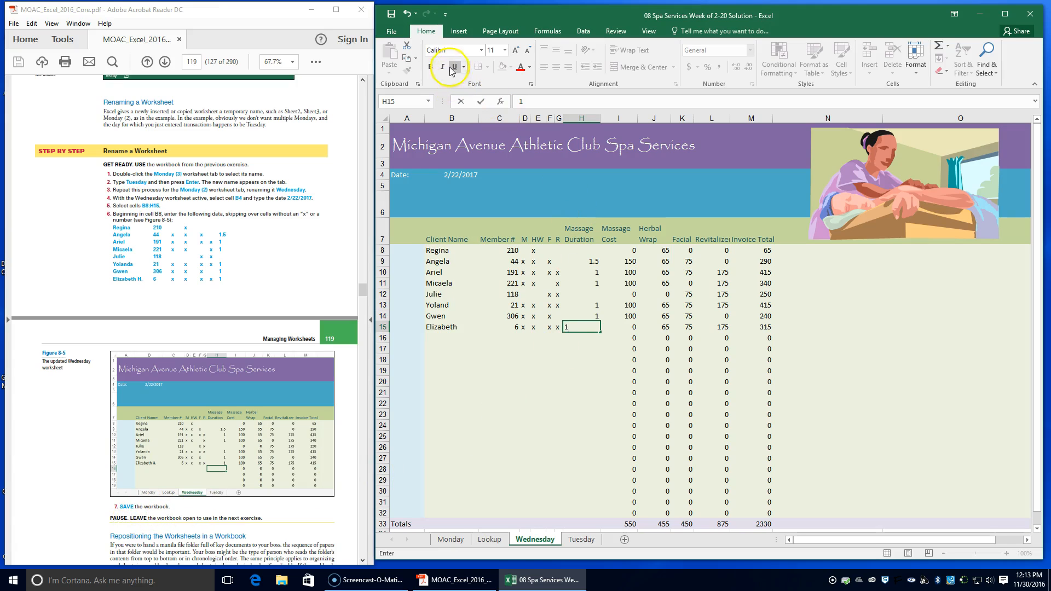
click(391, 19)
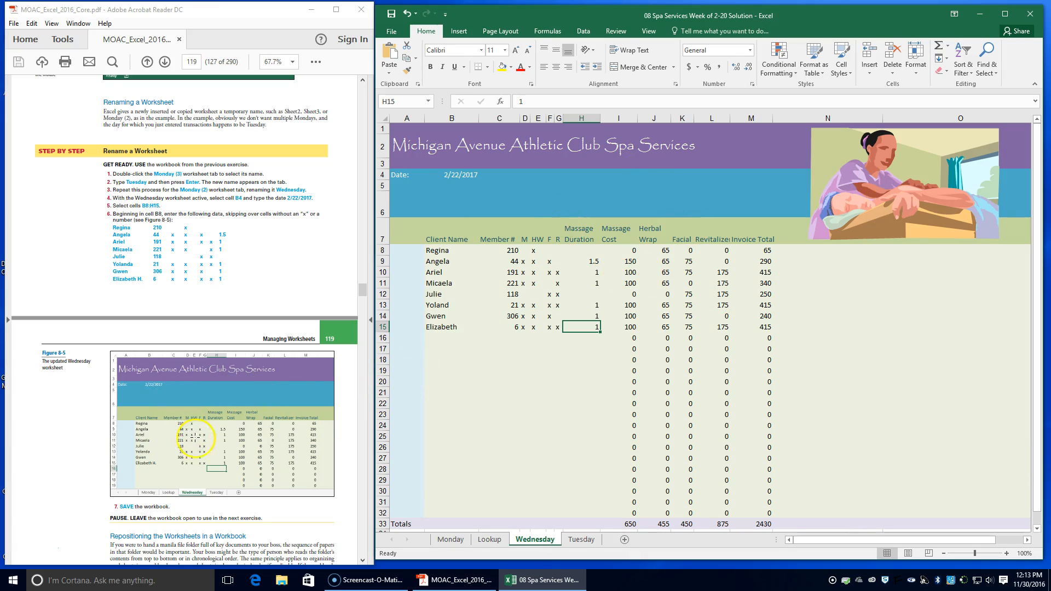
- Move the Tuesday worksheet before Wednesday using Move or Copy Sheet, without creating a copy
scroll(214, 452, down, 2)
scroll(213, 452, down, 1)
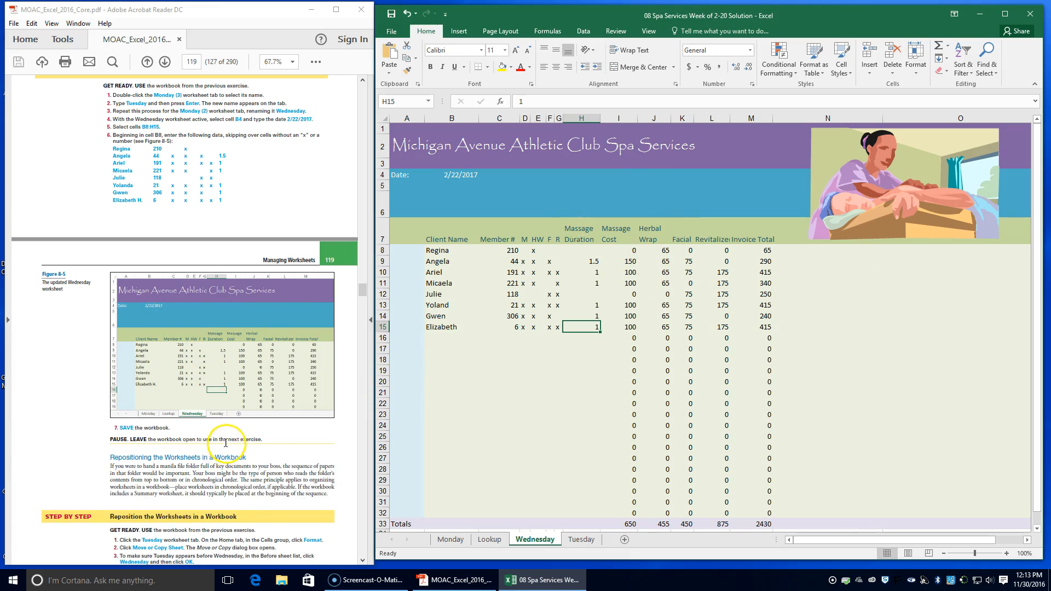
scroll(226, 443, down, 2)
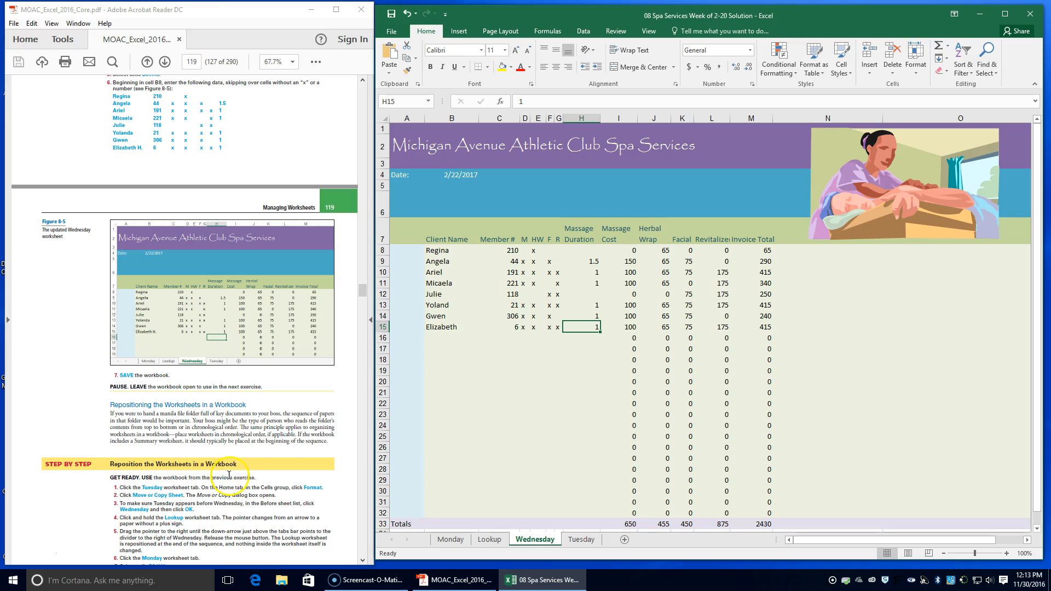
click(583, 542)
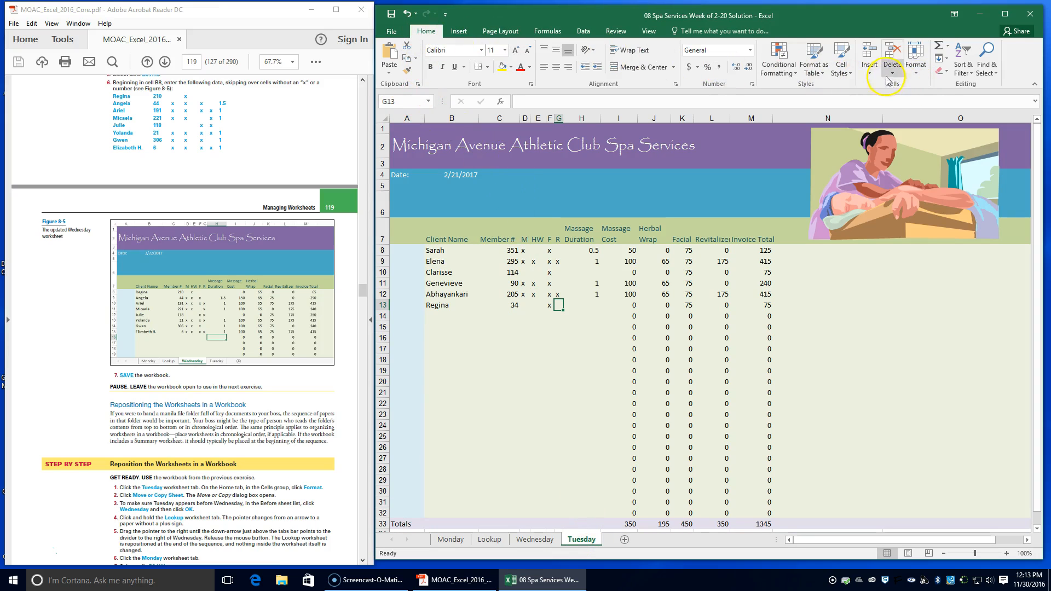
click(916, 70)
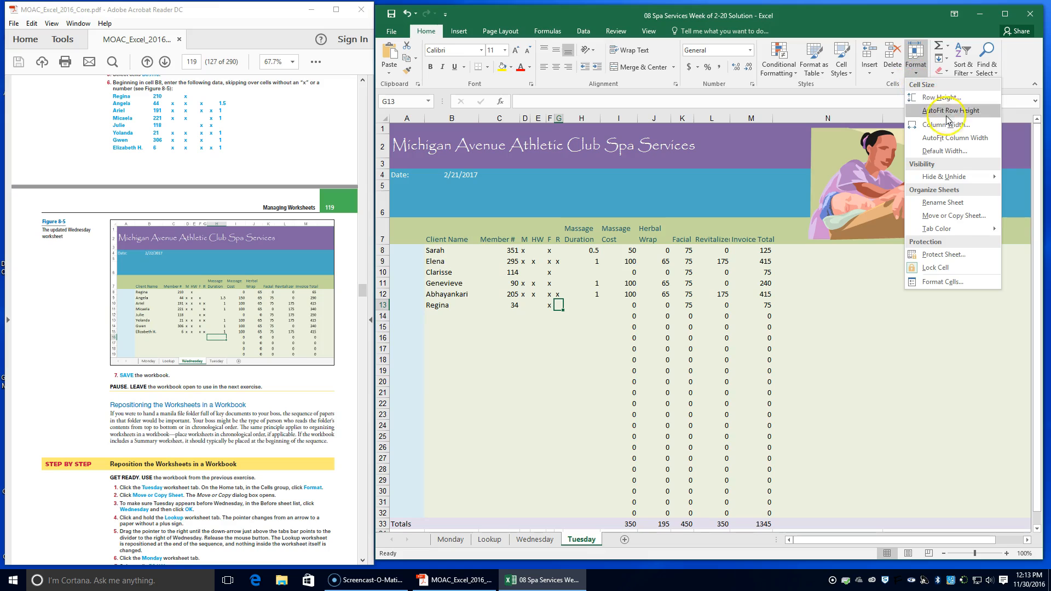
click(961, 216)
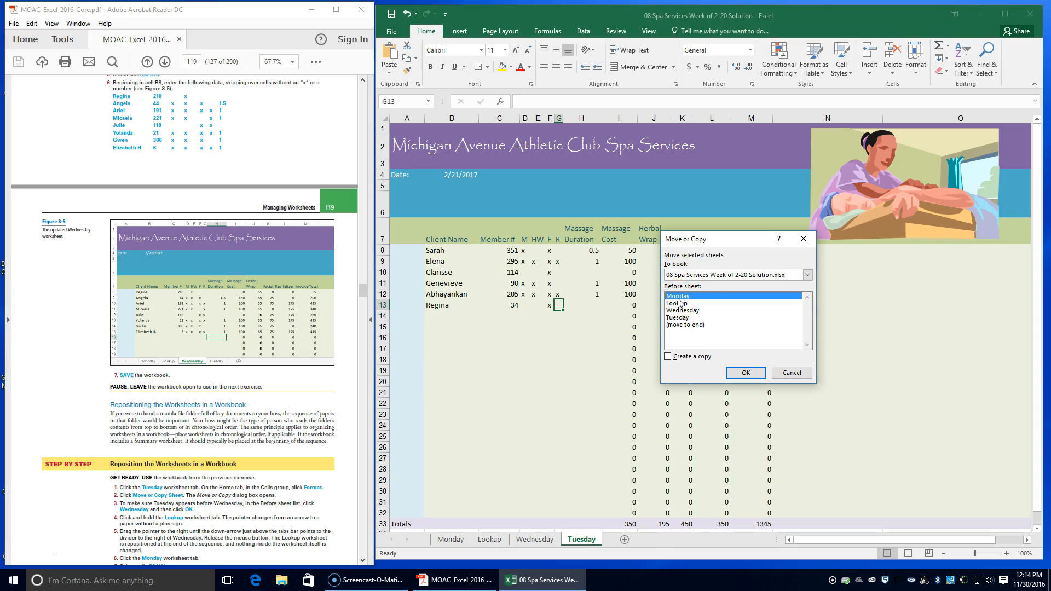
click(682, 311)
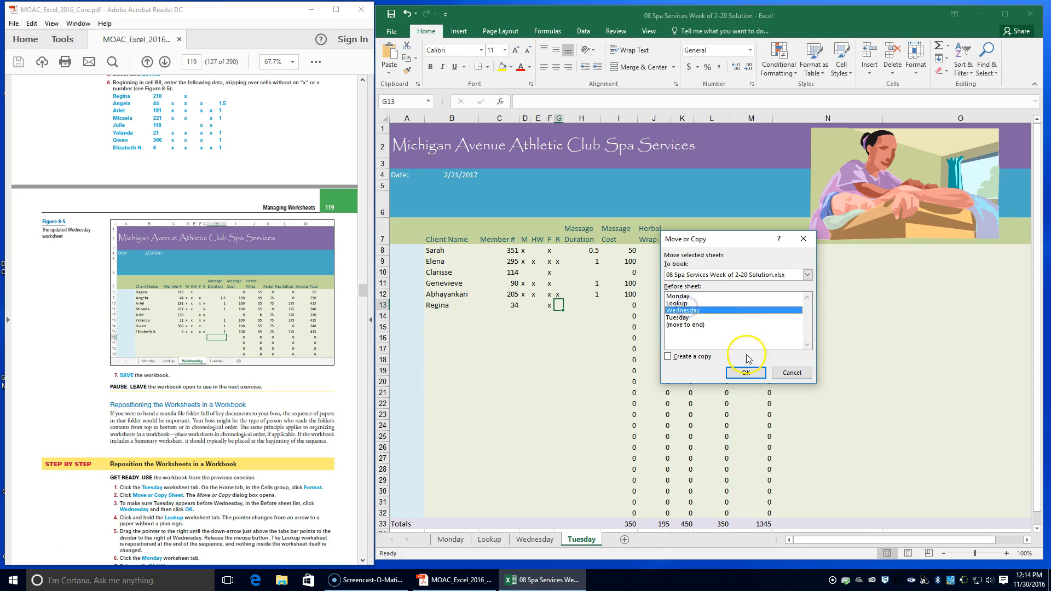
click(746, 373)
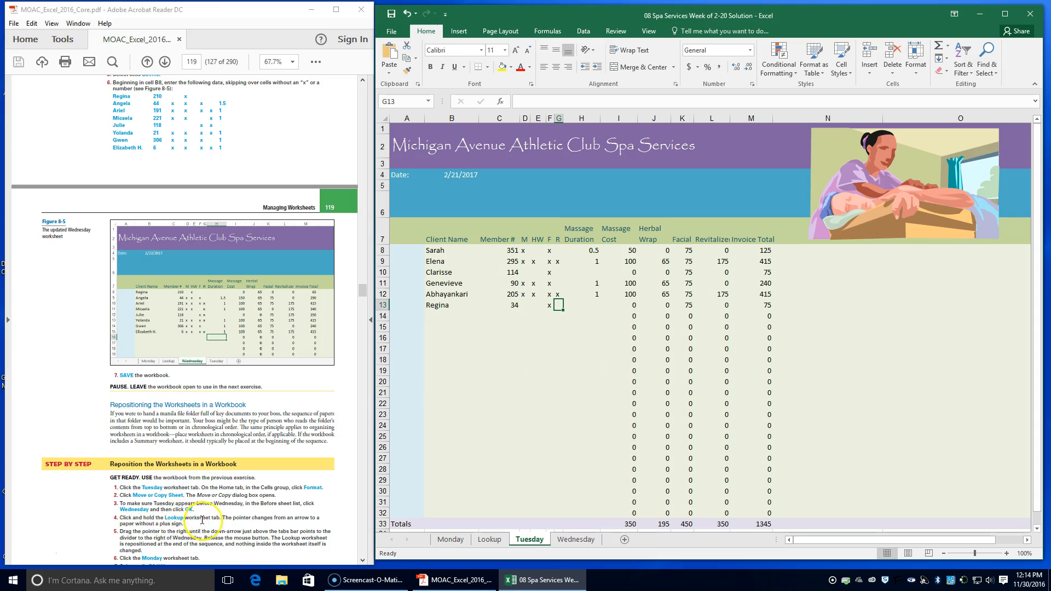
- Reposition the Lookup worksheet at the end of the sheet sequence, after Wednesday
drag(496, 540, 497, 540)
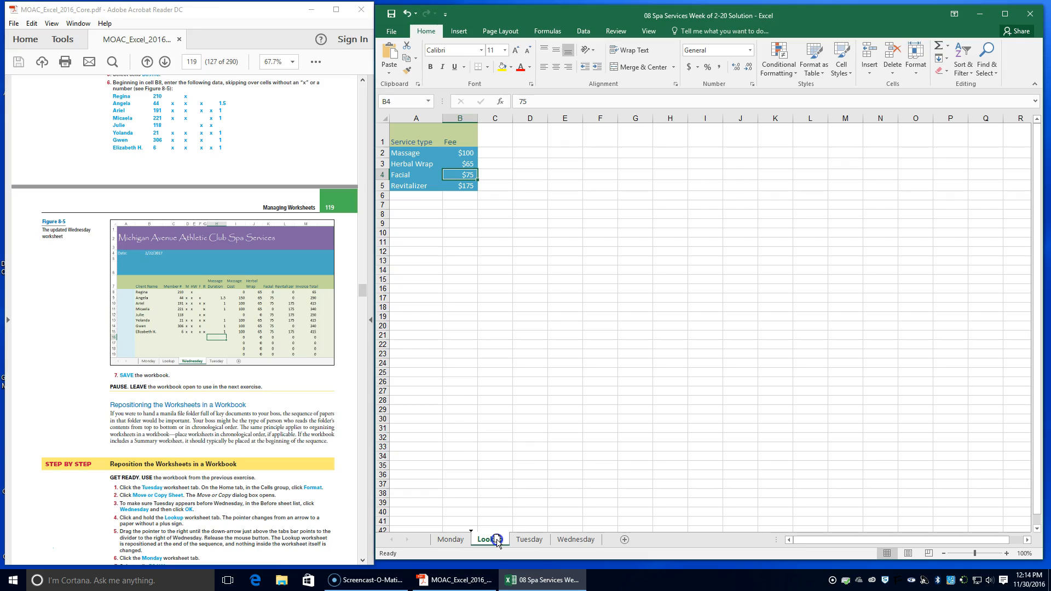
drag(497, 540, 496, 538)
drag(496, 540, 603, 543)
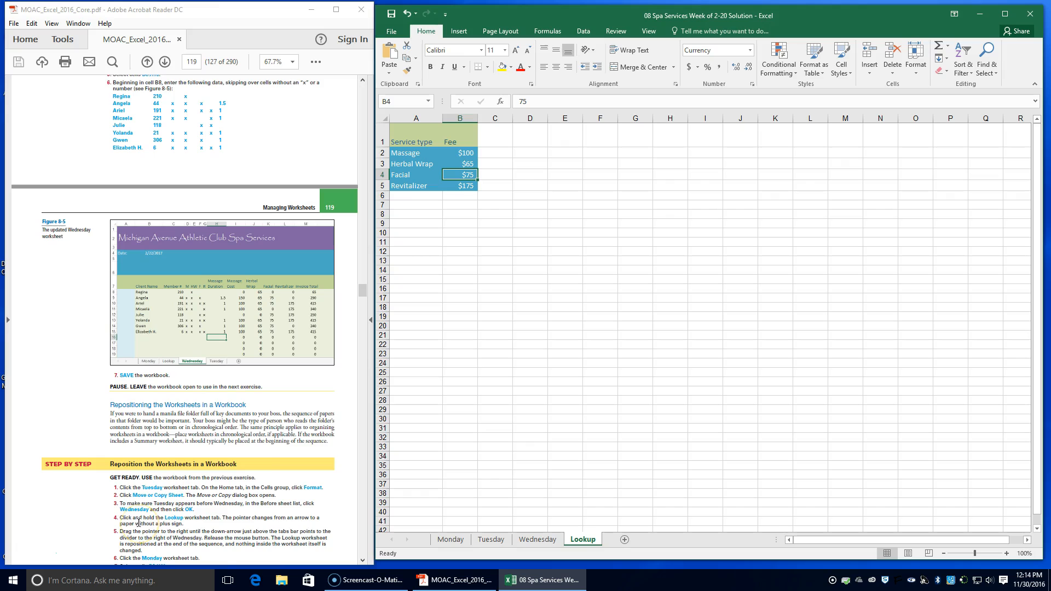
- Select the range B8:H11 on the Monday worksheet
scroll(138, 523, down, 1)
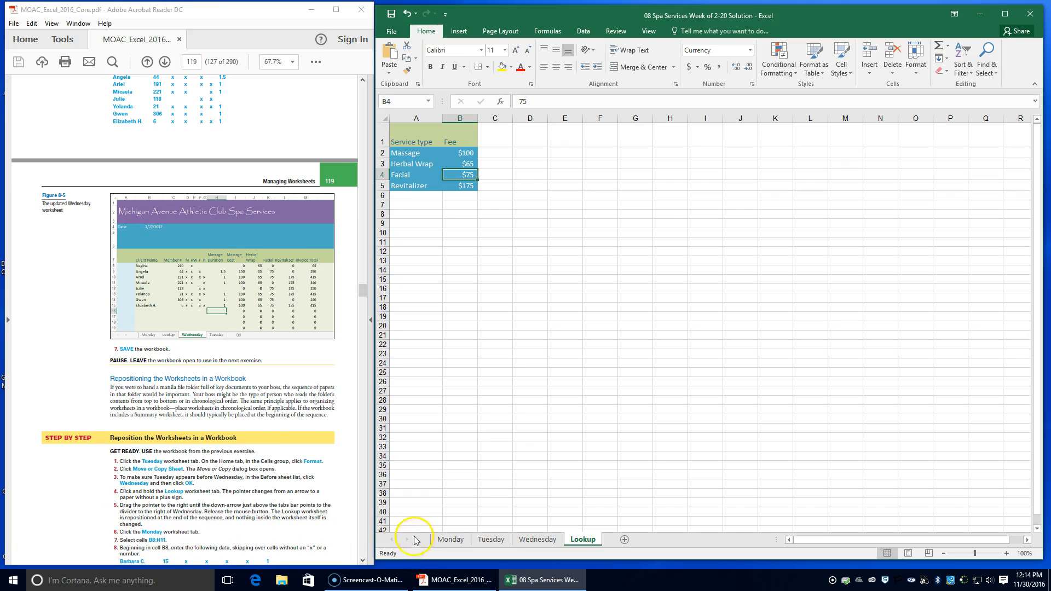
click(449, 539)
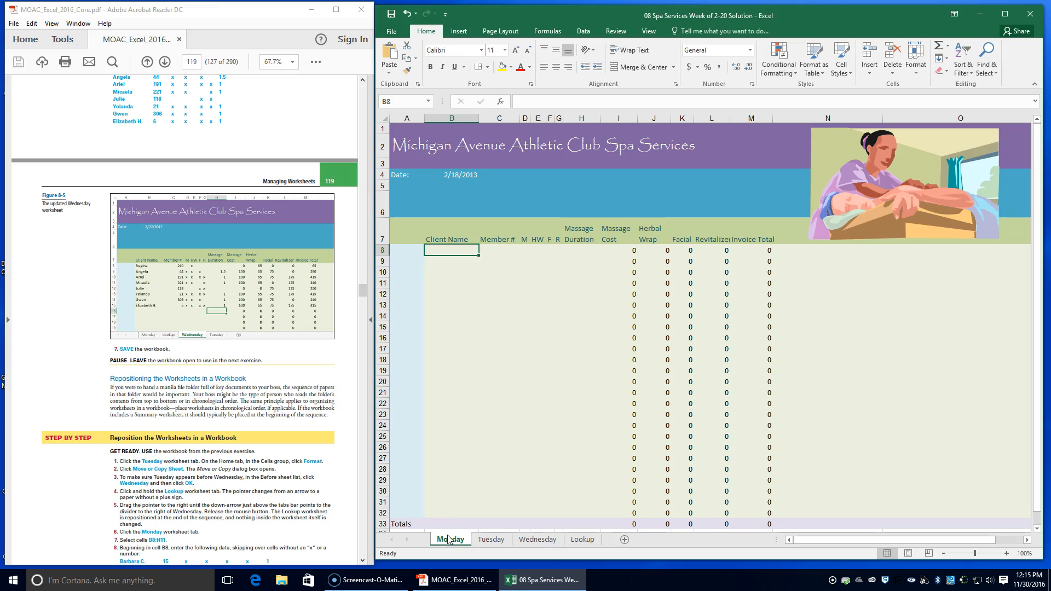
click(444, 250)
drag(444, 250, 596, 285)
drag(599, 283, 576, 277)
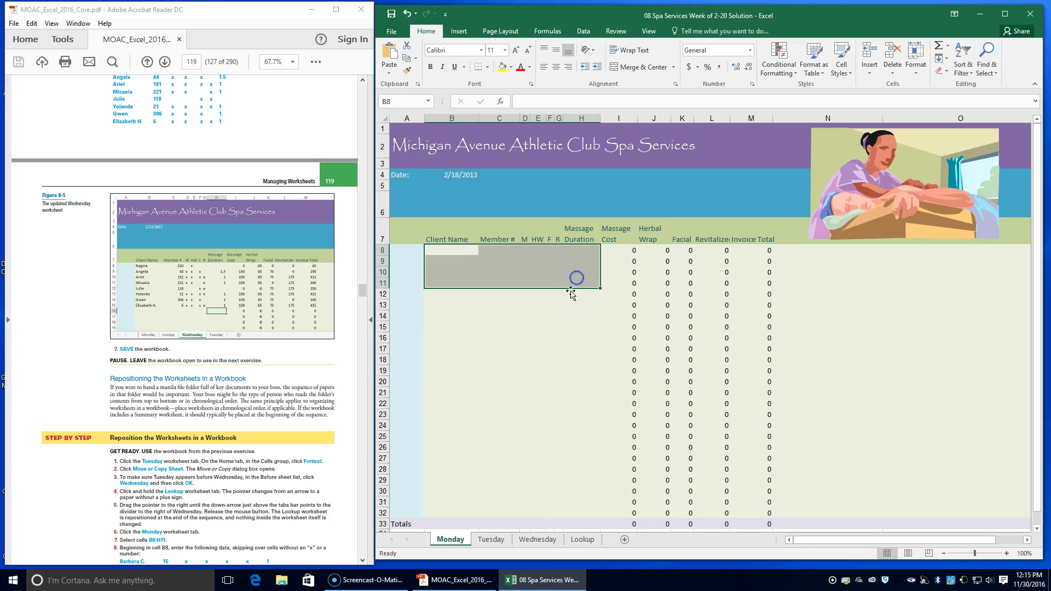
- Enter the first listed Monday client's name and member number in row 8, with an x under M, HW, F and R
scroll(149, 504, down, 1)
scroll(149, 504, down, 1)
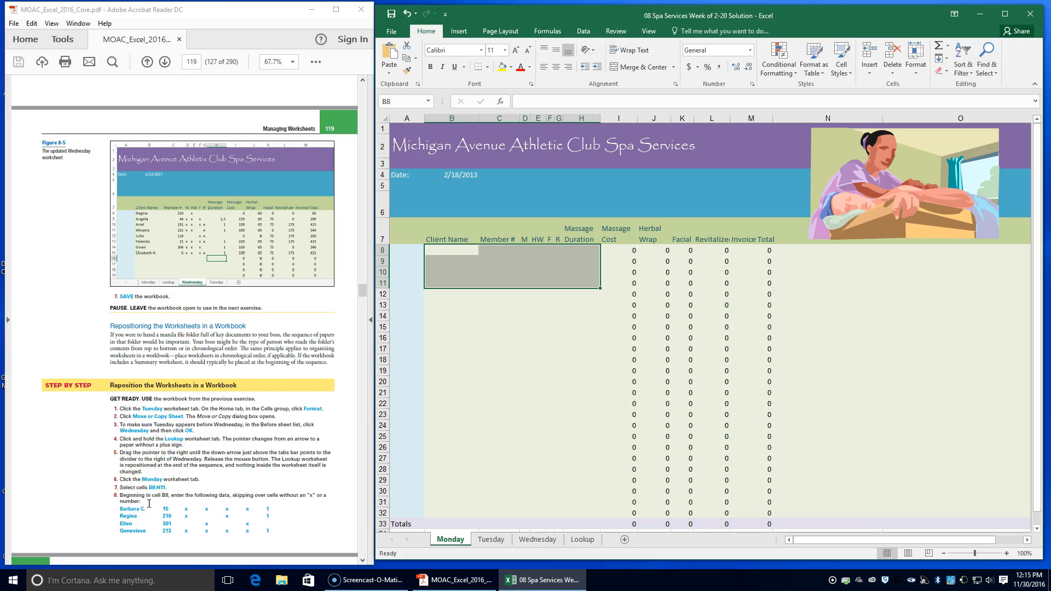
scroll(149, 503, down, 1)
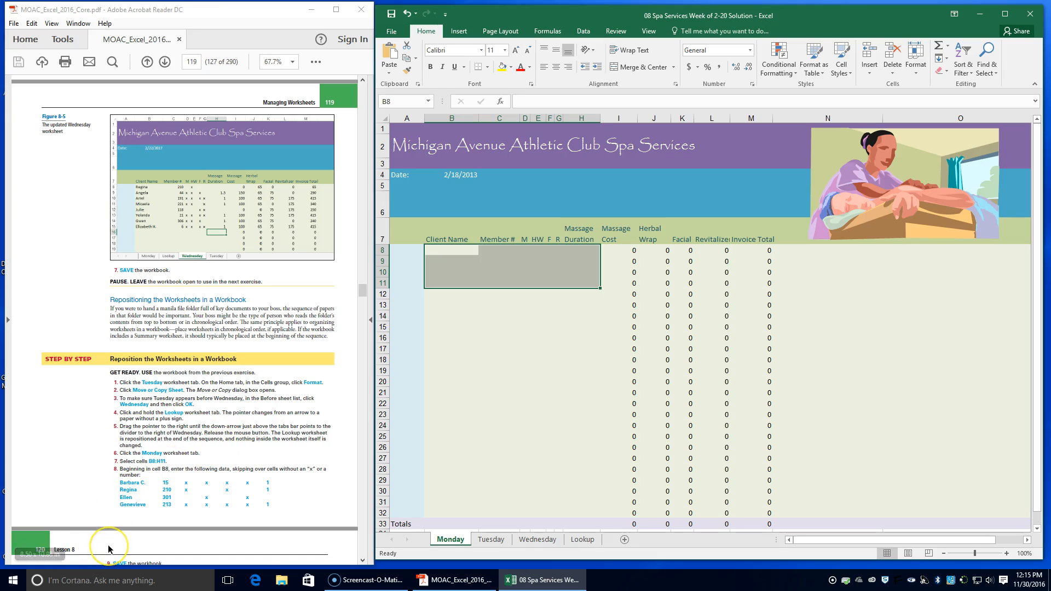
text(Barbara C.)
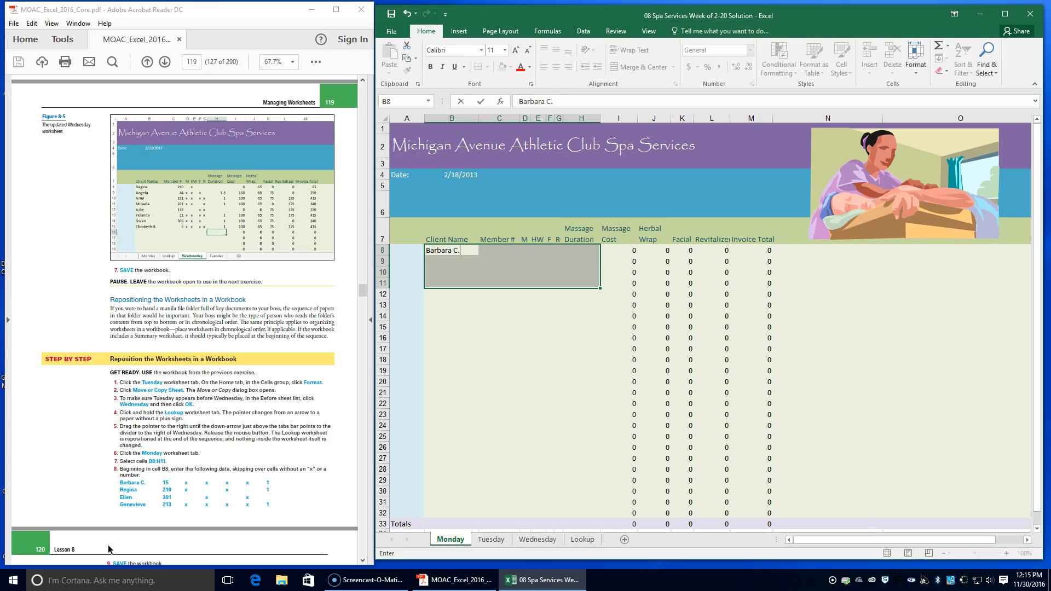
key(Tab)
text(1)
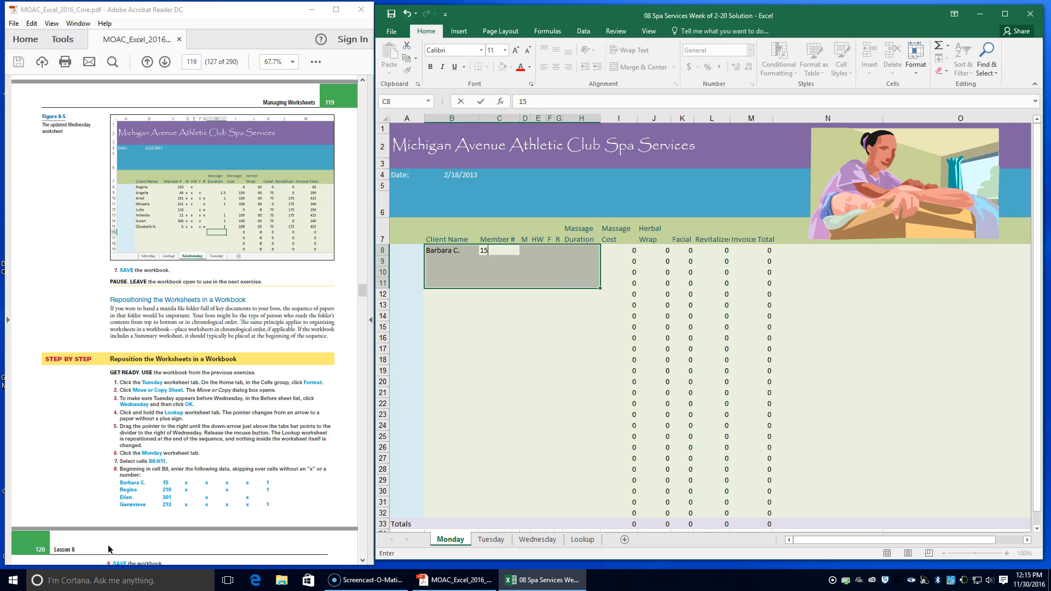
key(Tab)
text(x)
key(Tab)
text(x)
key(Tab)
text(x)
key(Tab)
text(x)
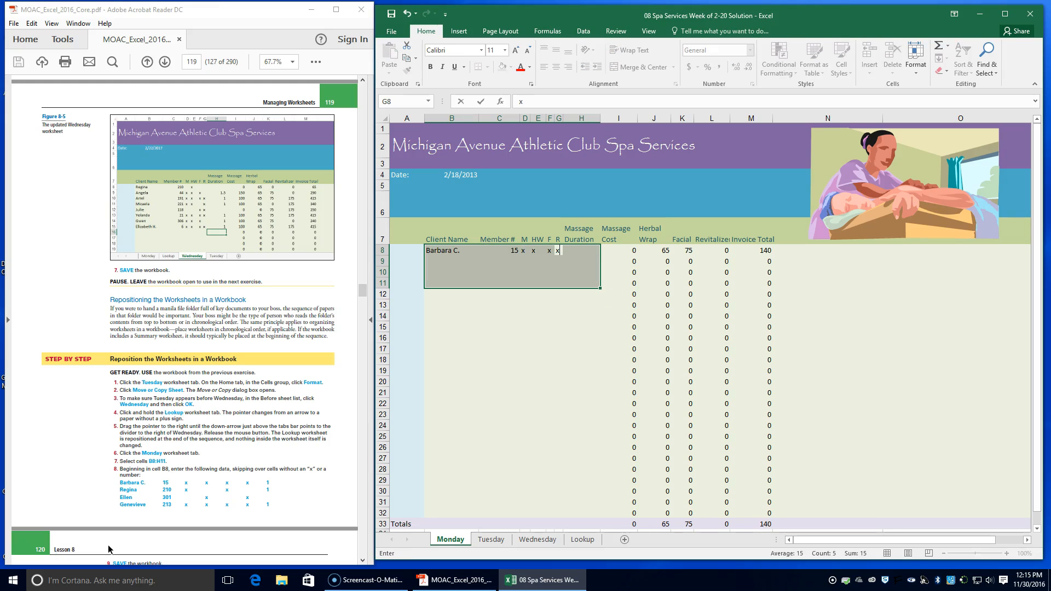
text(1)
key(Tab)
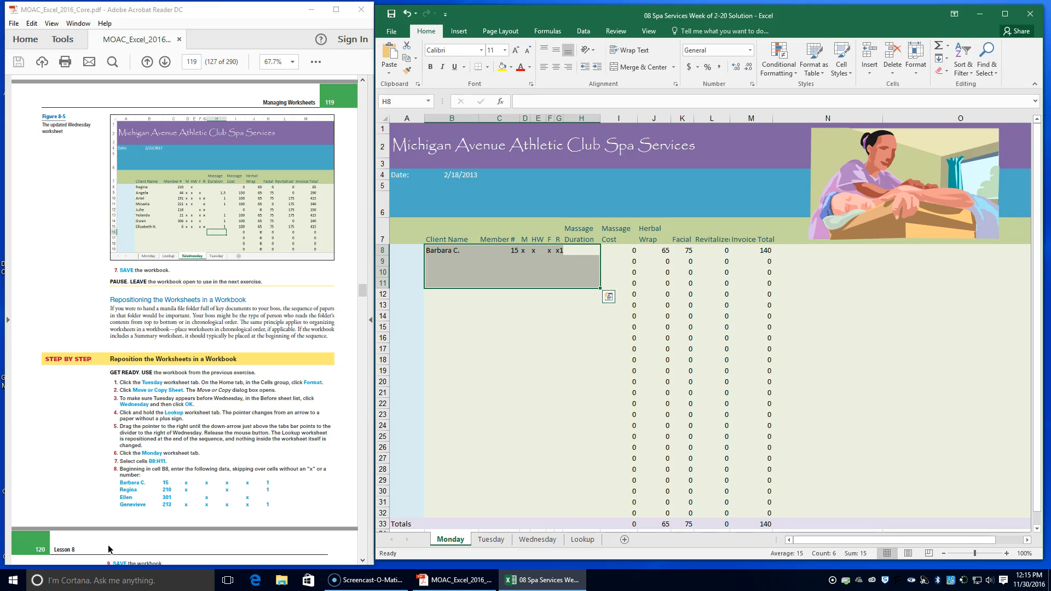
- Replace the mistaken R entry in row 8 with x and set the massage duration to 1
key(Left)
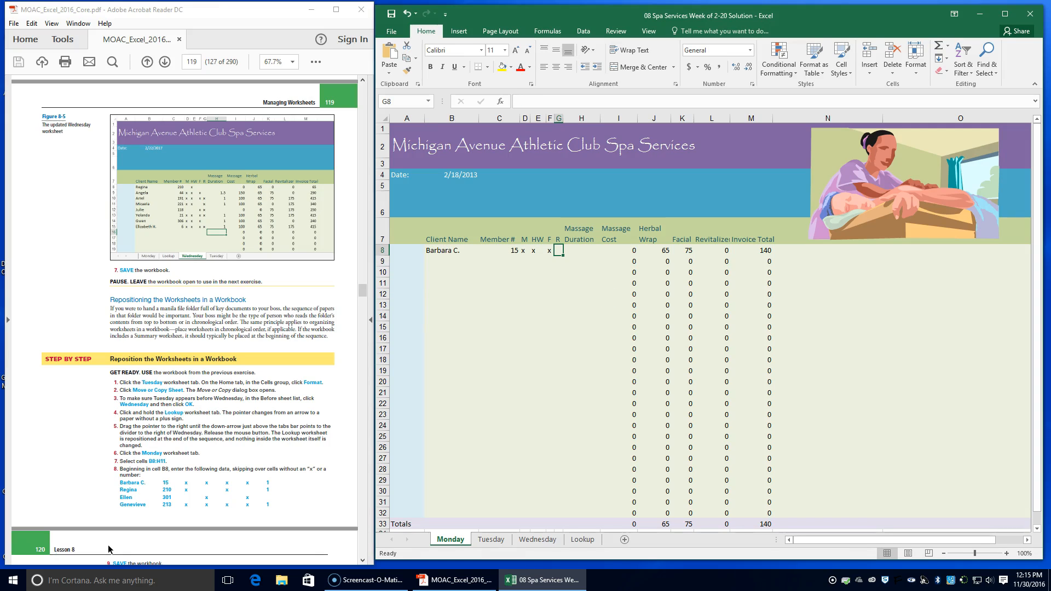
text(x)
key(Tab)
text(1)
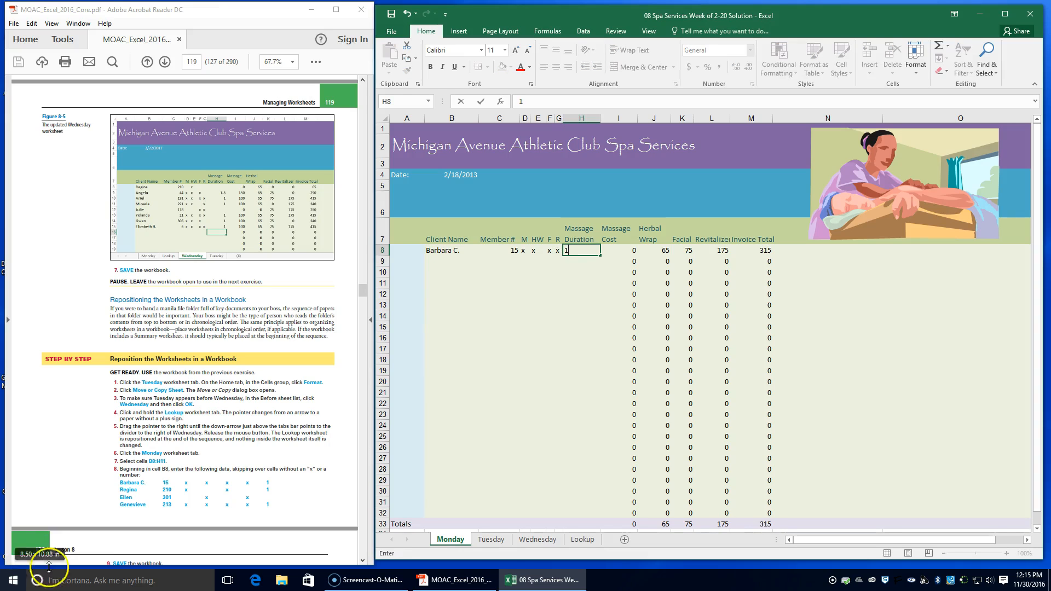
- Reselect B8:H11 and enter the second listed Monday client's name and member number in row 9
drag(441, 251, 583, 284)
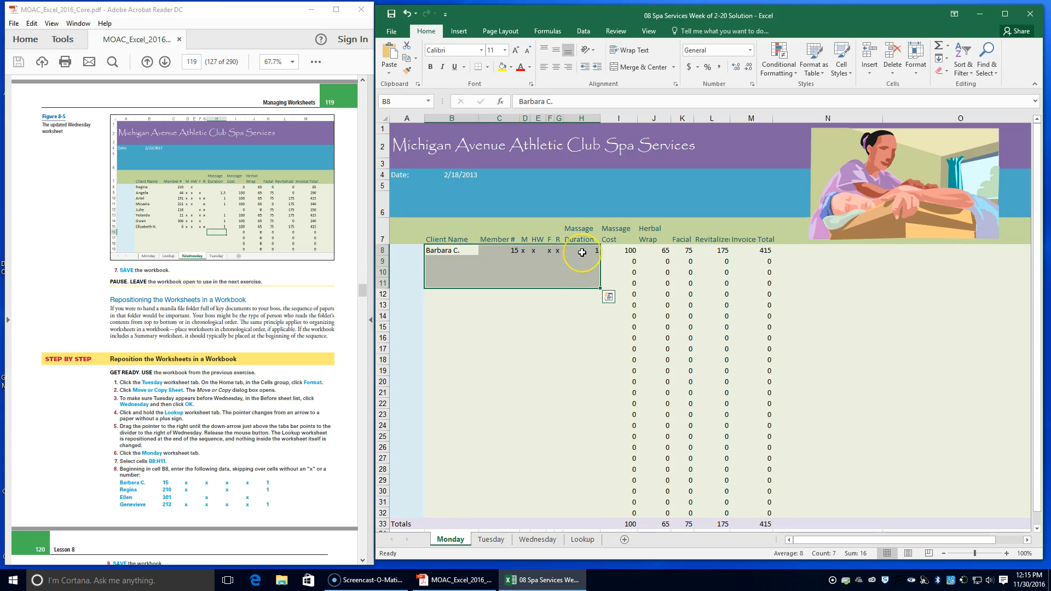
key(Tab)
key(Tab)
key(Tab)
key(Tab)
key(Tab)
key(Tab)
key(Tab)
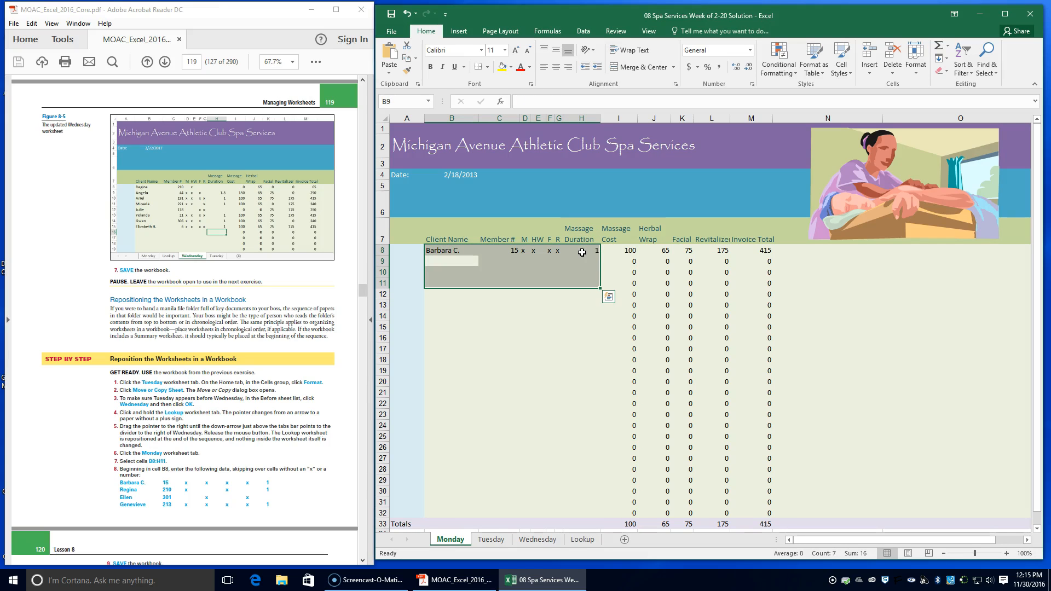
text(Regina)
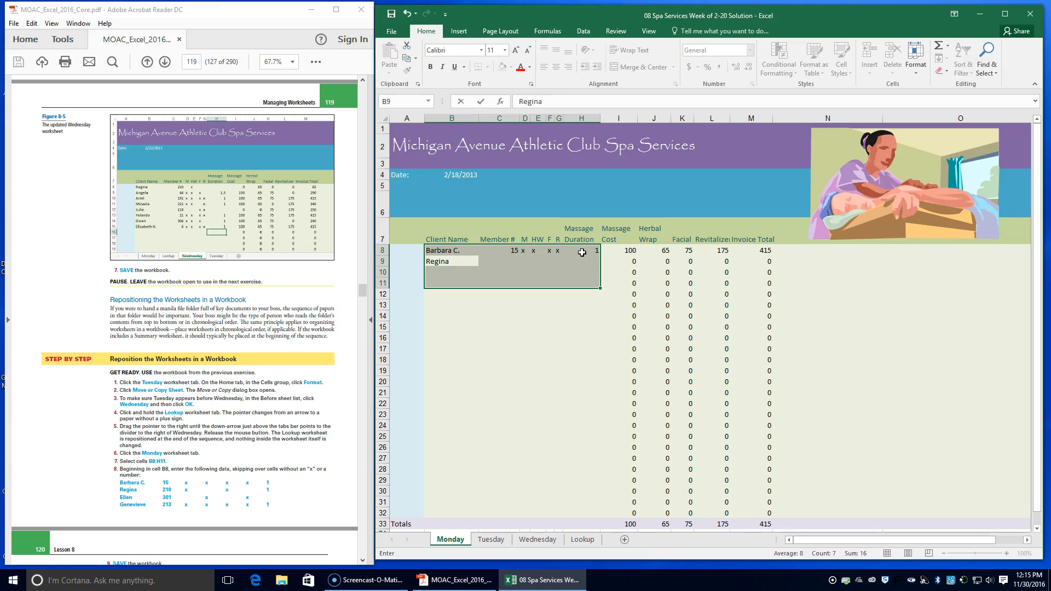
key(Tab)
text(21)
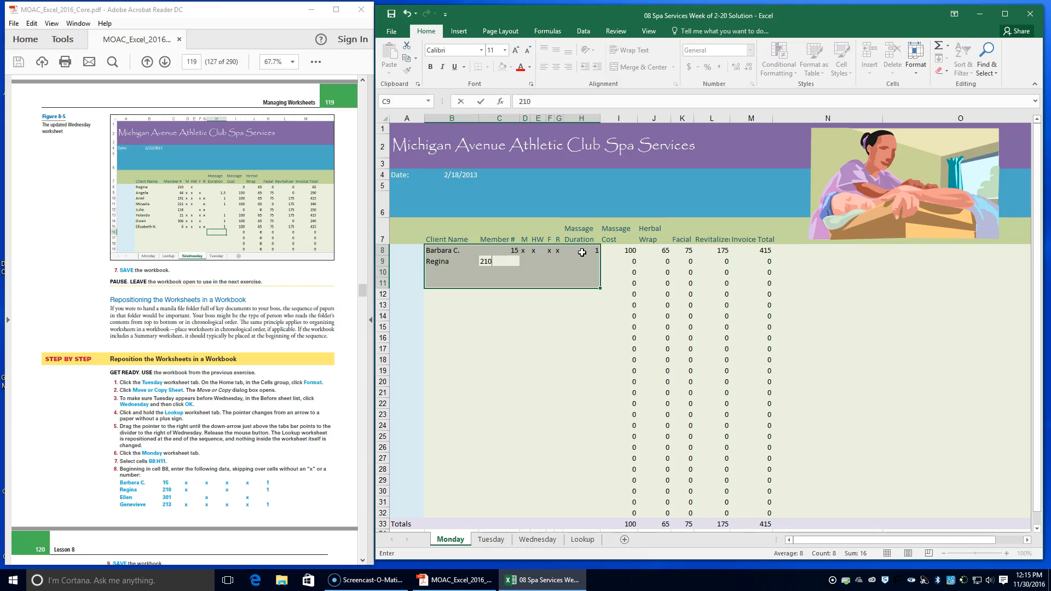
text(0)
- Mark x under M and F for the client in row 9 and set the massage duration to 1
key(Tab)
text(x)
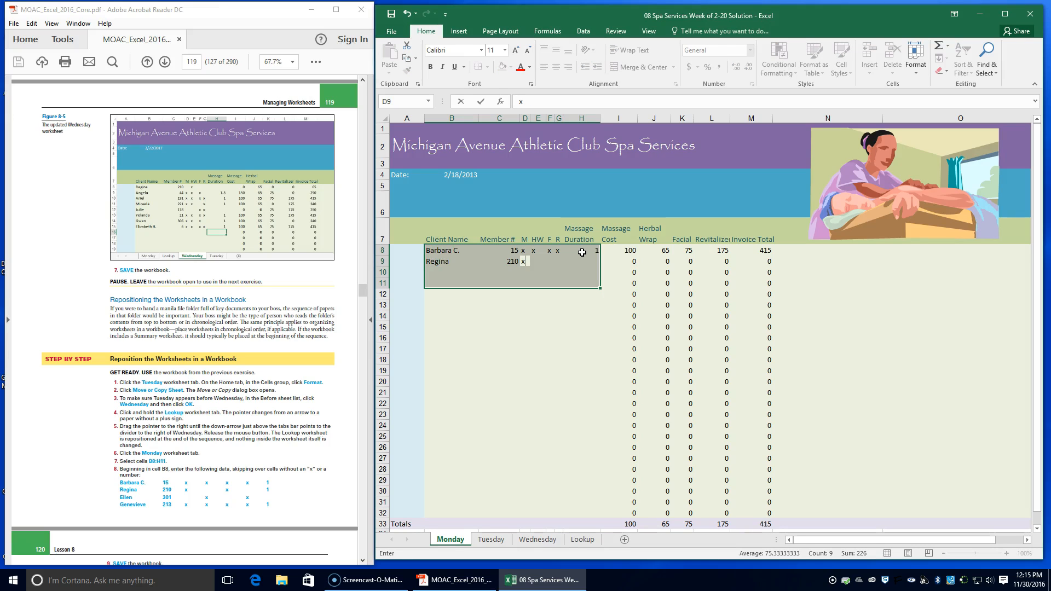
key(Tab)
text(x)
key(Tab)
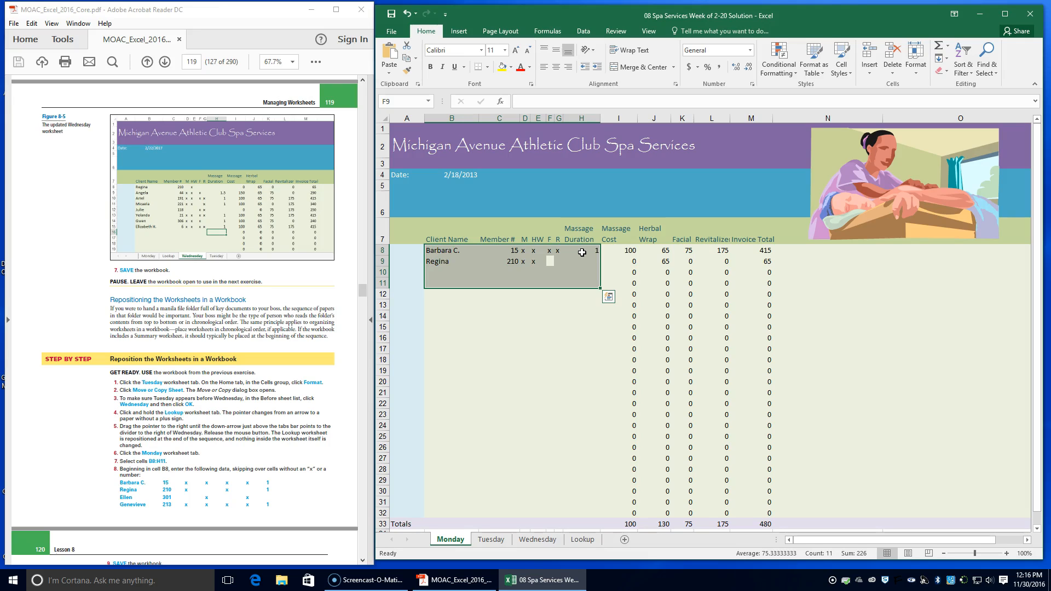
key(Left)
key(Tab)
text(x)
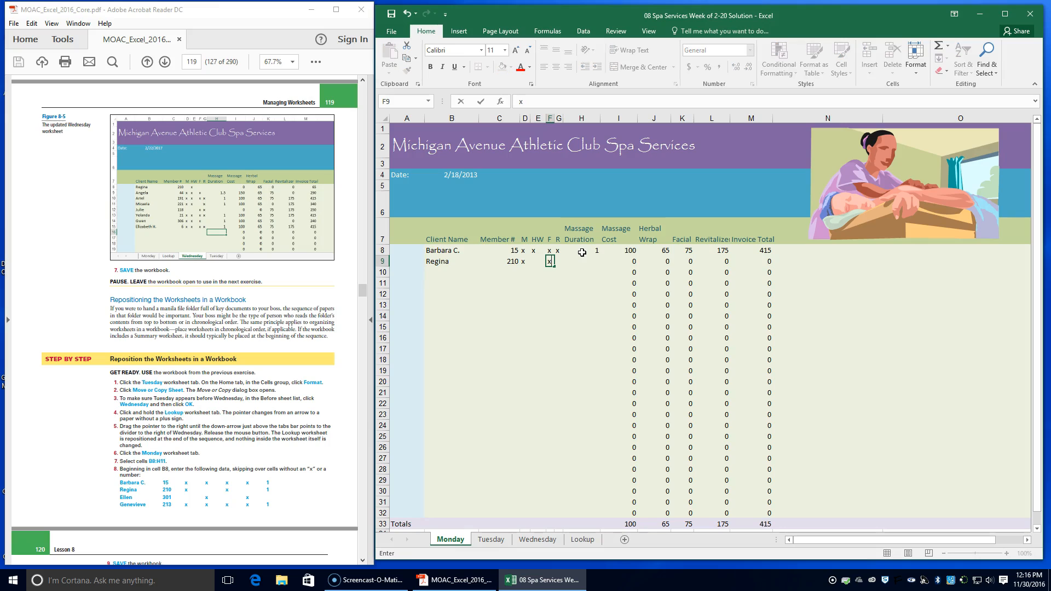
key(Tab)
key(Tab)
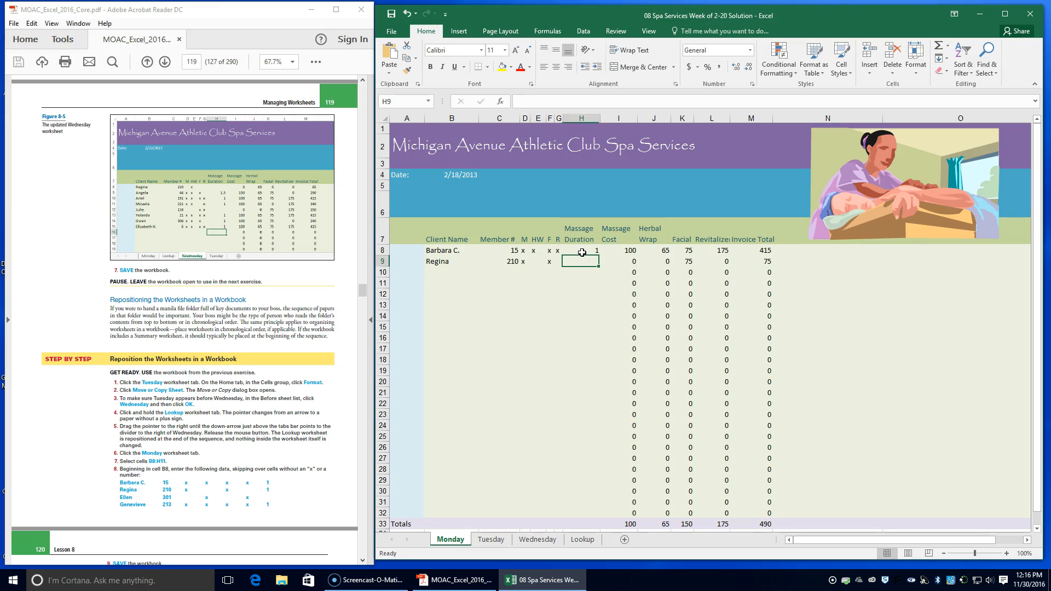
text(1)
- Reselect B8:H11 and enter the third listed Monday client's name and member number in row 10
drag(434, 252, 586, 281)
key(Tab)
key(Tab)
key(Tab)
key(Tab)
key(Tab)
key(Tab)
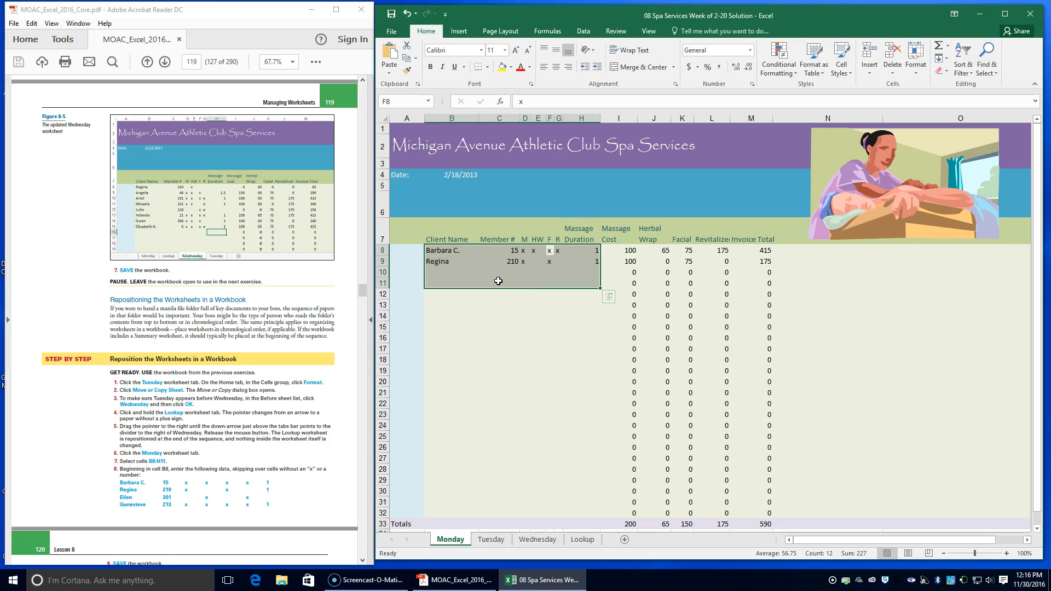
key(Tab)
key(Tab)
key(Tab)
key(Tab)
key(Tab)
key(Tab)
key(Tab)
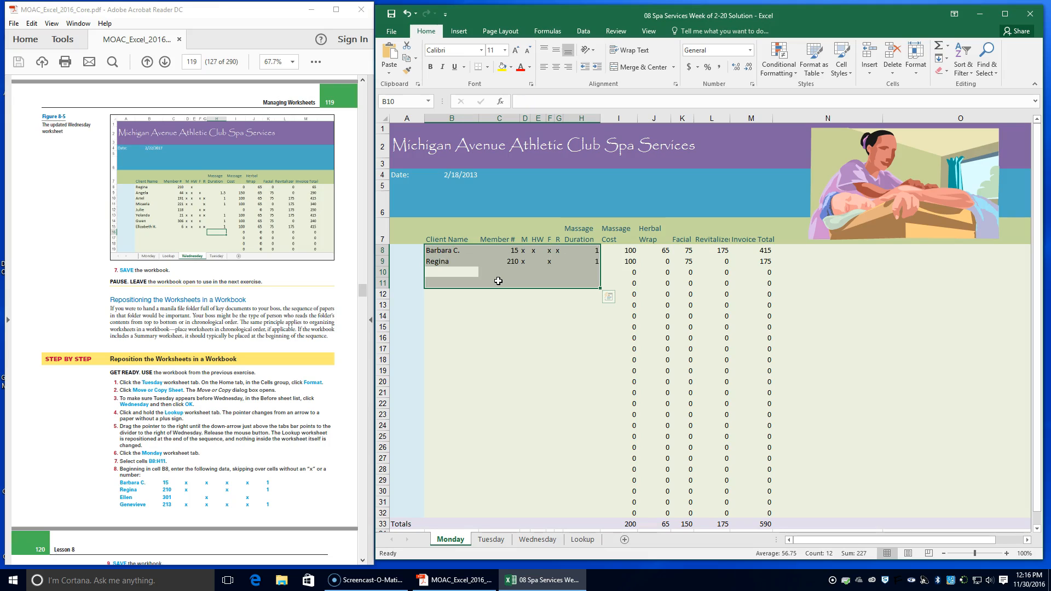
text(El)
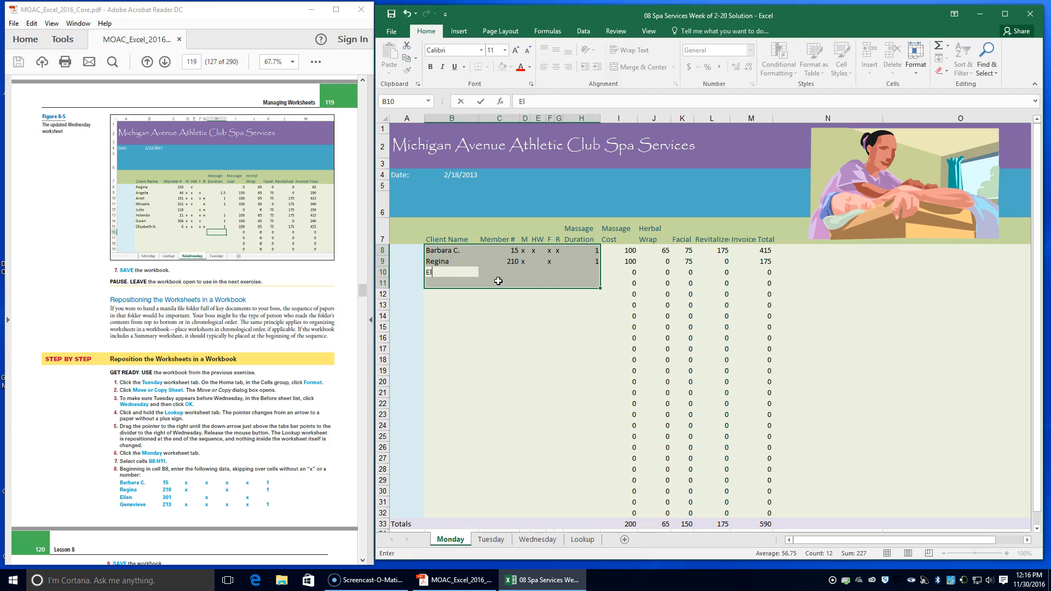
text(len)
key(Tab)
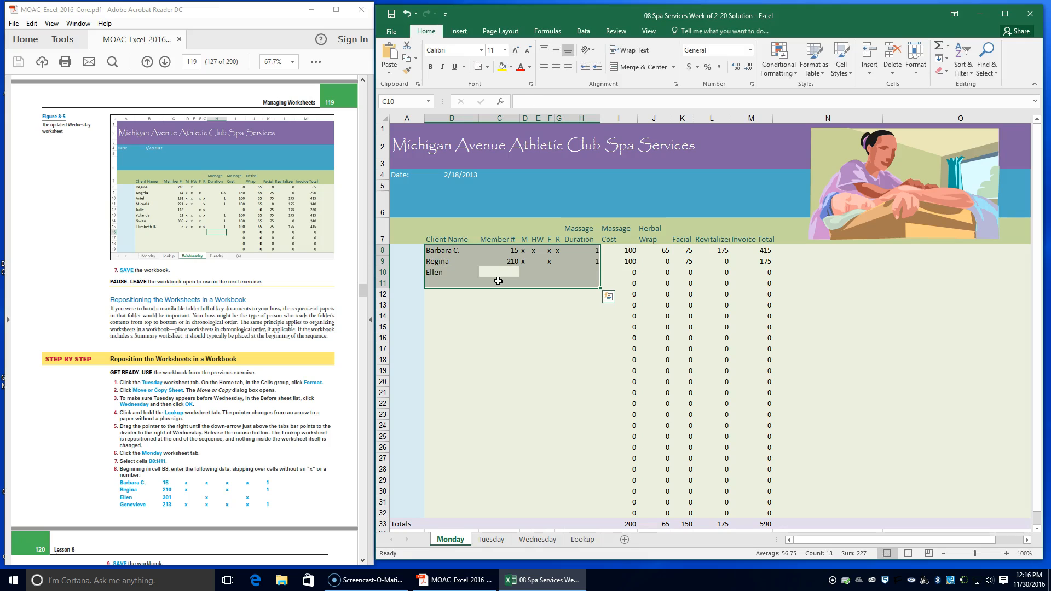
text(30)
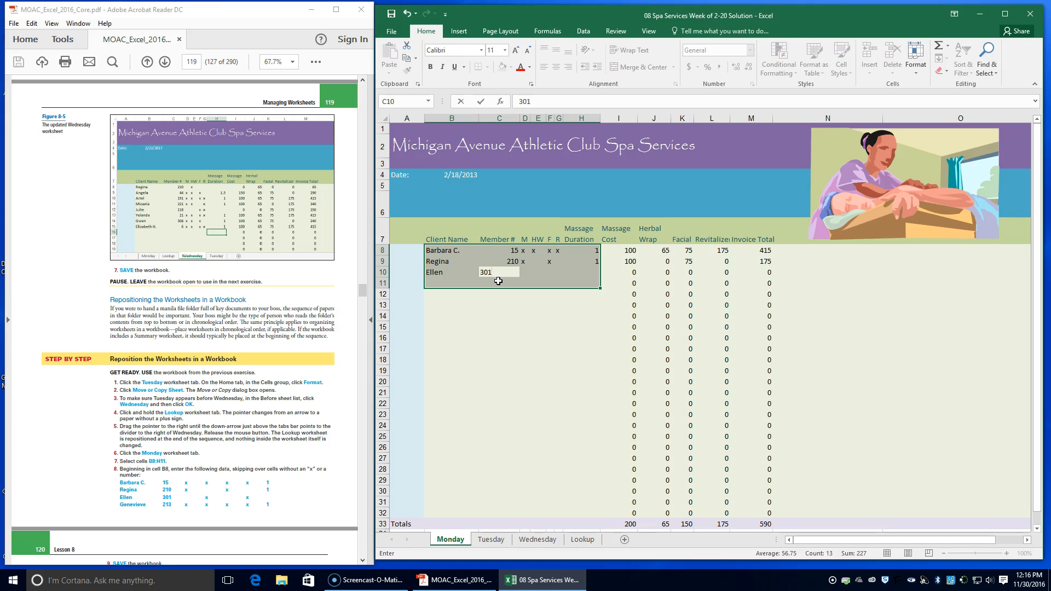
text(1)
- Mark x under HW and R for the client in row 10, leaving M, F and massage duration blank
key(Tab)
key(Tab)
text(x)
key(Tab)
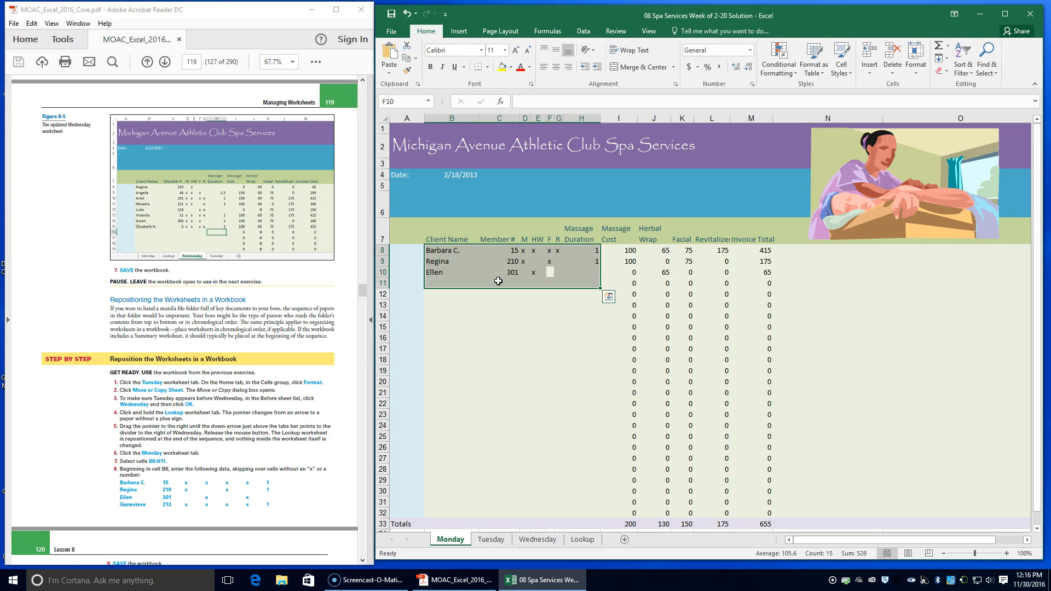
key(Tab)
text(x)
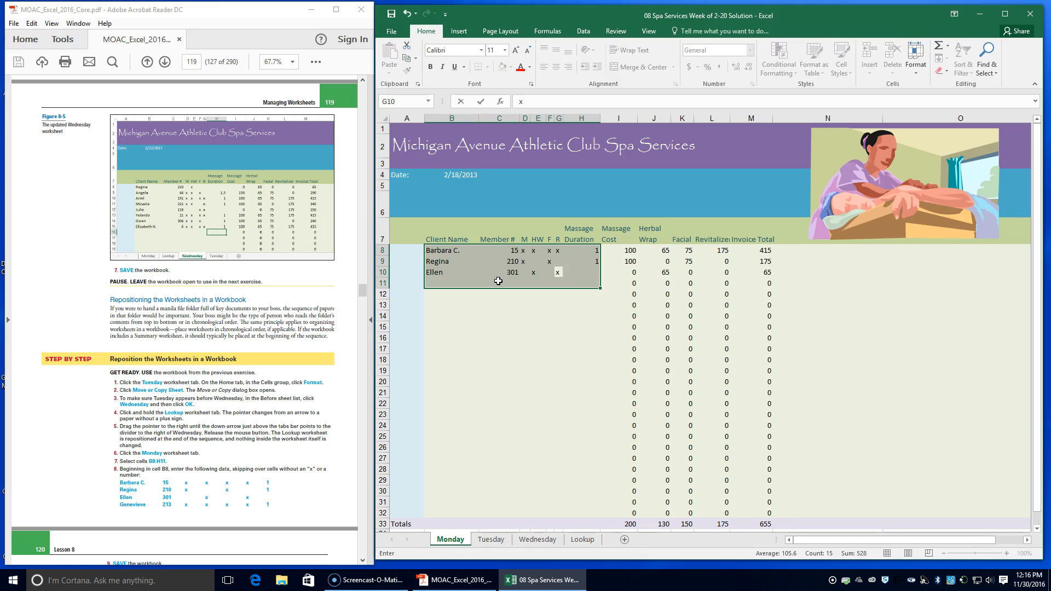
key(Tab)
key(Tab)
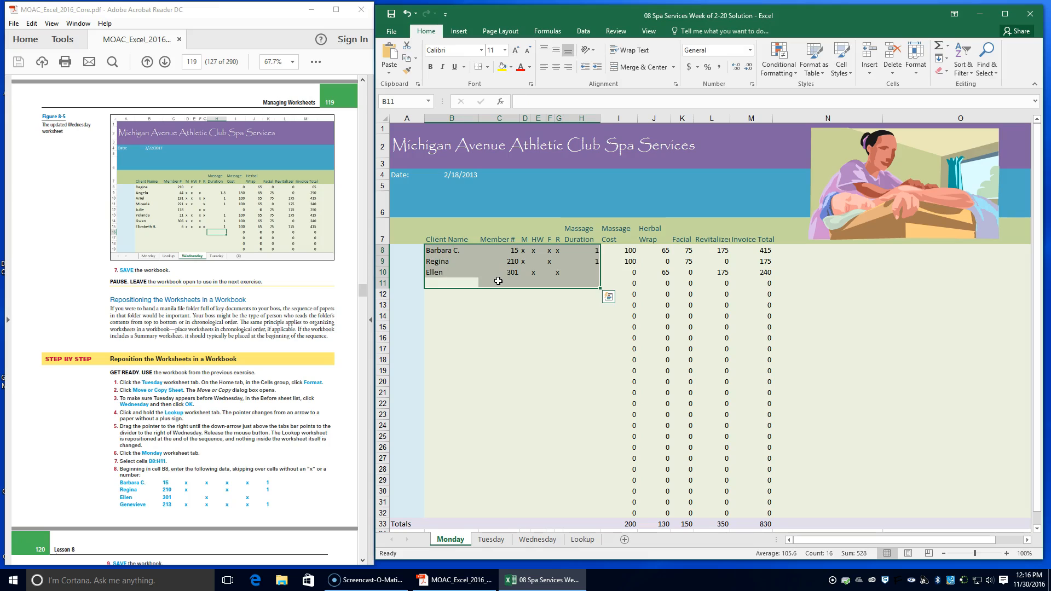
- Enter the fourth listed Monday client's name and member number in row 11
text(Genevi)
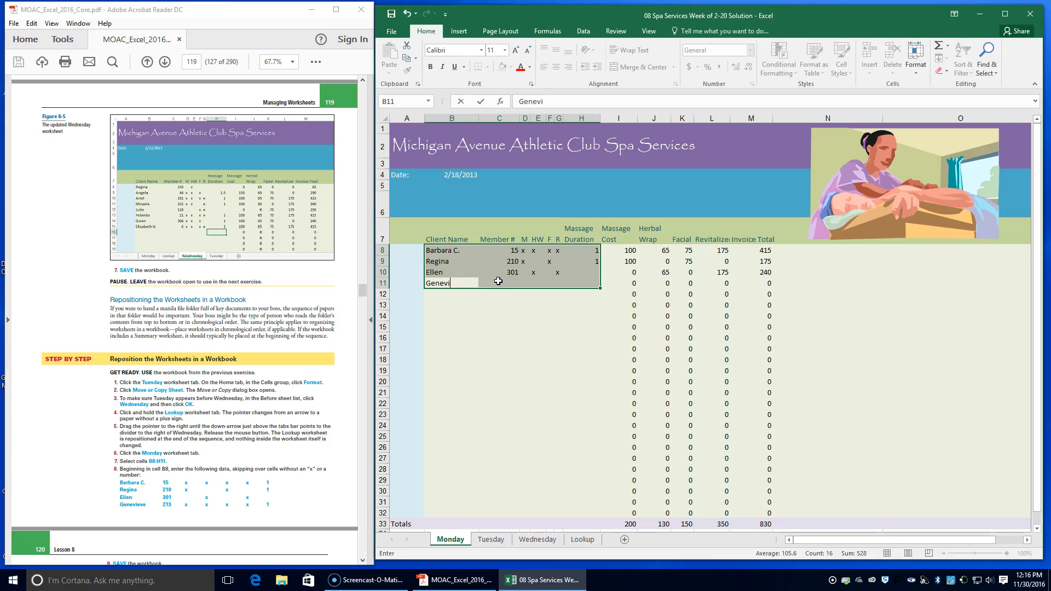
text(eve)
key(Tab)
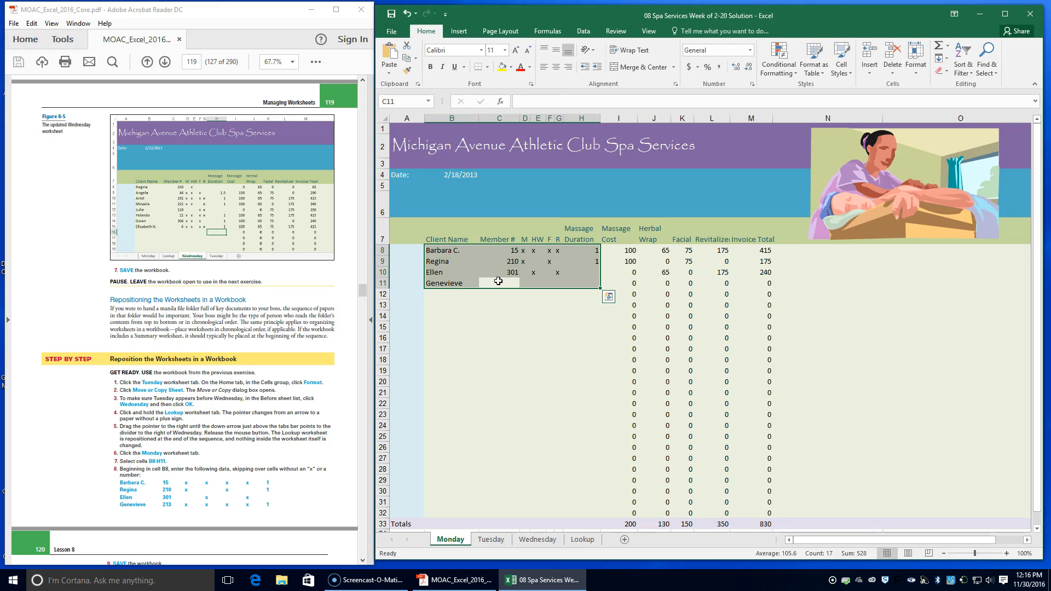
text(213)
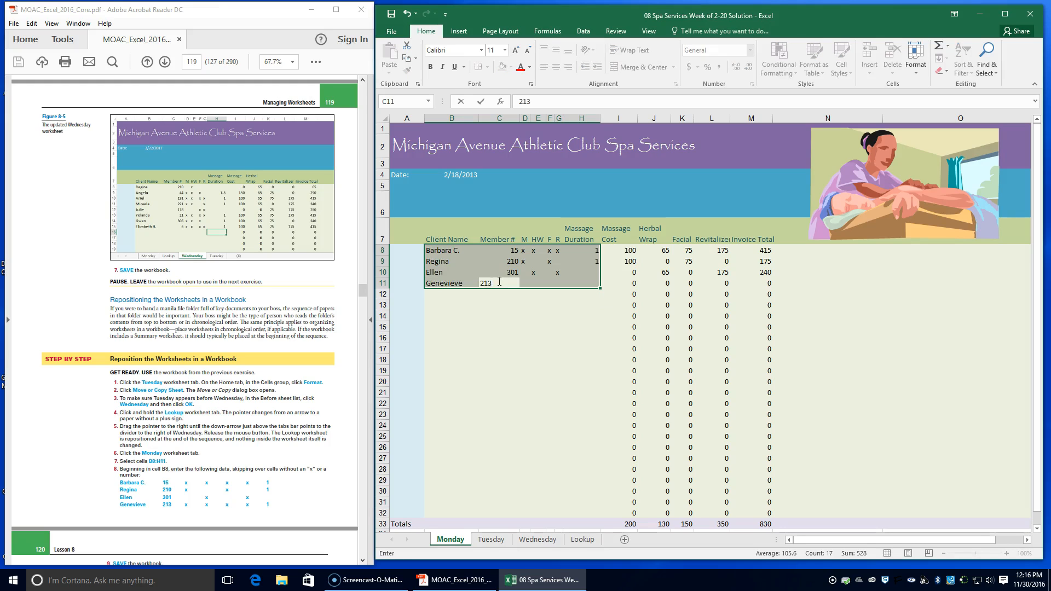
- Mark x under M, HW, F and R in row 11 with massage duration 1, and save the workbook
key(Tab)
text(x)
key(Tab)
text(x)
key(Tab)
text(x)
key(Tab)
text(x)
key(Tab)
text(1)
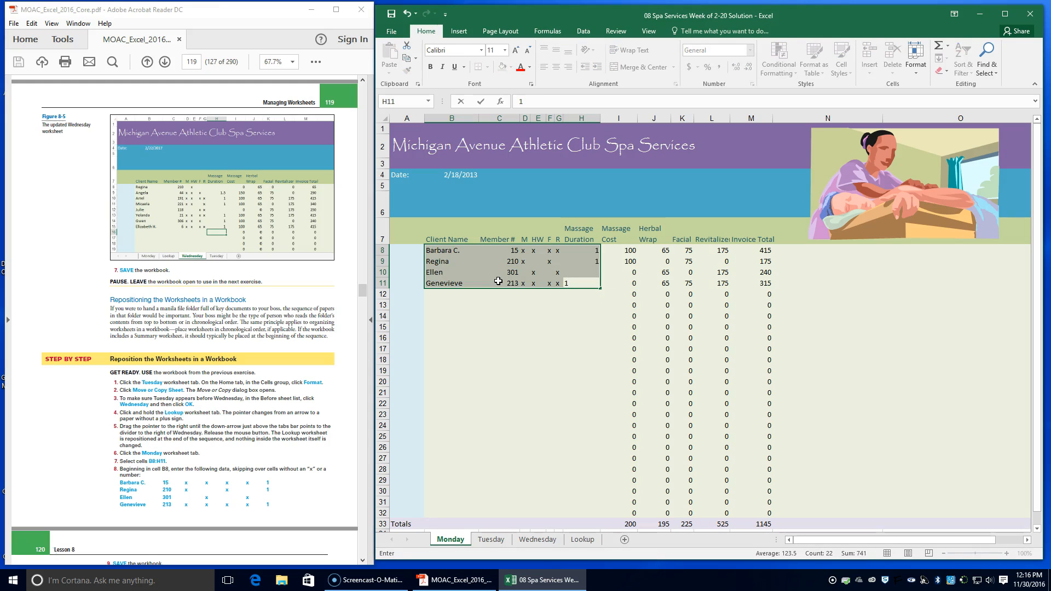
click(388, 14)
- Set the Monday worksheet's tab color to the standard Red, following the tab color exercise
scroll(172, 344, down, 2)
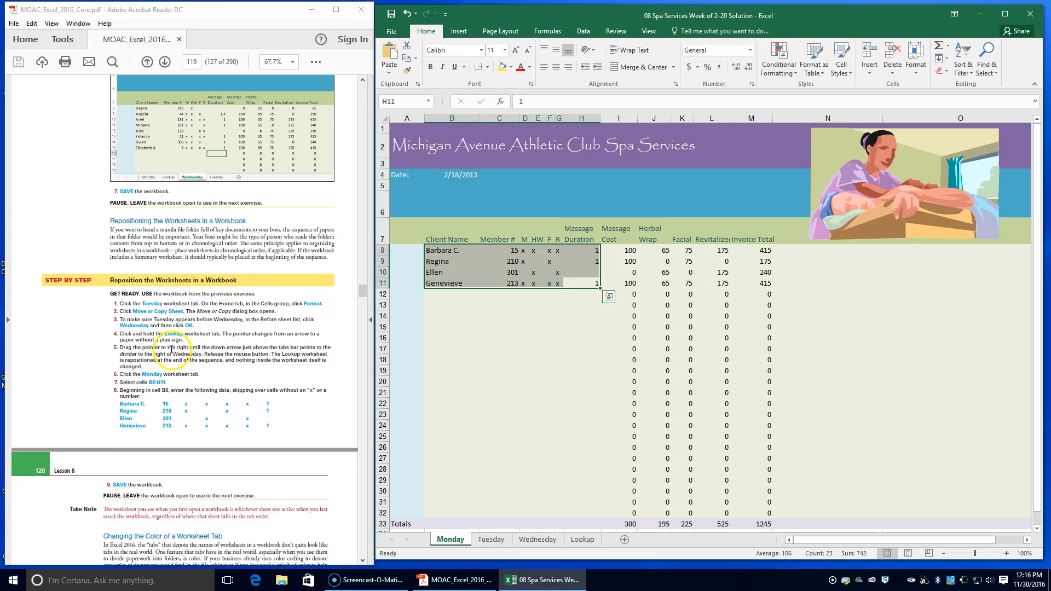
scroll(172, 343, down, 2)
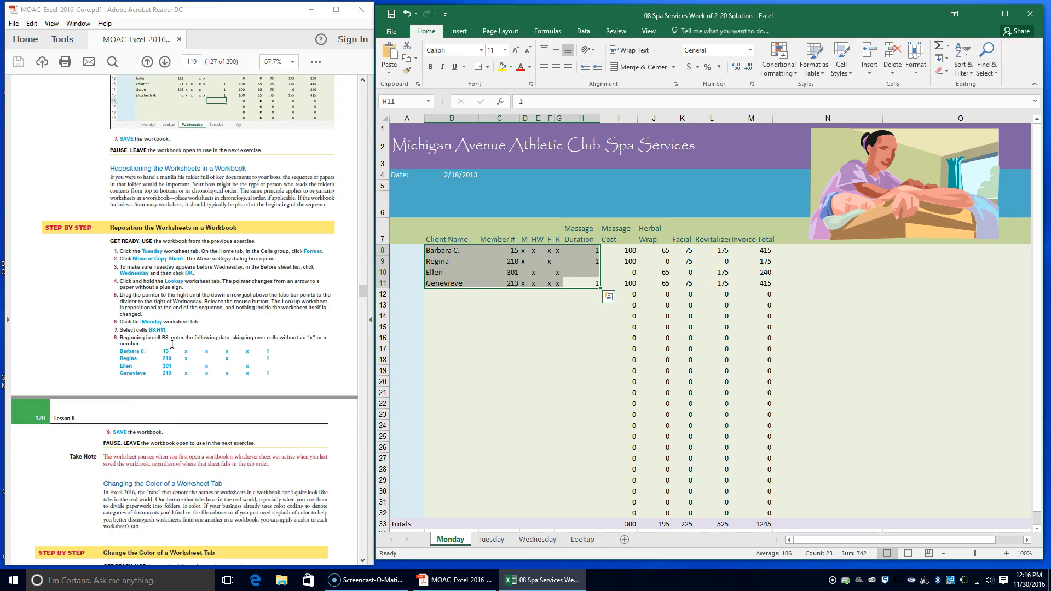
click(165, 344)
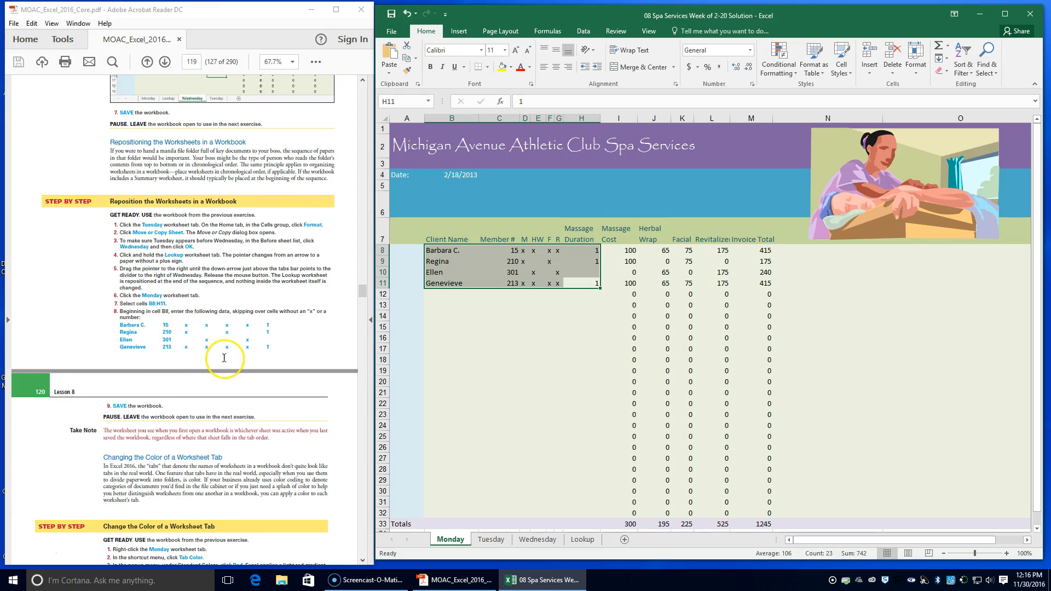
scroll(224, 361, down, 2)
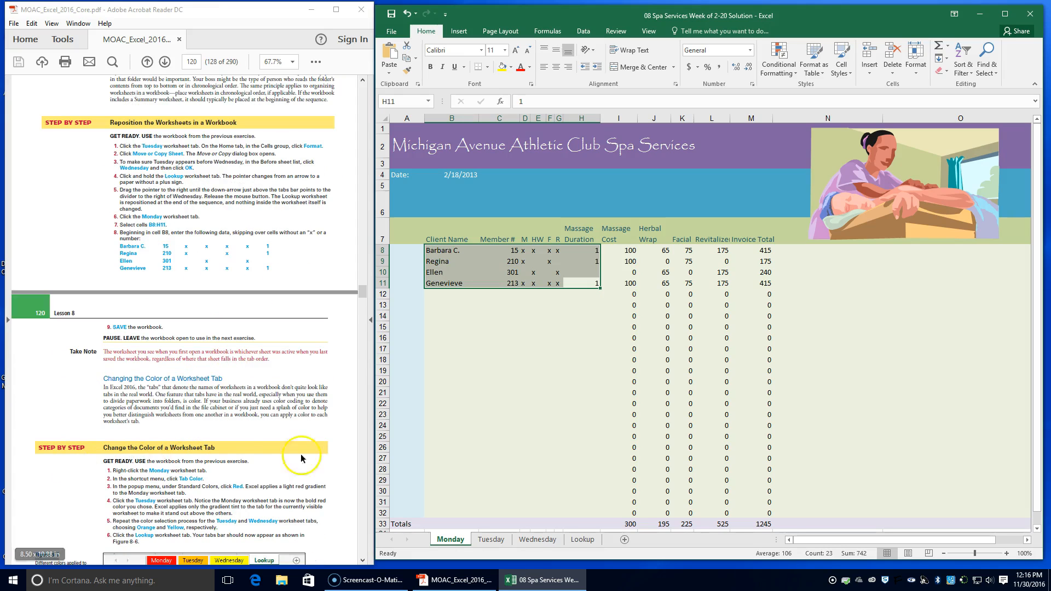
right_click(443, 540)
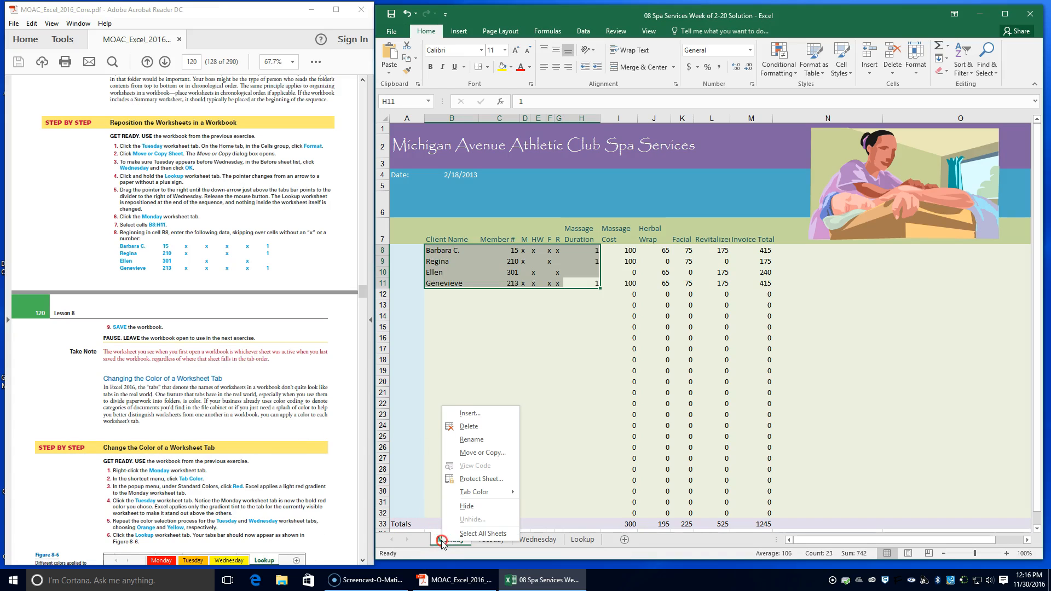
click(478, 493)
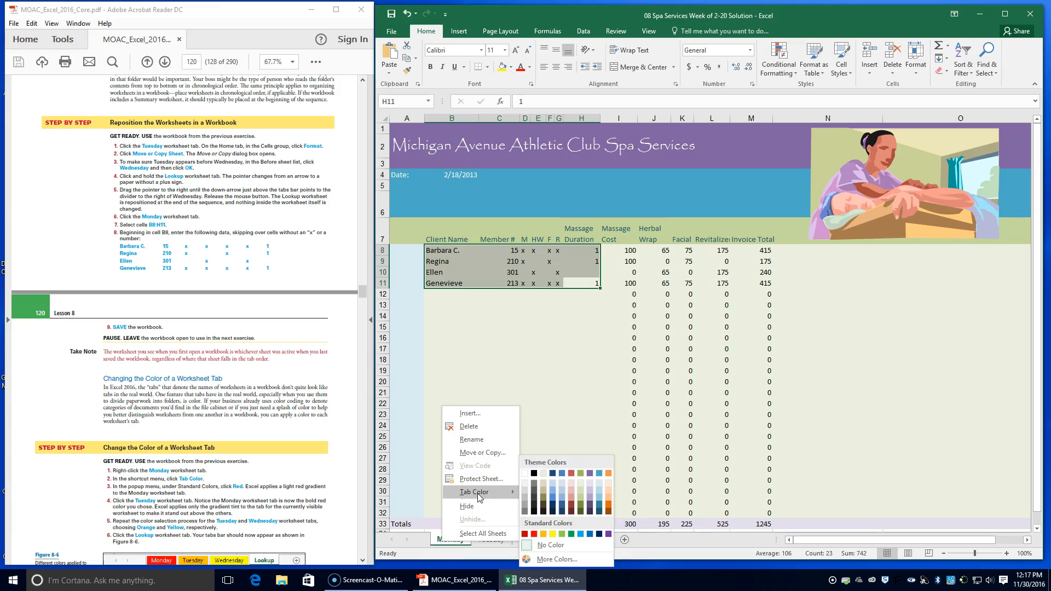
click(534, 535)
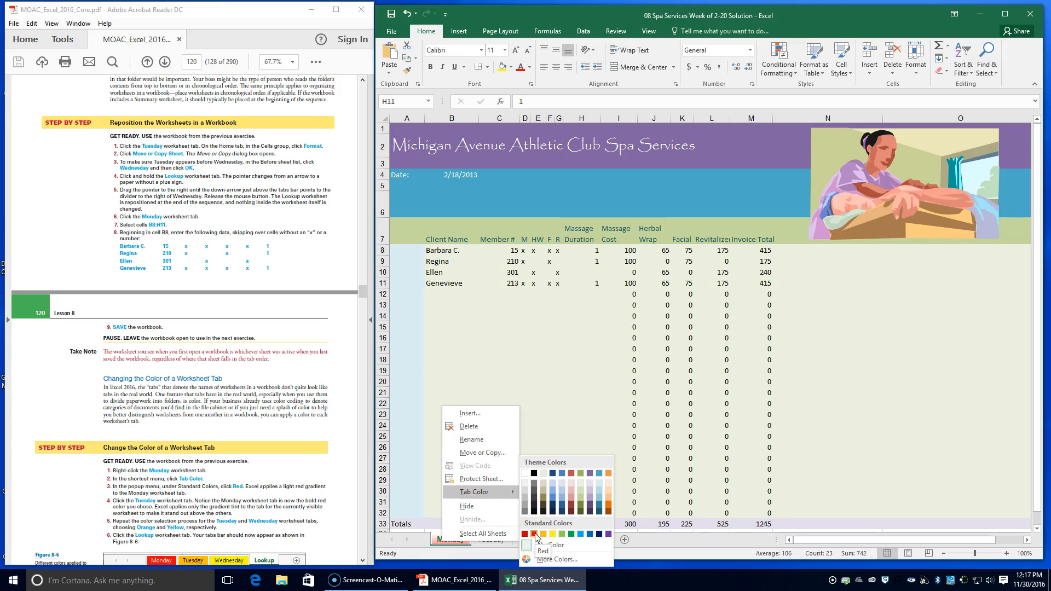
- Switch to the Tuesday worksheet and set its tab color to the standard Orange
scroll(290, 460, down, 2)
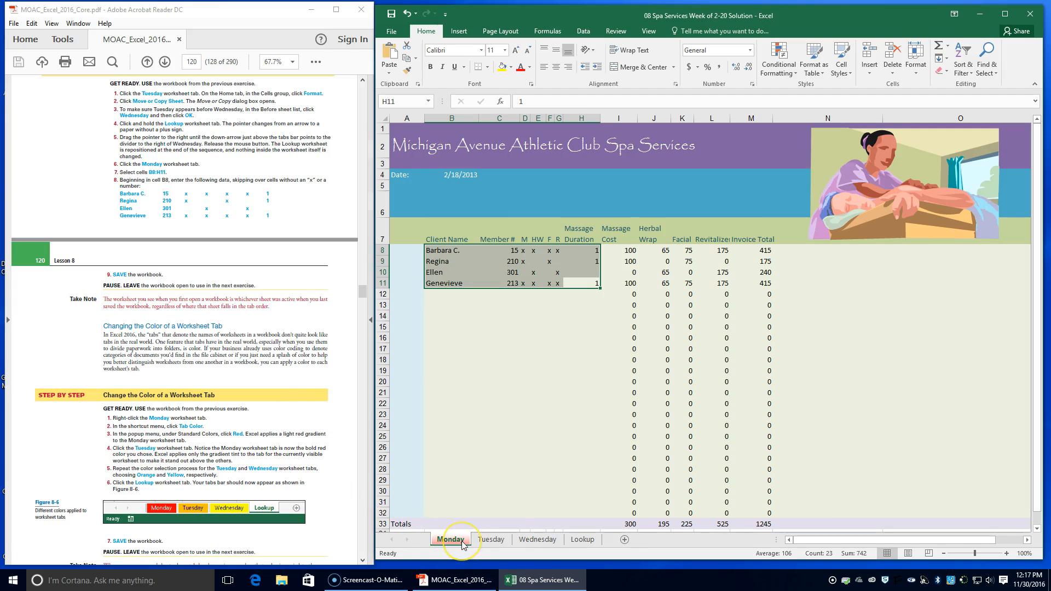
click(491, 540)
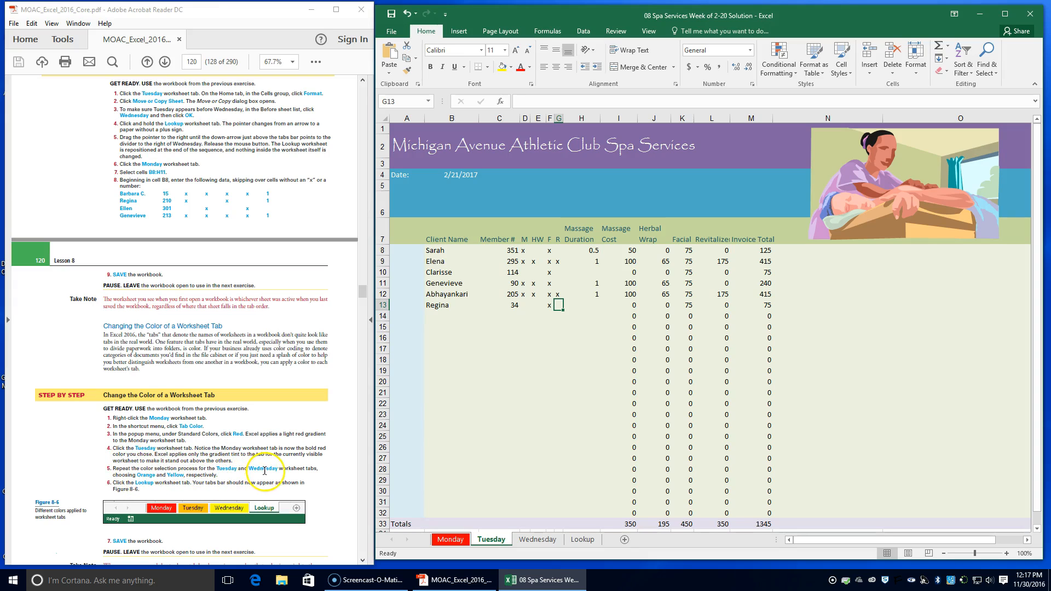
right_click(489, 540)
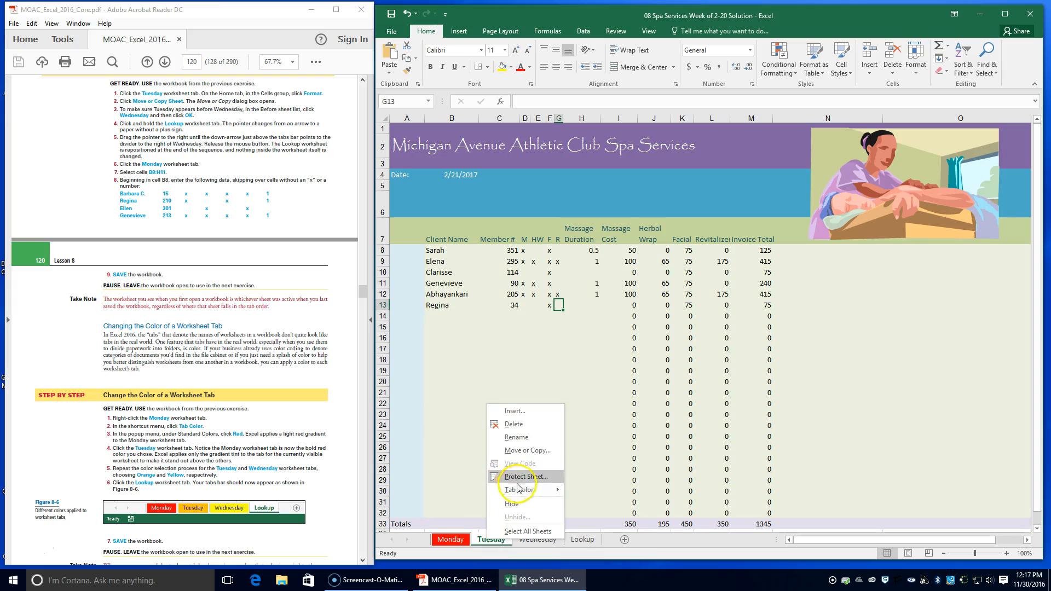
mouse_move(518, 490)
click(591, 536)
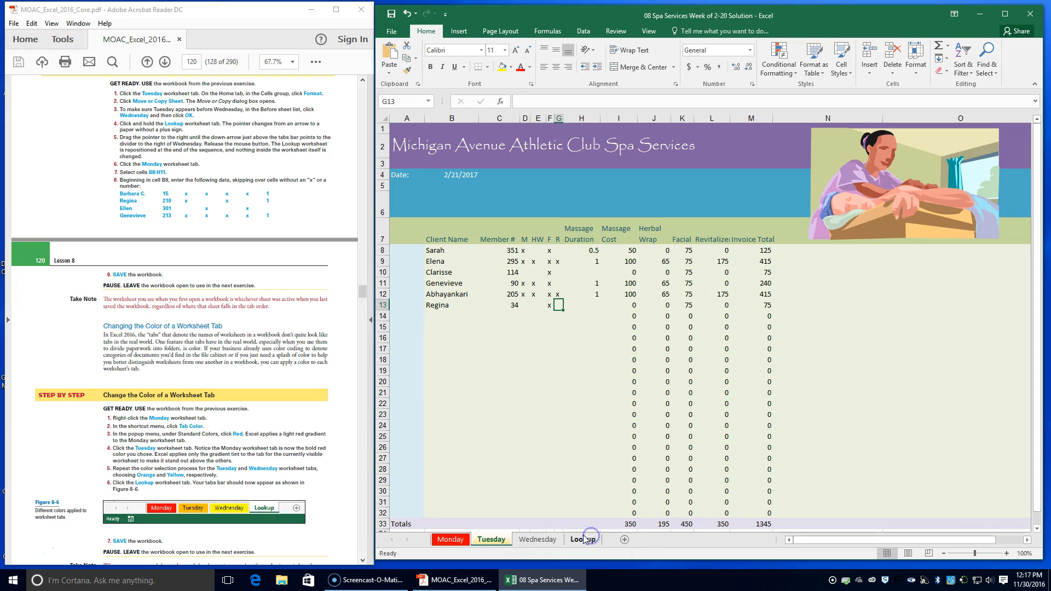
- Switch to the Wednesday worksheet and set its tab color to the standard Yellow
click(550, 541)
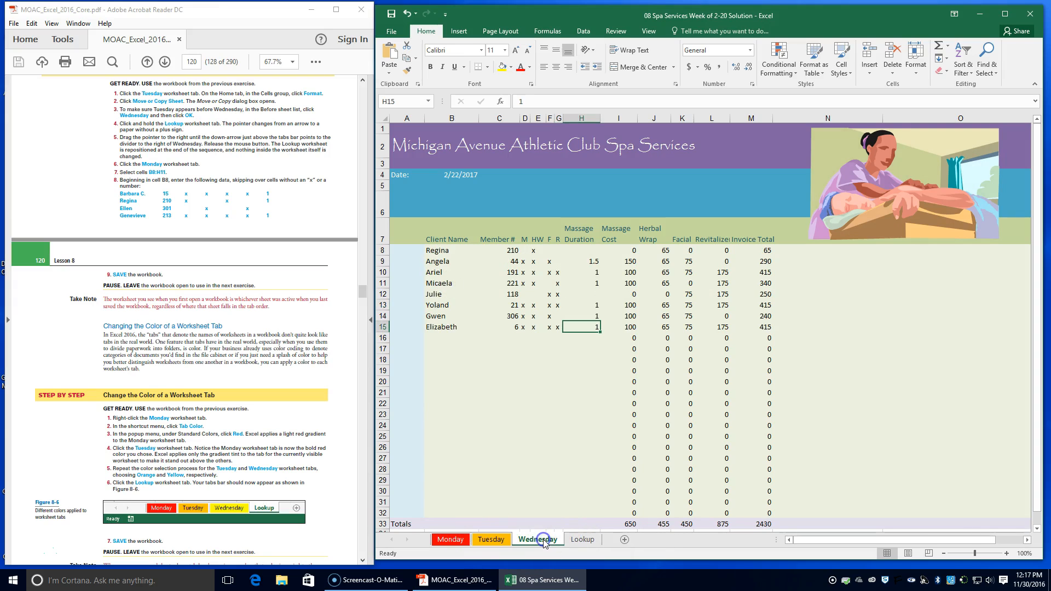
right_click(544, 541)
mouse_move(557, 496)
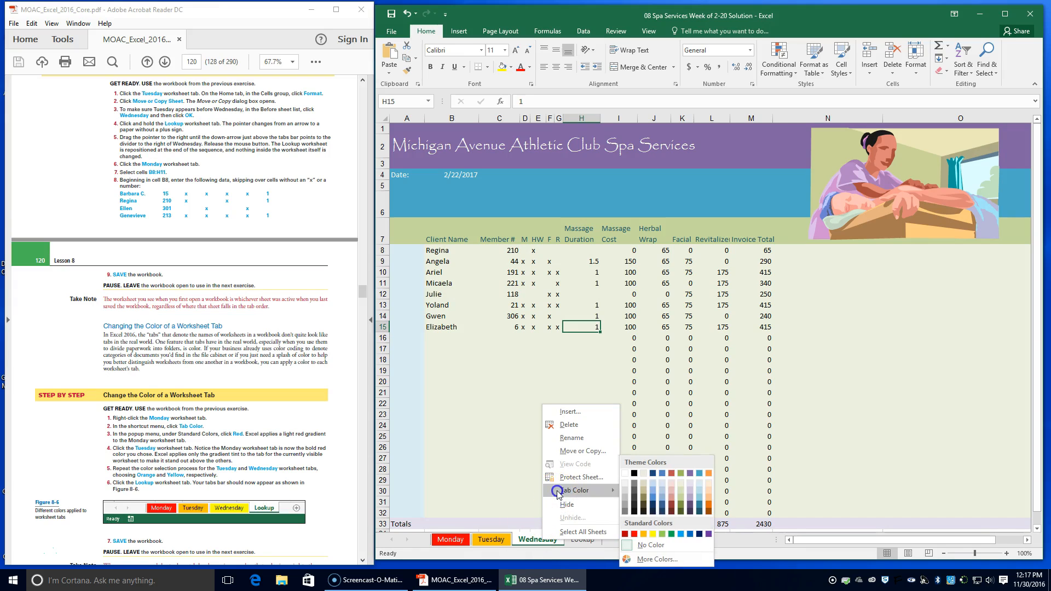
click(653, 536)
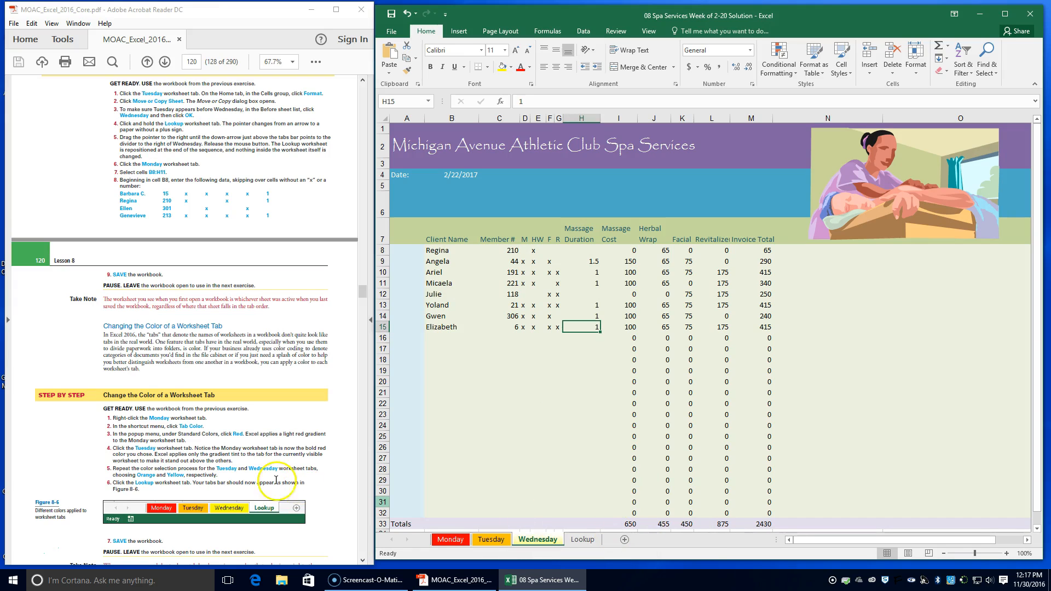
scroll(175, 460, down, 2)
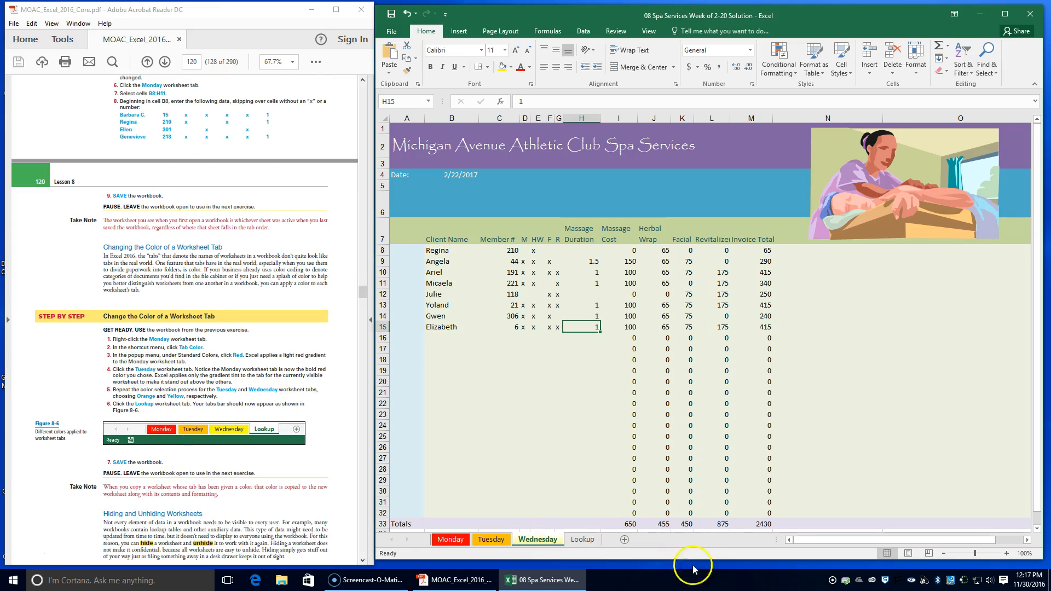
- Switch to the Lookup worksheet and save the workbook with the newly colored tabs
click(581, 539)
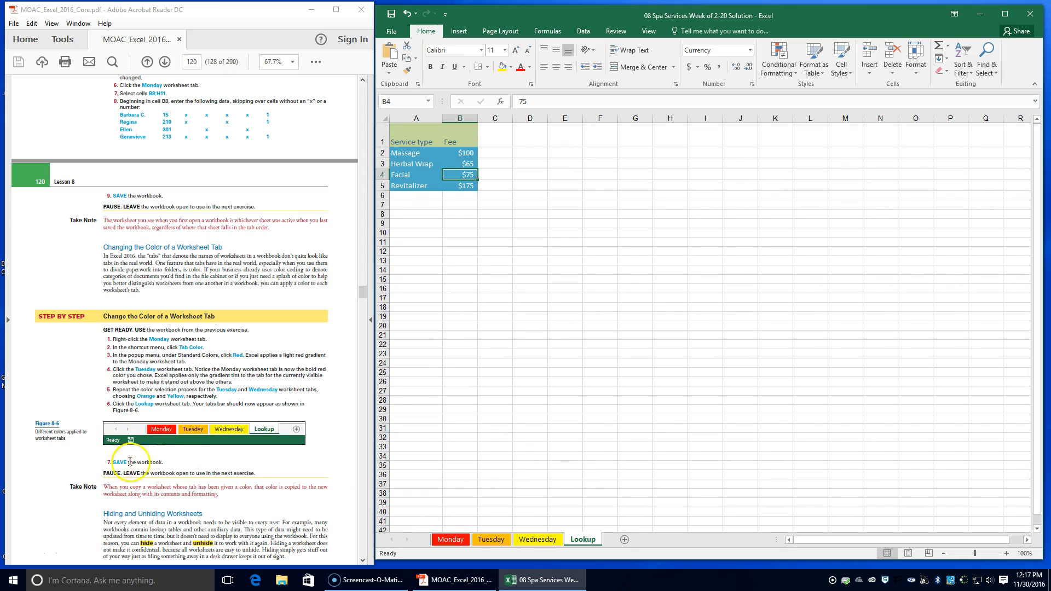
click(388, 15)
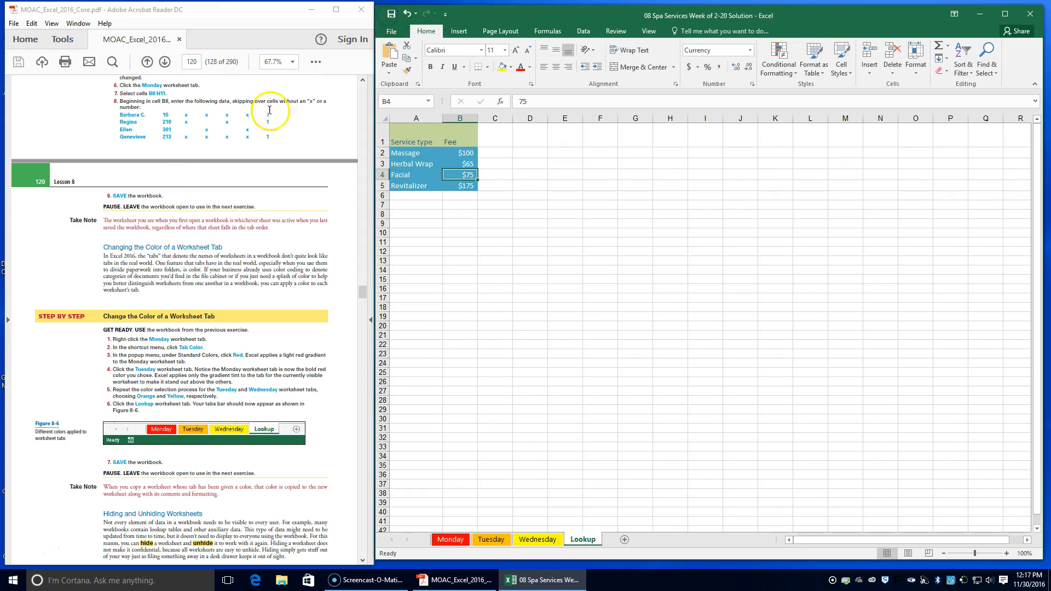
- Hide the Lookup worksheet with the Hide Sheet command, following the Hide and Unhide a Worksheet exercise
scroll(154, 376, down, 3)
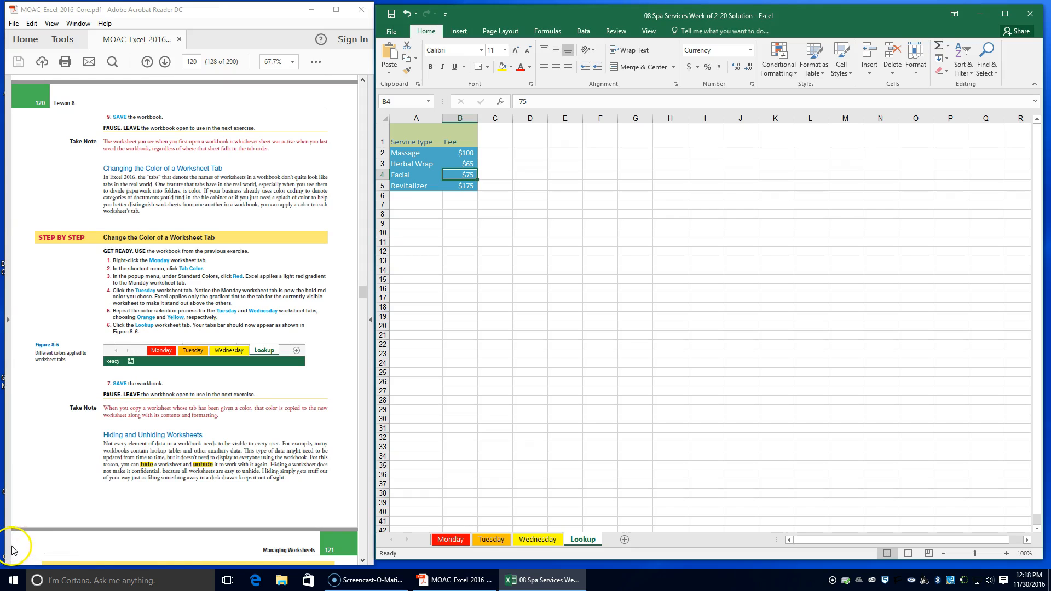
scroll(65, 528, down, 5)
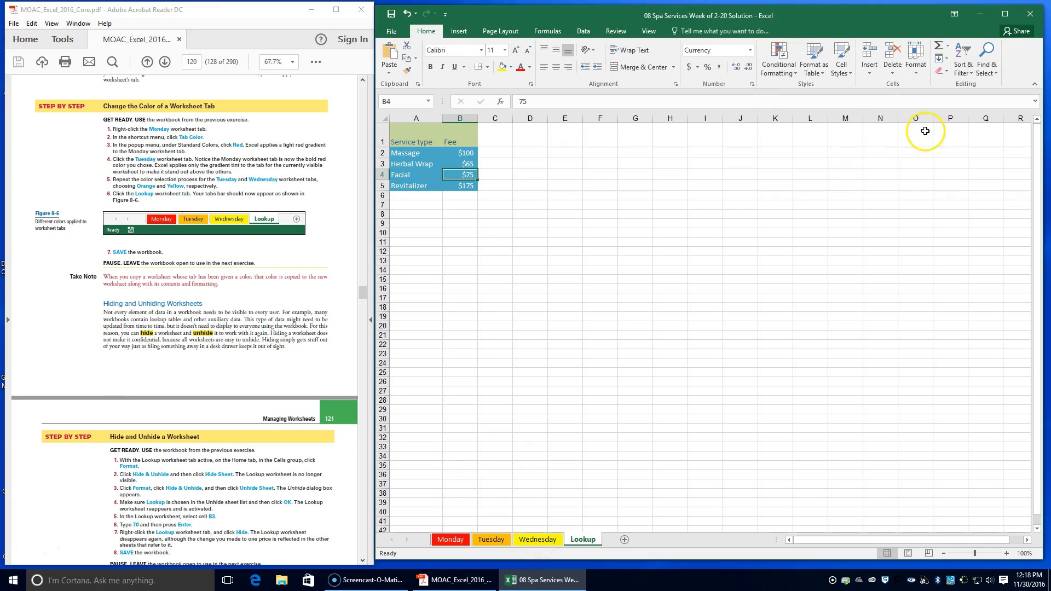
click(914, 71)
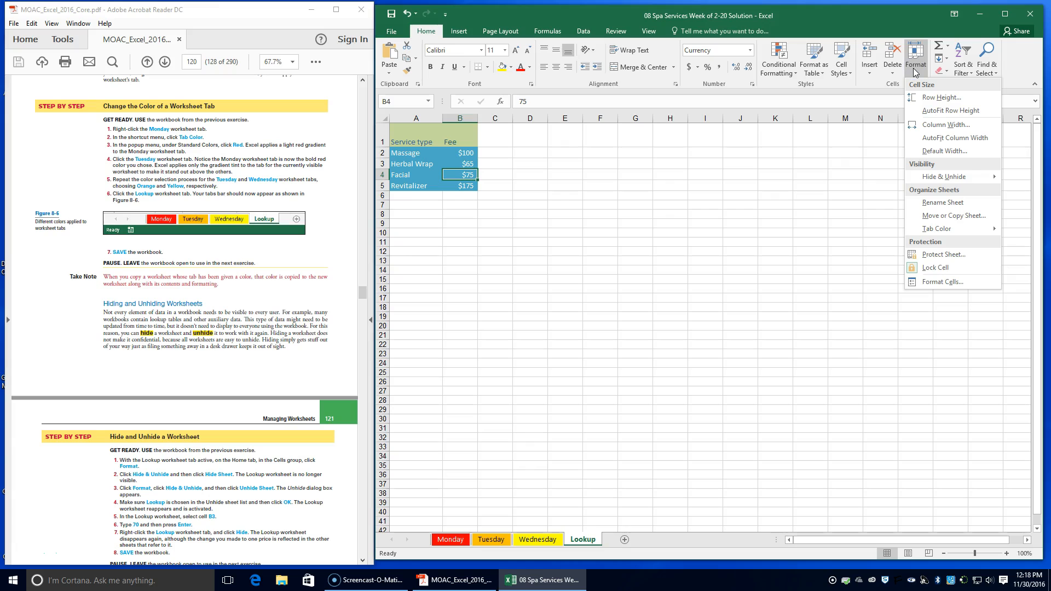
mouse_move(926, 180)
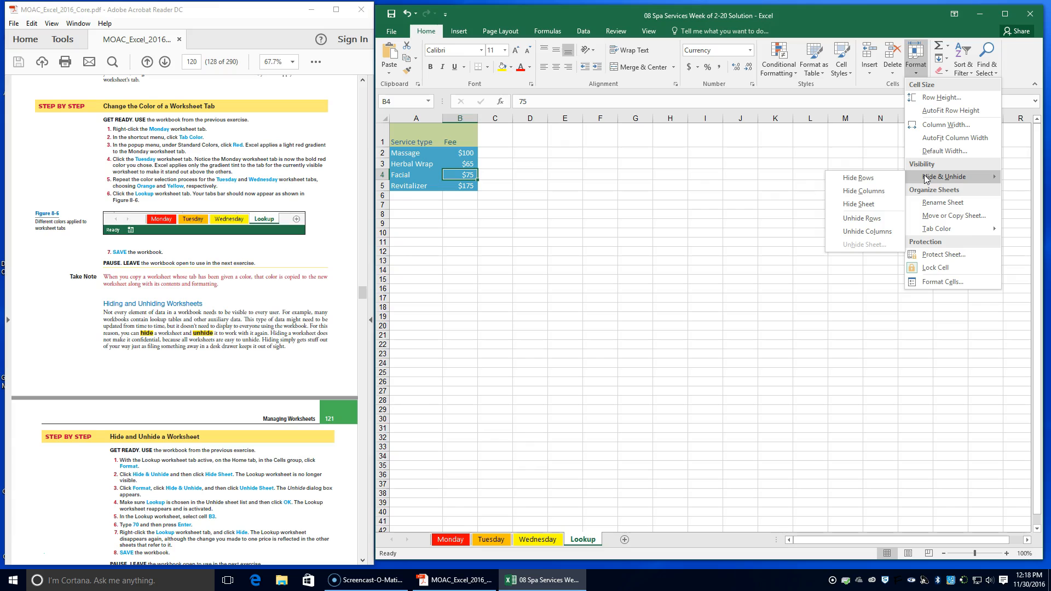
click(873, 211)
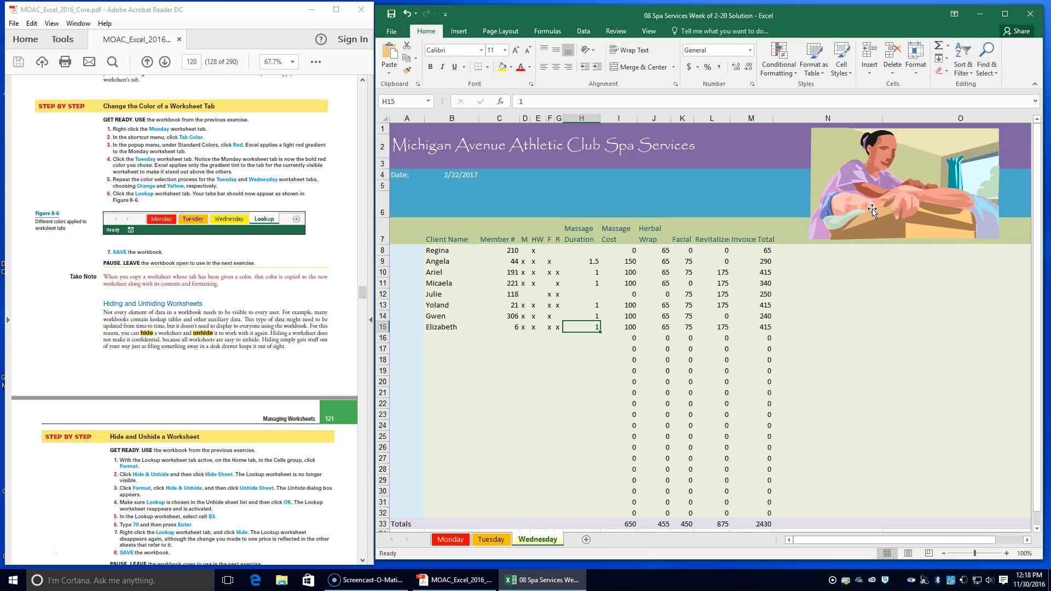
click(876, 204)
click(832, 198)
- Unhide the Lookup worksheet using the Unhide Sheet command
click(916, 59)
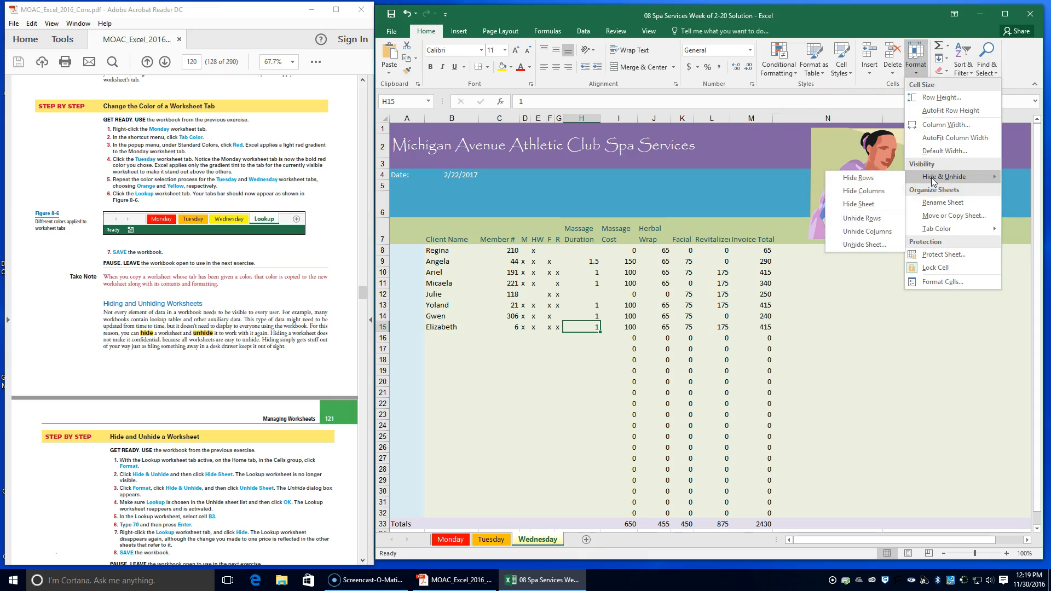
click(865, 247)
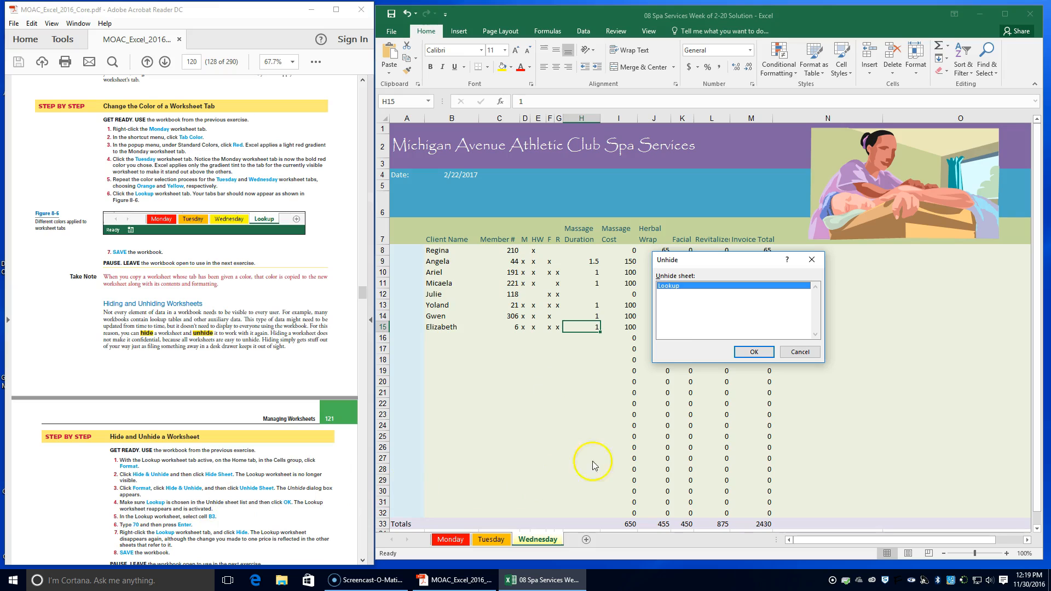
click(754, 352)
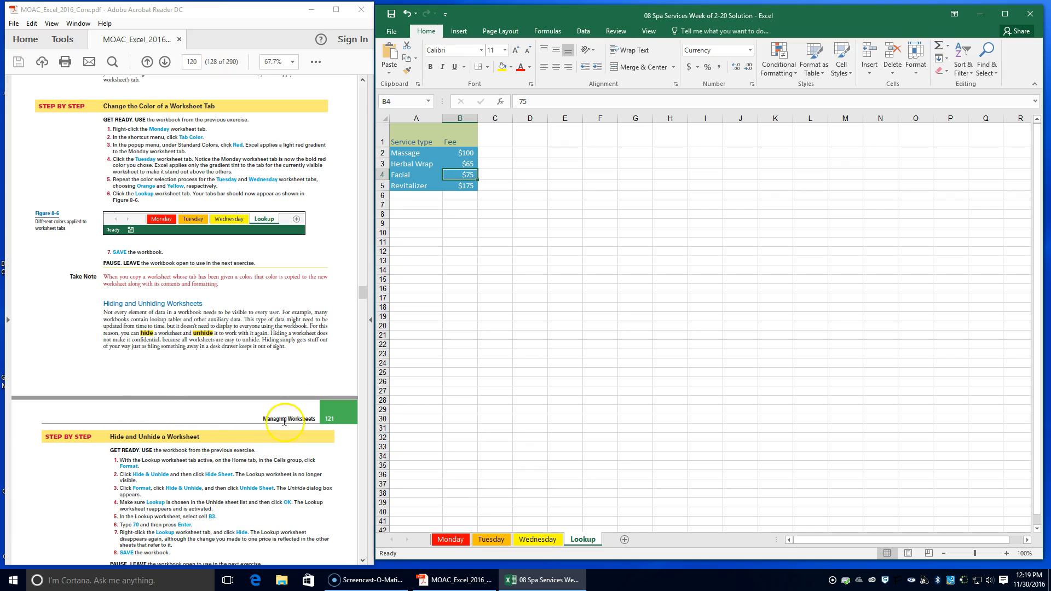
- Set the Herbal Wrap fee in cell B3 to 70 and hide the Lookup worksheet
click(463, 164)
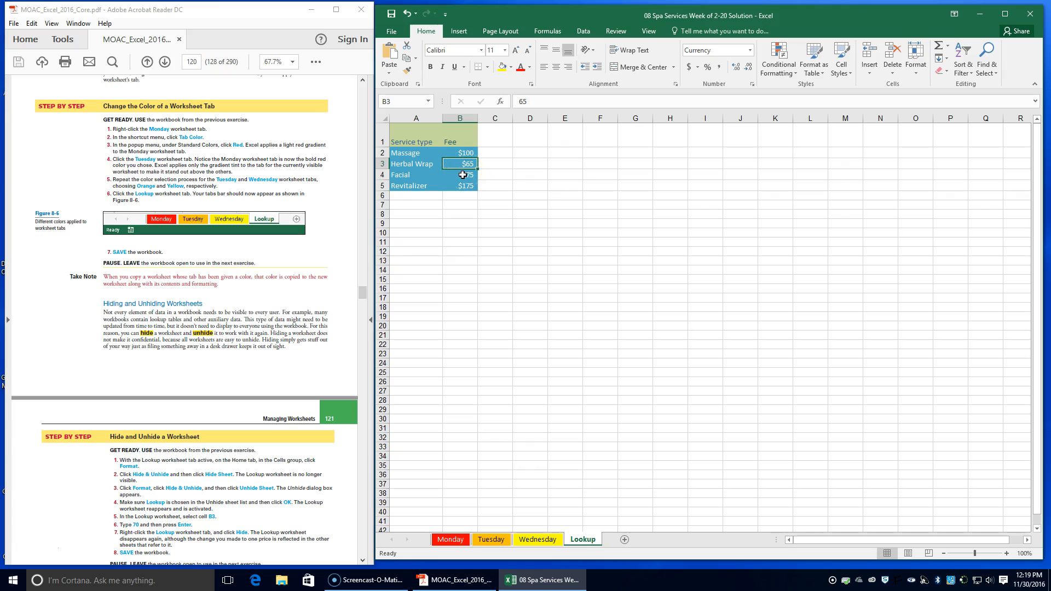
text(70)
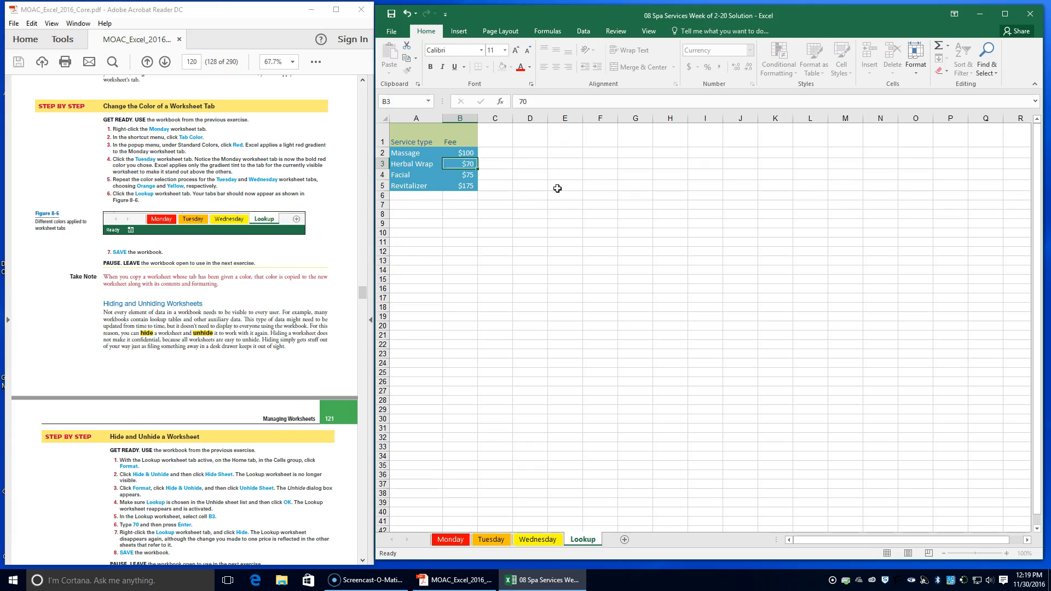
key(Return)
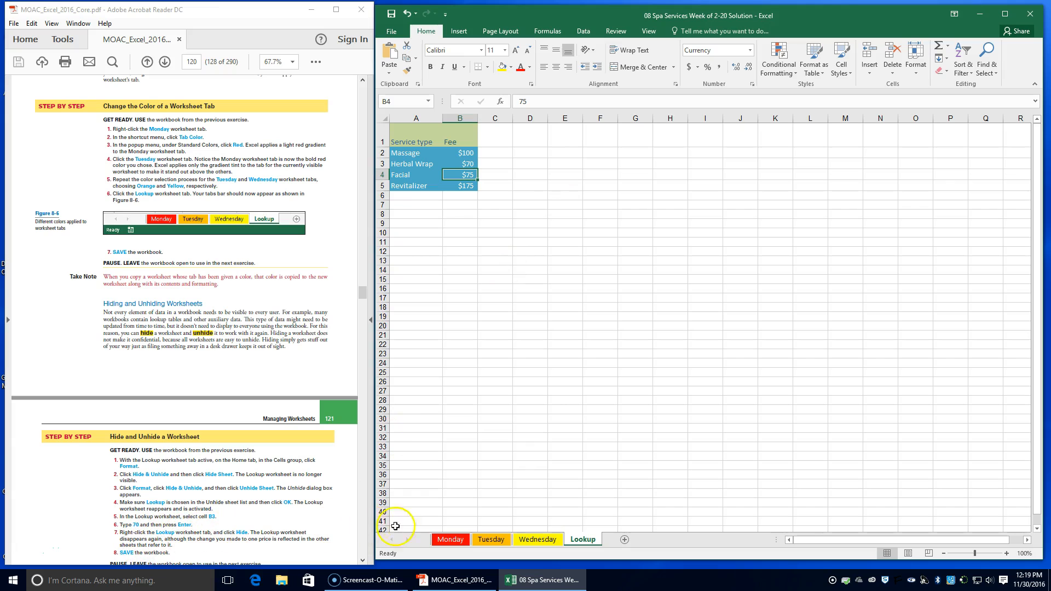
right_click(582, 539)
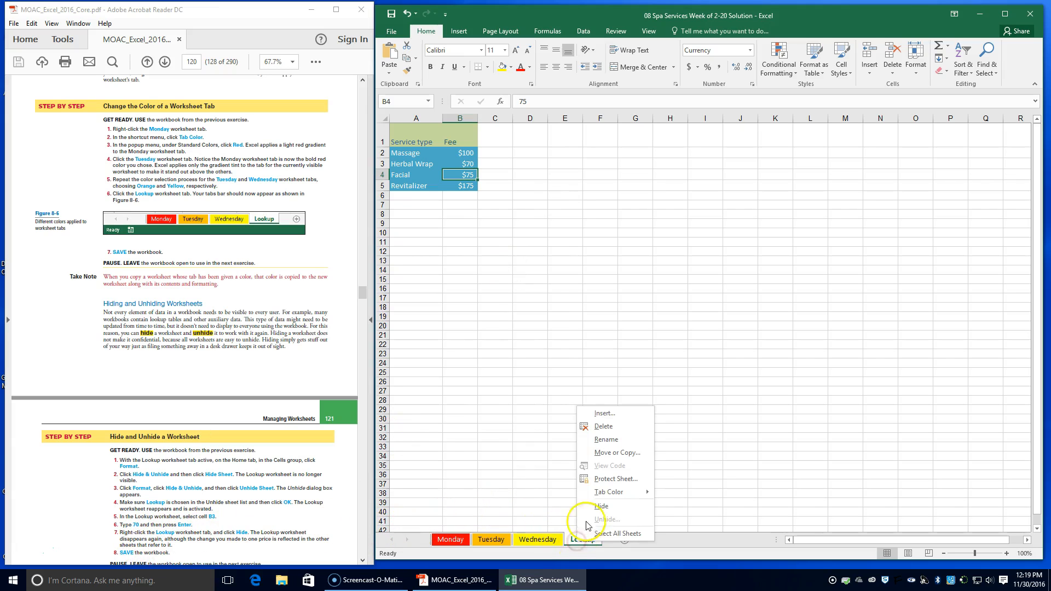
click(601, 505)
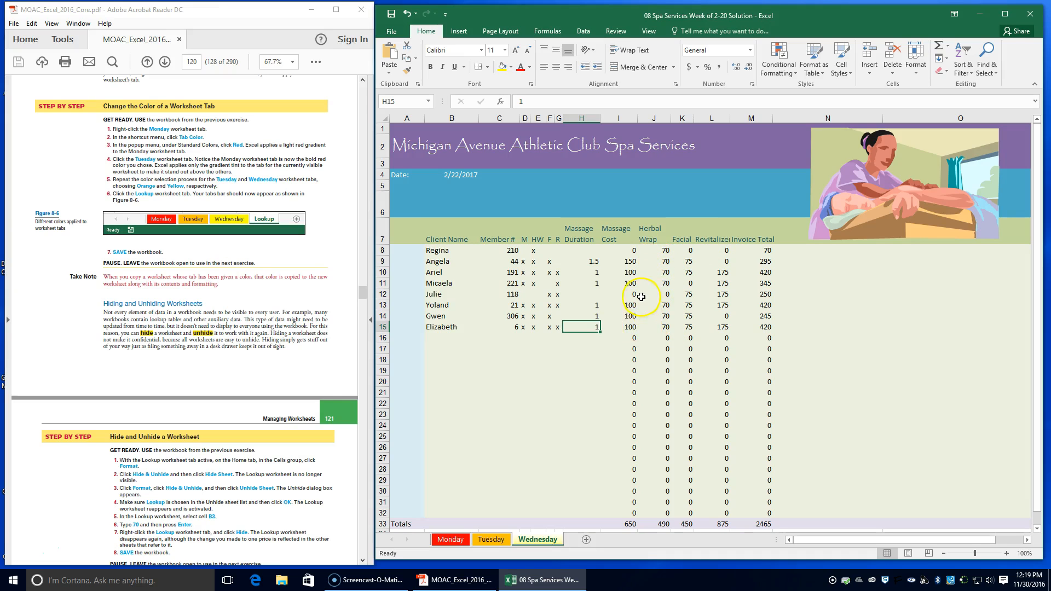
- Check the Herbal Wrap costs on the daily worksheets and inspect the formulas in K8 and J8 of Monday
scroll(642, 299, down, 1)
scroll(651, 282, up, 1)
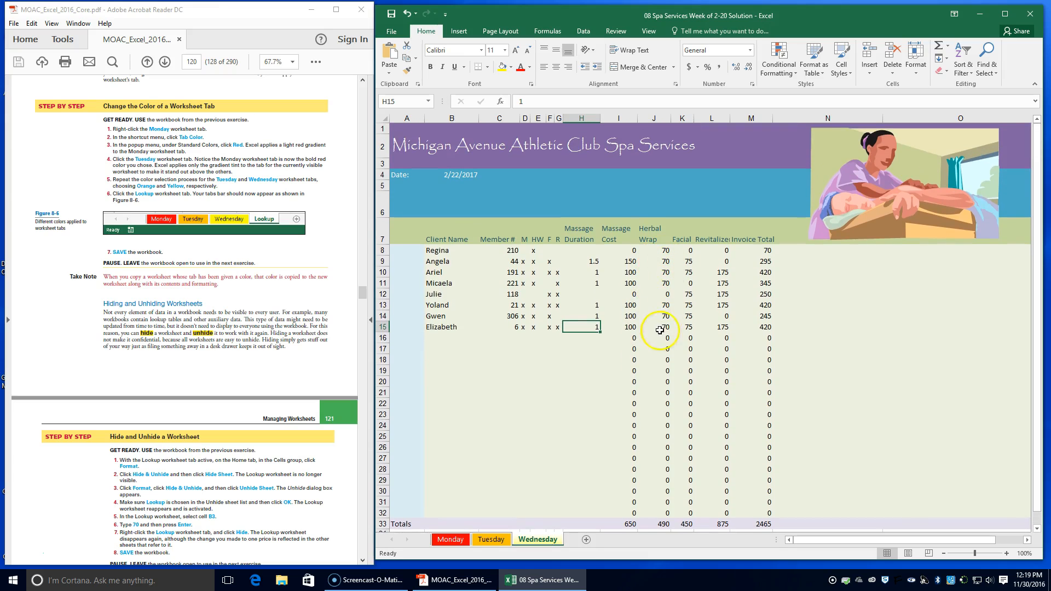
click(484, 539)
click(433, 540)
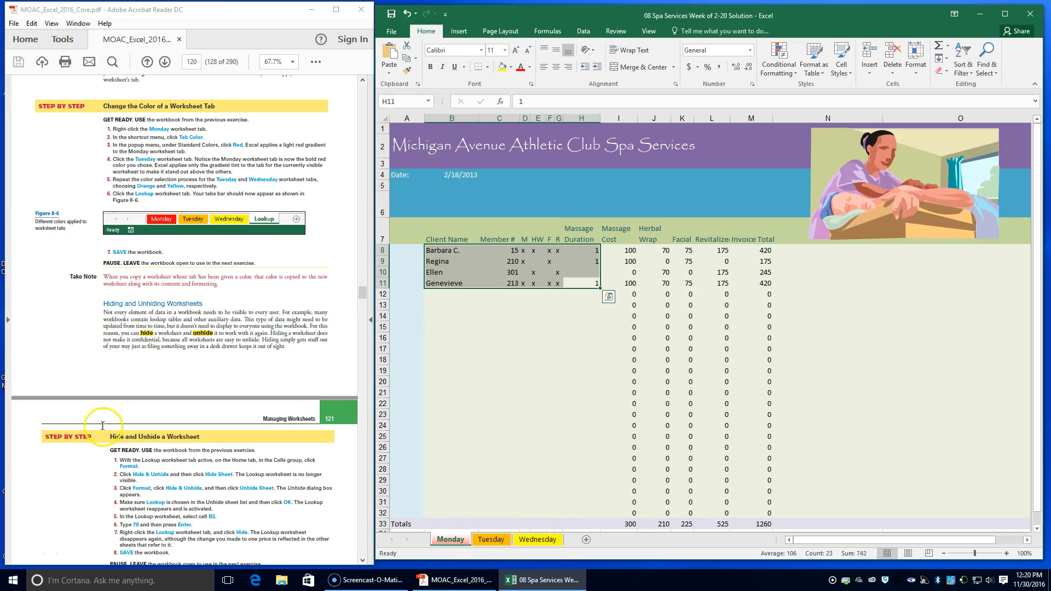
click(674, 251)
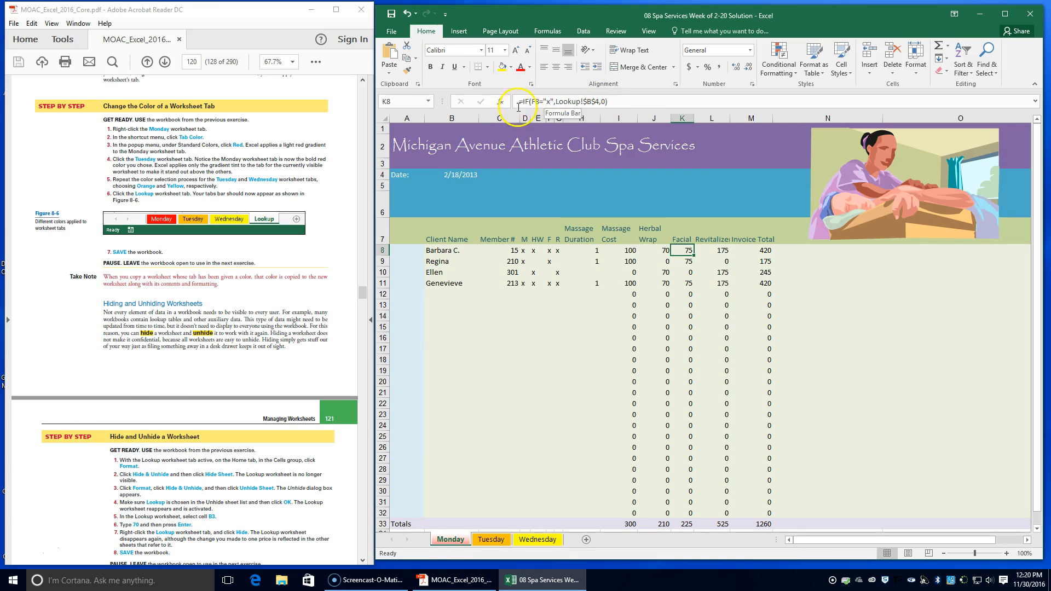
click(659, 250)
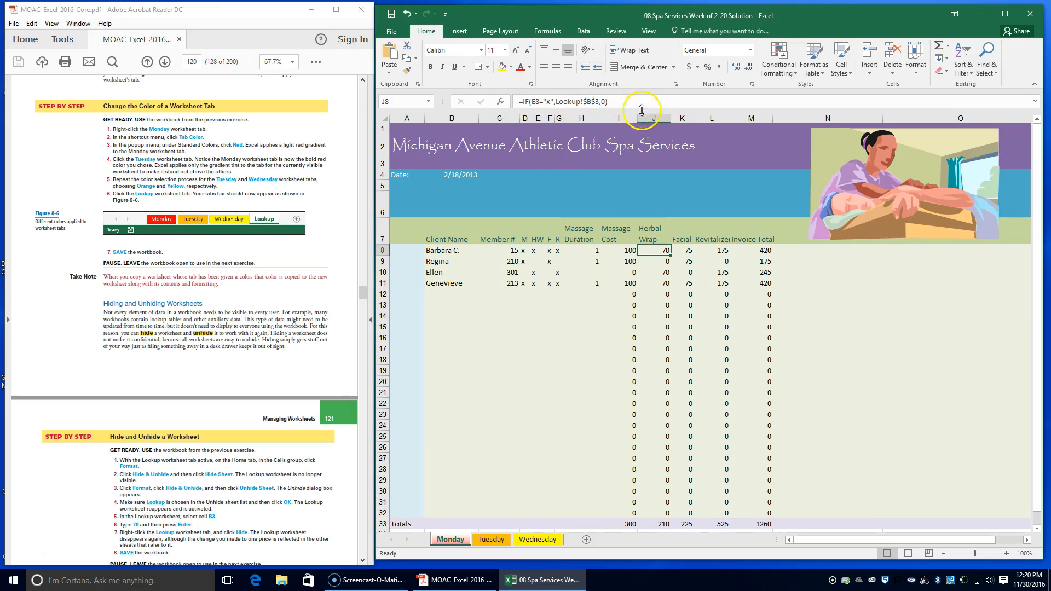
- Insert a new blank worksheet before the Wednesday worksheet, following the Insert a New Worksheet exercise
scroll(198, 402, down, 2)
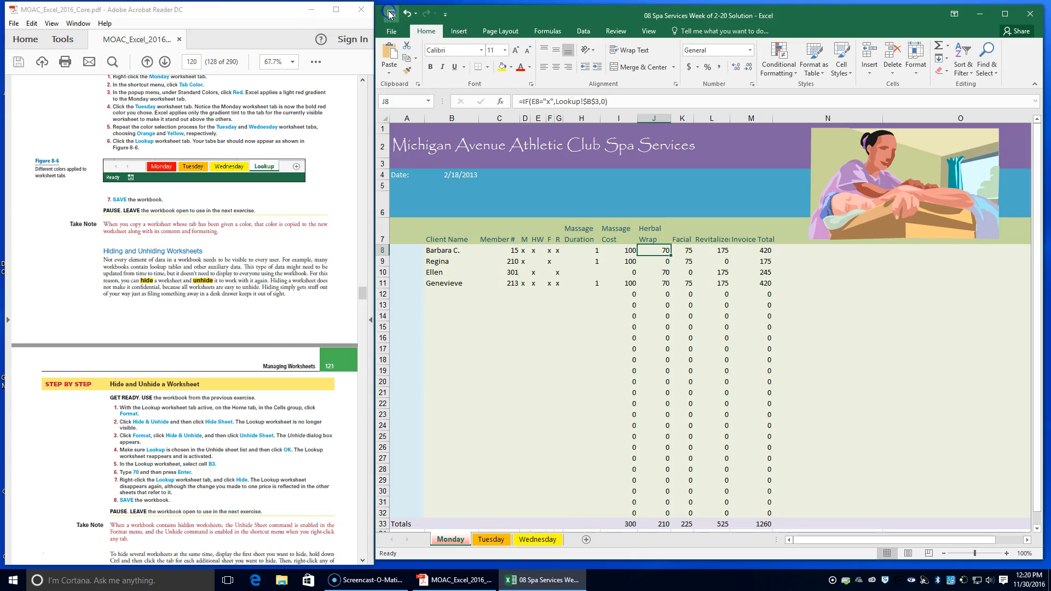
scroll(132, 405, down, 2)
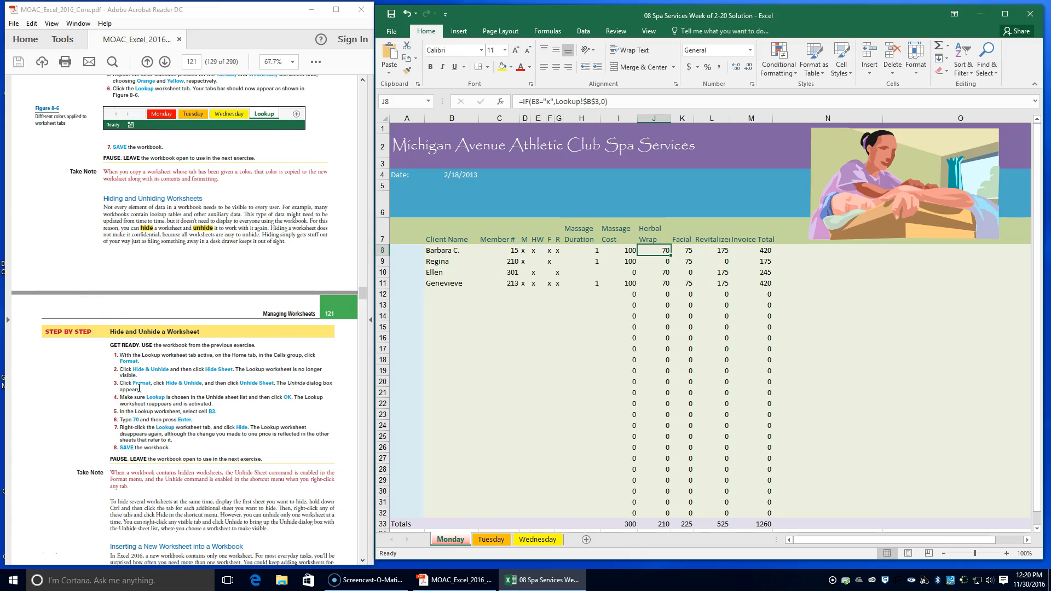
scroll(139, 389, down, 6)
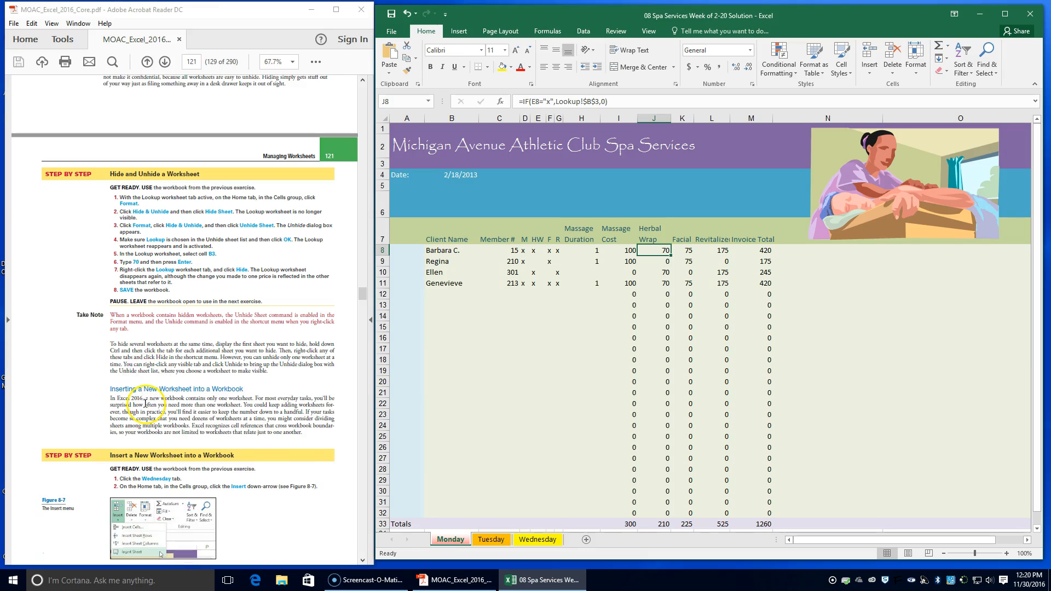
click(530, 540)
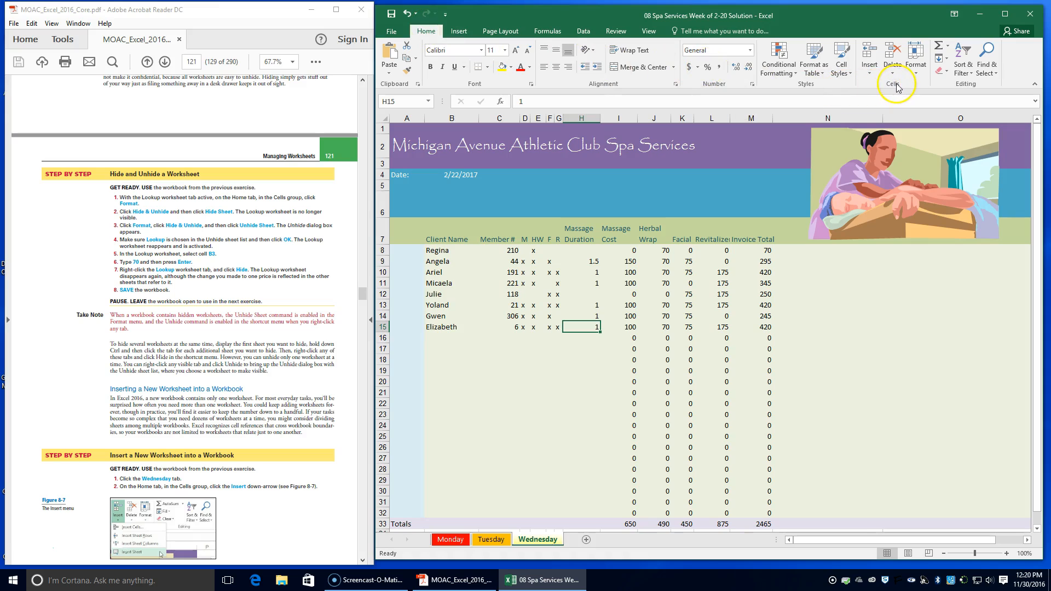
click(869, 68)
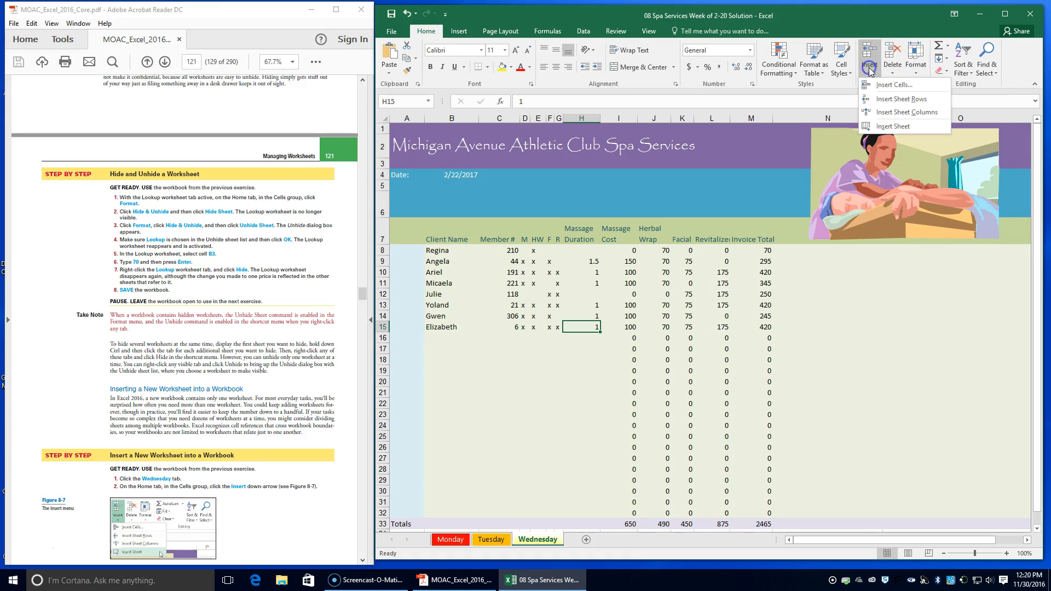
scroll(269, 473, down, 5)
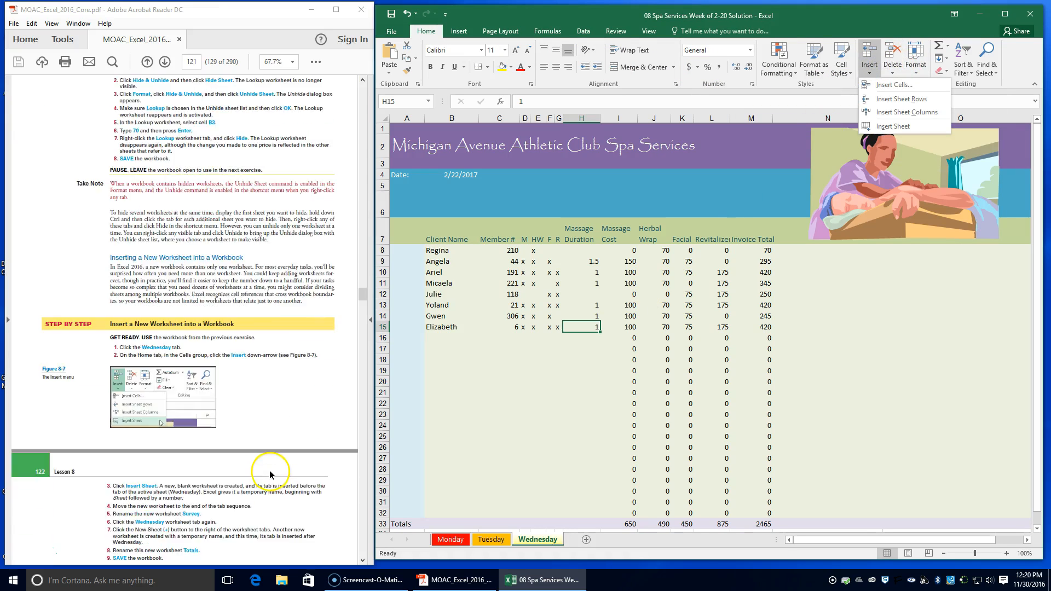
click(893, 127)
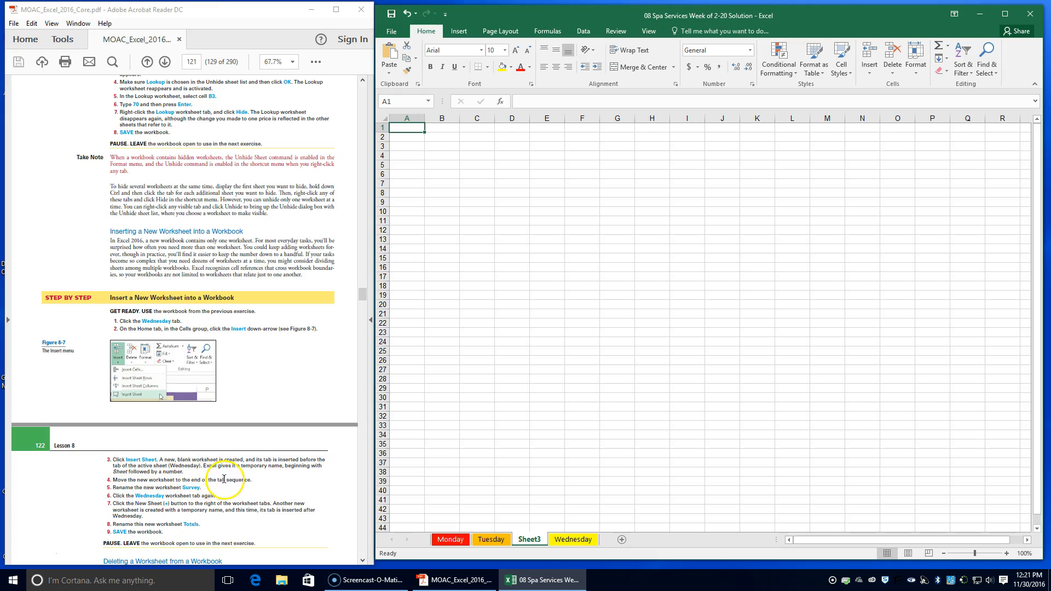
- Move the new blank worksheet to the end of the tab sequence and rename it Survey
click(526, 541)
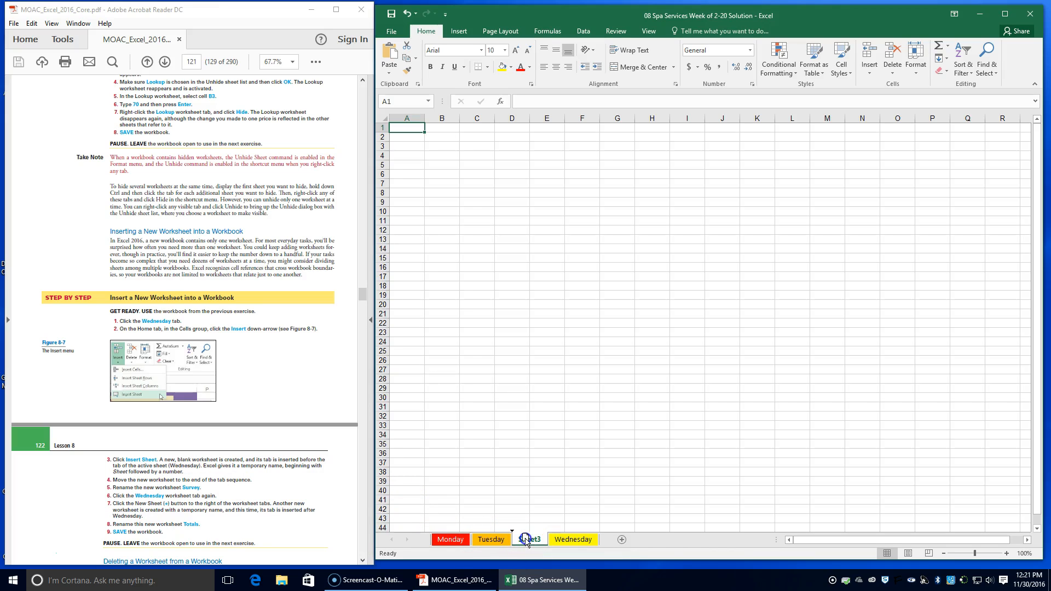
drag(600, 542, 600, 541)
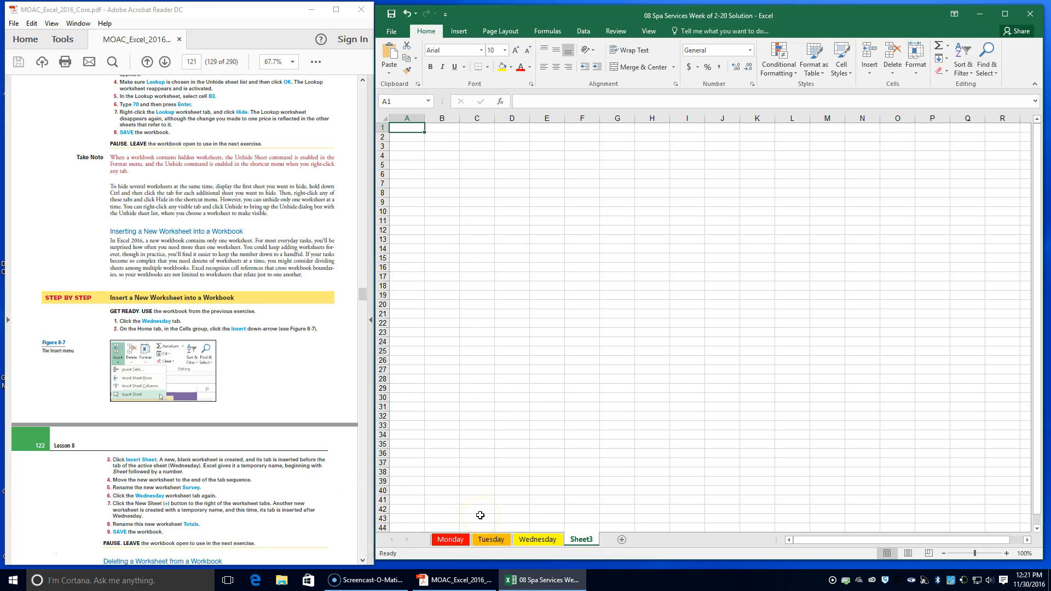
double_click(587, 540)
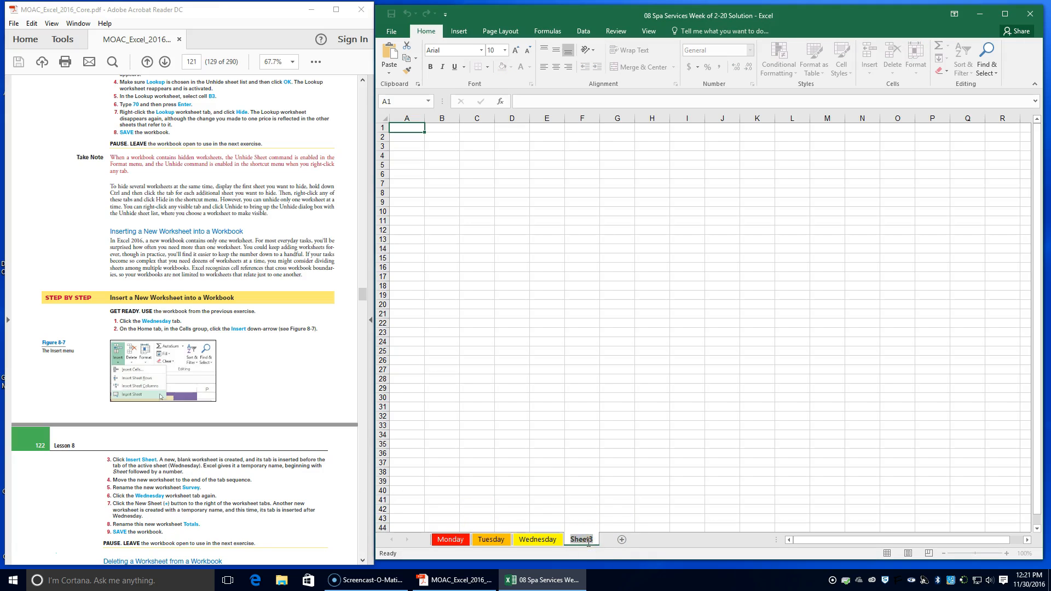
text(Survey)
- Add a new worksheet directly after Wednesday and rename it Totals
click(538, 539)
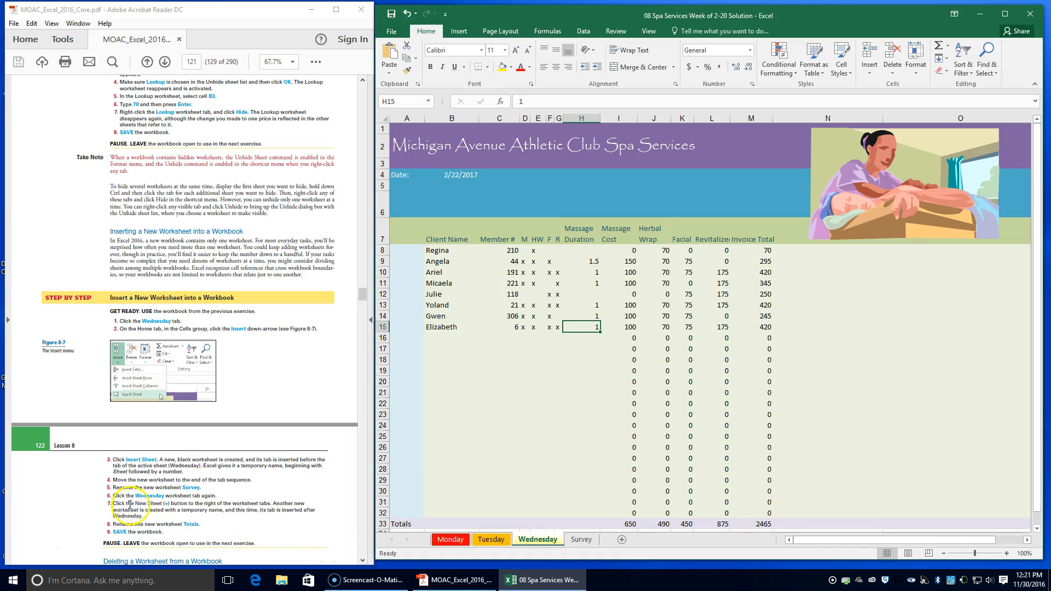
click(624, 540)
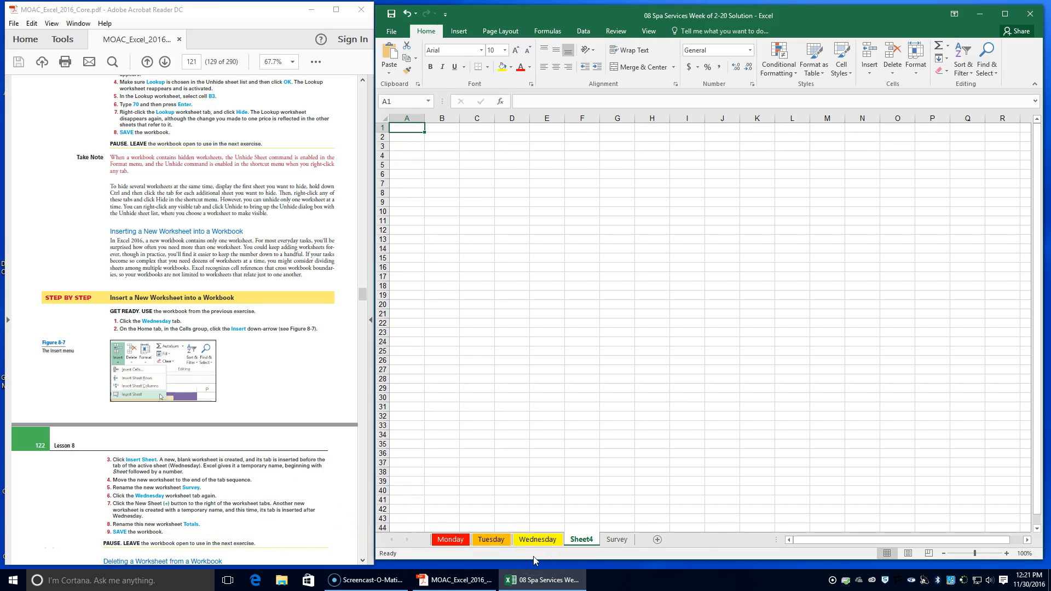
drag(586, 541, 588, 543)
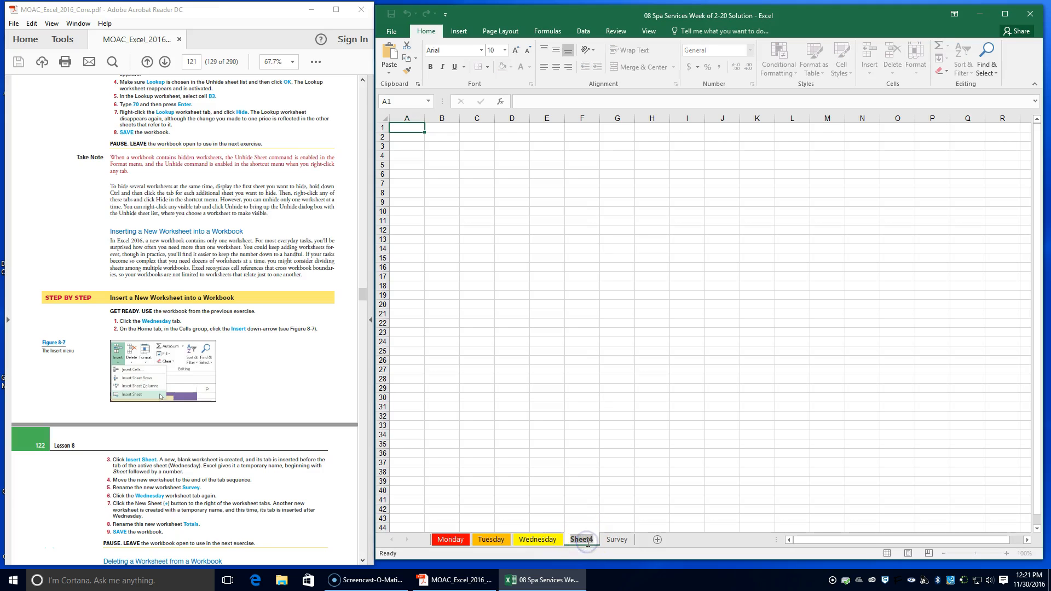
text(Totals)
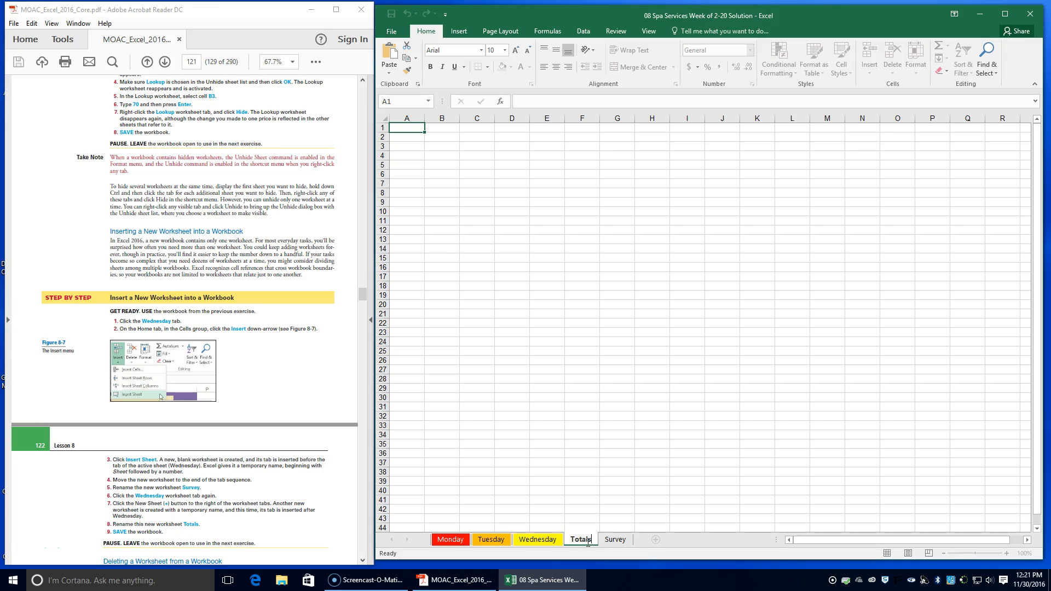
click(509, 398)
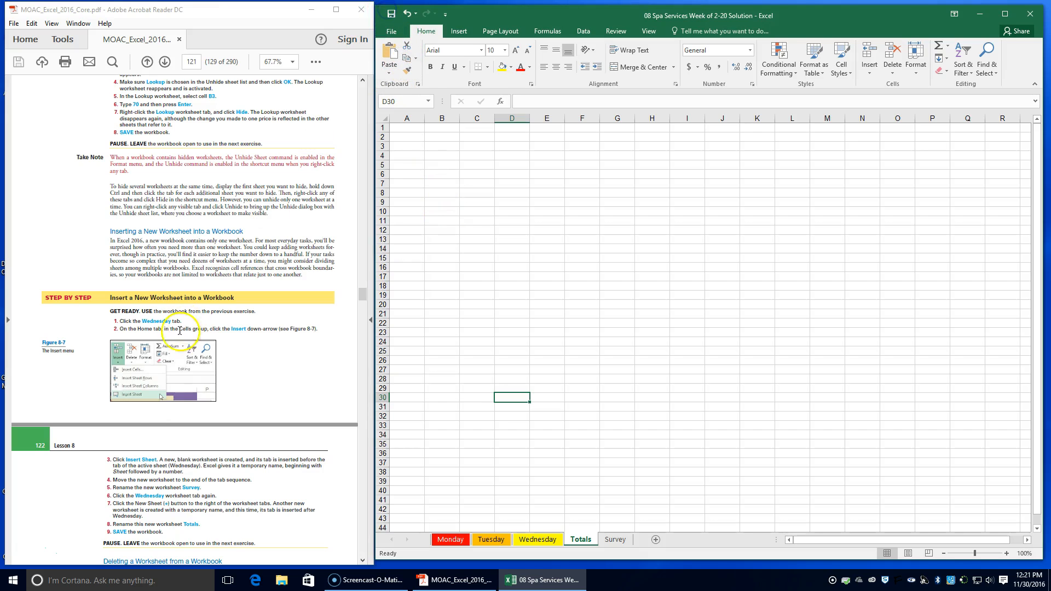
scroll(169, 535, down, 4)
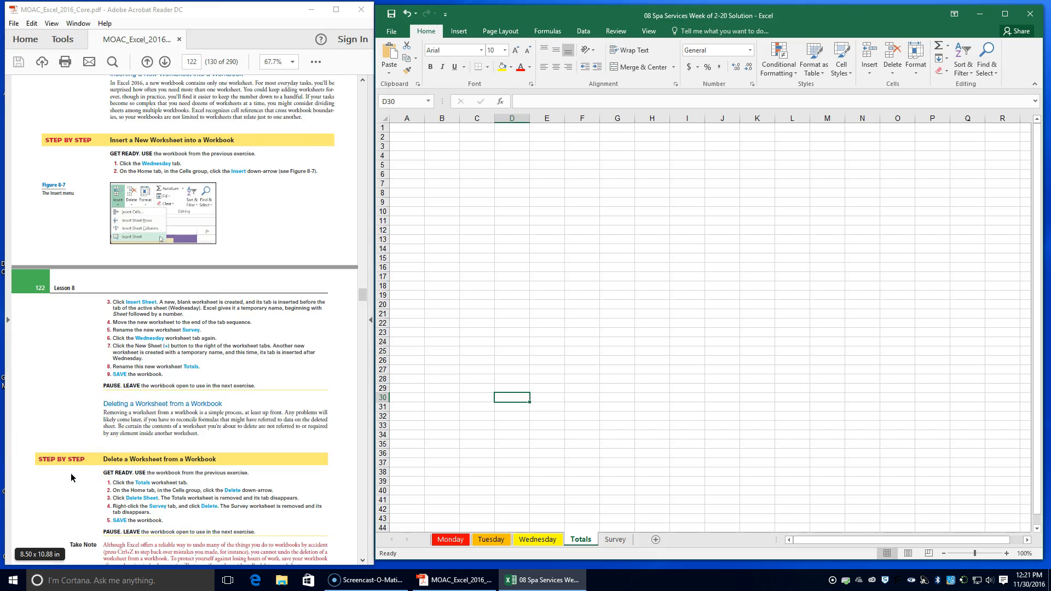
- Delete the Totals worksheet from the workbook, following the Delete a Worksheet exercise
scroll(71, 472, down, 2)
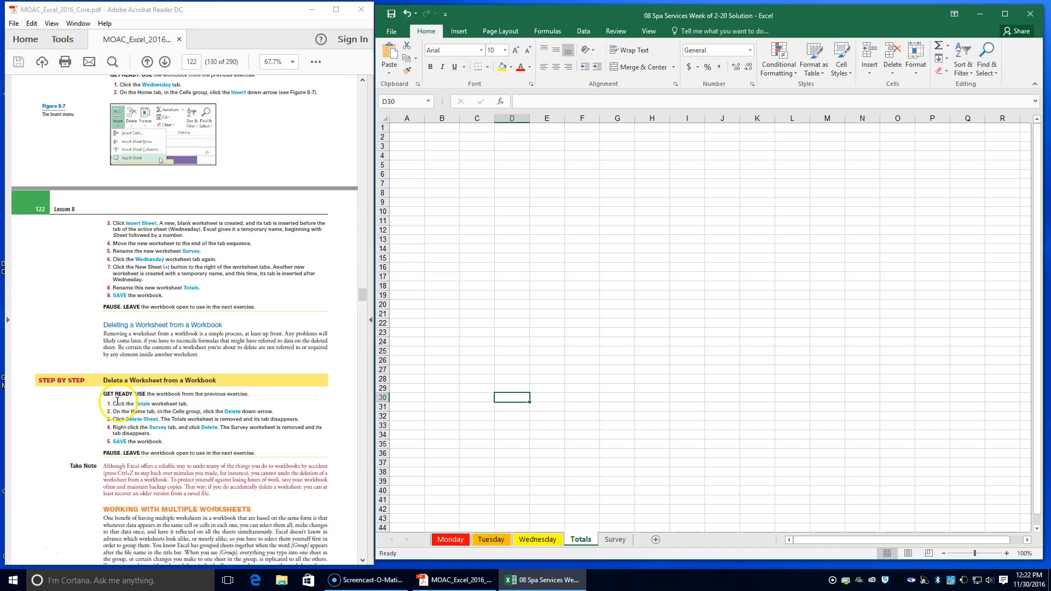
click(574, 539)
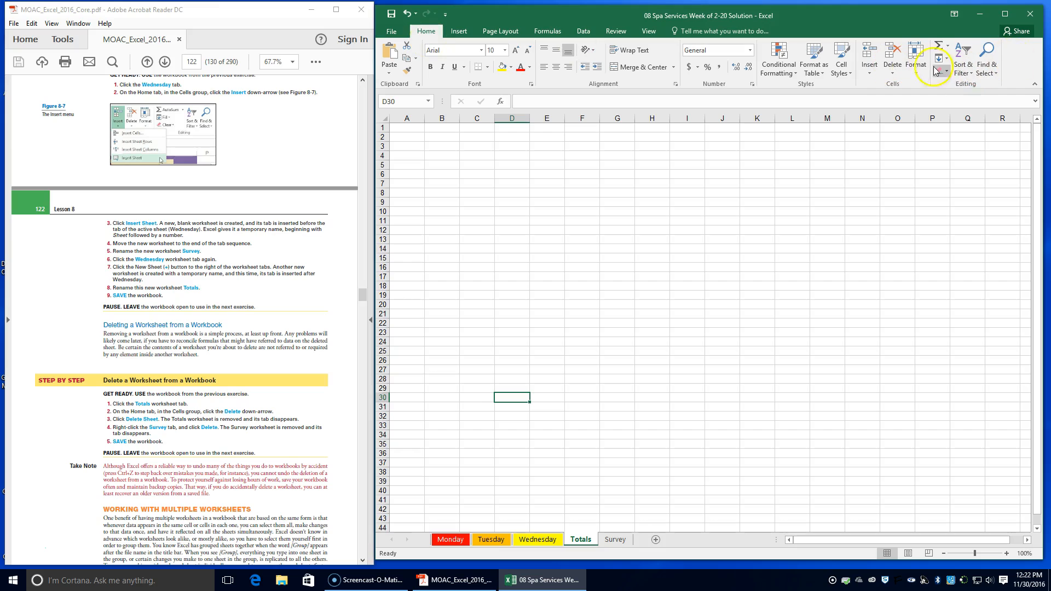
click(892, 76)
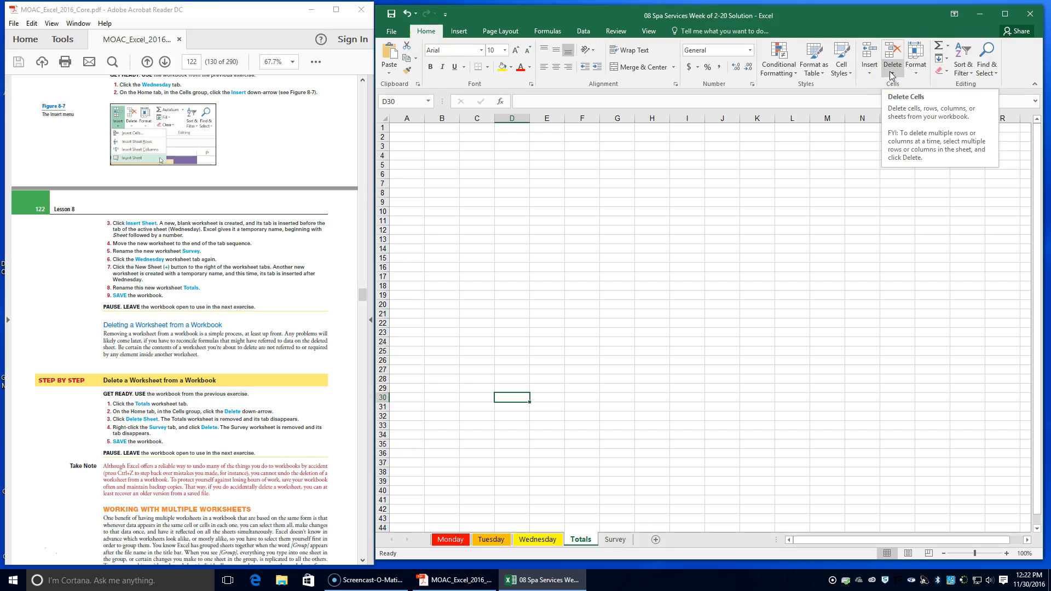
click(891, 76)
click(913, 129)
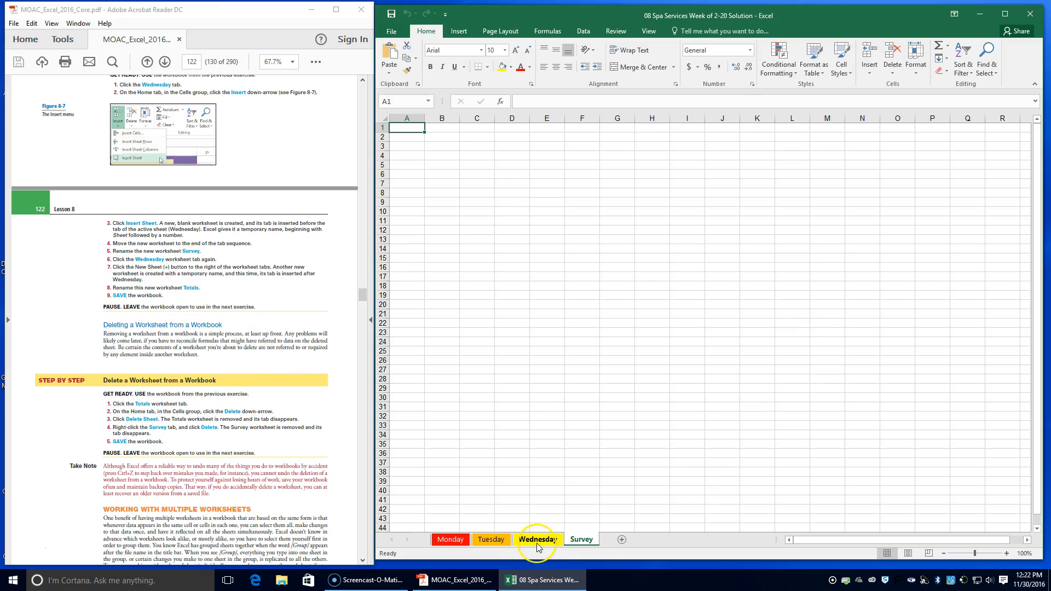
- Delete the Survey worksheet and save the workbook
click(580, 541)
right_click(580, 541)
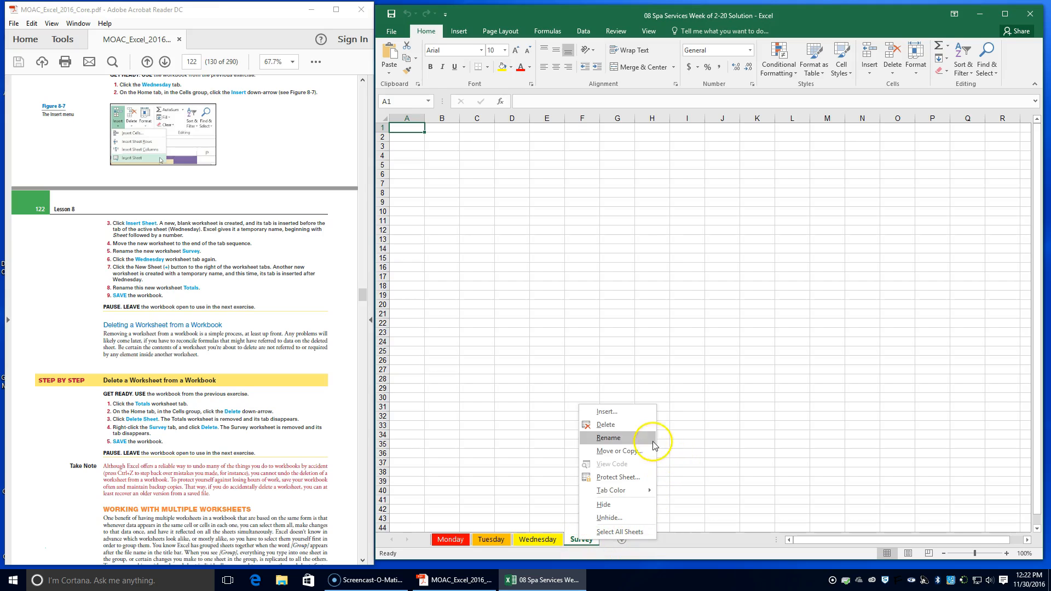
click(606, 425)
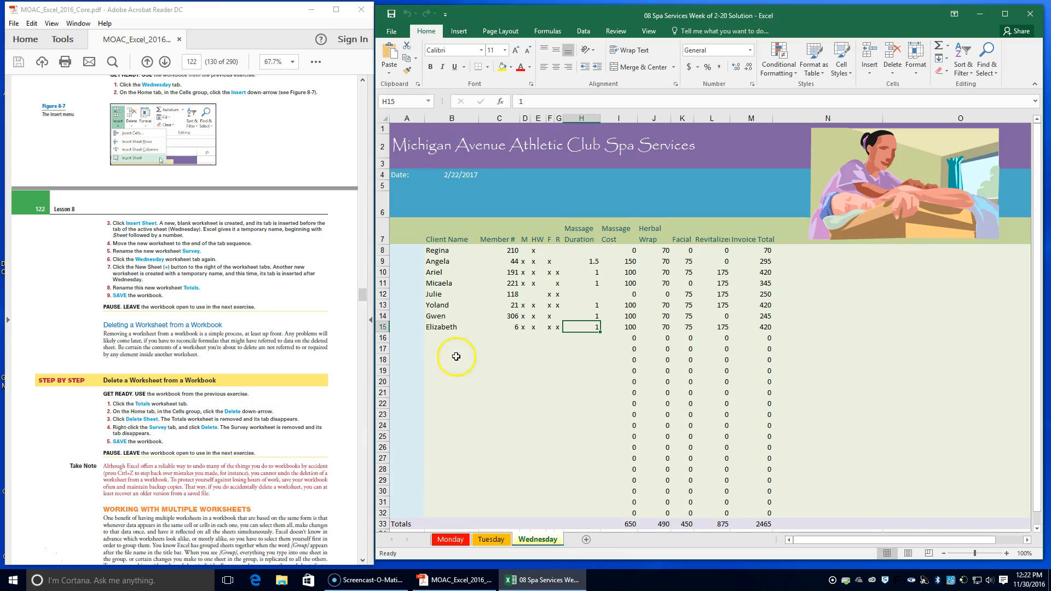
click(386, 18)
- Save a copy of the workbook in the Lesson 8 folder as 08 Spa Services Week of 2-20 Solution 2
scroll(198, 383, down, 5)
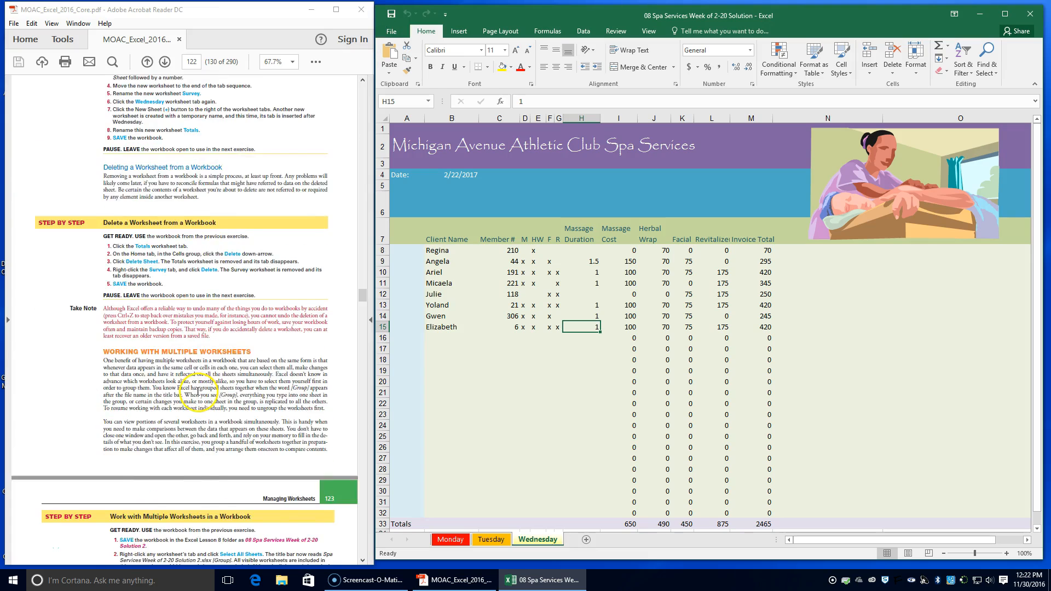
scroll(198, 396, down, 1)
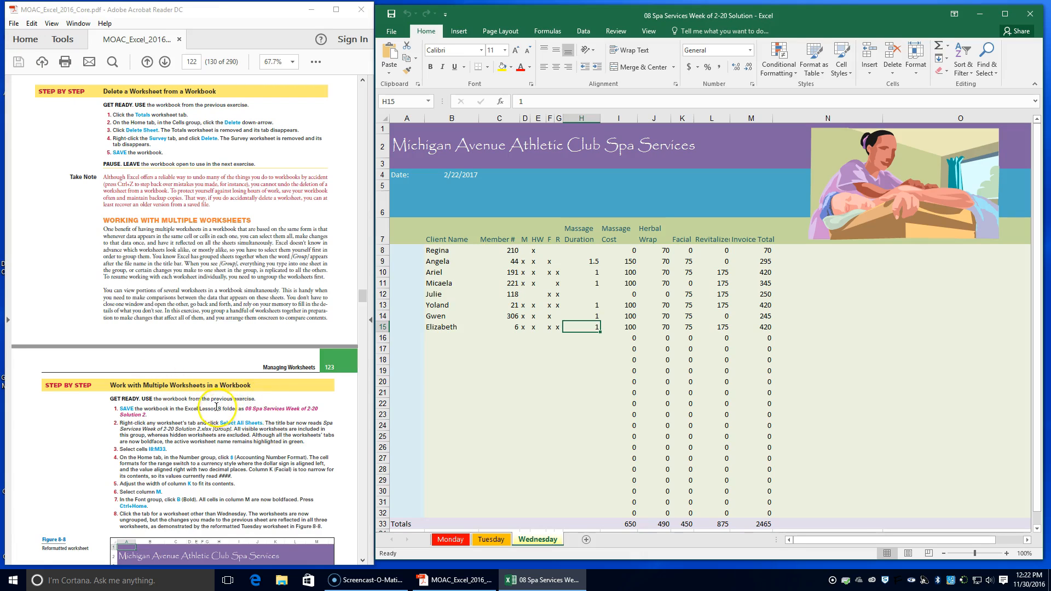
click(392, 32)
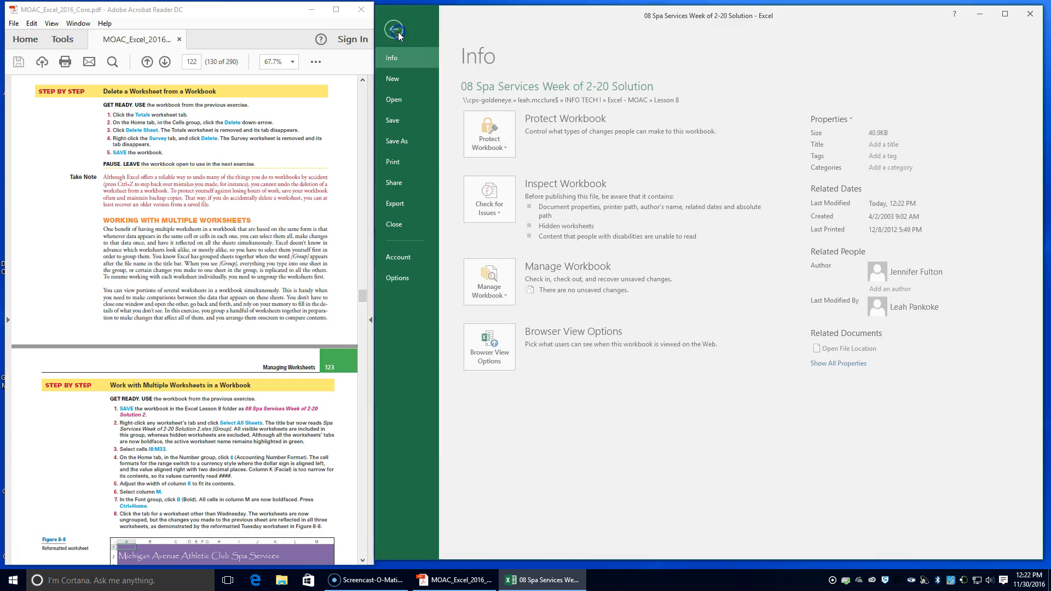
click(408, 143)
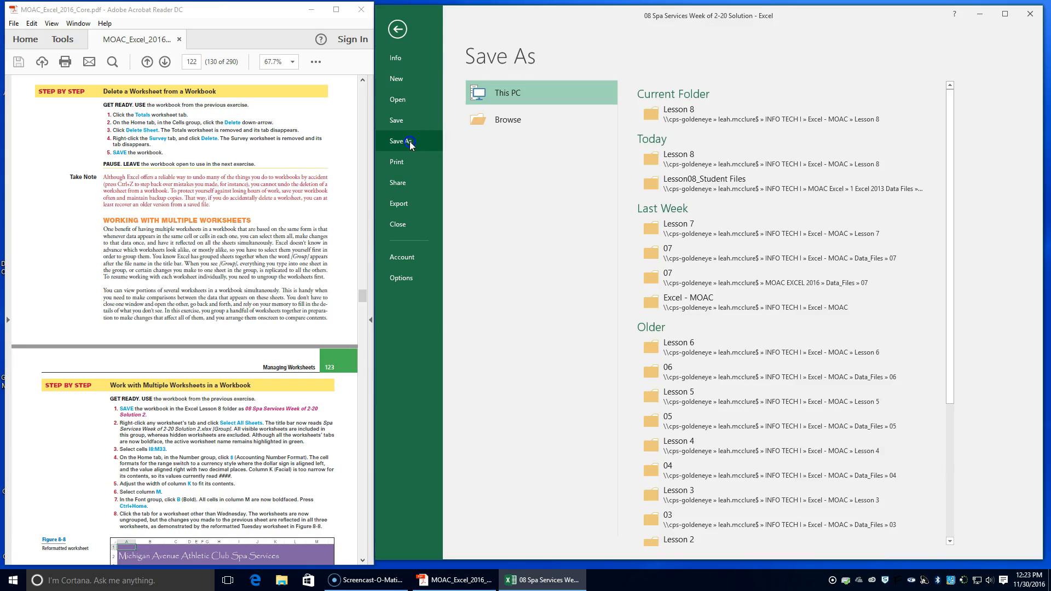
click(716, 120)
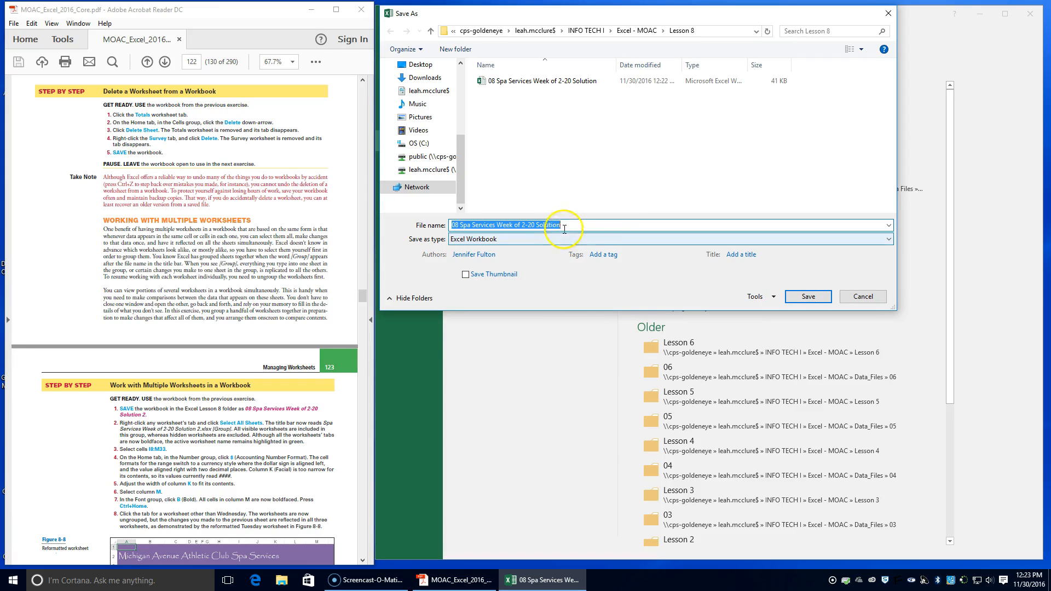
click(566, 225)
text(2)
click(814, 299)
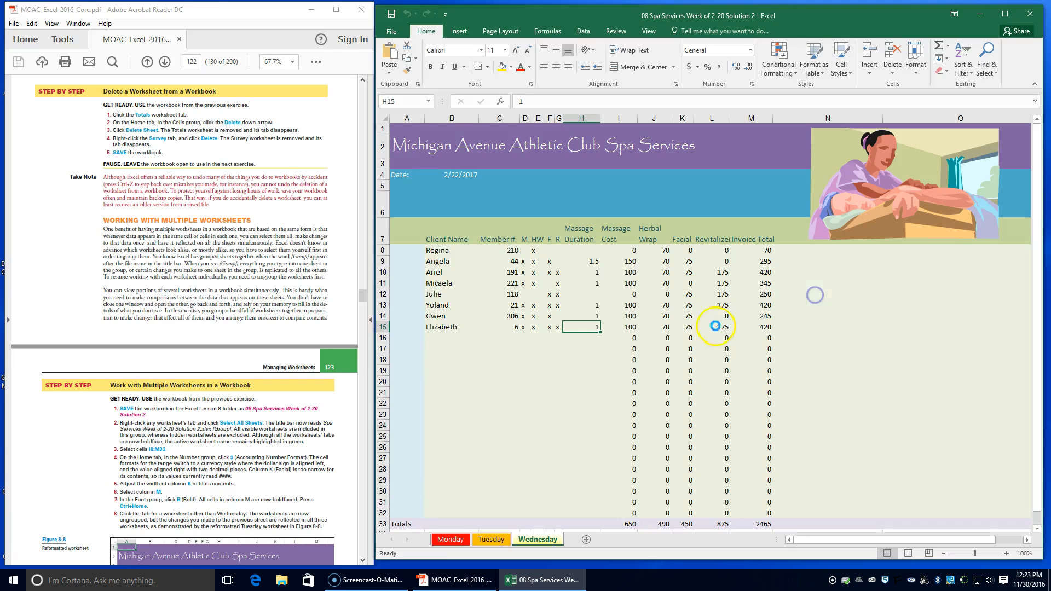
- Group all visible worksheets by selecting all sheets from Wednesday
scroll(167, 471, down, 1)
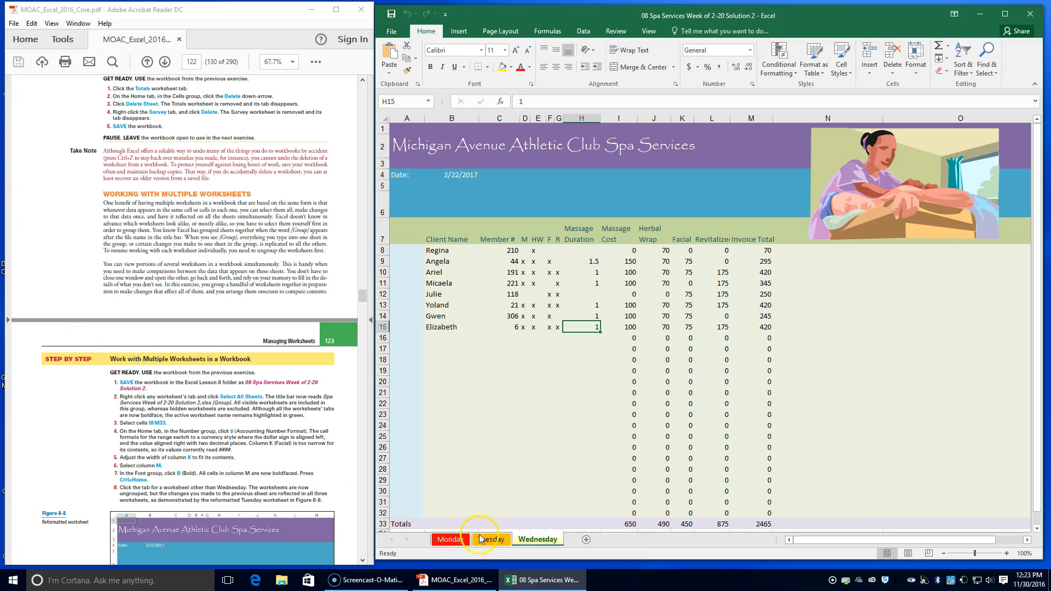
right_click(532, 539)
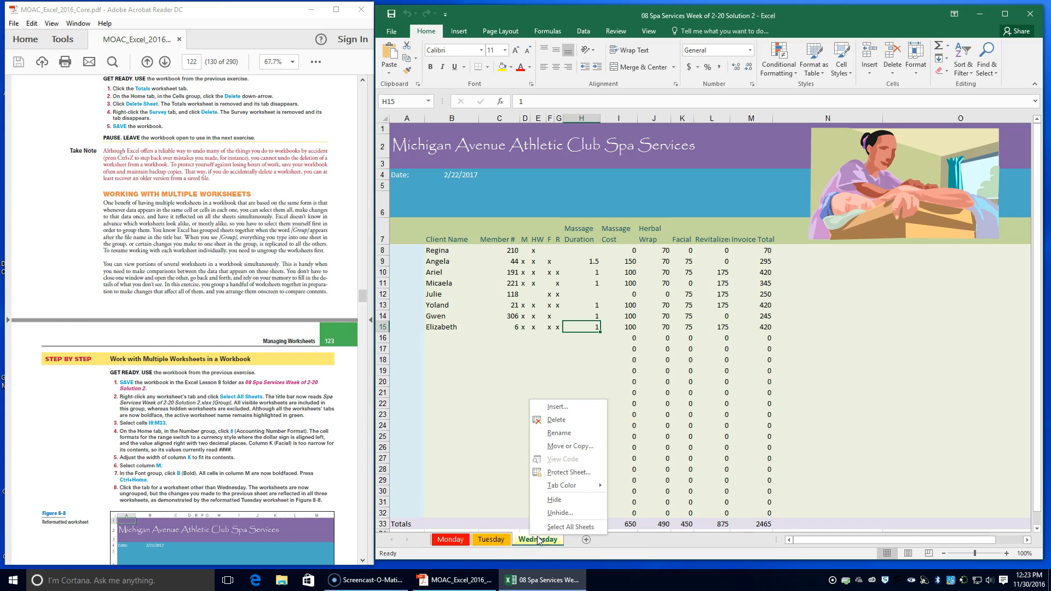
click(560, 527)
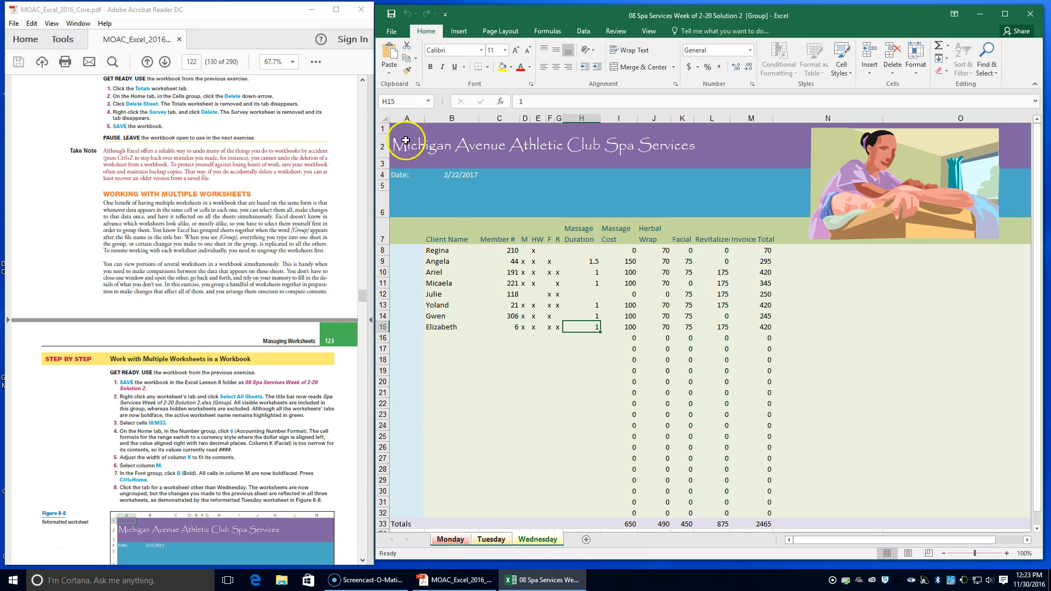
- Apply the Accounting Number Format to I8:M33 on the grouped worksheets and widen column K to fit its contents
click(402, 253)
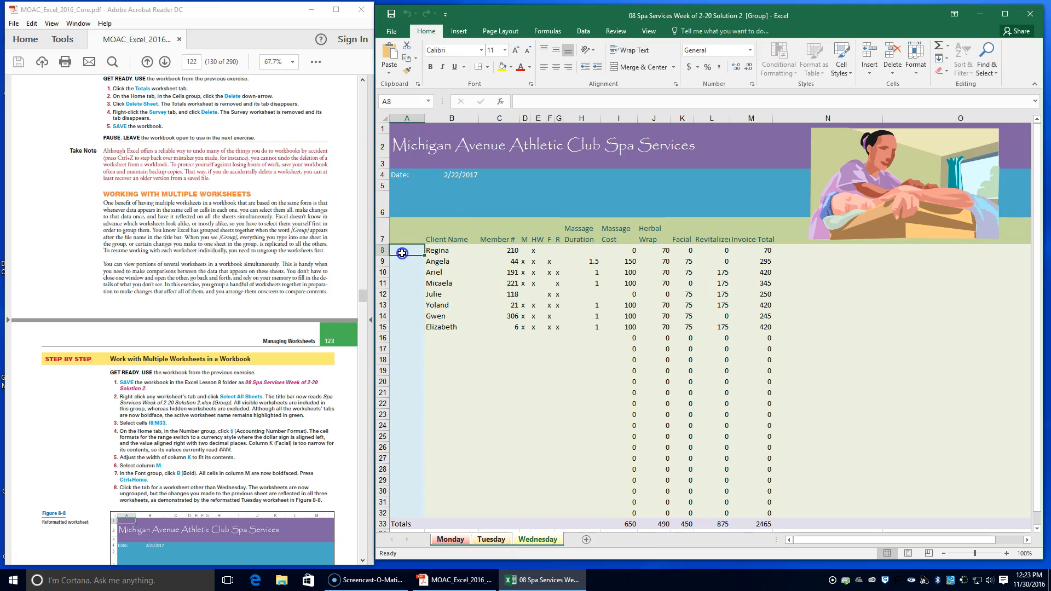
click(616, 251)
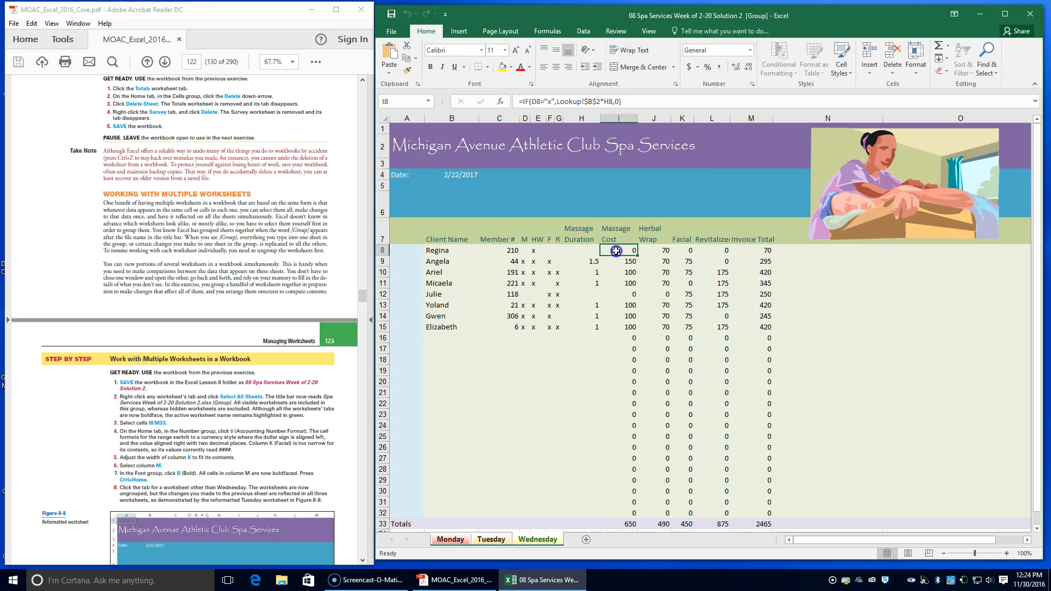
drag(616, 251, 766, 489)
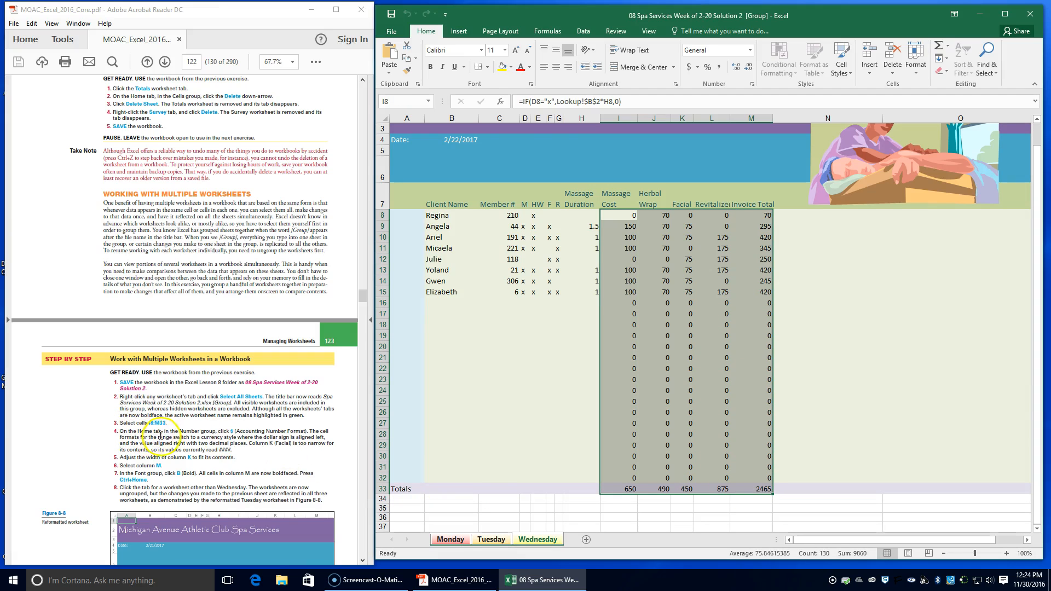
click(689, 68)
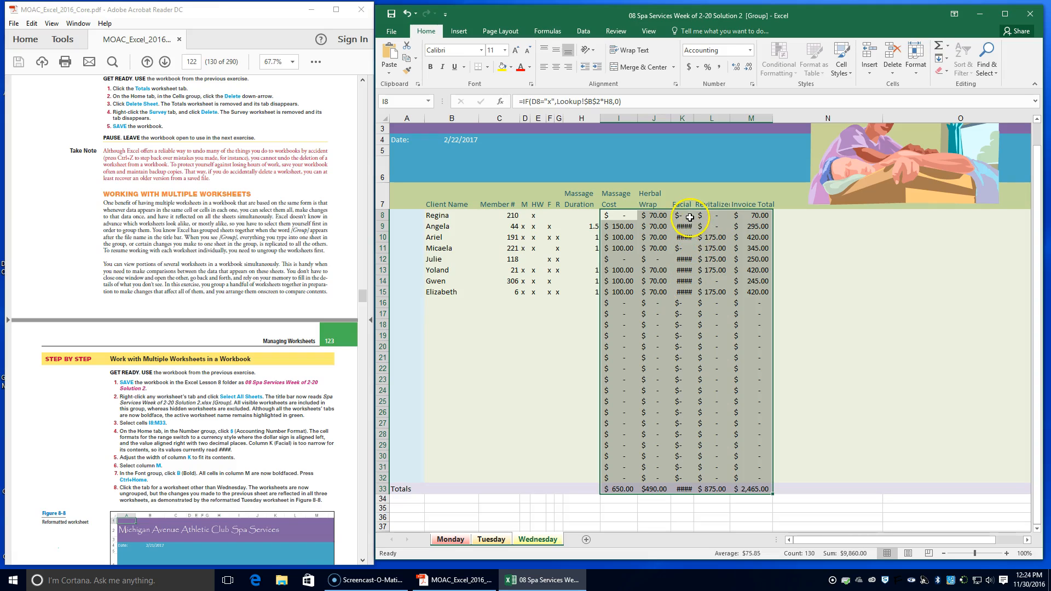
double_click(694, 117)
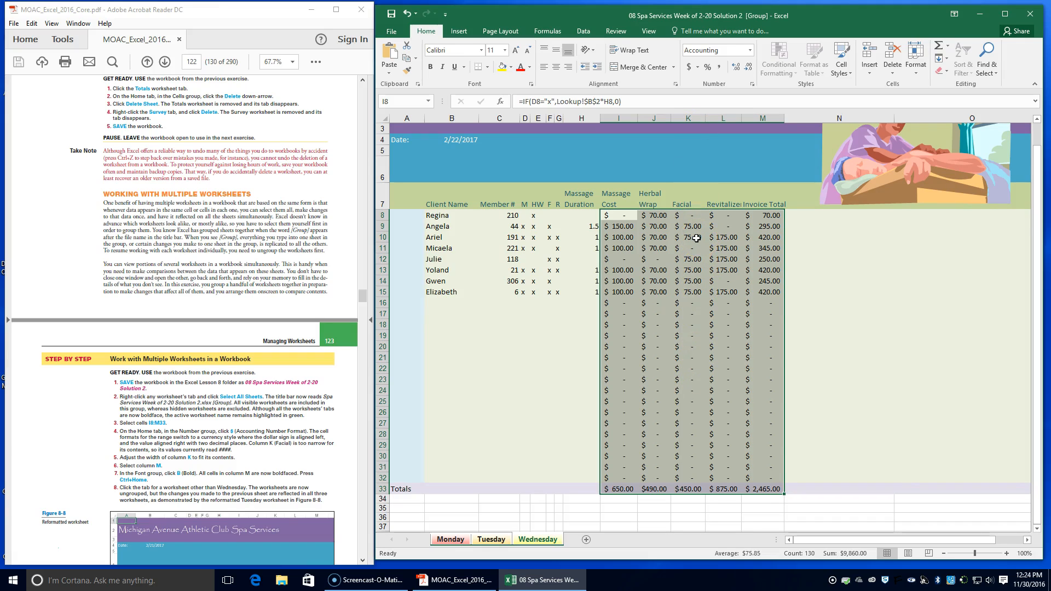
- Bold all of column M on the grouped worksheets and return to cell A1
click(764, 117)
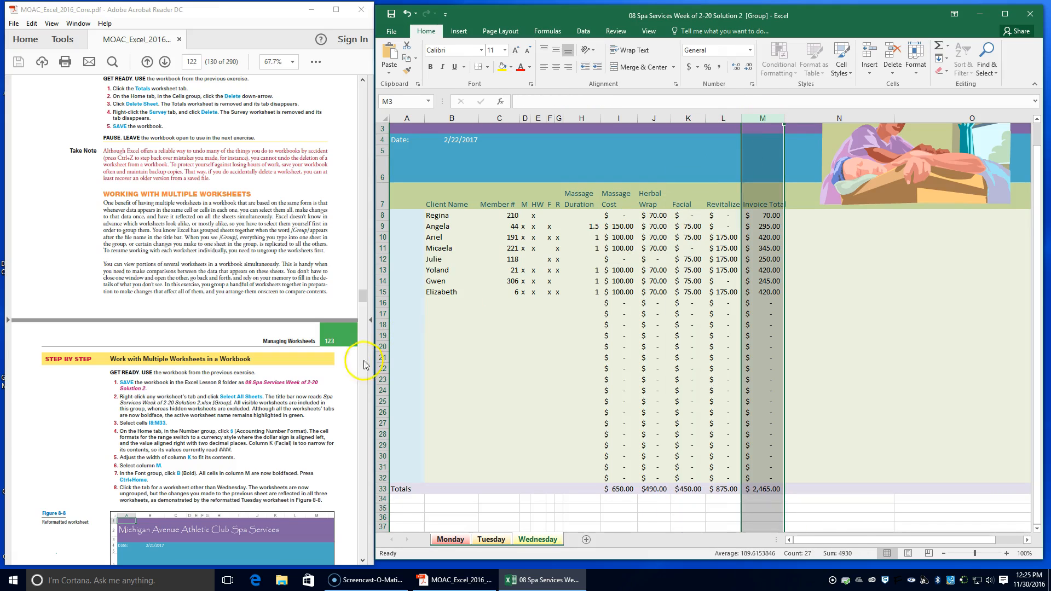
click(430, 66)
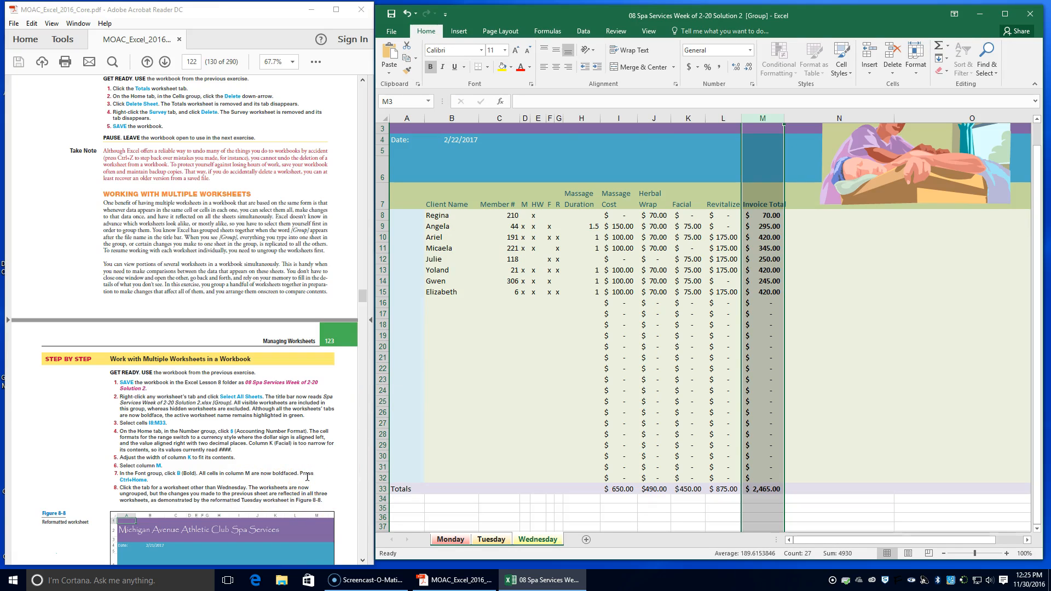
key(ctrl+Home)
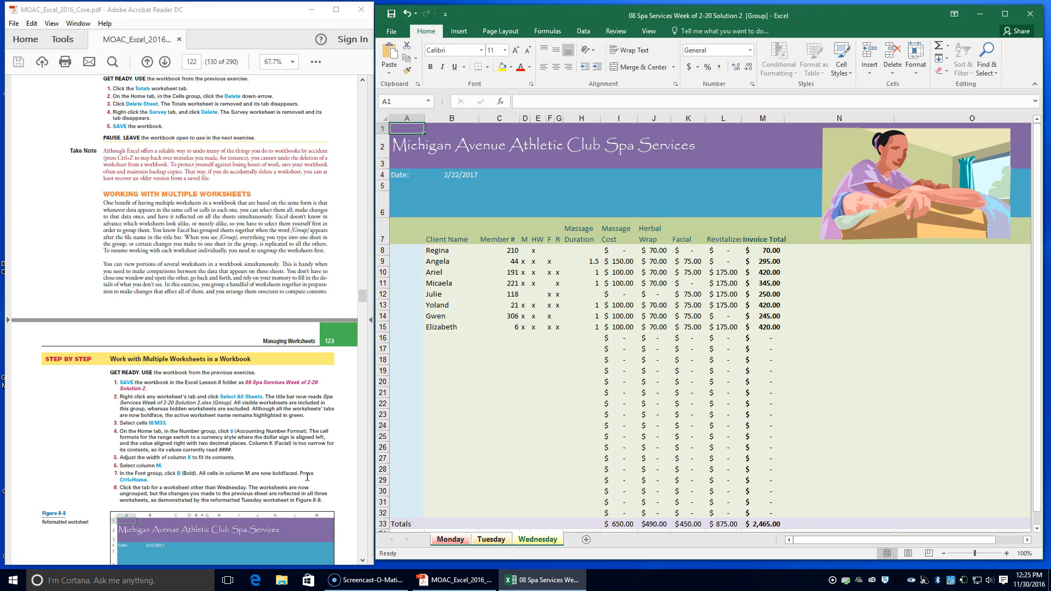
- Ungroup the worksheets by switching to Tuesday, and check the new formatting on the Tuesday and Monday worksheets
click(491, 541)
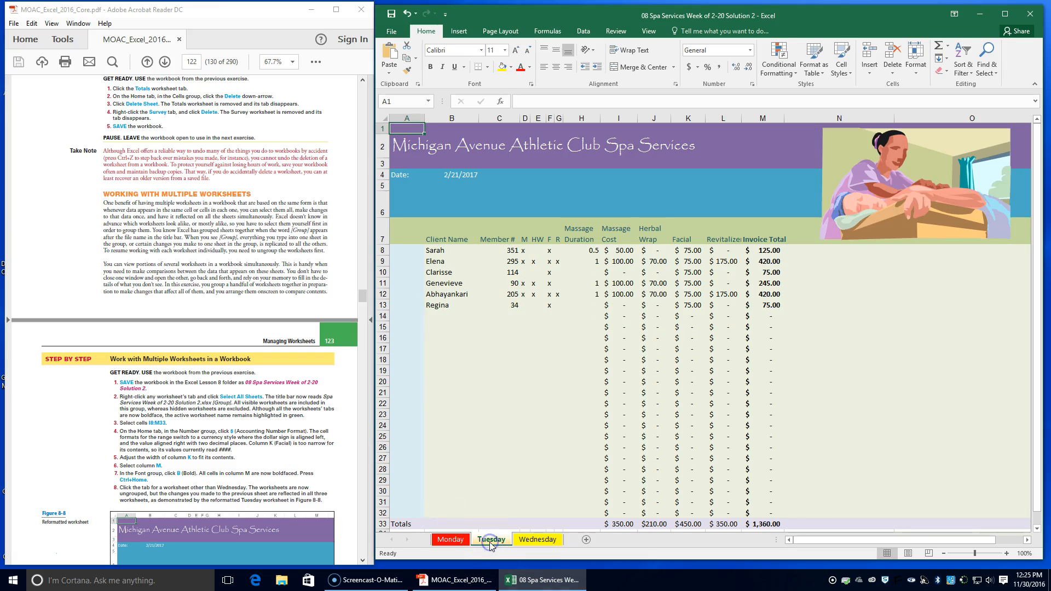
scroll(256, 473, down, 1)
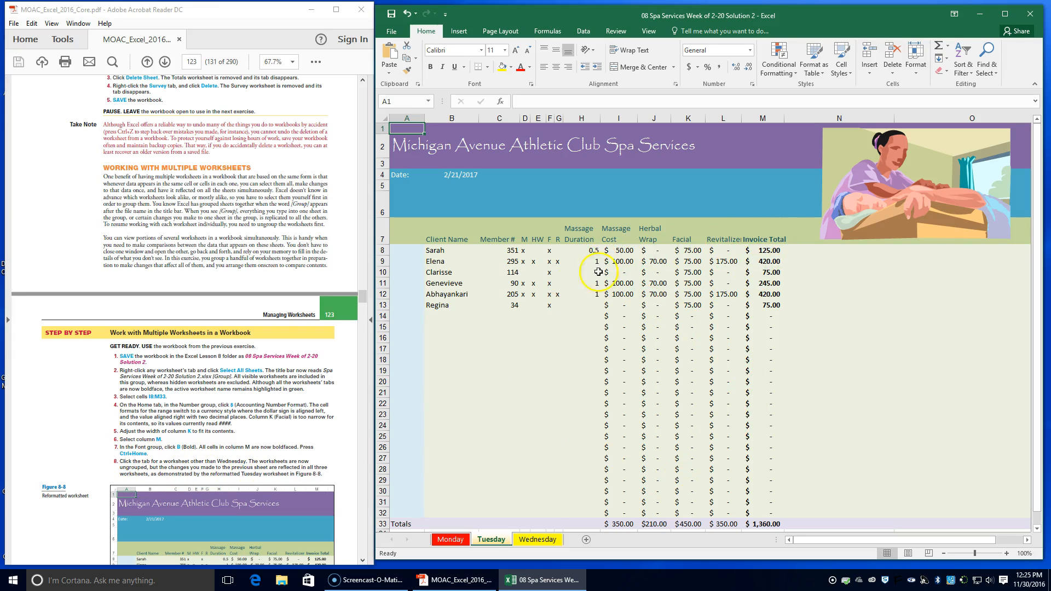
click(450, 540)
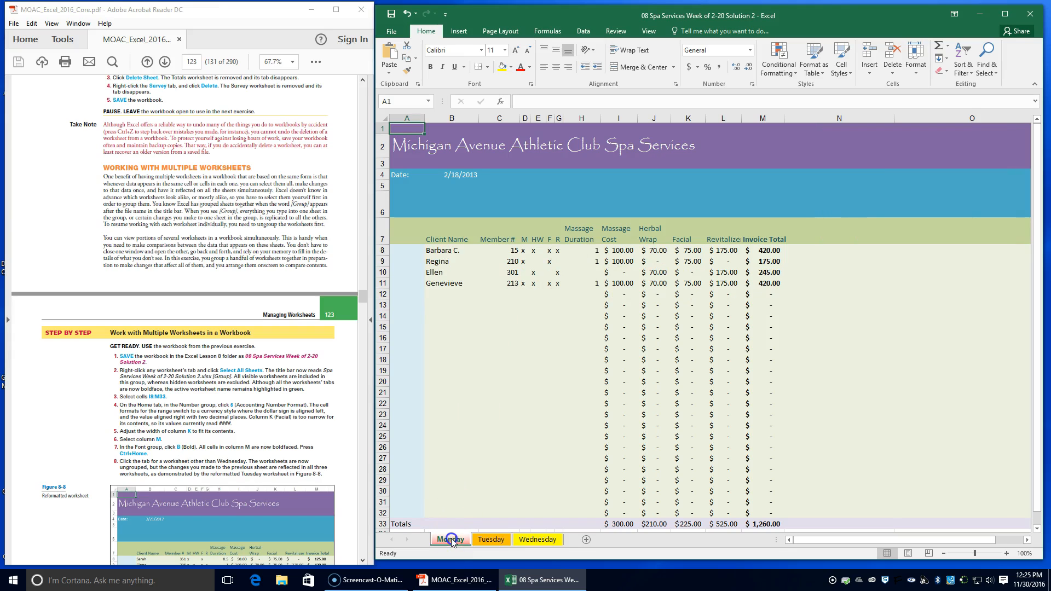
click(501, 540)
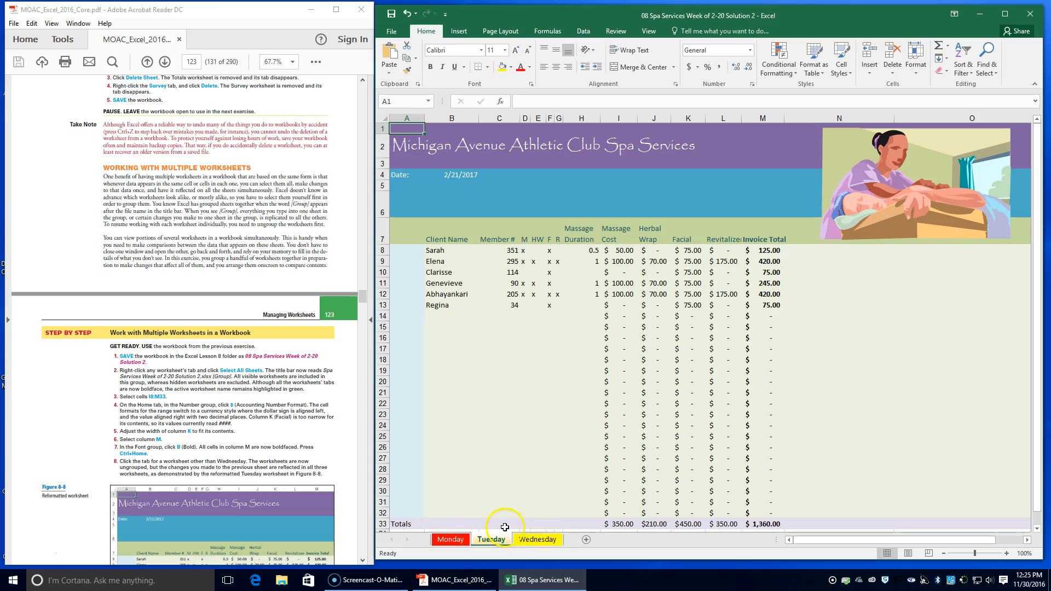
- Make Monday the active worksheet, as called for in step 9 of the Work with Multiple Worksheets exercise
scroll(192, 433, down, 1)
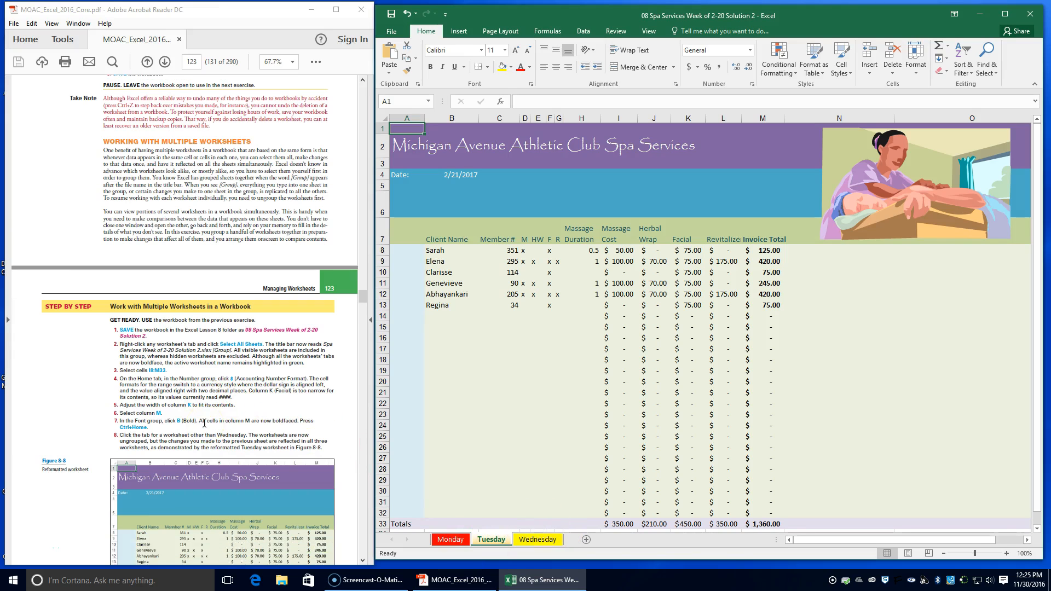
scroll(205, 423, down, 1)
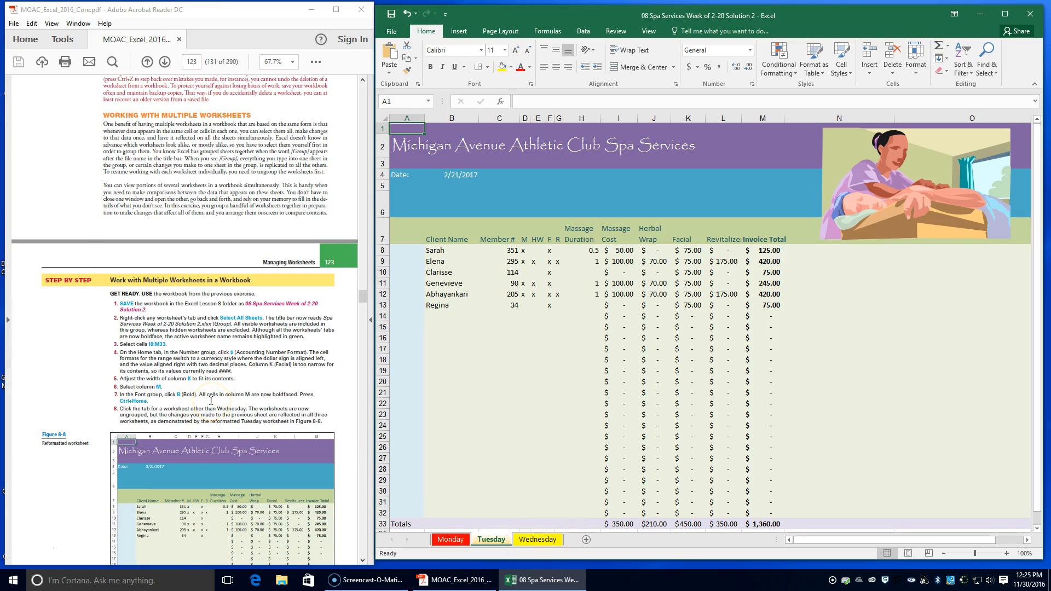
scroll(210, 400, down, 4)
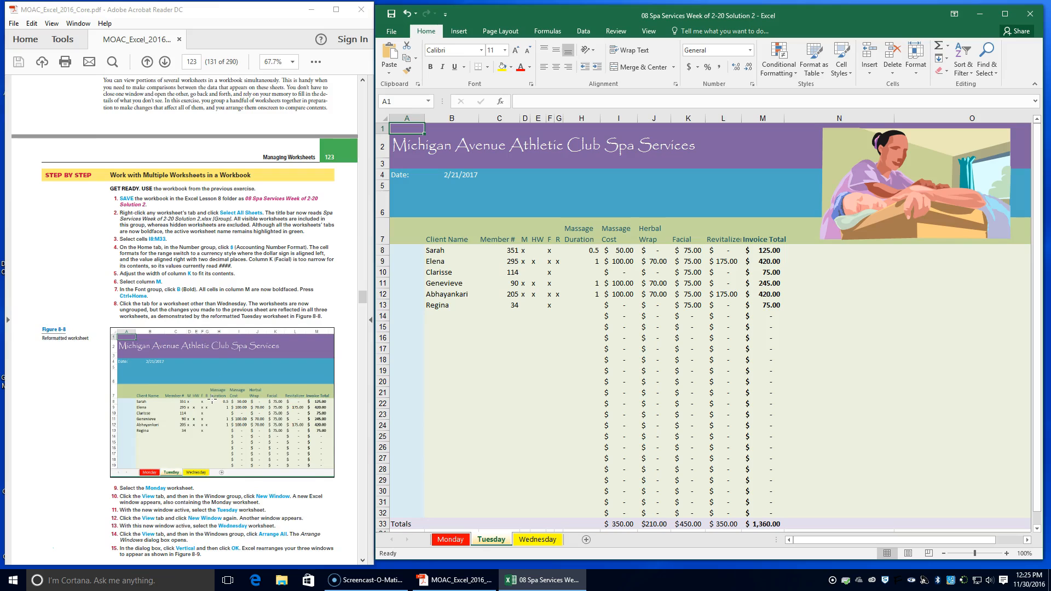
scroll(211, 402, down, 1)
click(450, 540)
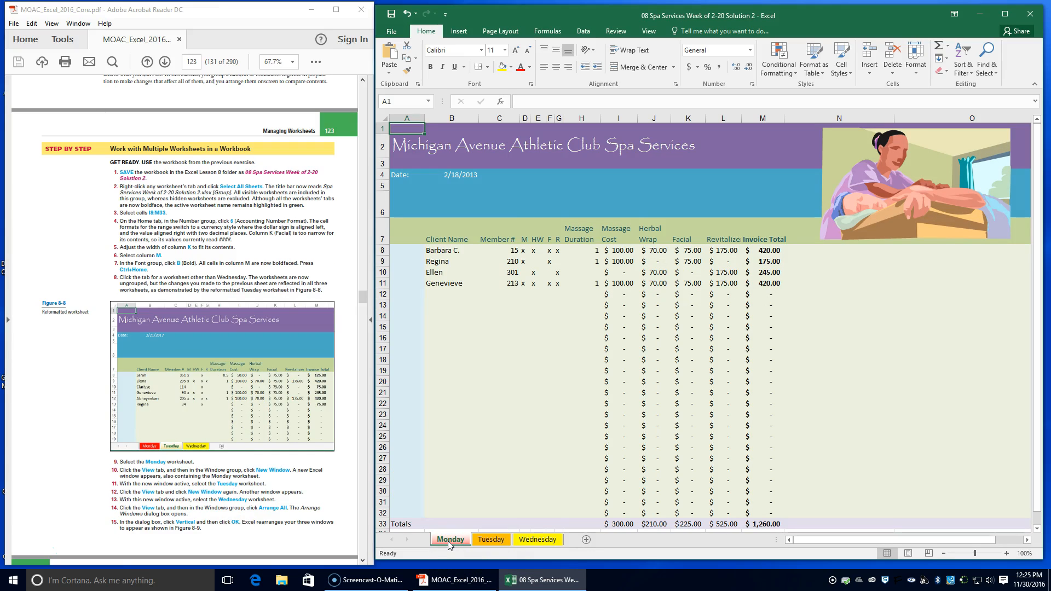
- Try to open a new window for the workbook, as called for in step 10 of the Work with Multiple Worksheets exercise
click(649, 31)
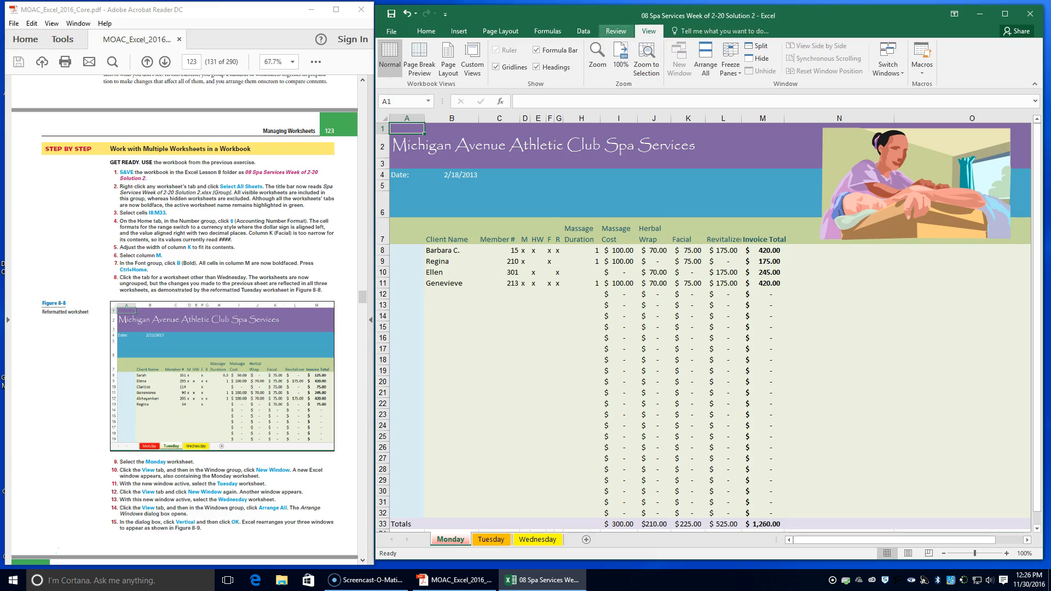
click(186, 338)
scroll(203, 356, down, 3)
scroll(212, 377, down, 2)
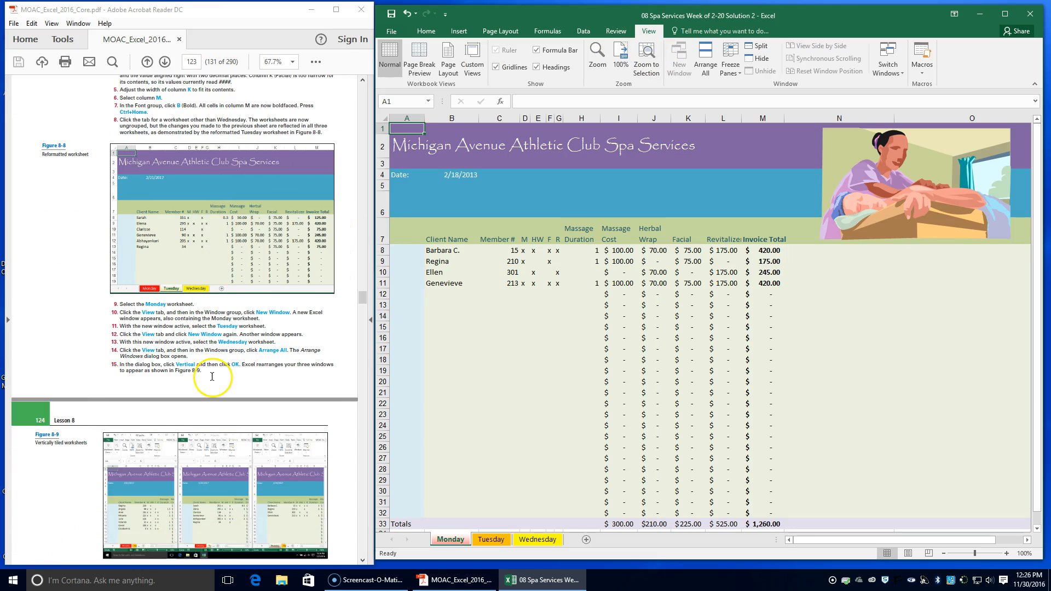
scroll(218, 405, down, 1)
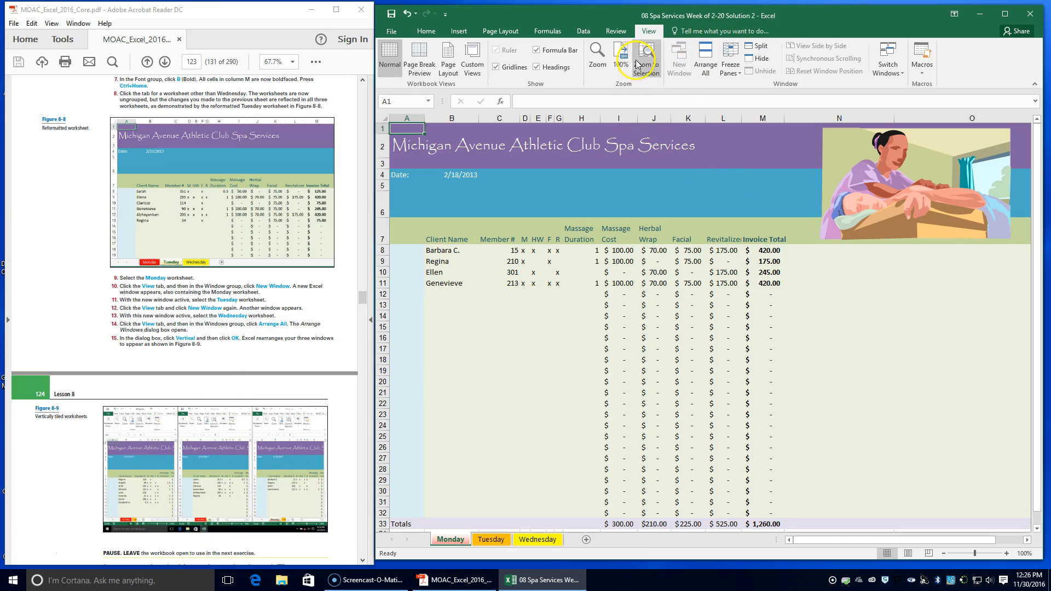
click(678, 66)
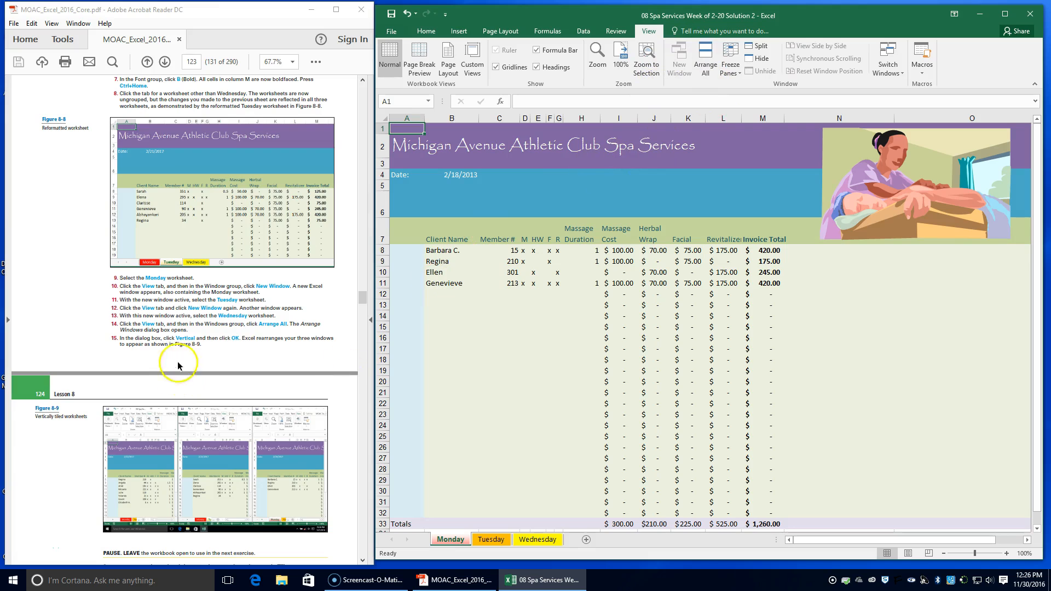
- Move ahead in the textbook to the Use Zoom and Freeze to Change the Onscreen View exercise on page 125
scroll(248, 366, down, 3)
scroll(248, 366, down, 2)
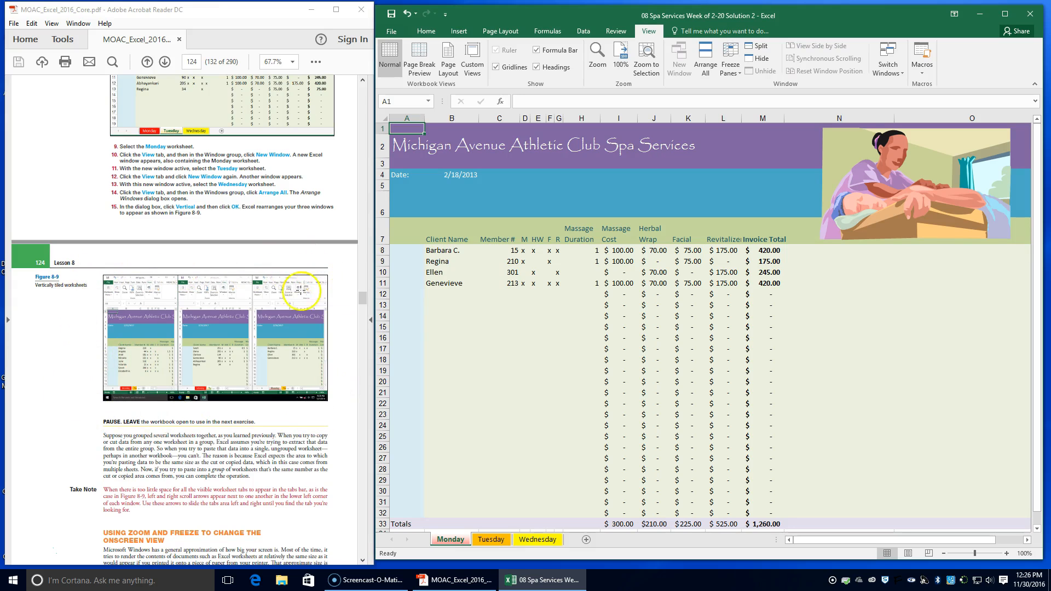
scroll(259, 389, down, 2)
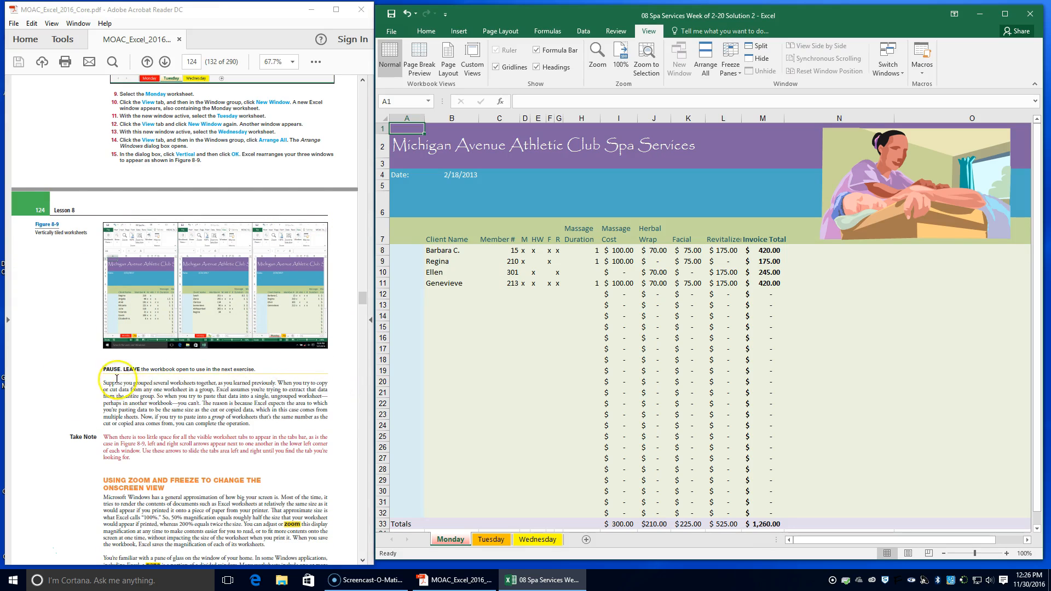
scroll(239, 344, down, 1)
scroll(239, 344, down, 9)
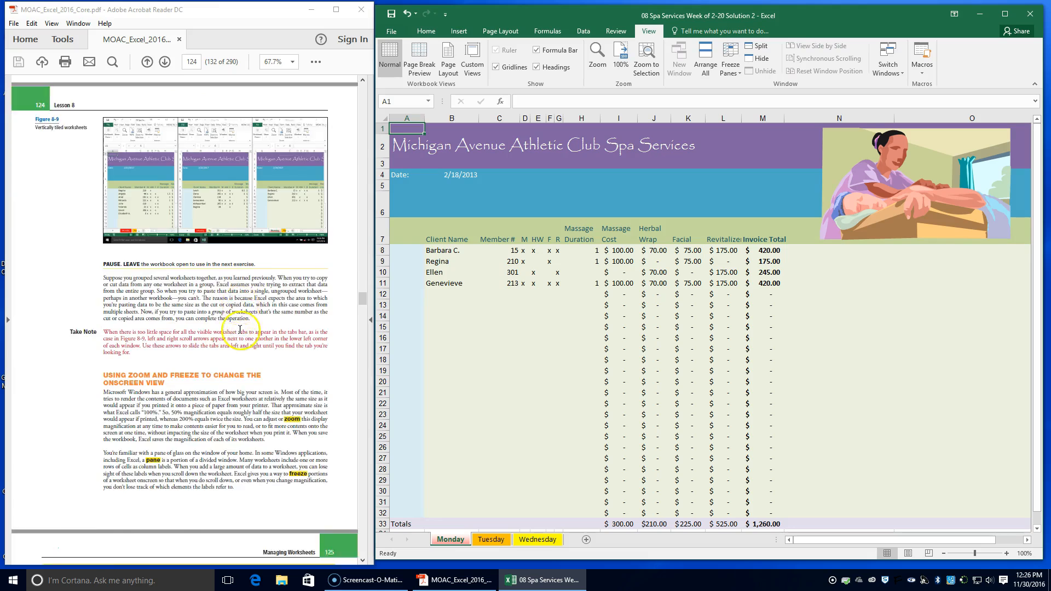
scroll(242, 326, down, 4)
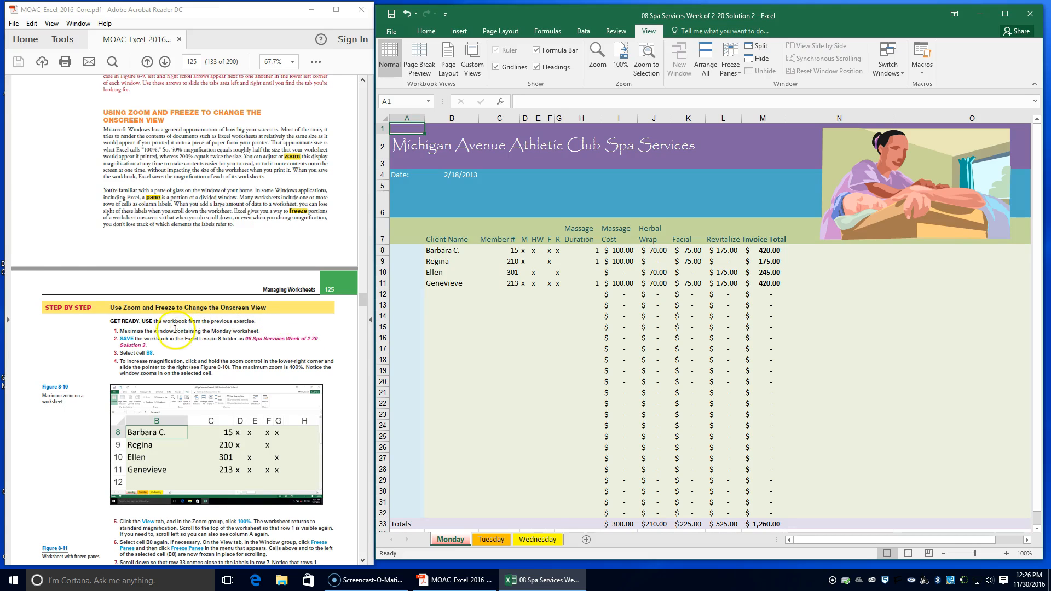
- Maximize the window containing the Monday worksheet and restore it to its place beside the textbook
click(449, 540)
click(1005, 14)
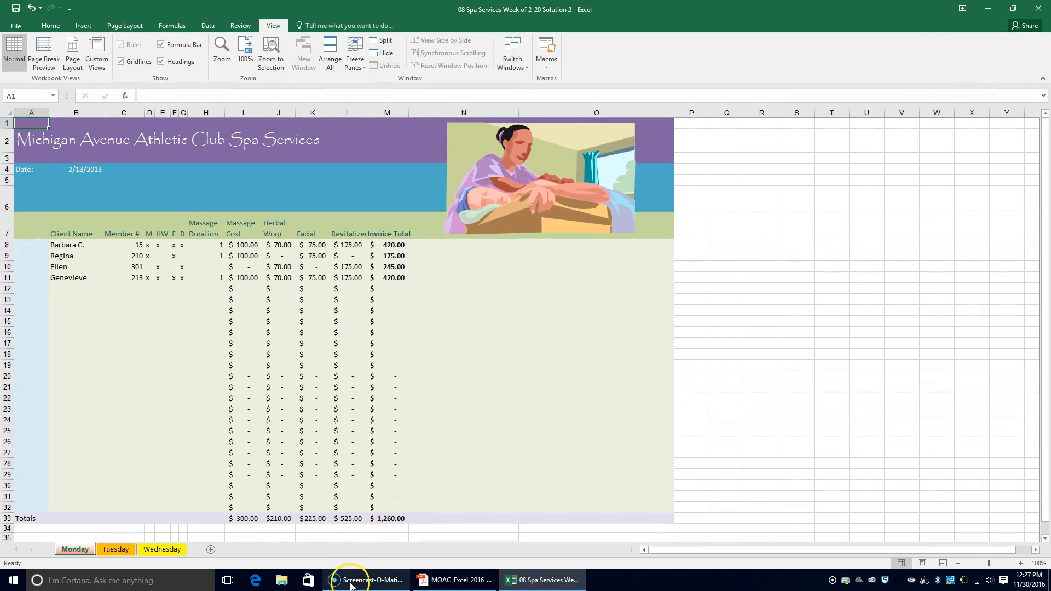
click(1013, 10)
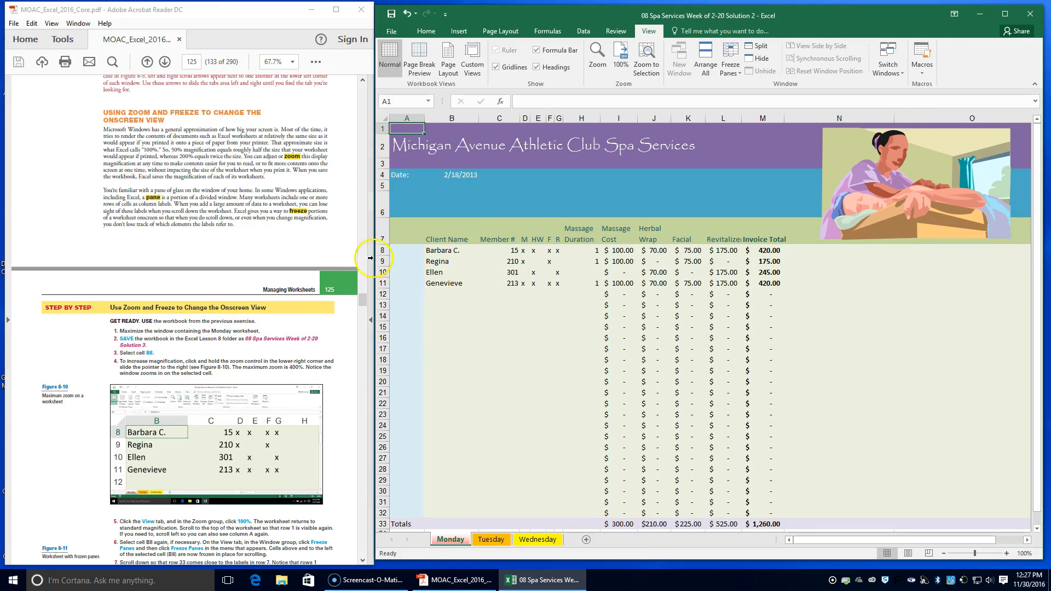
- Save the workbook in the Lesson 8 folder under the name 08 Spa Services Week of 2-20 Solution 3
click(392, 32)
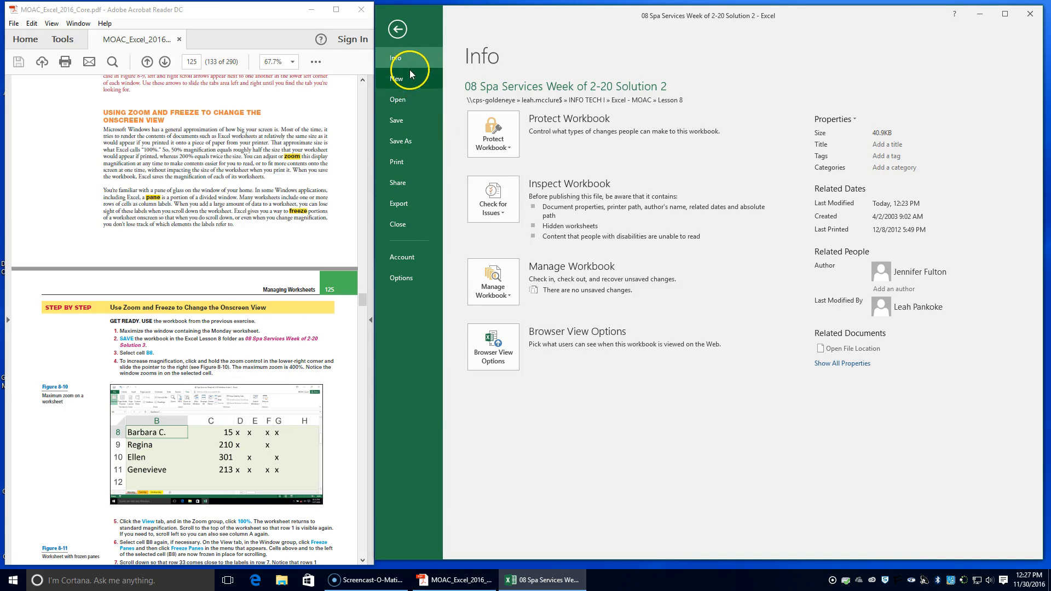
click(412, 141)
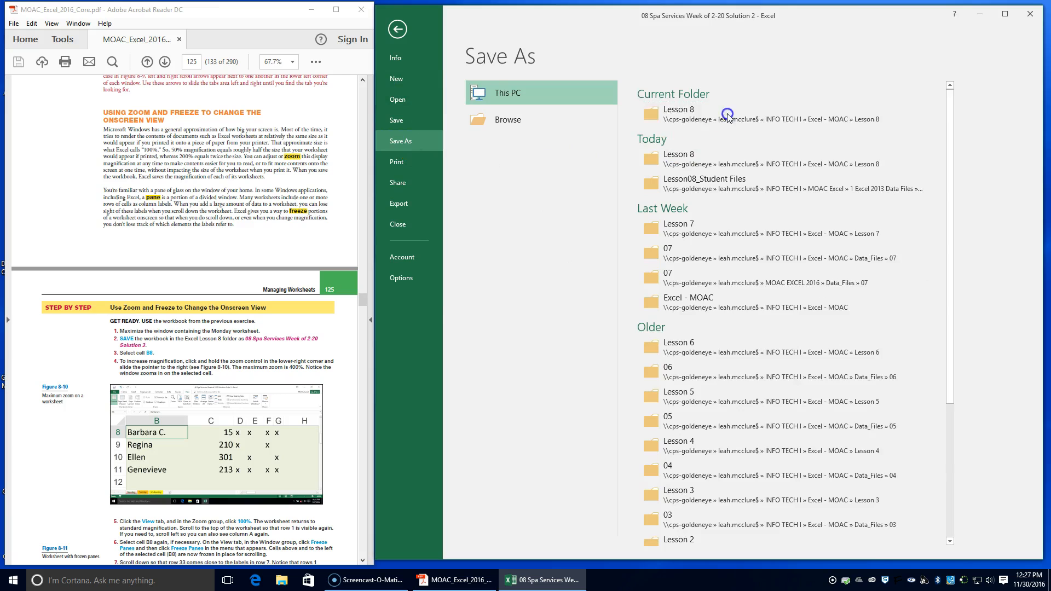
click(573, 224)
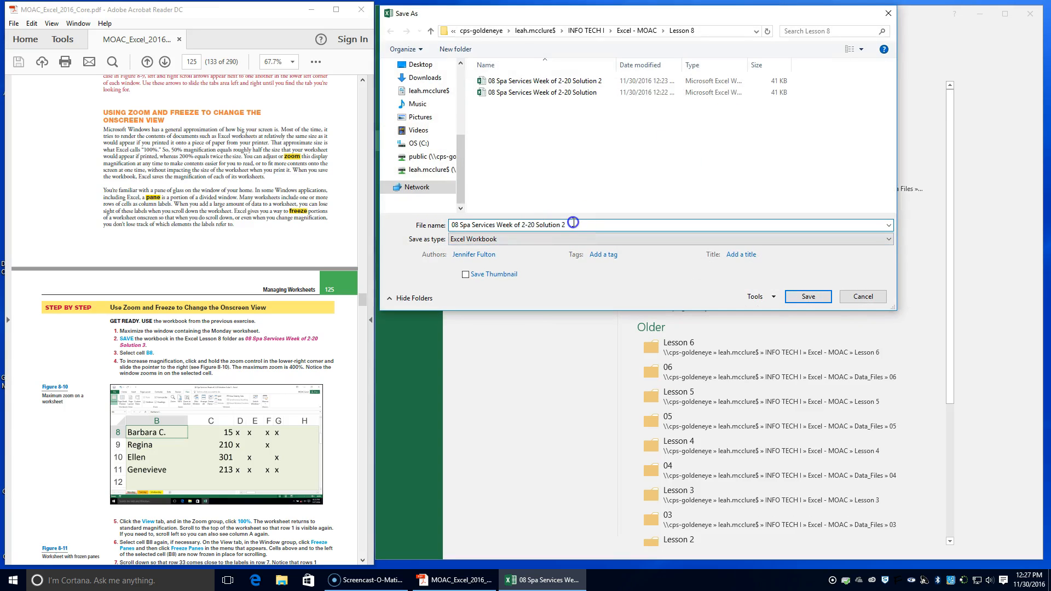
key(BackSpace)
text(3)
click(800, 295)
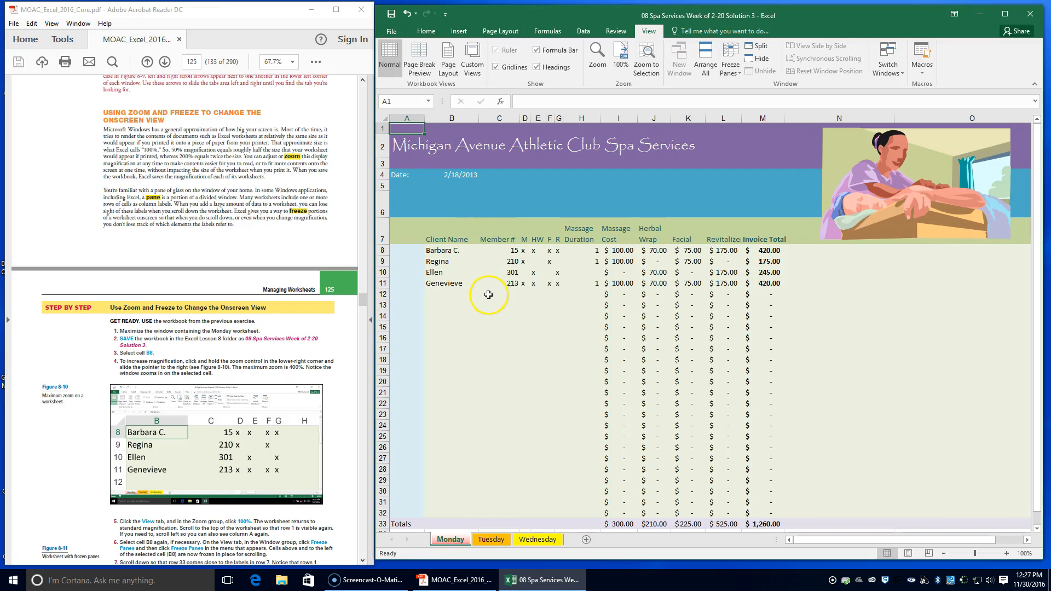
- Zoom in on cell B8 of the Monday worksheet up to 400% and return the magnification to 100%
click(449, 252)
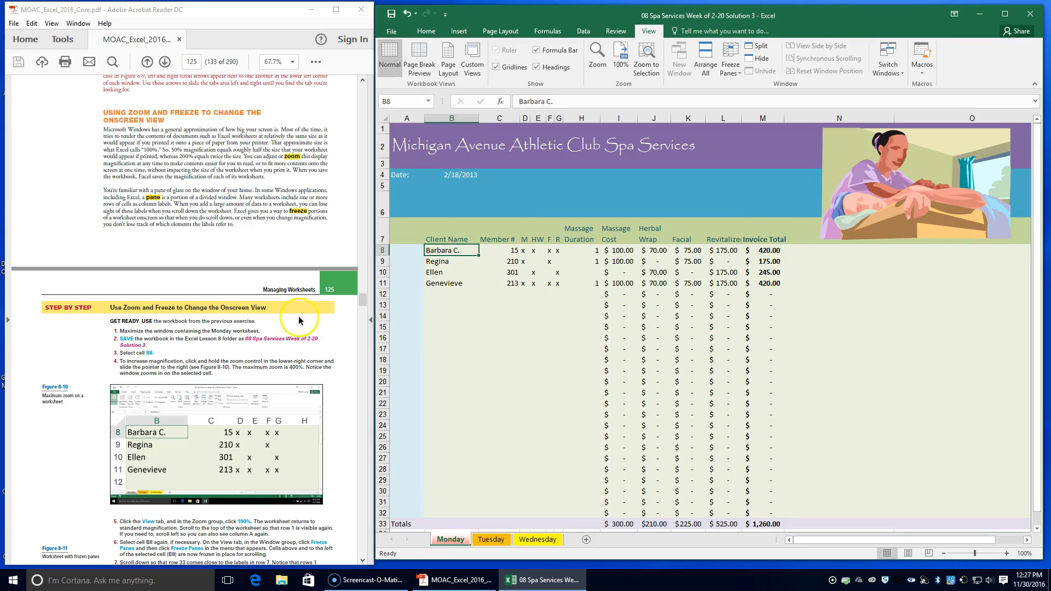
scroll(215, 374, down, 2)
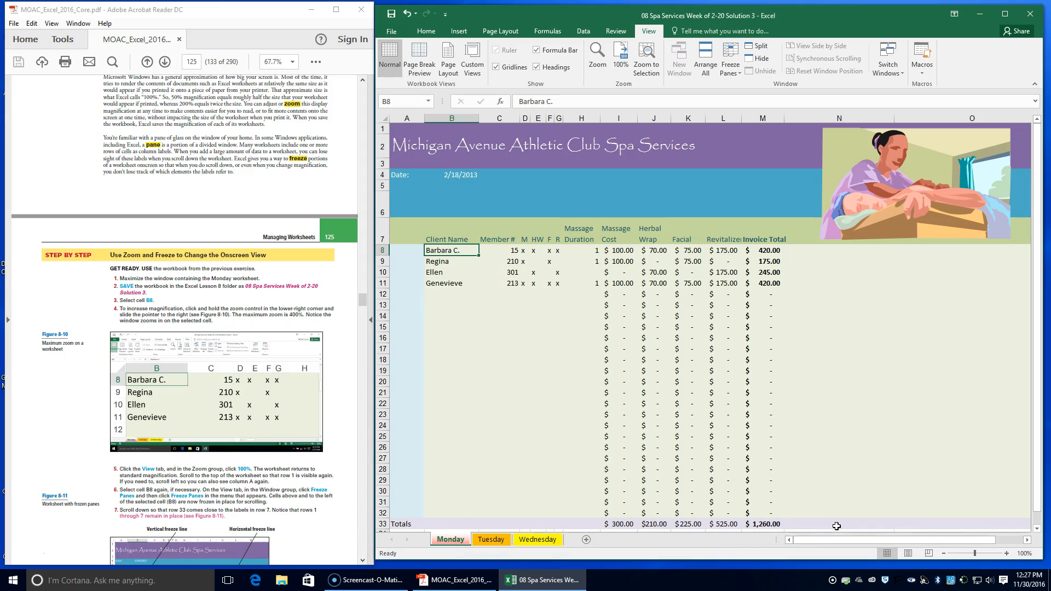
drag(975, 555, 998, 554)
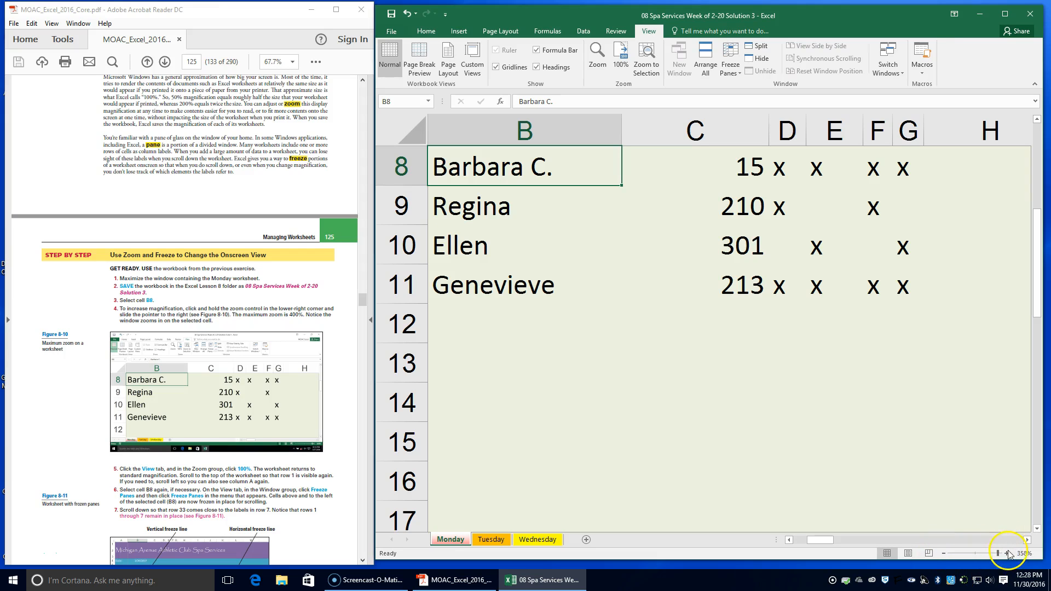
click(1006, 554)
click(1006, 554)
click(1006, 553)
click(1007, 554)
click(1007, 553)
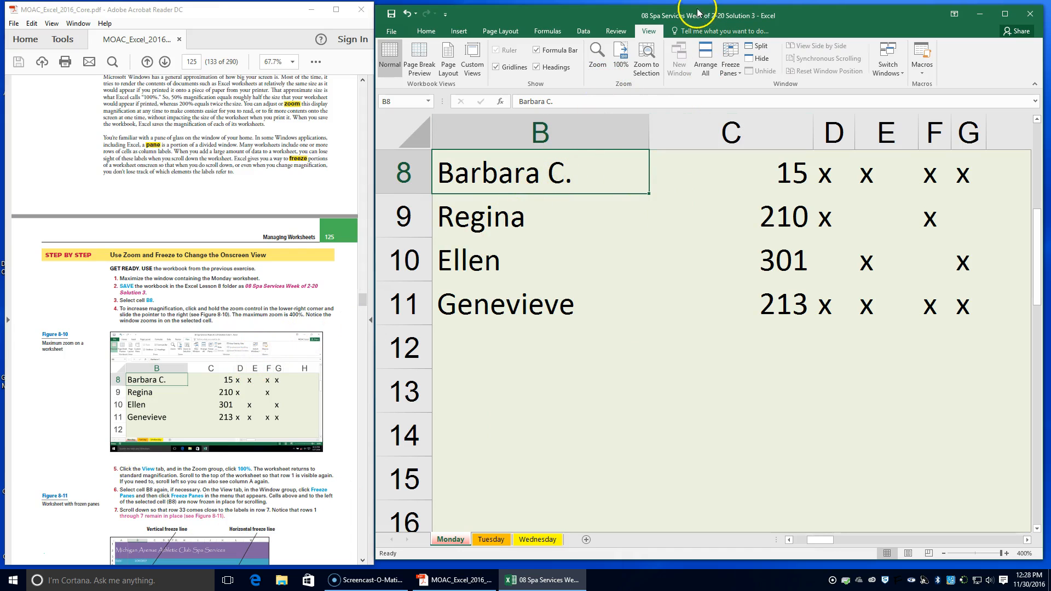
click(620, 65)
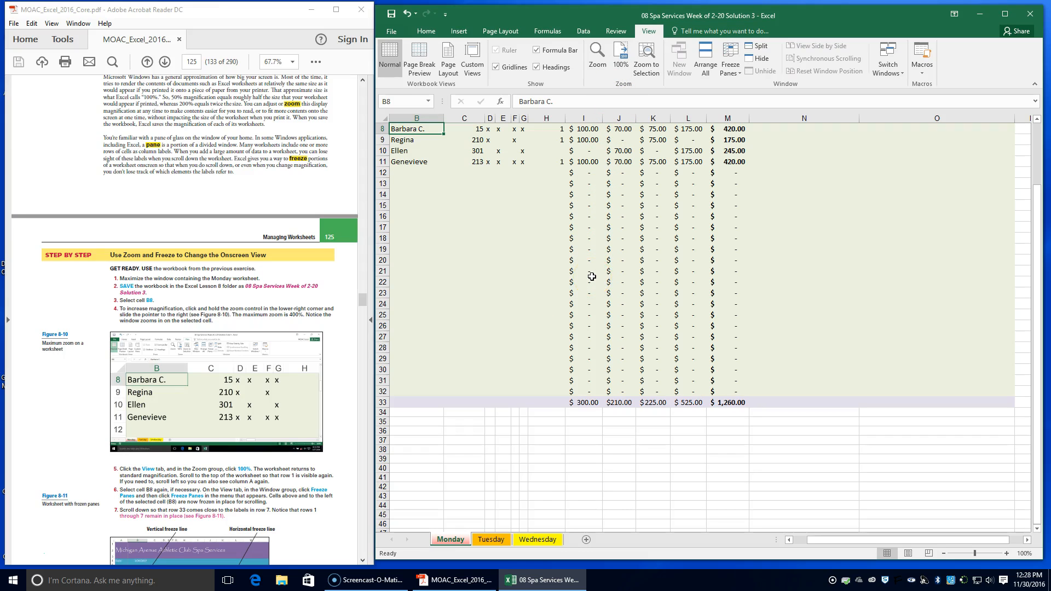
- Freeze the panes of the Monday worksheet at cell B8 in the current scrolled view
click(410, 129)
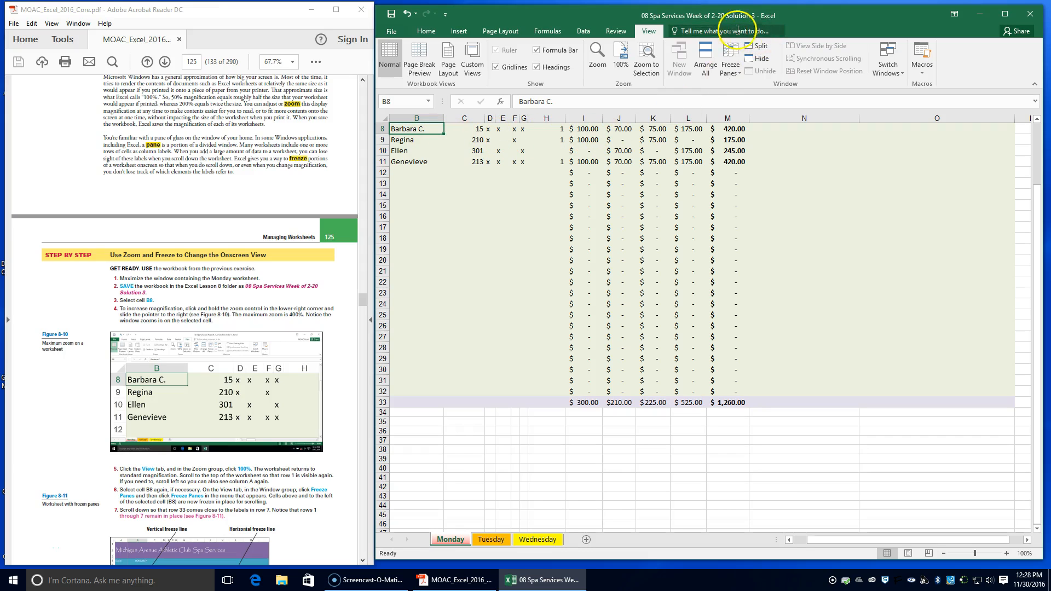
click(648, 35)
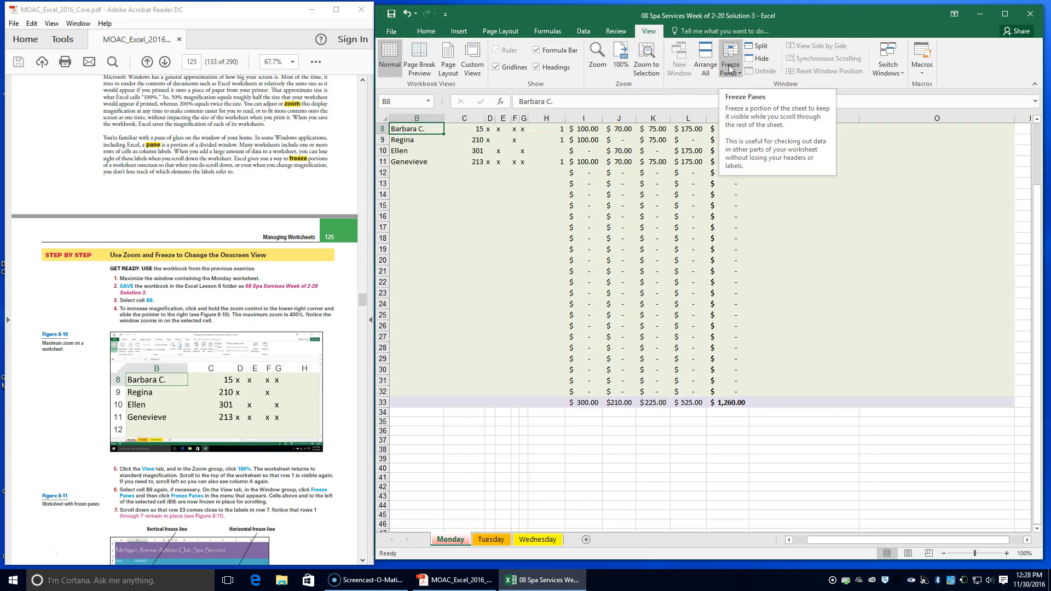
click(729, 68)
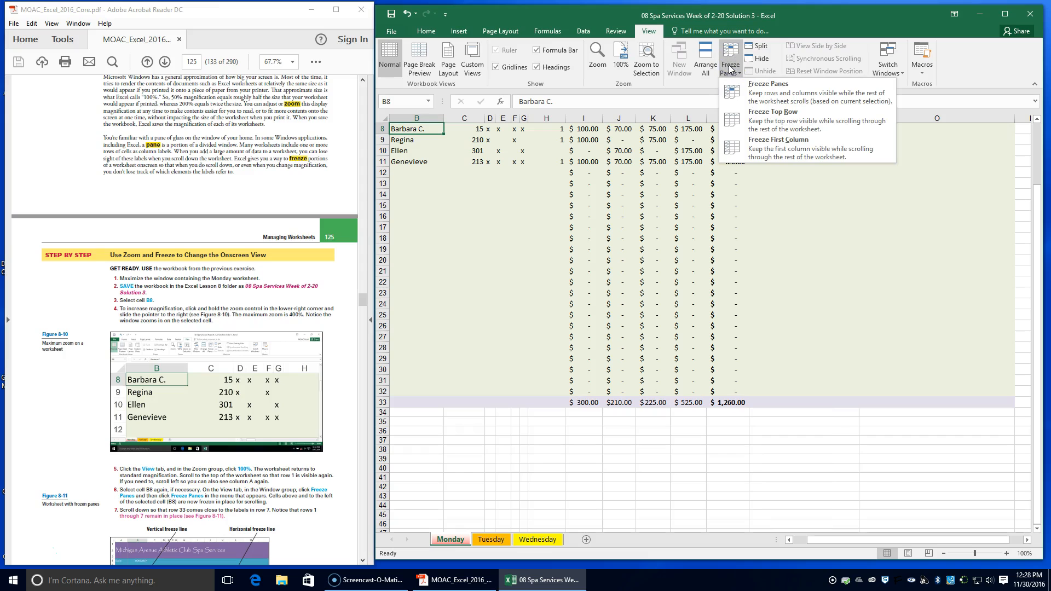
click(743, 95)
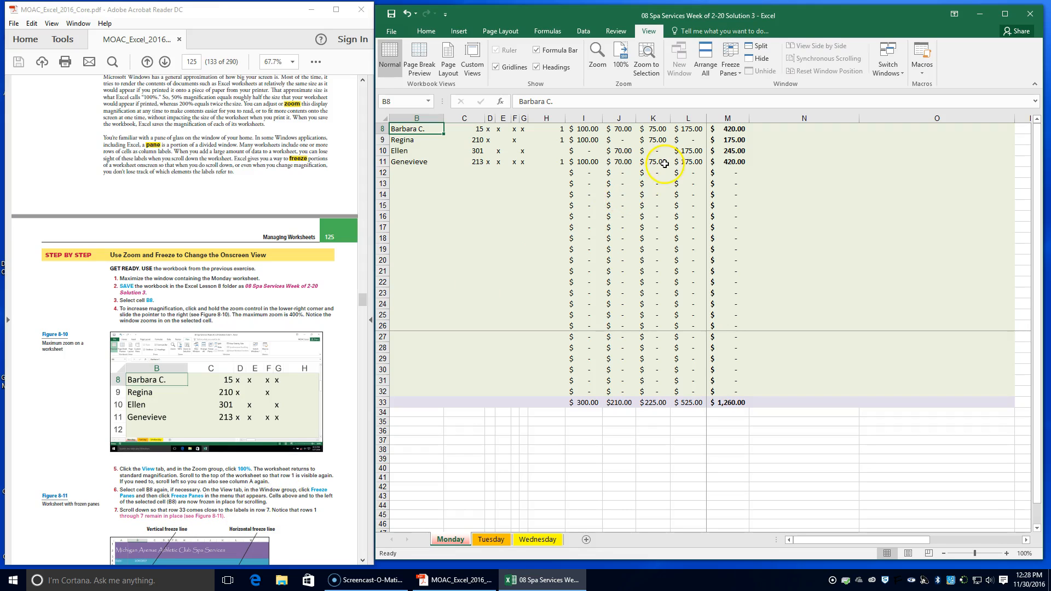
- Check how the Monday worksheet scrolls with the frozen panes and compare it with step 7 and Figure 8-11 in the textbook
scroll(663, 224, down, 8)
scroll(660, 233, up, 8)
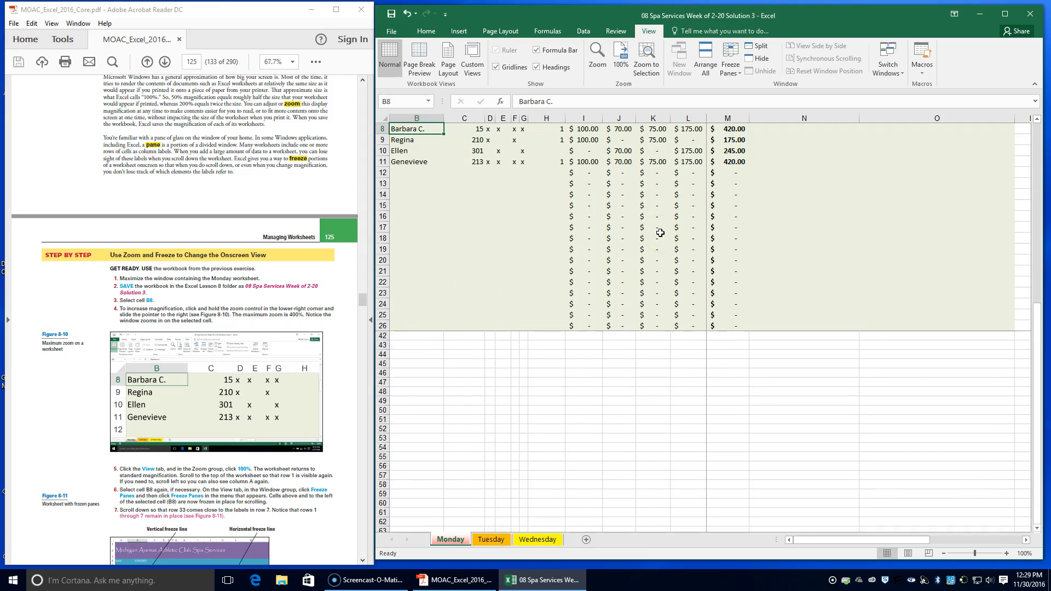
scroll(660, 229, down, 3)
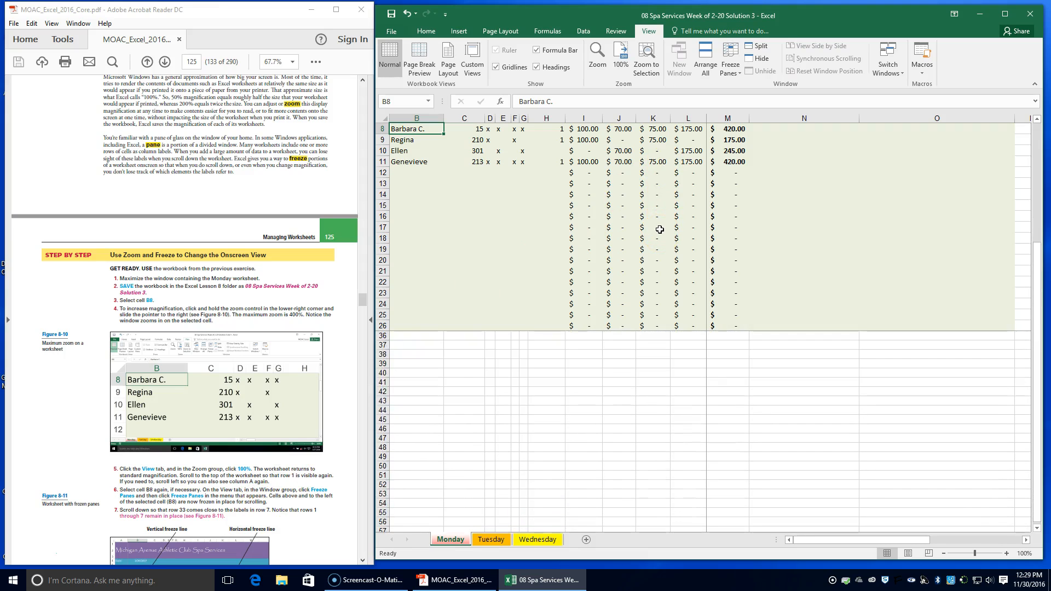
scroll(659, 229, up, 3)
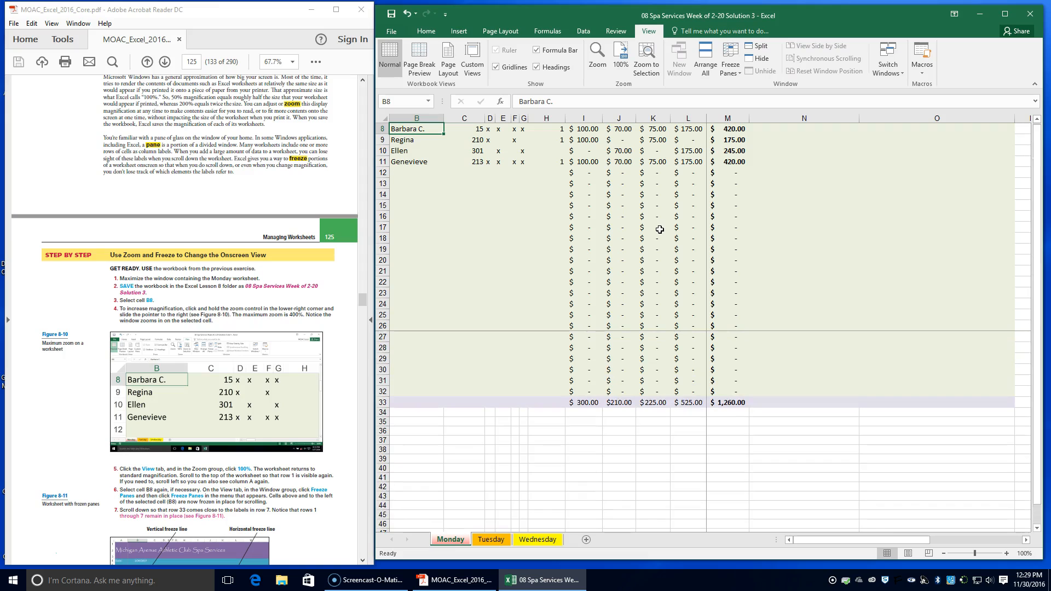
scroll(180, 427, down, 3)
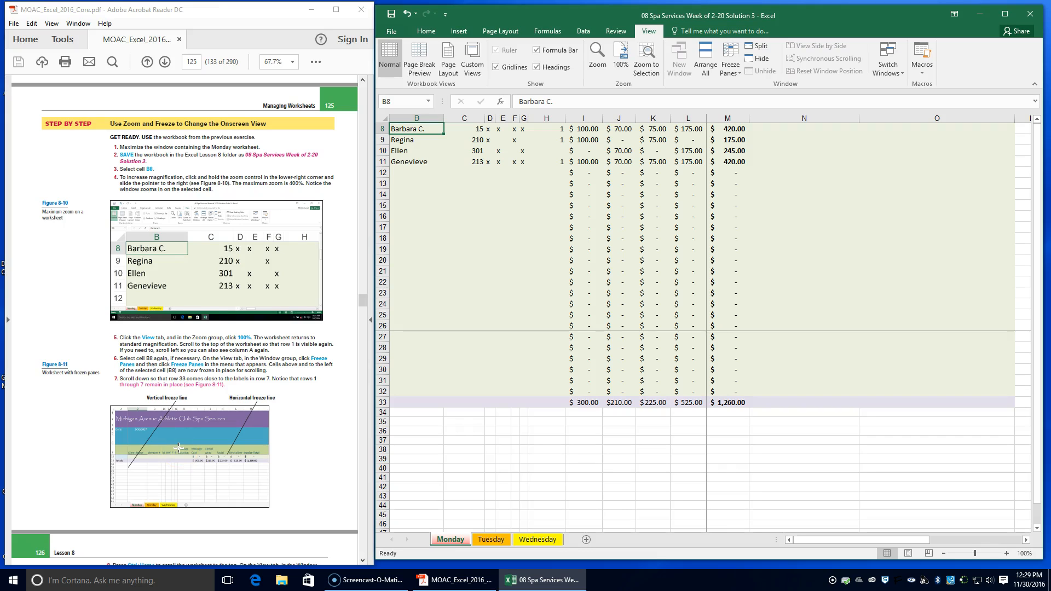
scroll(178, 447, down, 1)
click(178, 440)
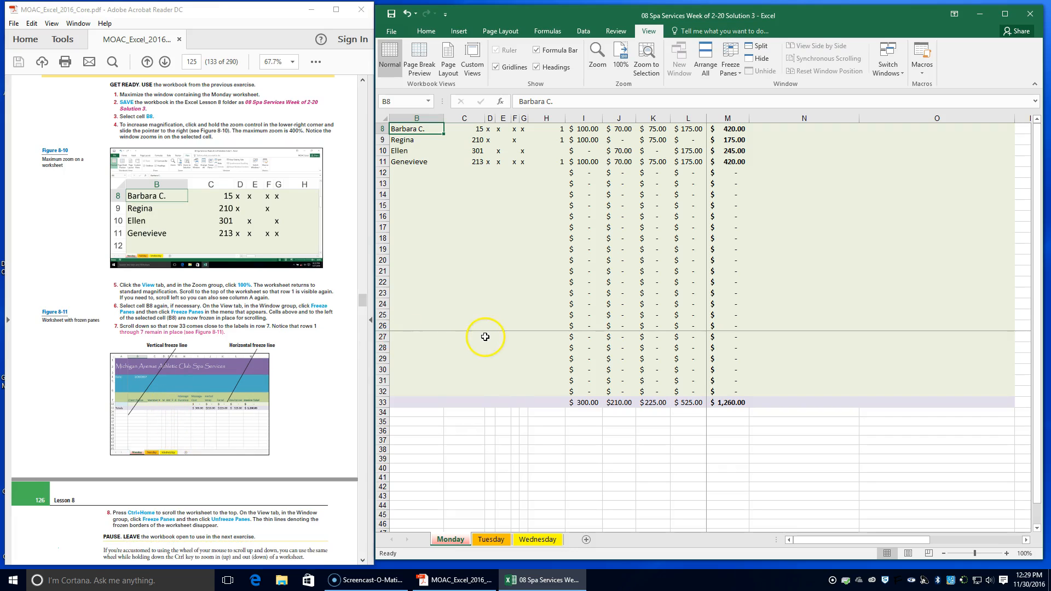
scroll(483, 347, down, 1)
scroll(483, 347, down, 1)
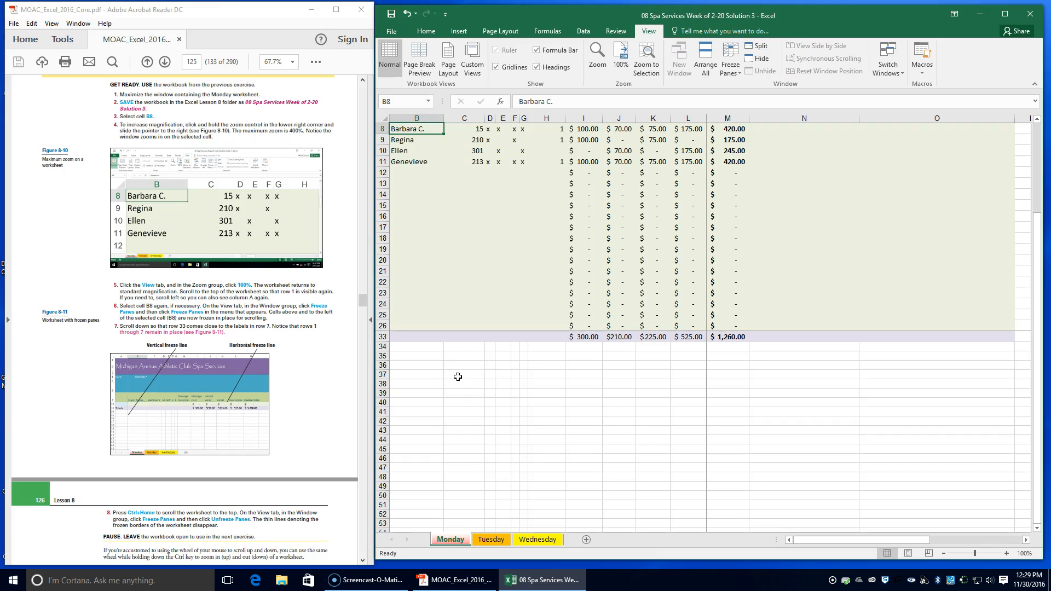
- Unfreeze the panes and bring row 1 and column A of the Monday worksheet back into view
scroll(458, 376, up, 2)
click(731, 64)
click(766, 85)
scroll(556, 240, up, 3)
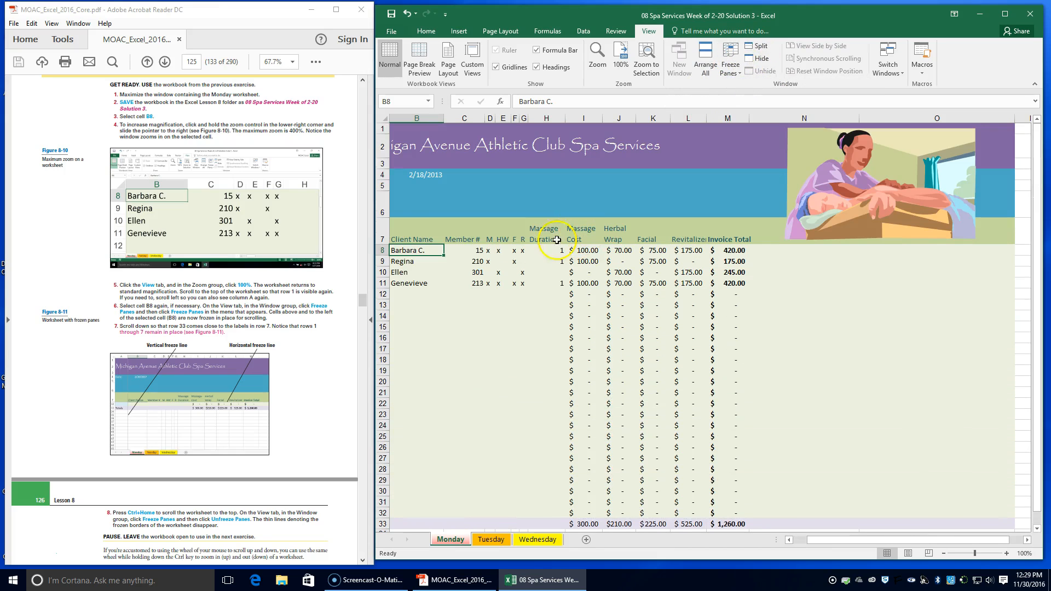
drag(818, 540, 804, 541)
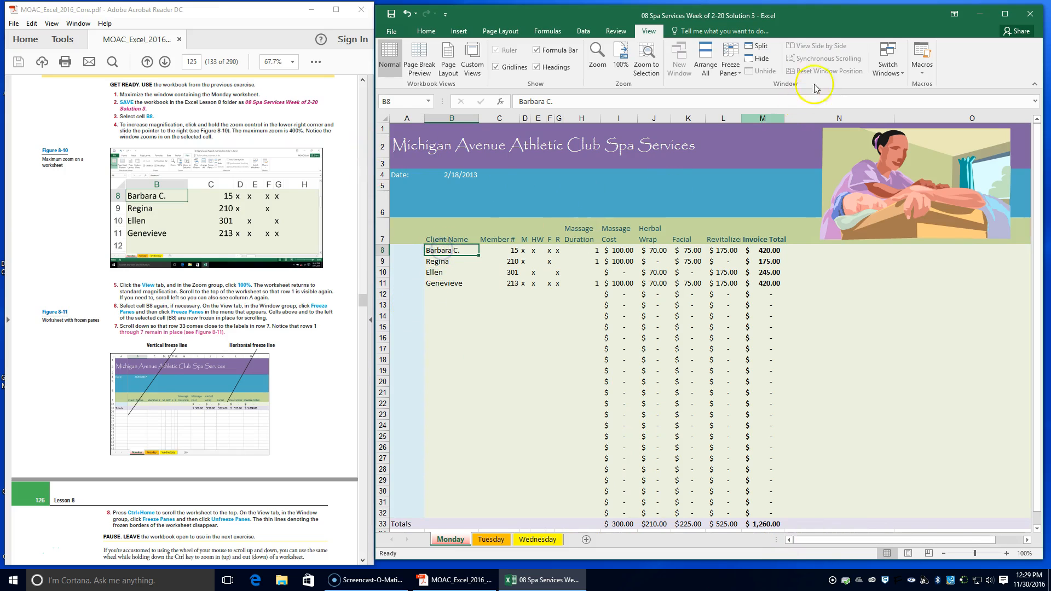
- Freeze the panes at cell B8 with row 1 and column A in view, and check the frozen header rows while scrolling past row 33
click(731, 68)
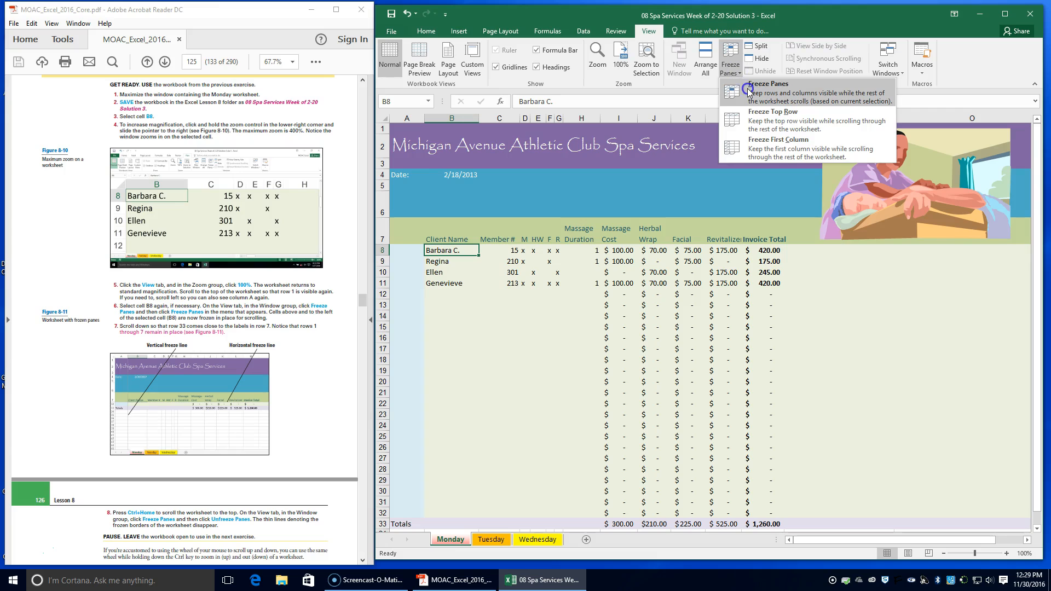
click(749, 92)
scroll(660, 267, down, 2)
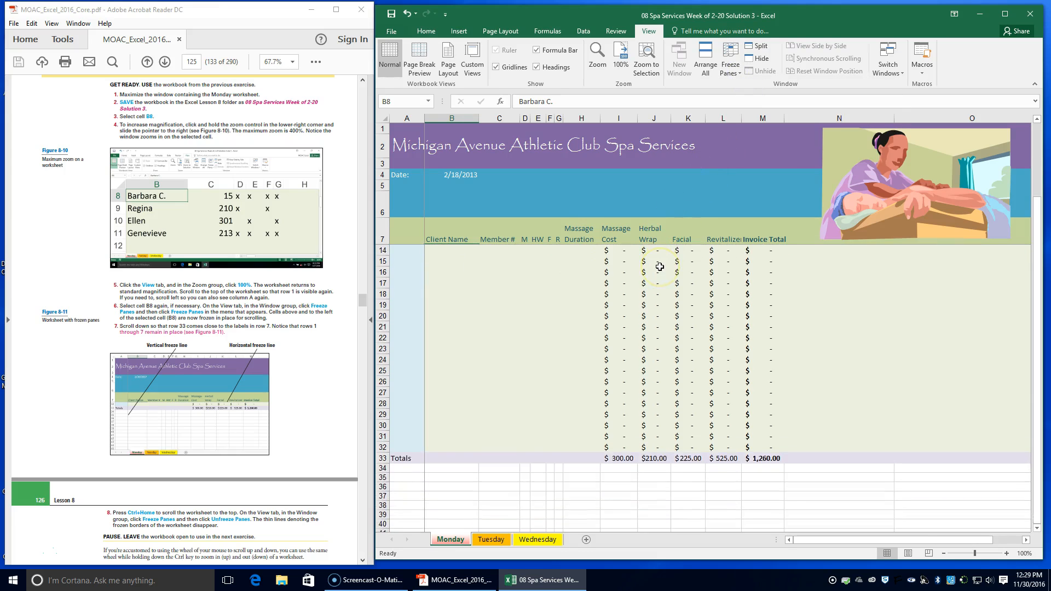
scroll(660, 267, down, 7)
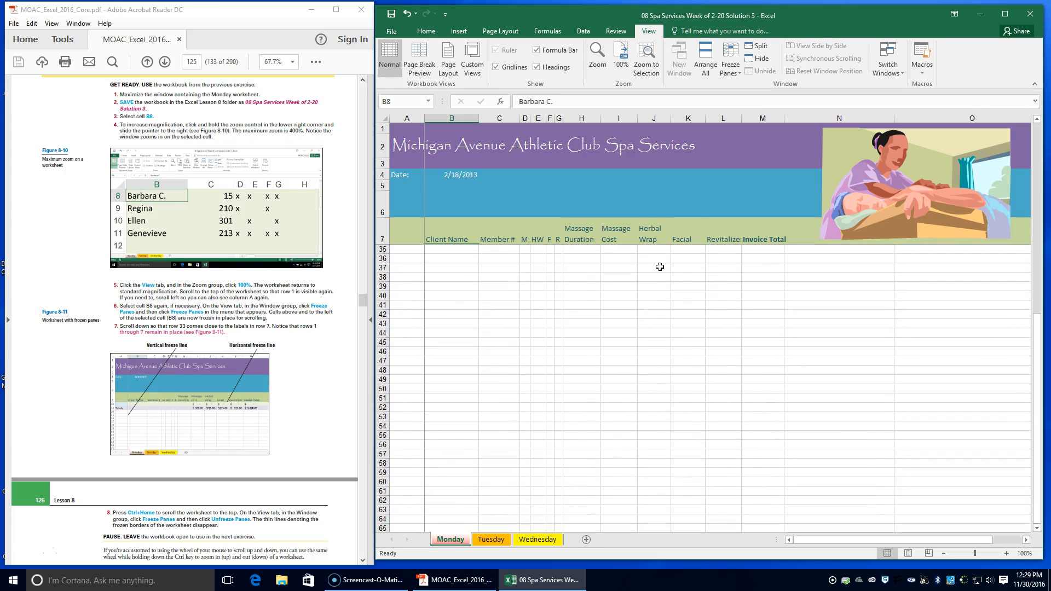
scroll(659, 266, up, 1)
scroll(660, 267, down, 1)
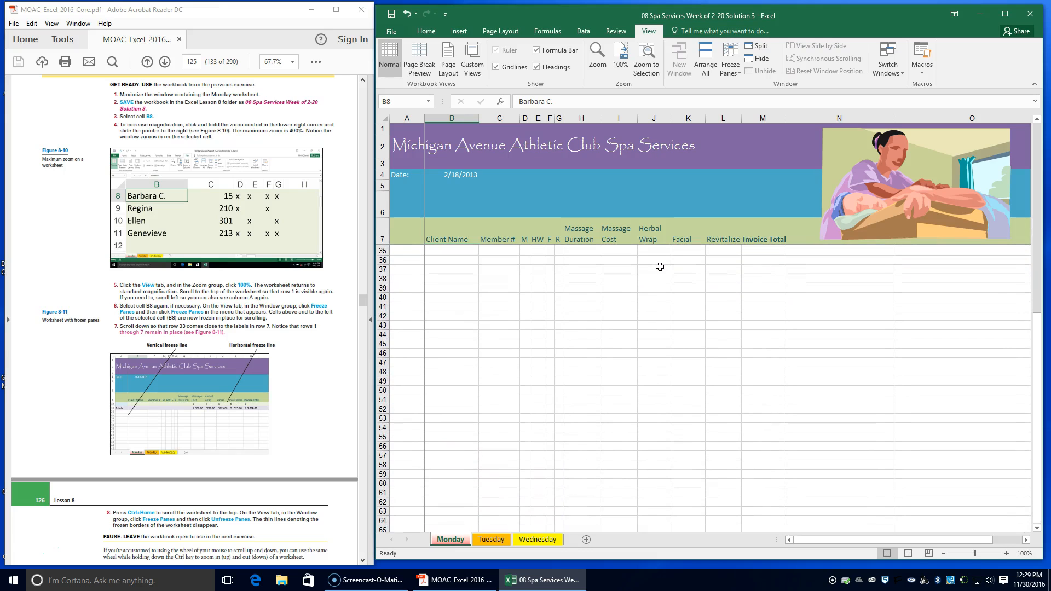
- Return to the start of the Monday worksheet and unfreeze its panes
scroll(660, 267, up, 1)
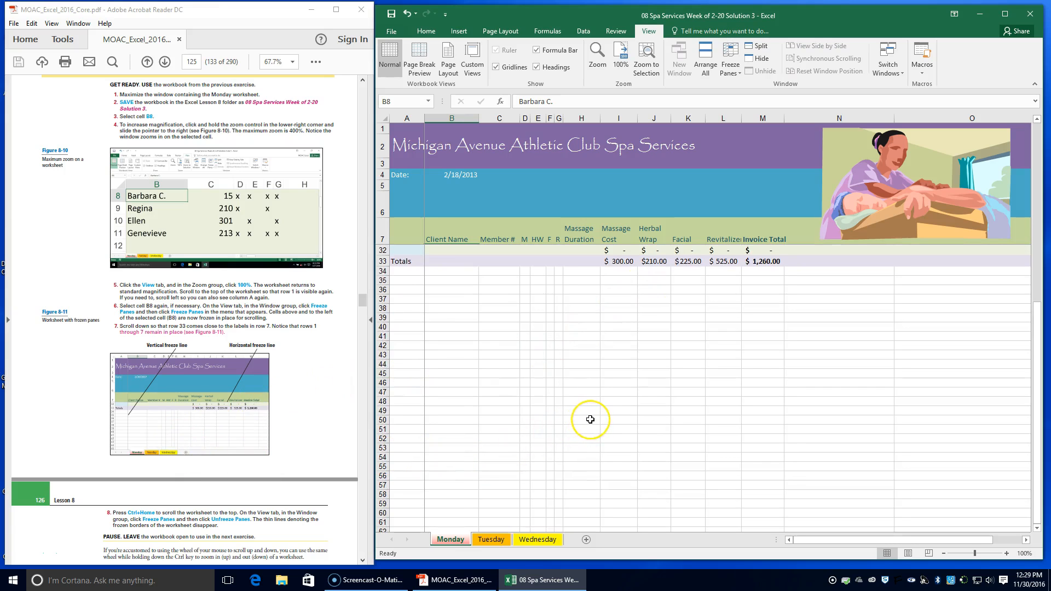
key(ctrl+Home)
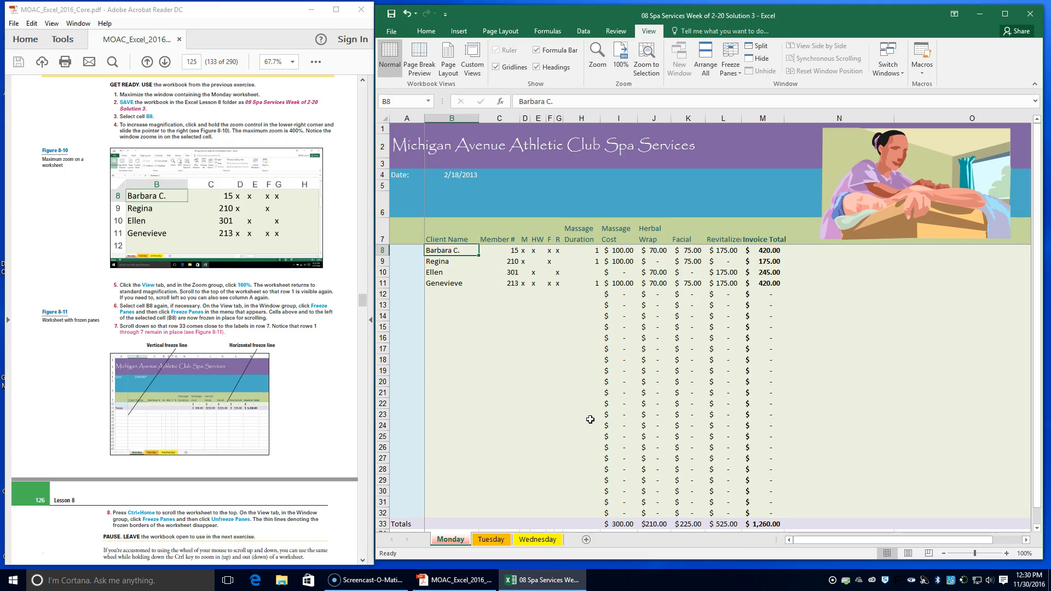
click(731, 63)
click(750, 98)
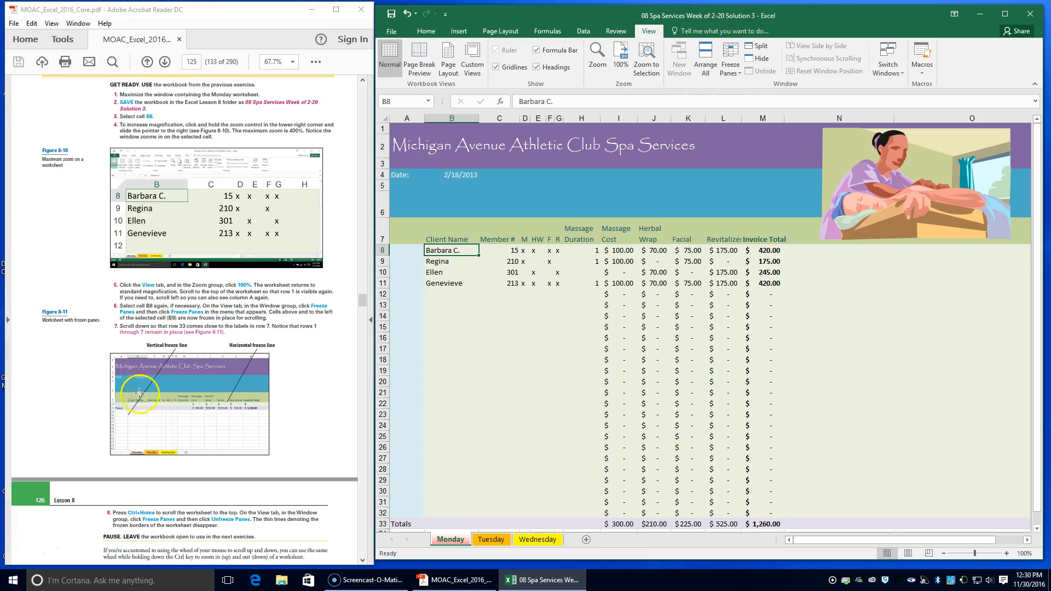
- Select cell B8 on the Monday worksheet and open the Find dialog for the Locate Data with the Find Command exercise
scroll(147, 416, down, 5)
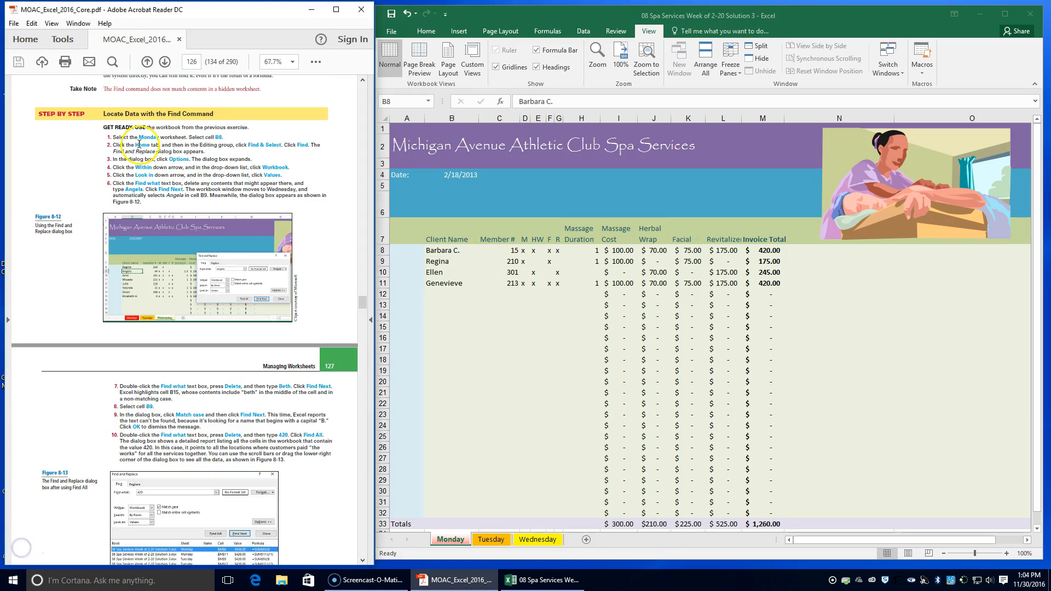
click(450, 540)
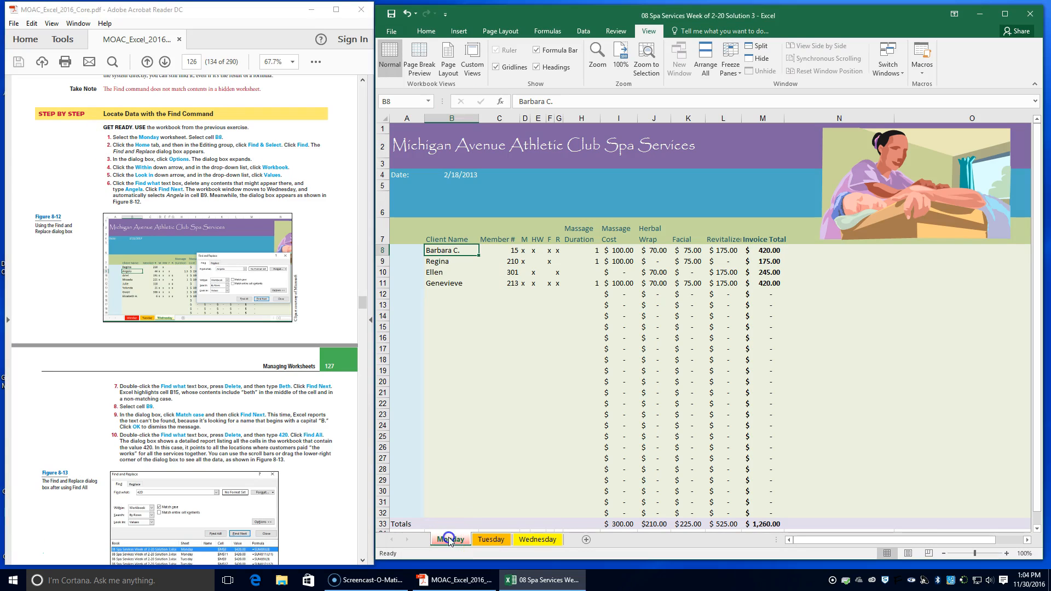
click(450, 251)
click(422, 32)
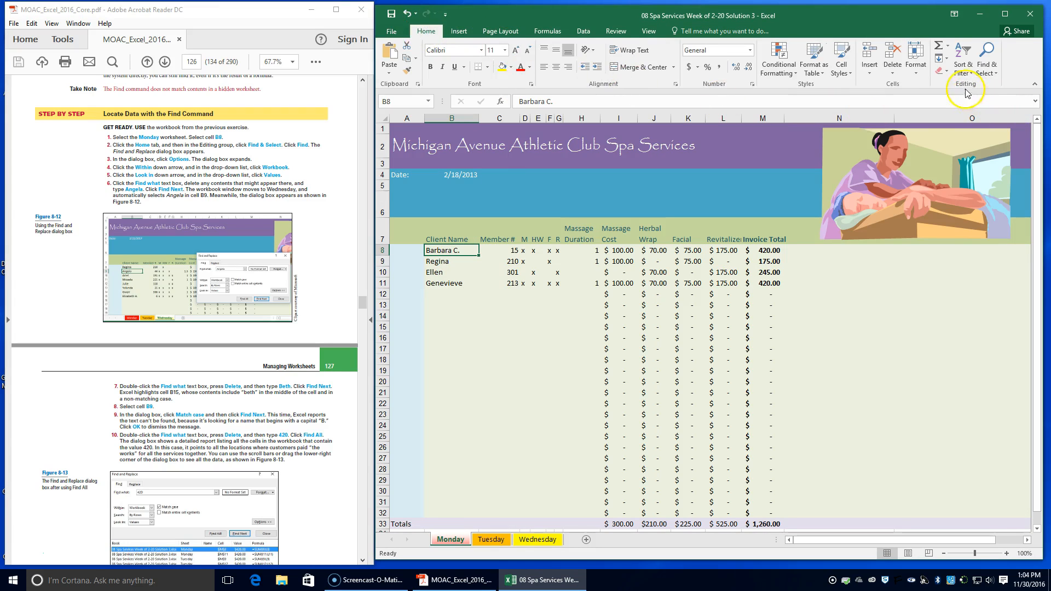
click(990, 67)
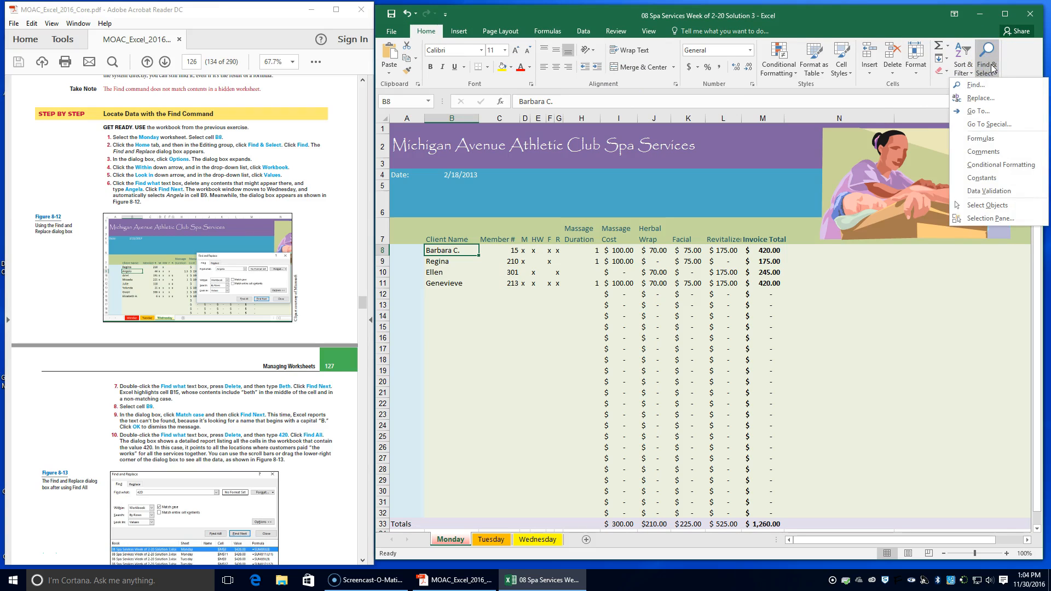
click(983, 89)
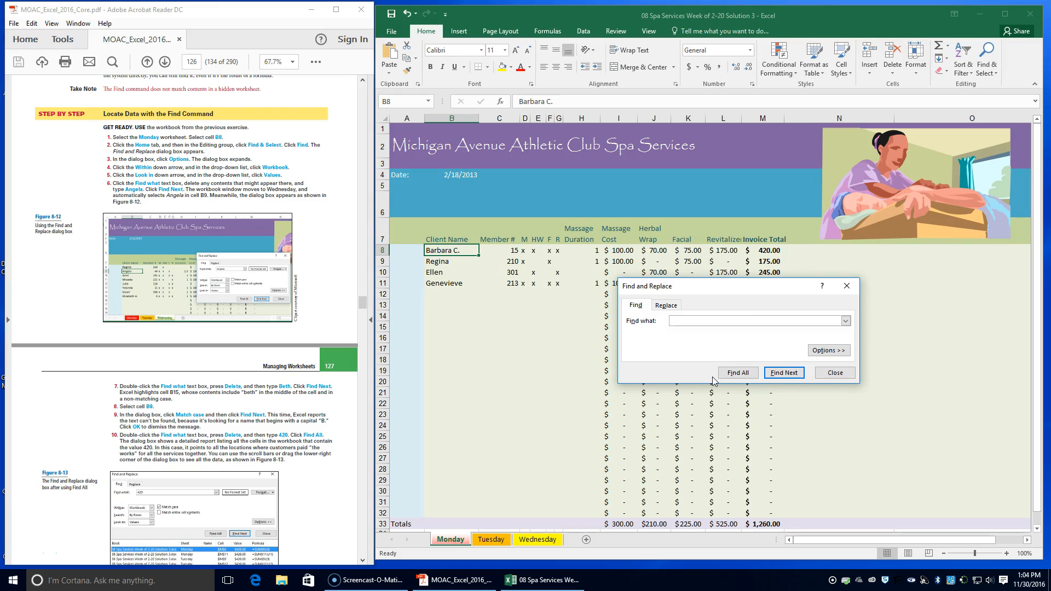
- Expand the Find options and set the search to cover the whole workbook and look in values
click(826, 350)
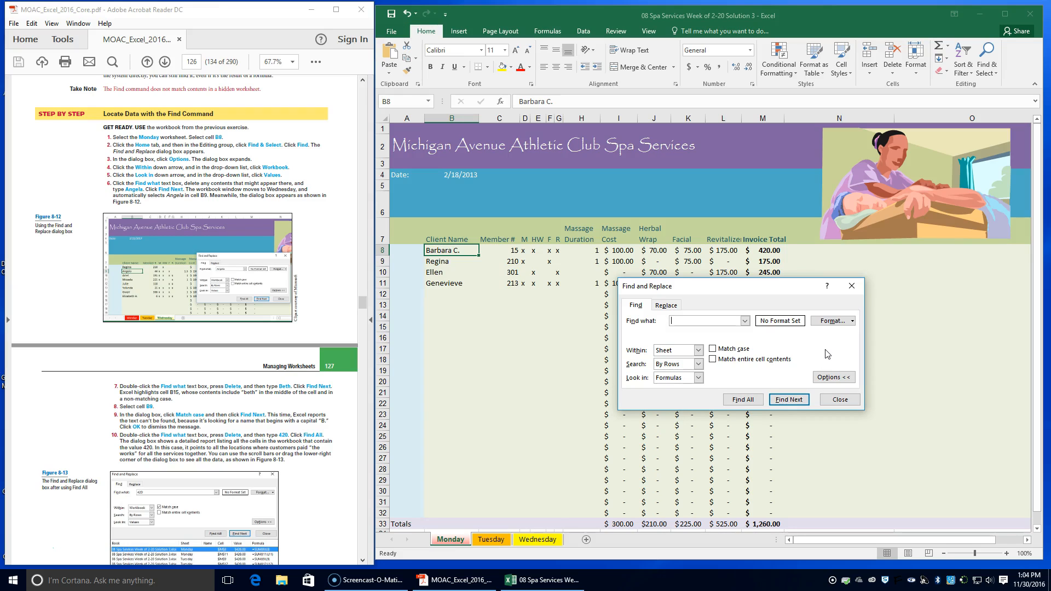
click(699, 351)
click(691, 368)
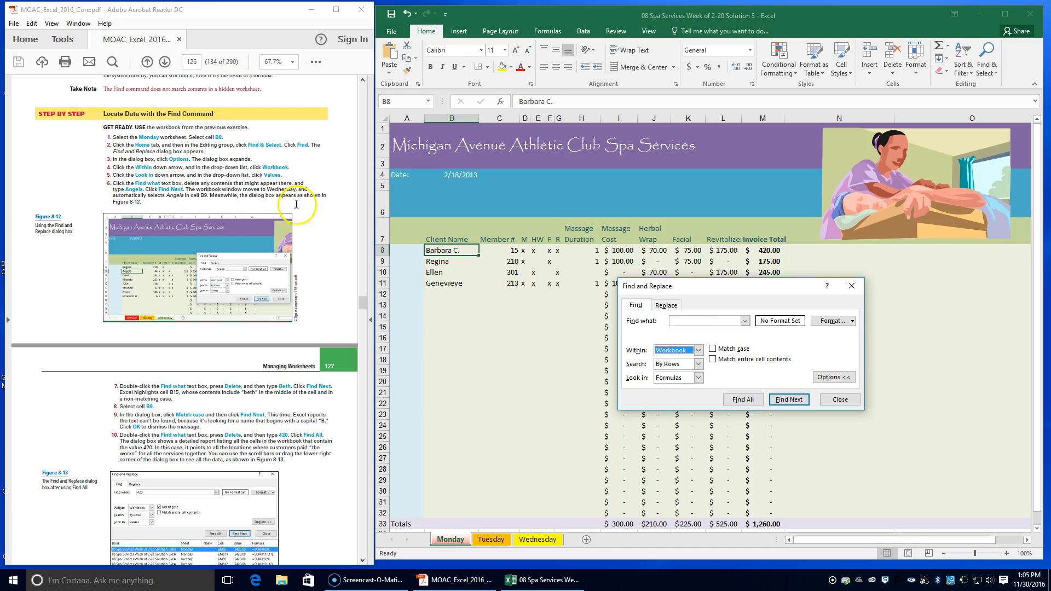
click(697, 379)
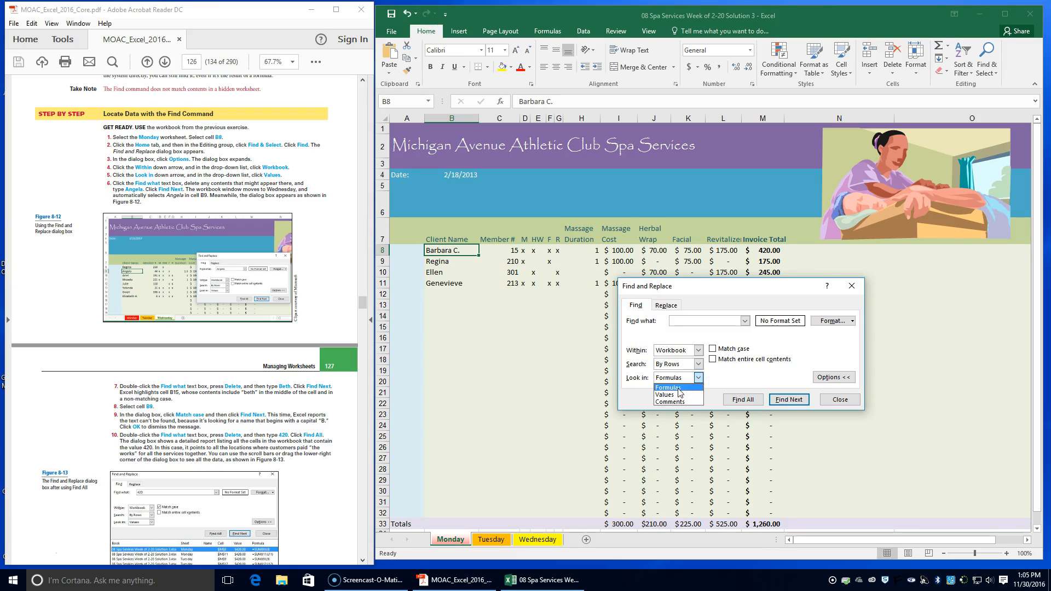
click(675, 394)
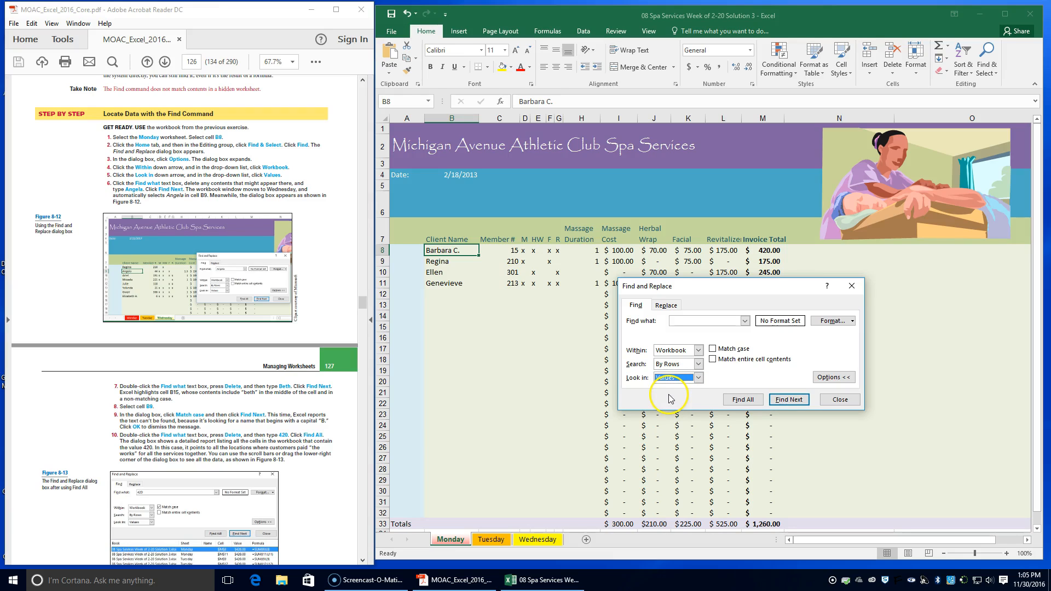
- Find the next occurrence of the client first name given in step 6 of the textbook exercise
click(692, 320)
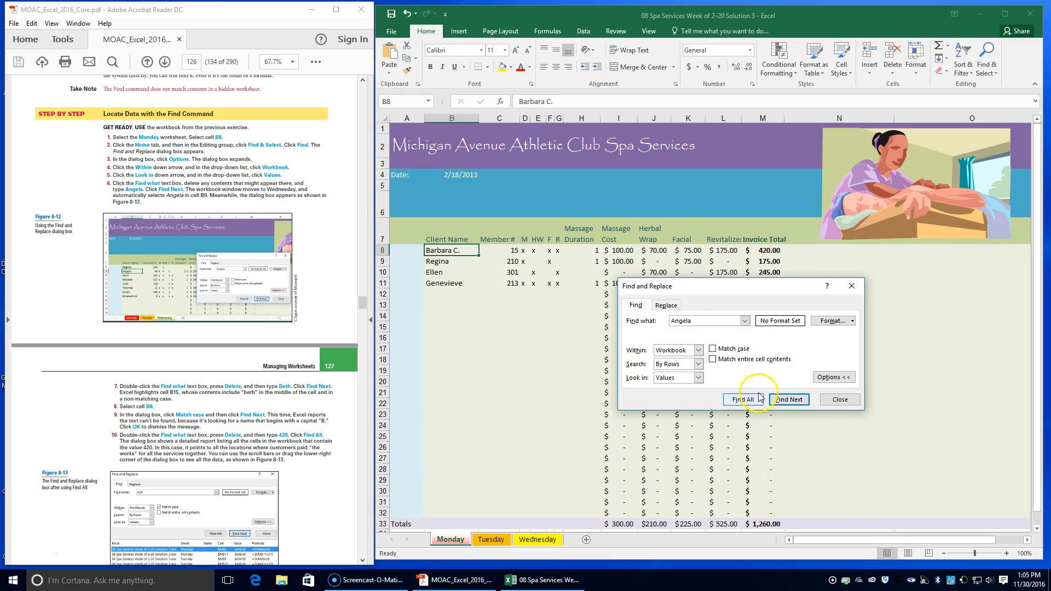
click(786, 398)
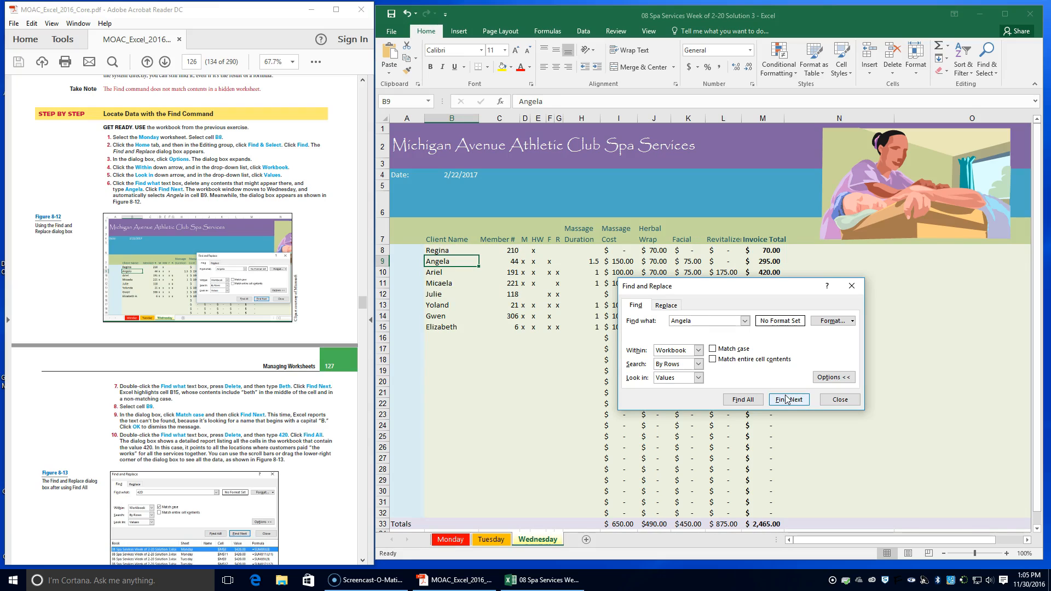
click(472, 259)
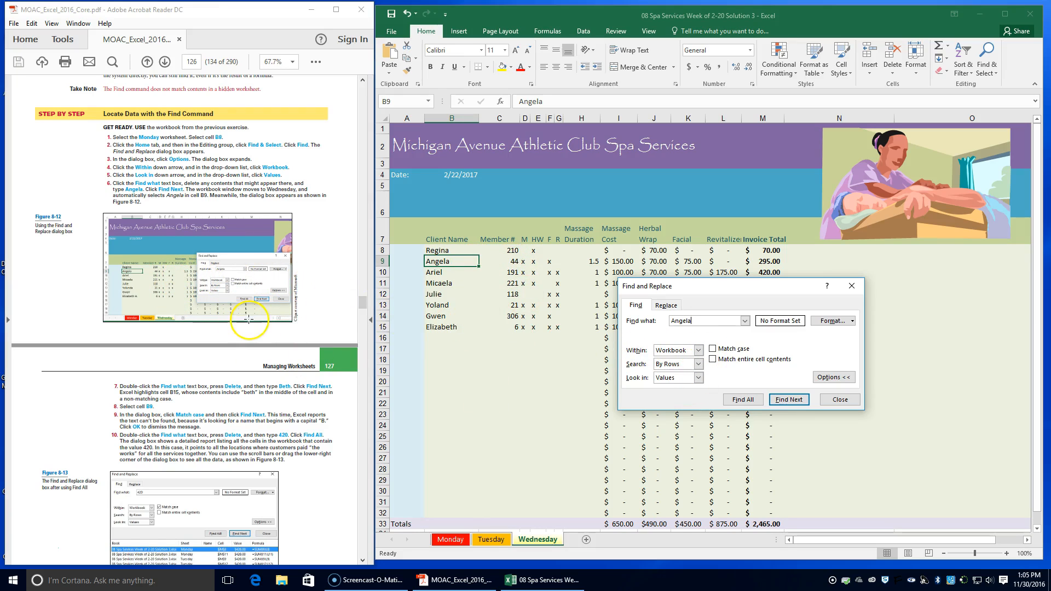
click(112, 66)
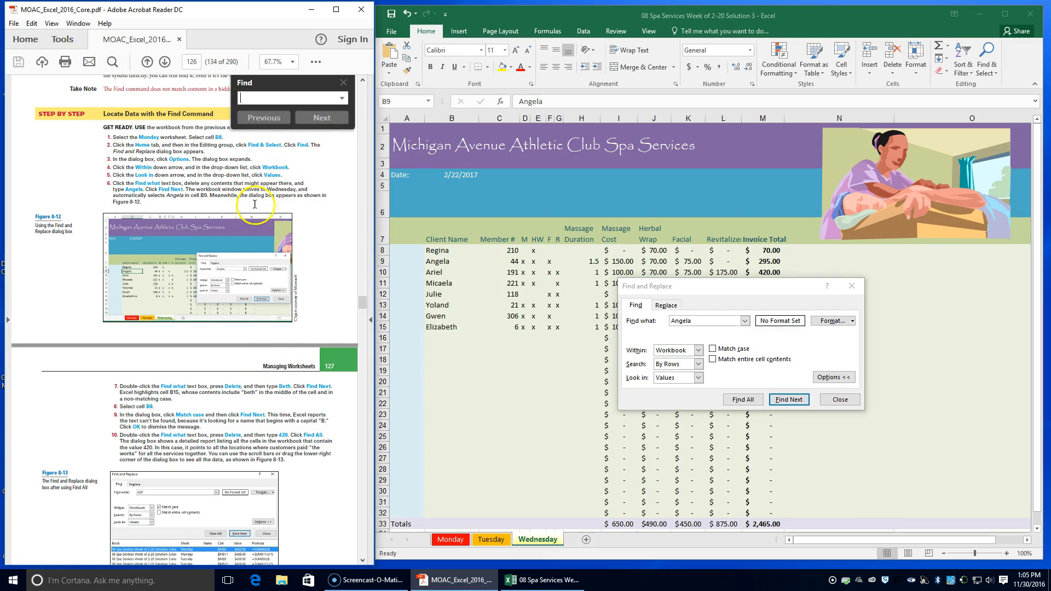
click(344, 82)
scroll(184, 290, up, 1)
scroll(184, 290, up, 1)
scroll(190, 297, down, 1)
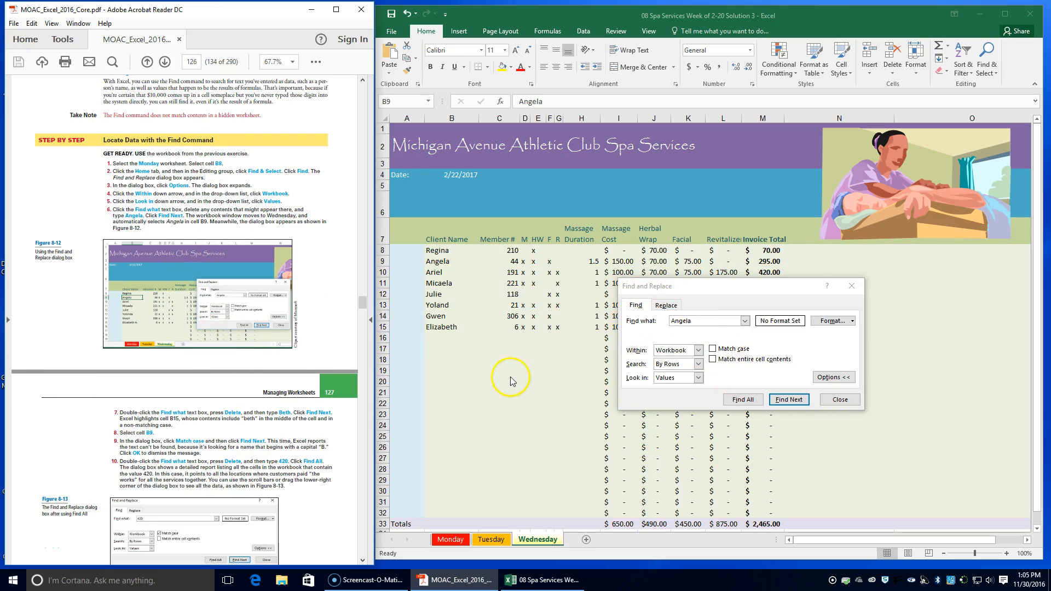
- Replace the search text with the short name given in step 7 of the textbook and find its next occurrence
double_click(700, 322)
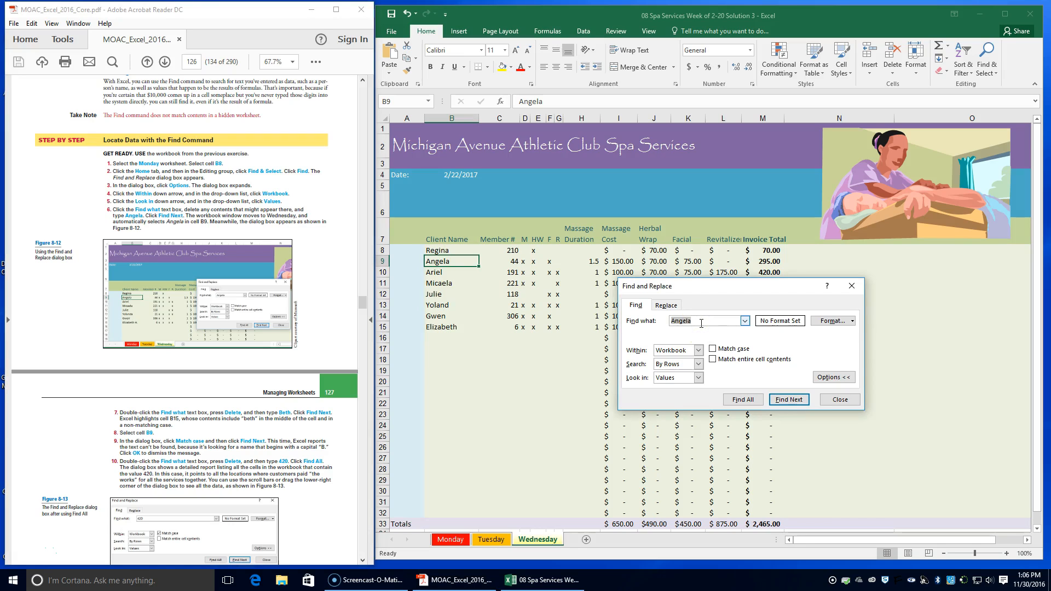
key(Delete)
click(799, 400)
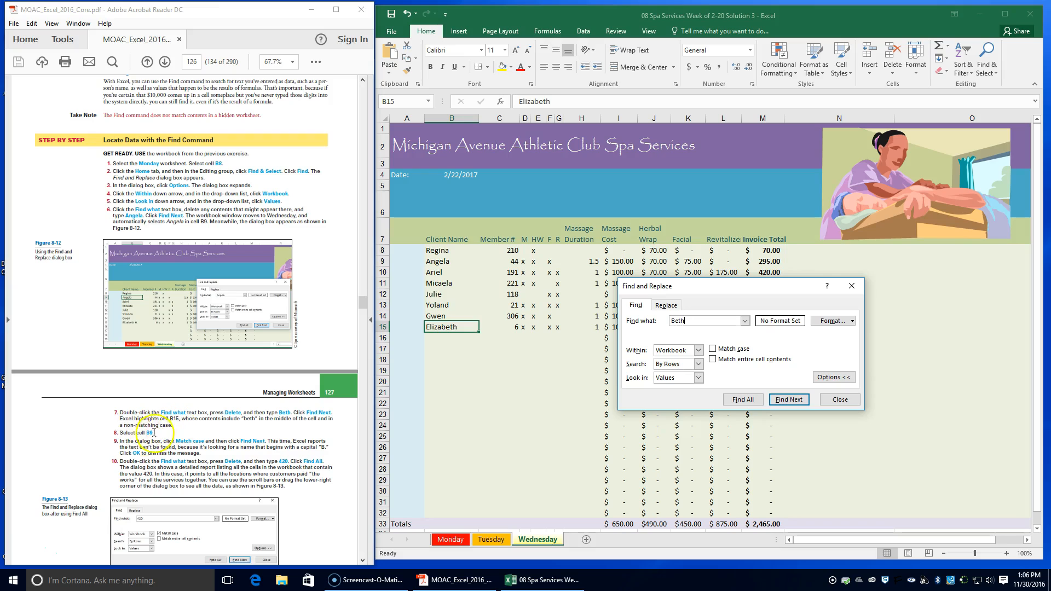
- Select cell B9, turn on Match case, and repeat the search for the same short name
click(441, 258)
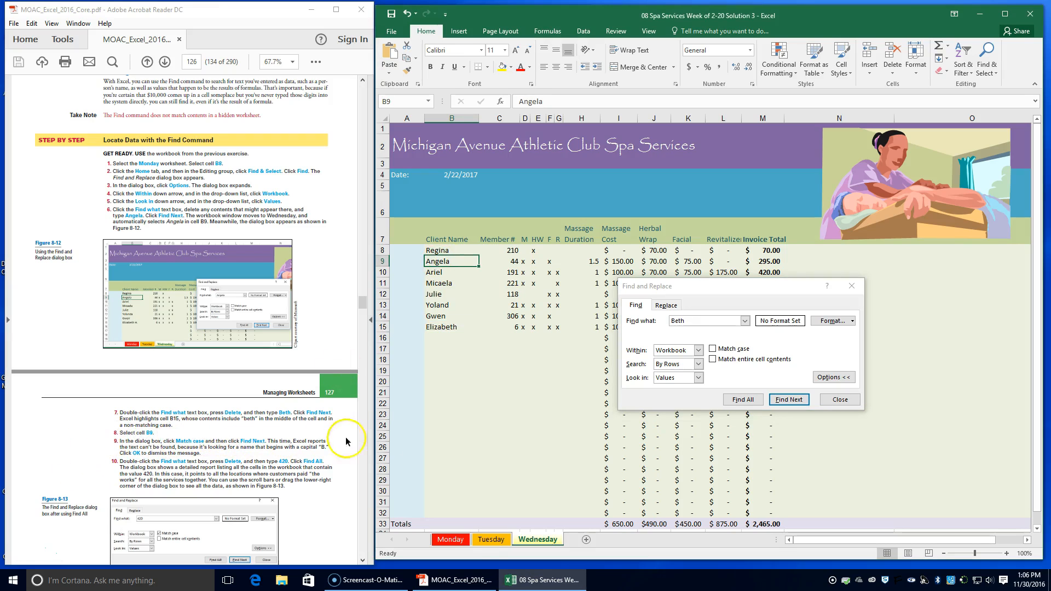
click(726, 349)
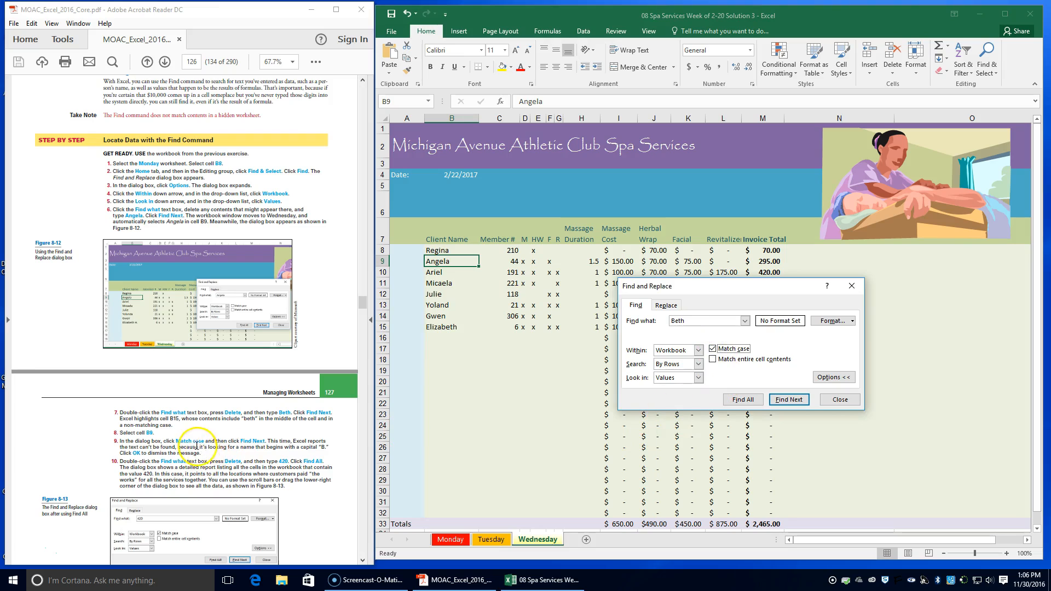
click(793, 403)
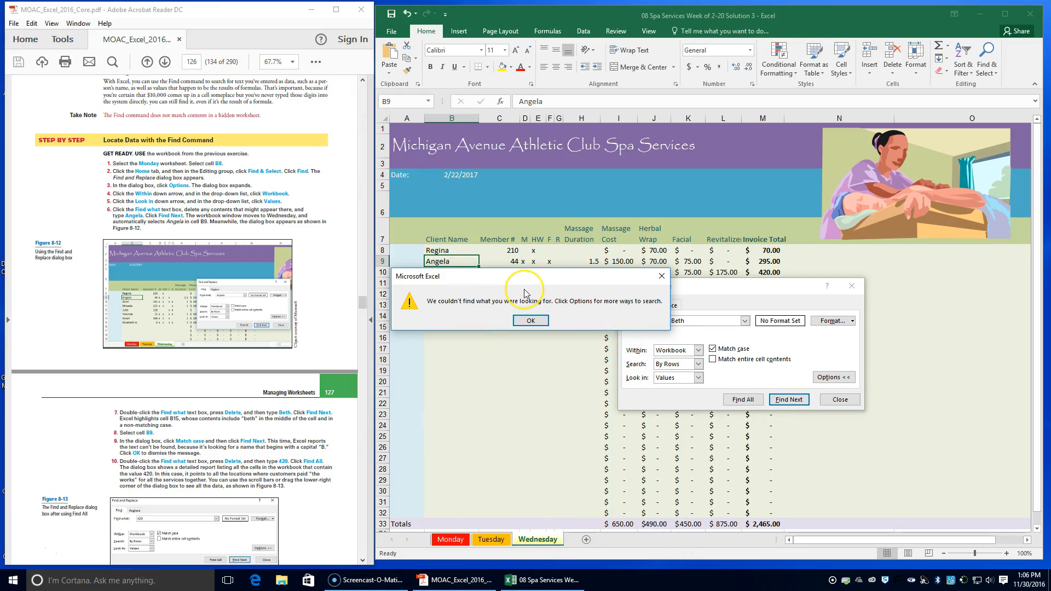
click(529, 320)
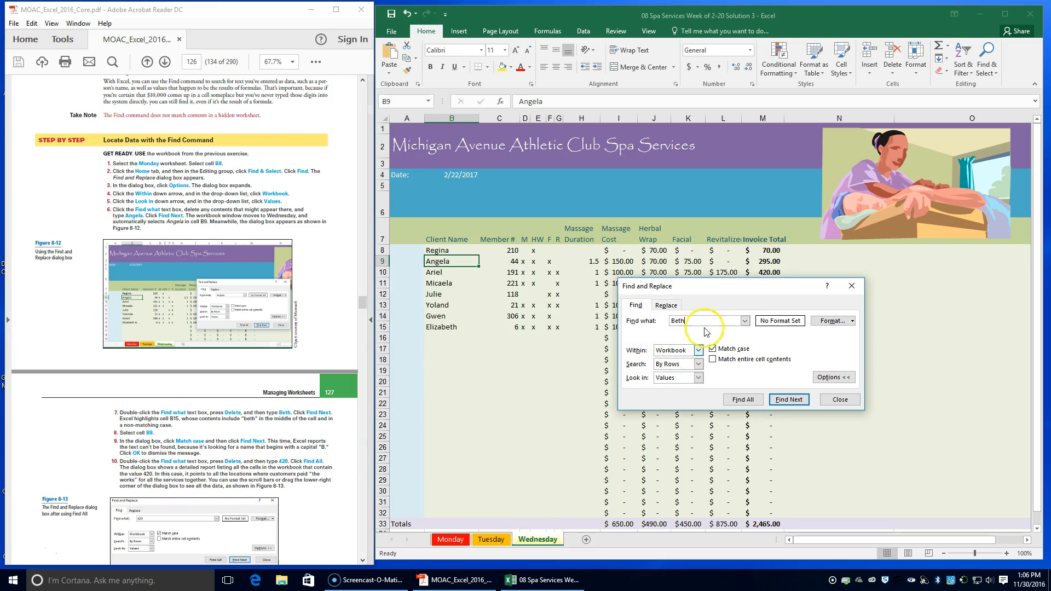
- Find all cells containing 420 in the workbook and enlarge the Find and Replace dialog to show the full results list
double_click(678, 321)
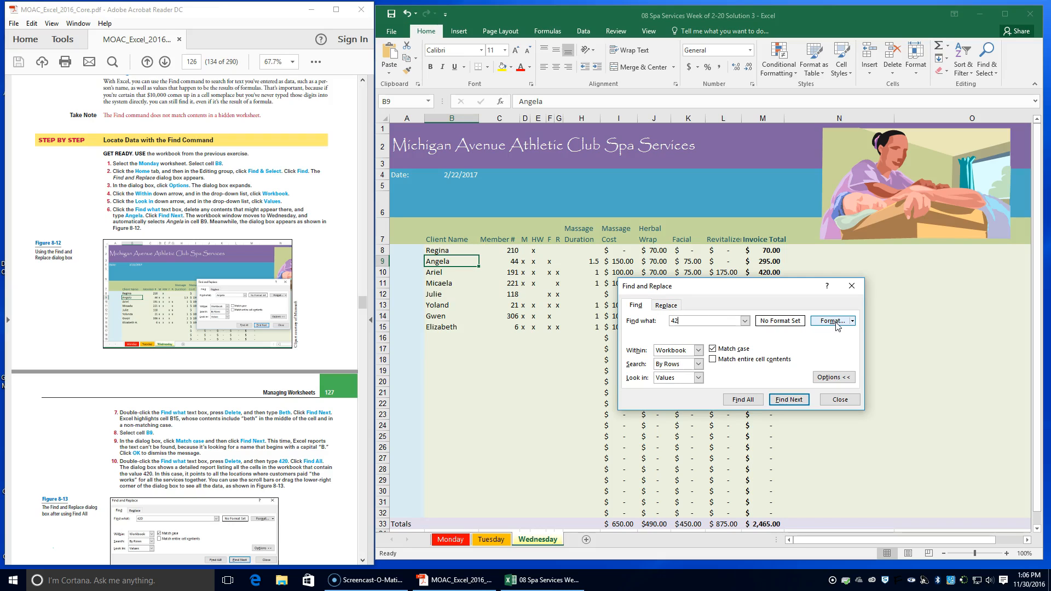
click(740, 400)
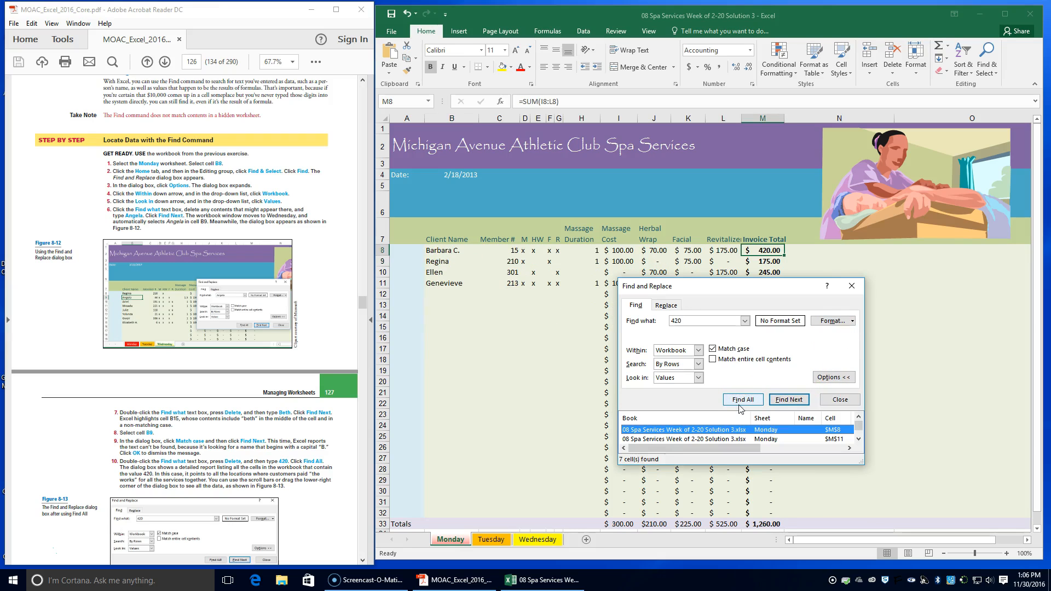
scroll(212, 480, down, 2)
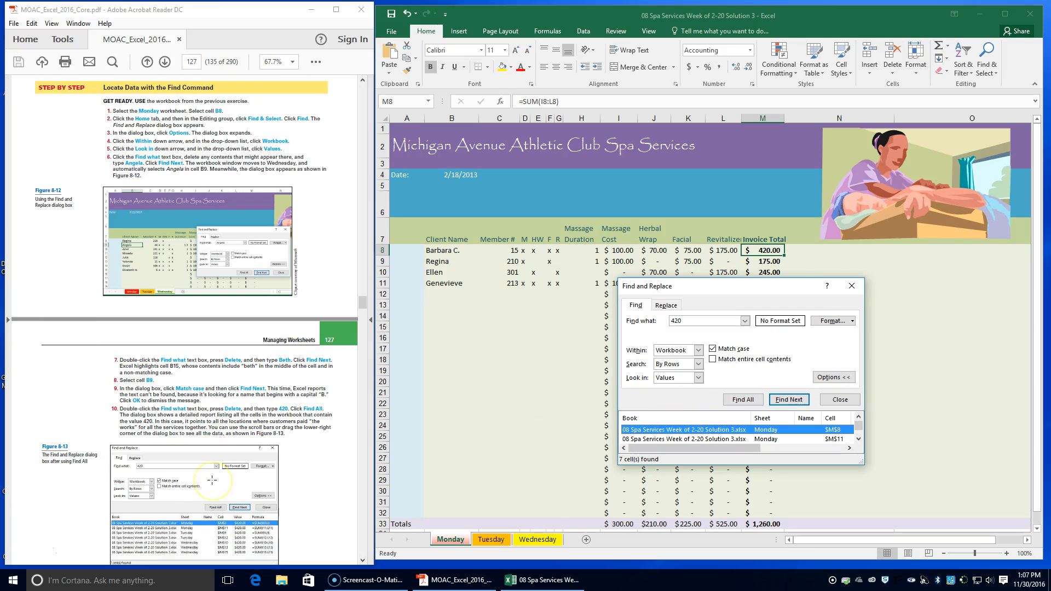
scroll(212, 480, down, 1)
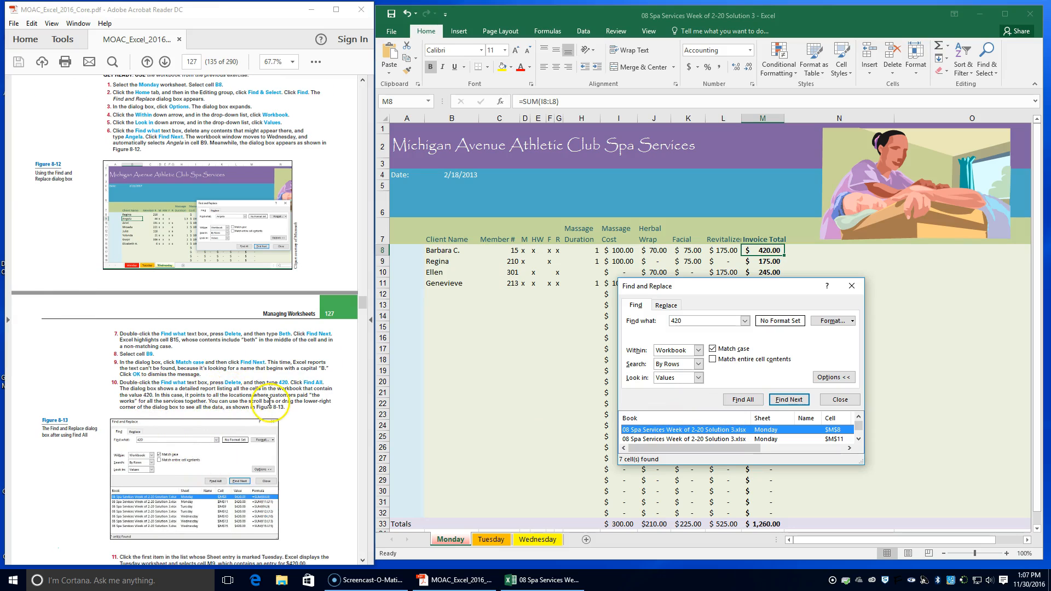
scroll(268, 402, down, 1)
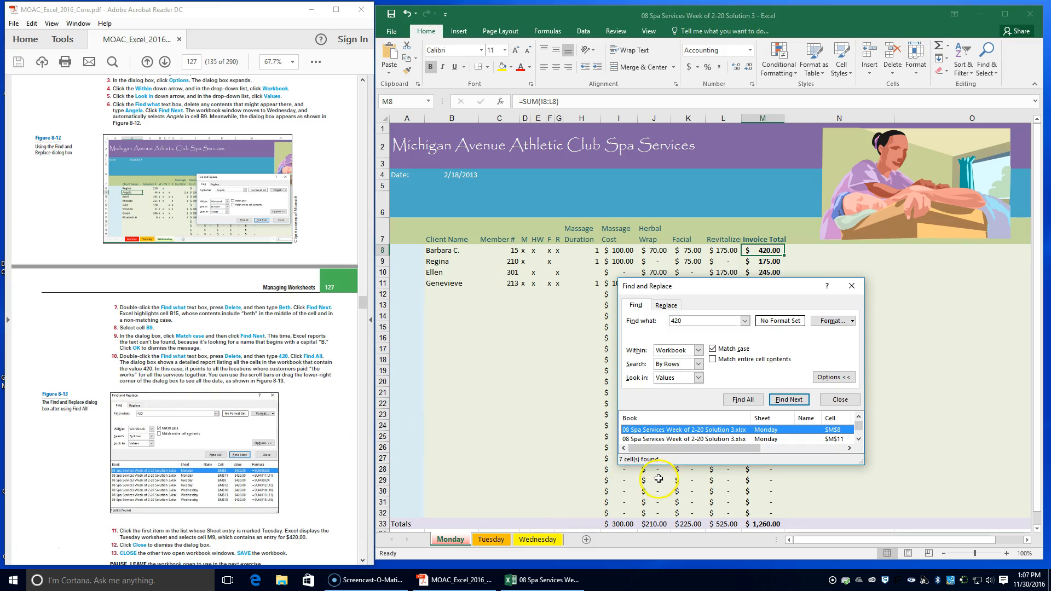
drag(862, 462, 921, 508)
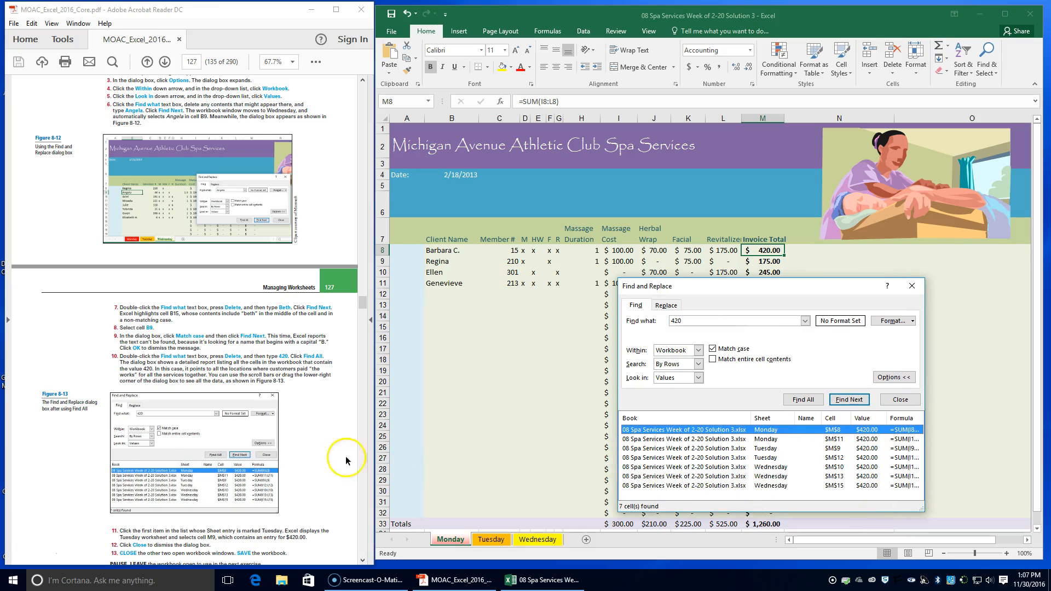
- Go to the first search result on the Tuesday worksheet, cell M9, and close the Find and Replace dialog
scroll(217, 459, down, 3)
scroll(217, 459, down, 2)
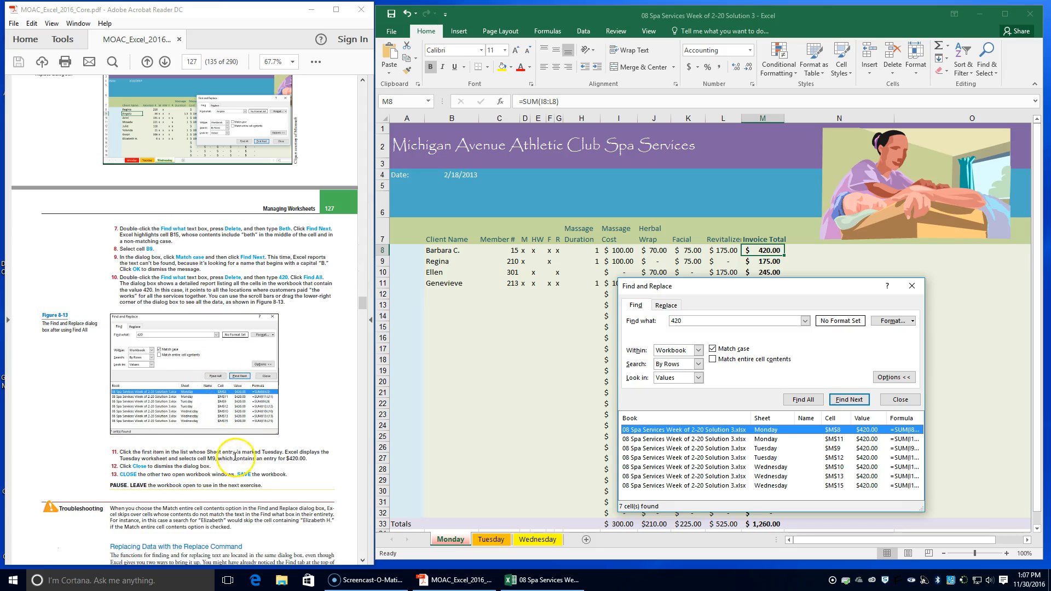
click(671, 449)
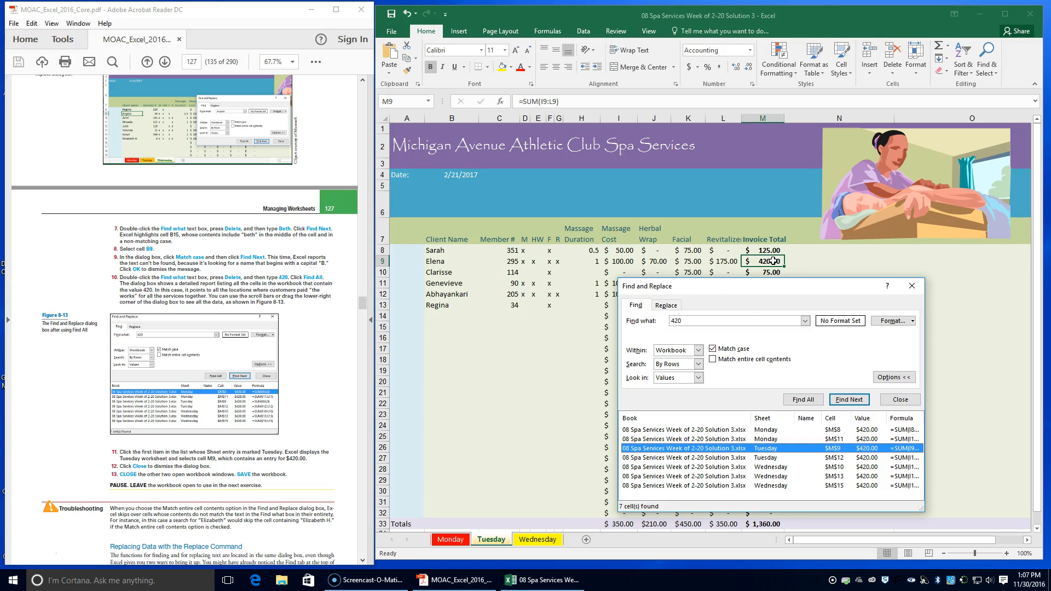
click(899, 402)
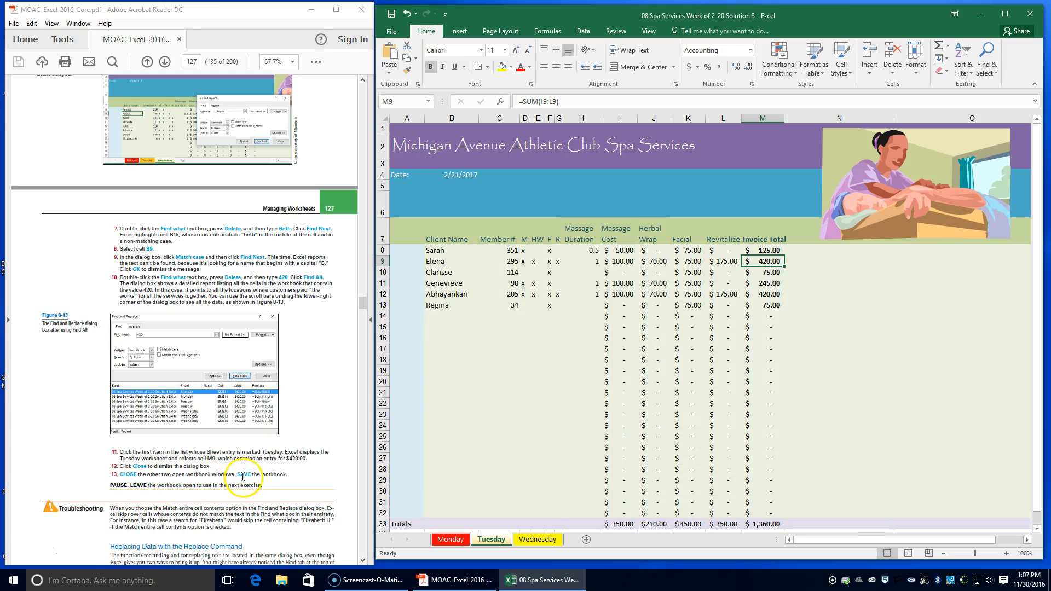
- Save the workbook and bring the textbook's section on replacing data with the Replace command into view
click(451, 537)
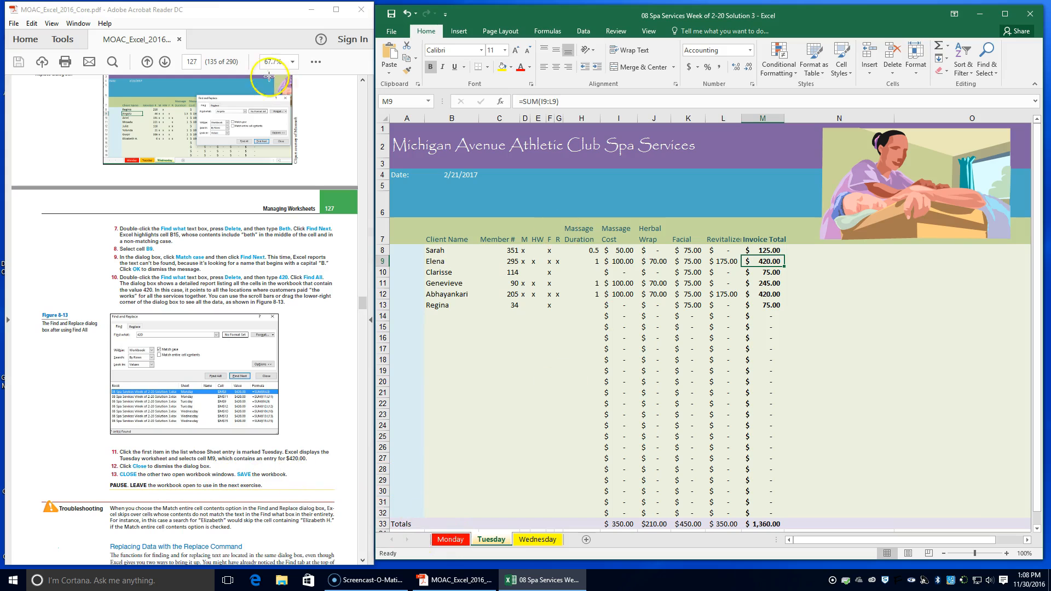
click(392, 15)
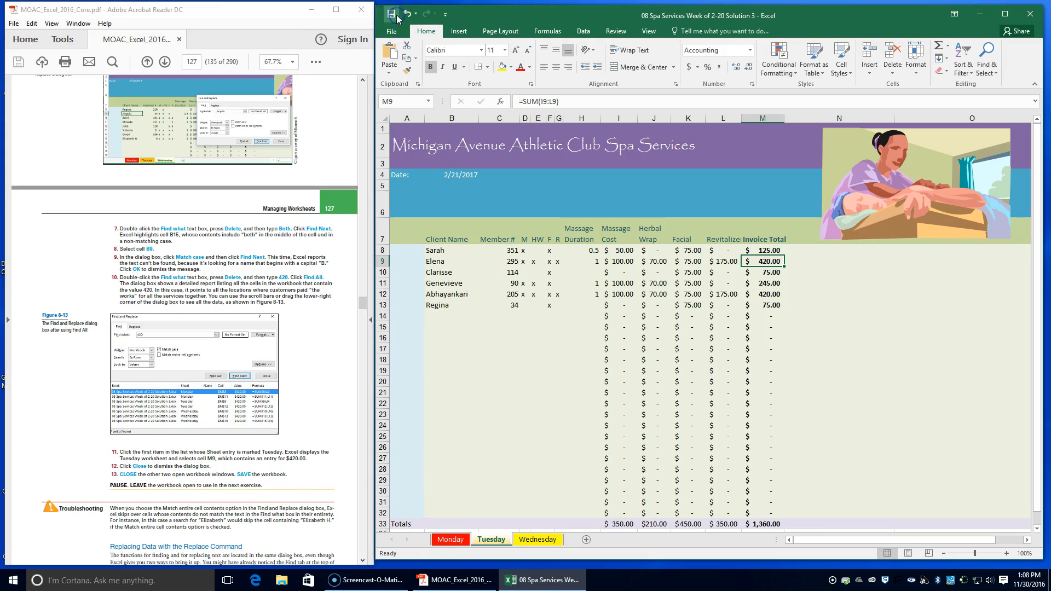
click(259, 295)
scroll(260, 299, down, 3)
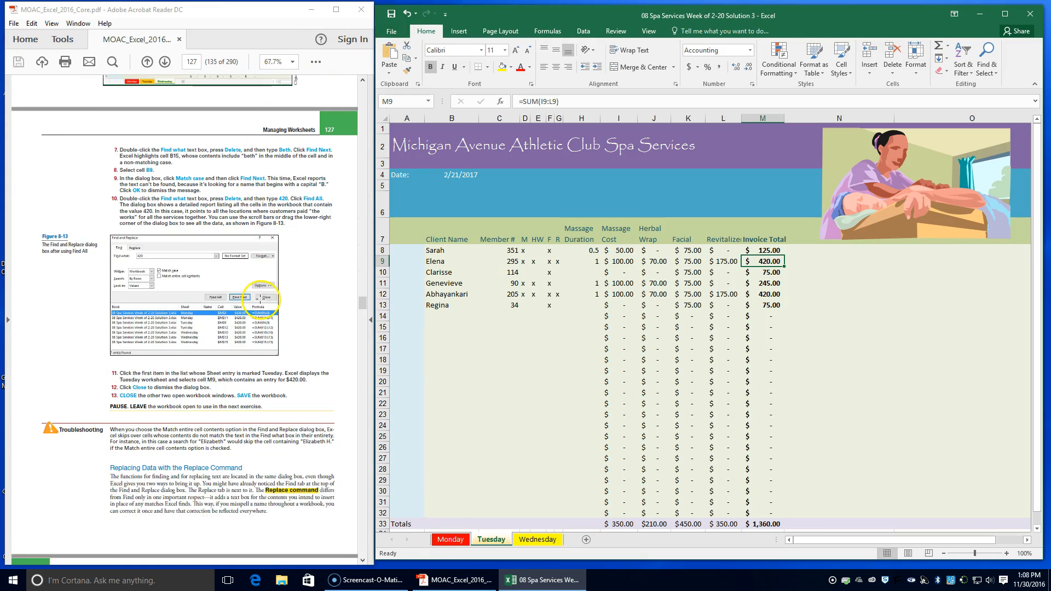
- Bring the textbook's Replace command exercise into view and select cell B8 on the Wednesday worksheet
scroll(261, 298, down, 2)
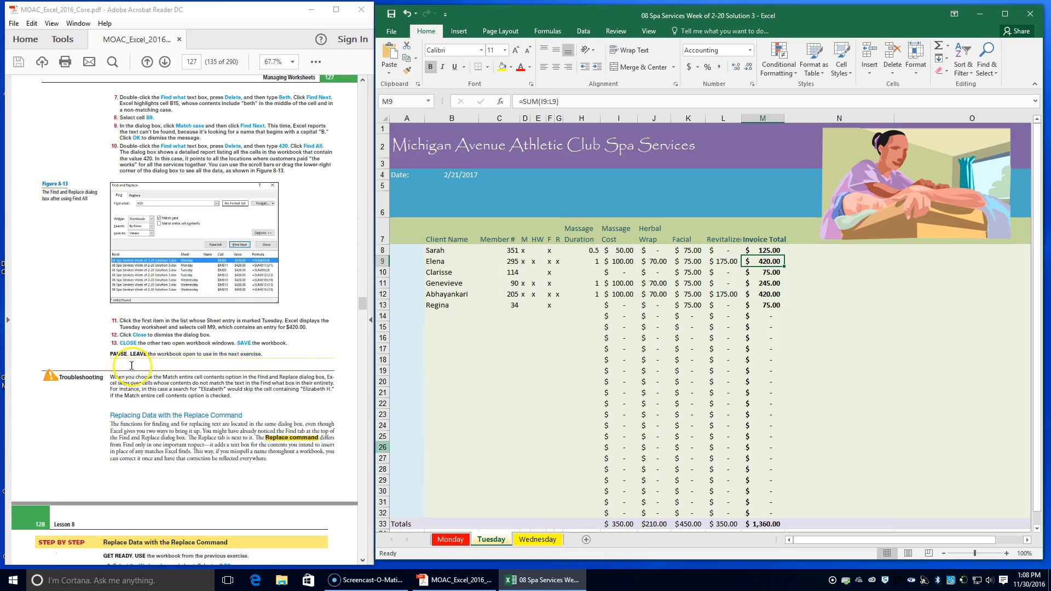
scroll(252, 377, down, 1)
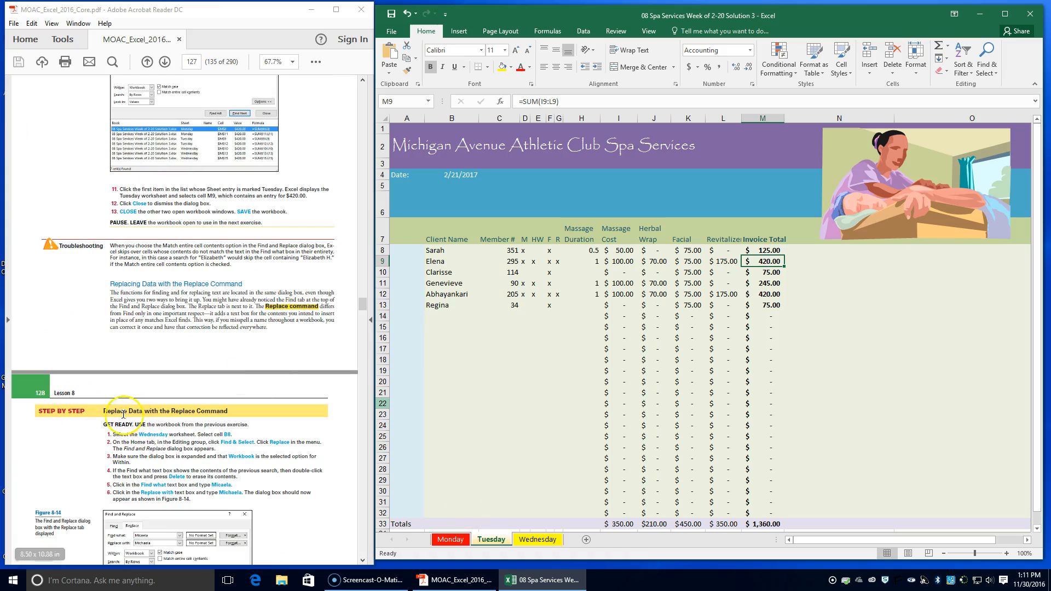
scroll(198, 432, down, 2)
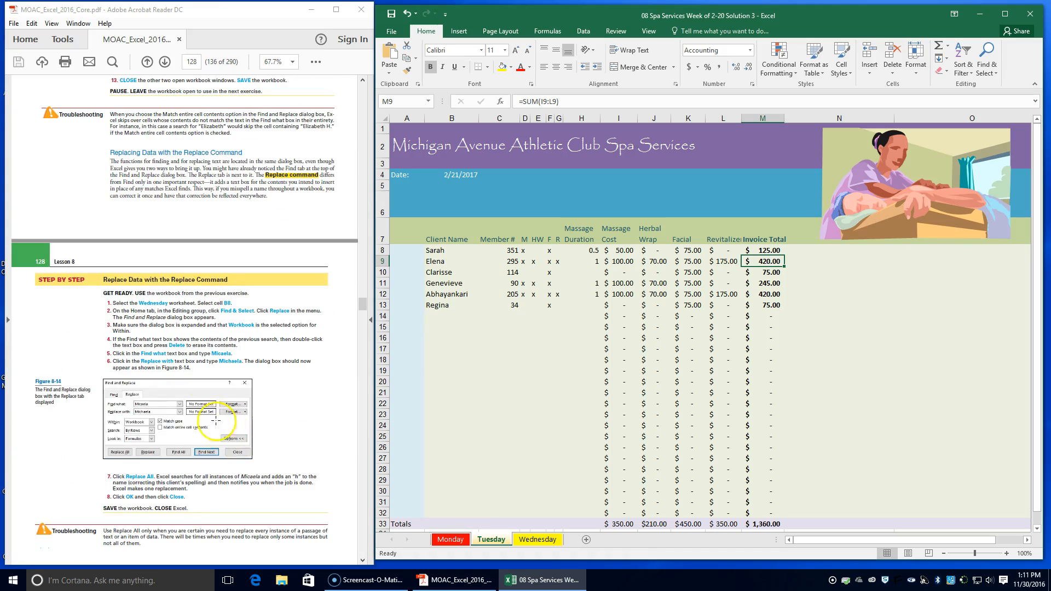
click(532, 540)
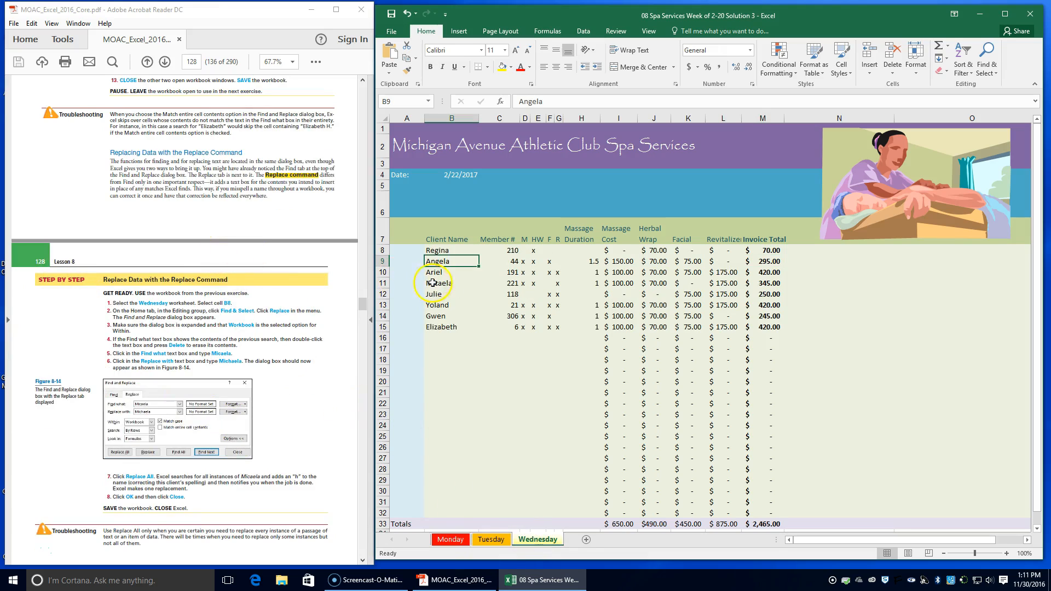
click(446, 250)
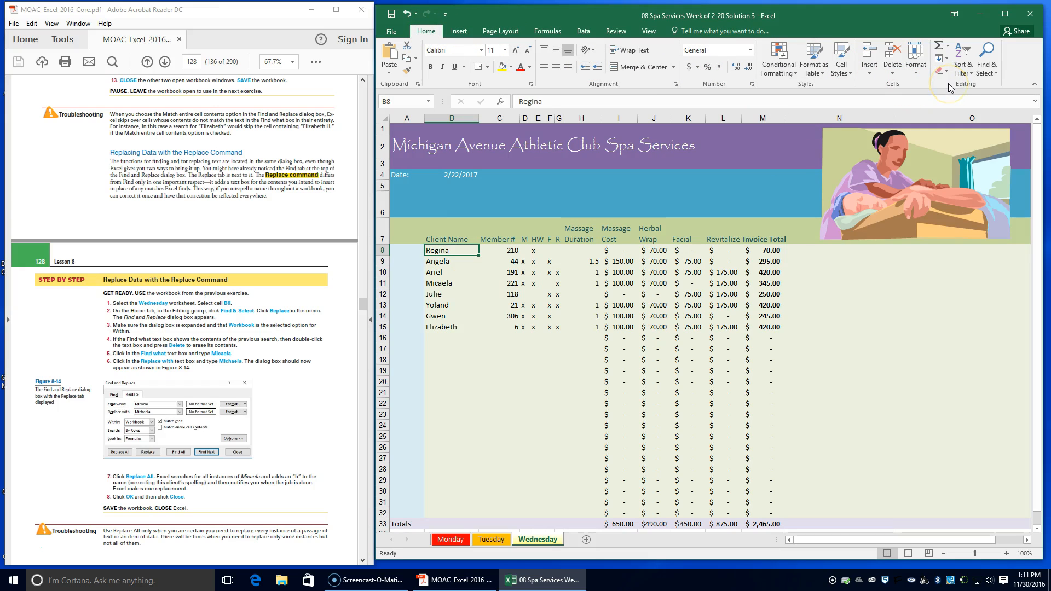
- Replace all occurrences of the client's misspelled first name across the workbook with the textbook's corrected spelling, and close the Find and Replace dialog
click(986, 64)
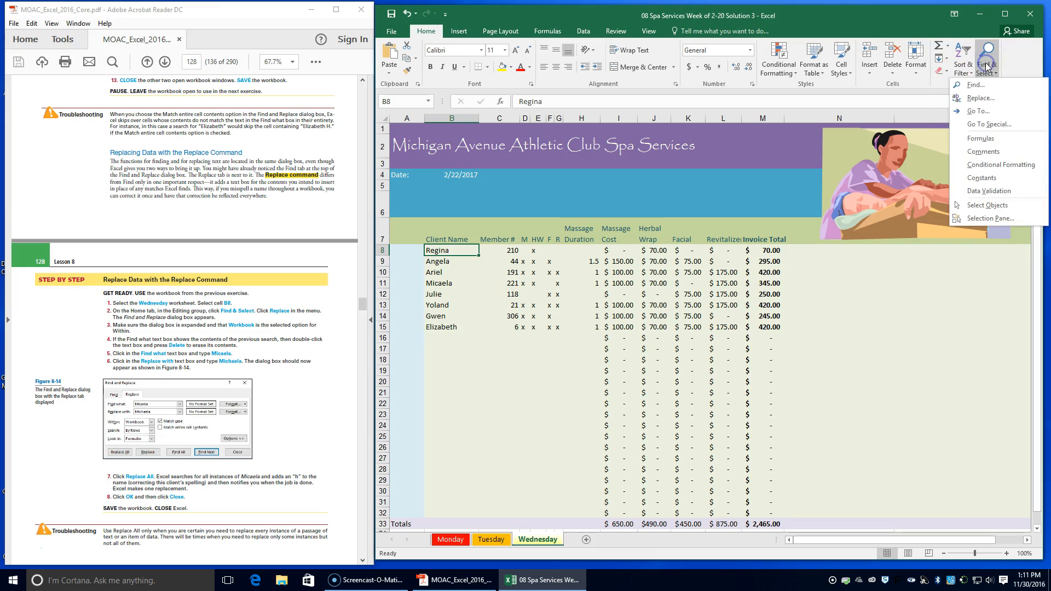
click(979, 98)
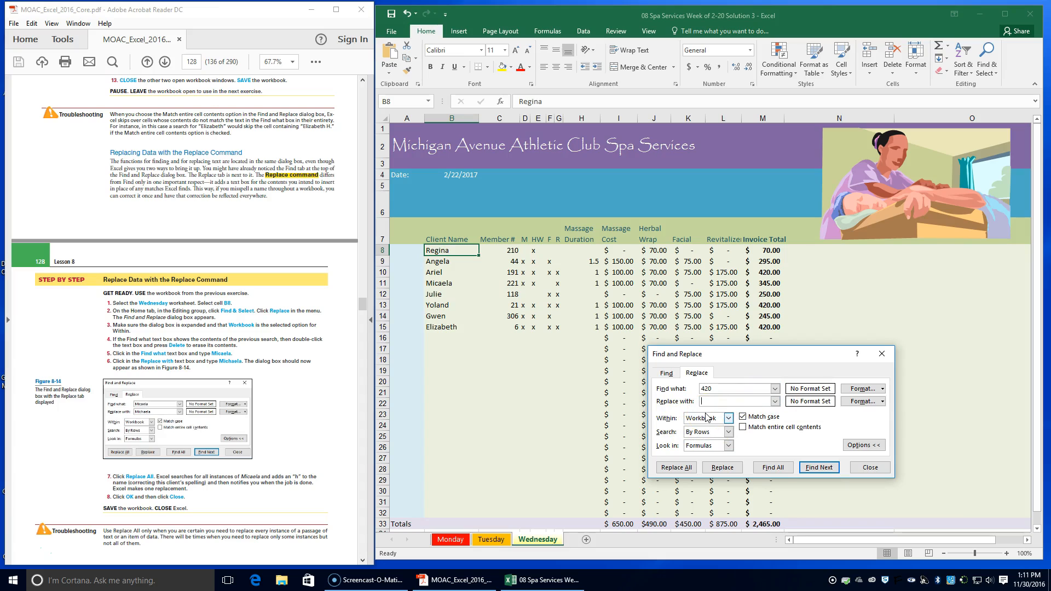
click(774, 388)
double_click(722, 389)
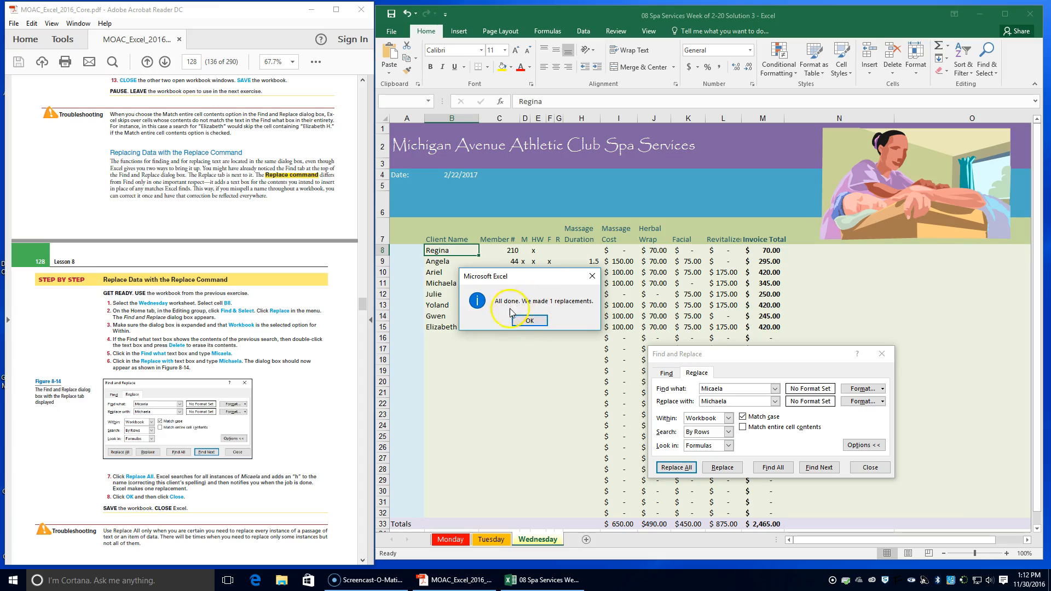
click(527, 320)
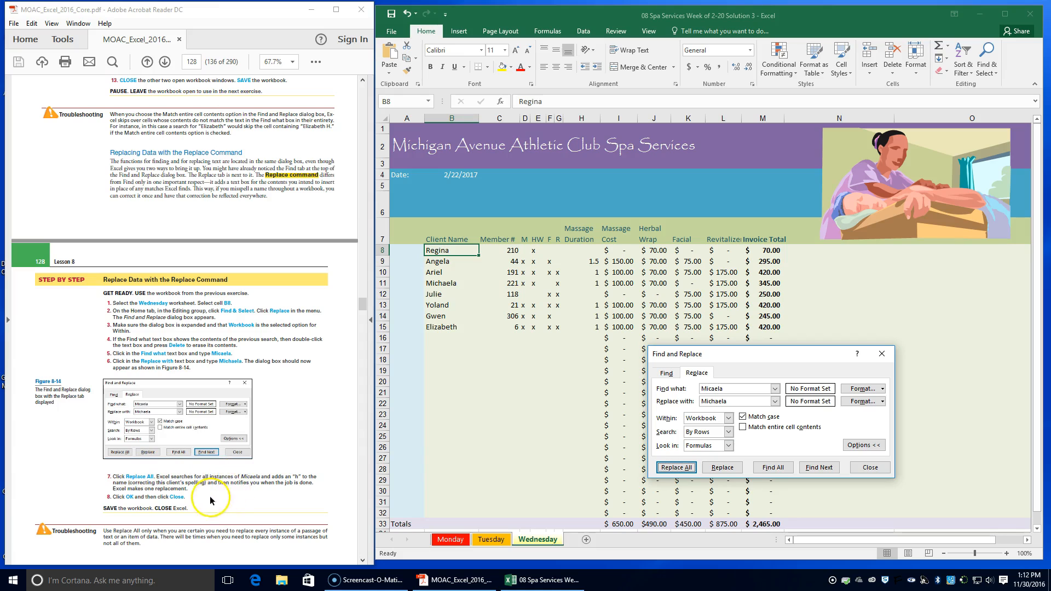
click(868, 468)
- Save the spa services workbook and close both Excel and the textbook PDF
scroll(557, 396, down, 3)
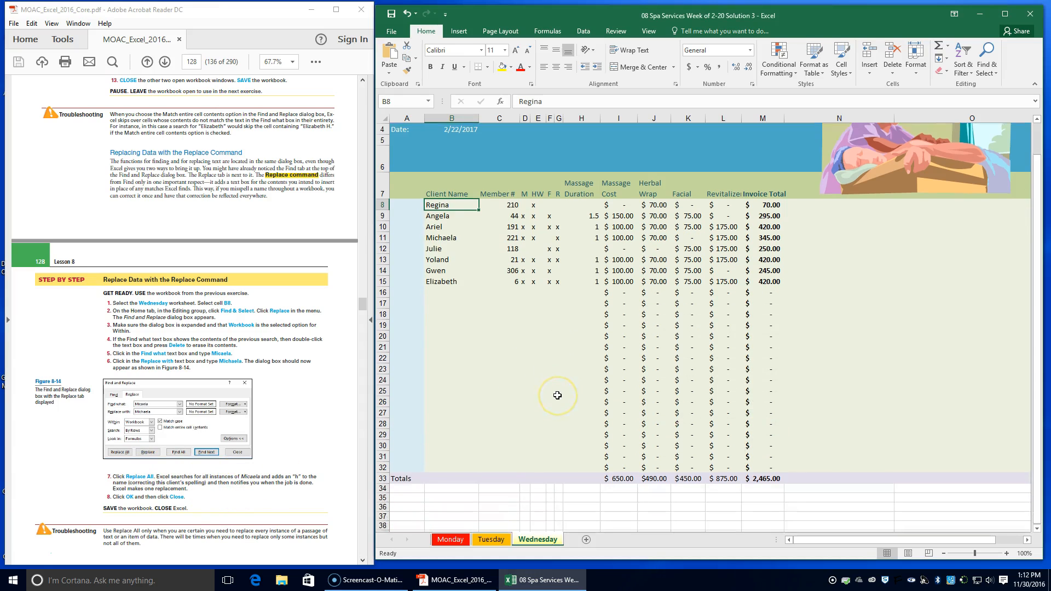
scroll(557, 395, up, 3)
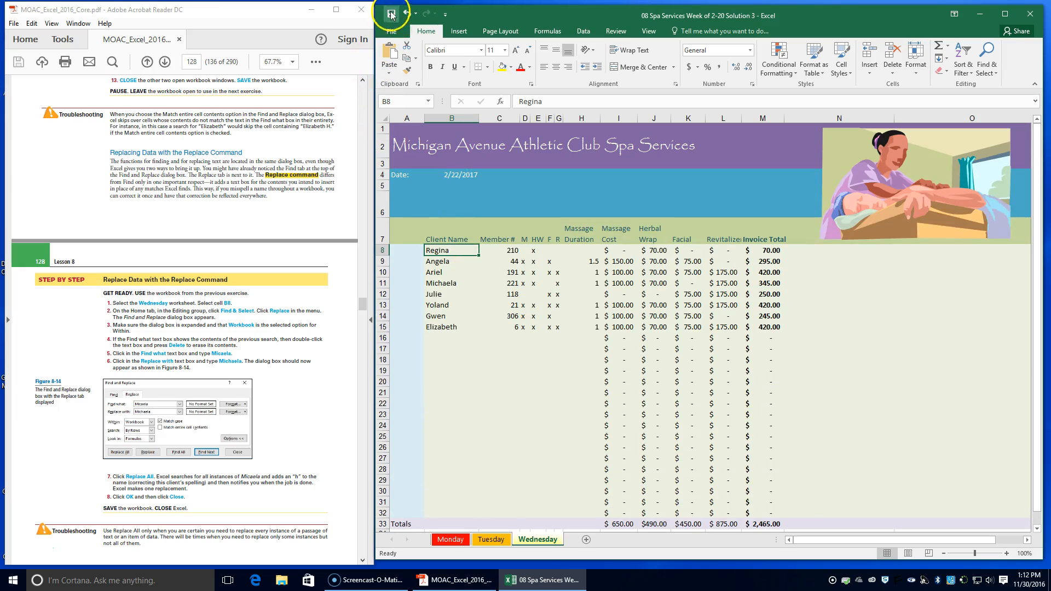
scroll(145, 486, down, 5)
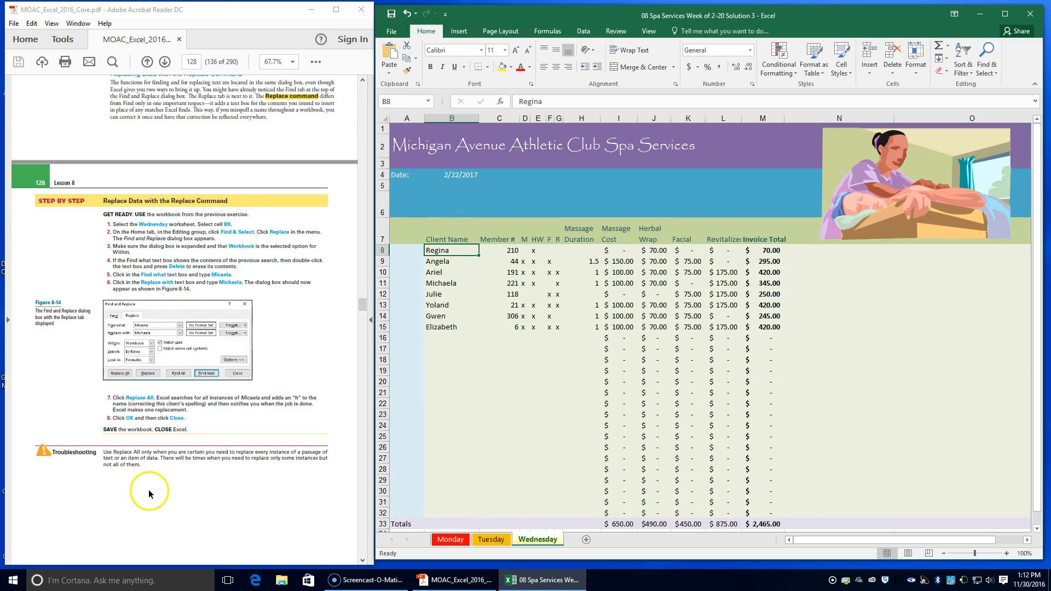
click(1030, 13)
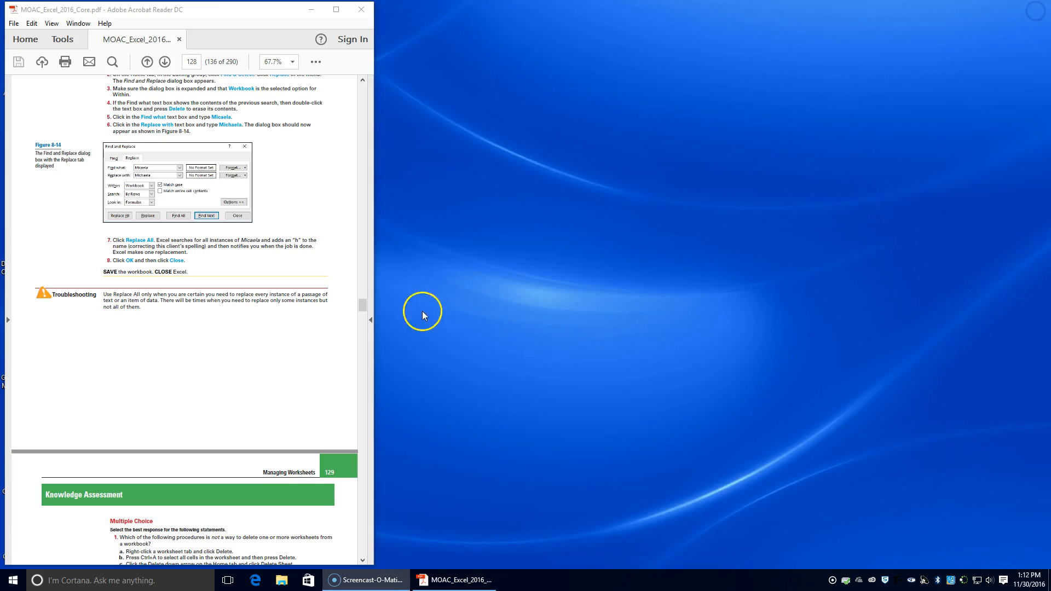
click(361, 11)
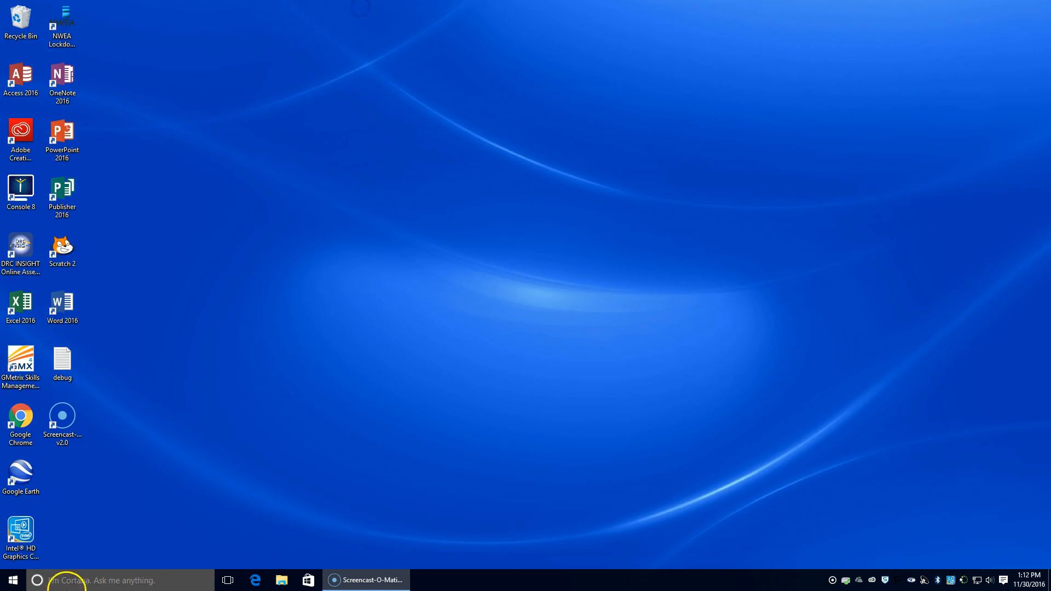